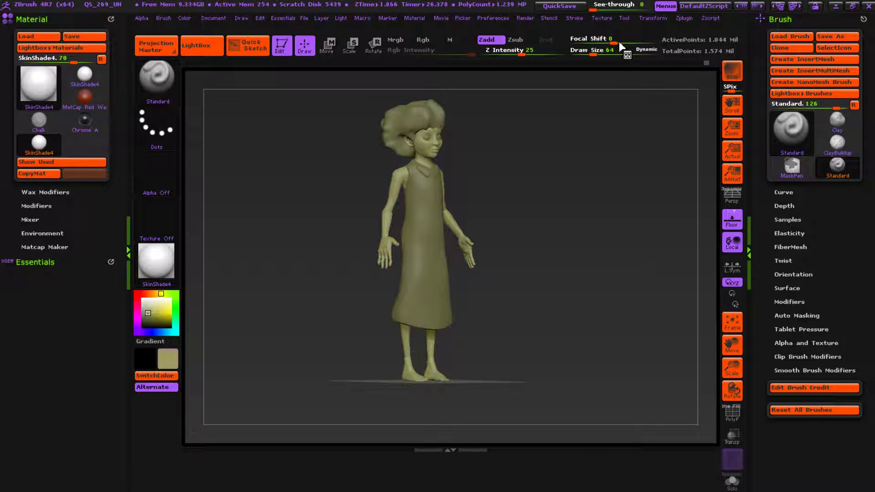
Step: Dock the Tool palette beside the canvas and expand its SubTool list
right_click_drag(579, 252, 491, 195, "ctrl")
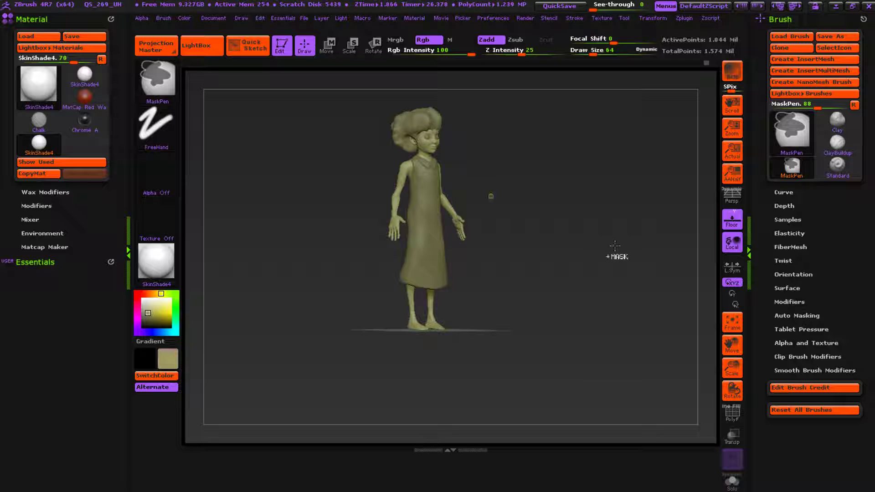
mouse_move(624, 232)
right_mouse_down("ctrl")
mouse_move(647, 261)
mouse_move(641, 250)
mouse_move(596, 258)
mouse_move(655, 260)
right_mouse_up("ctrl")
mouse_move(656, 260)
left_mouse_down()
mouse_move(602, 260)
mouse_move(658, 253)
left_mouse_up()
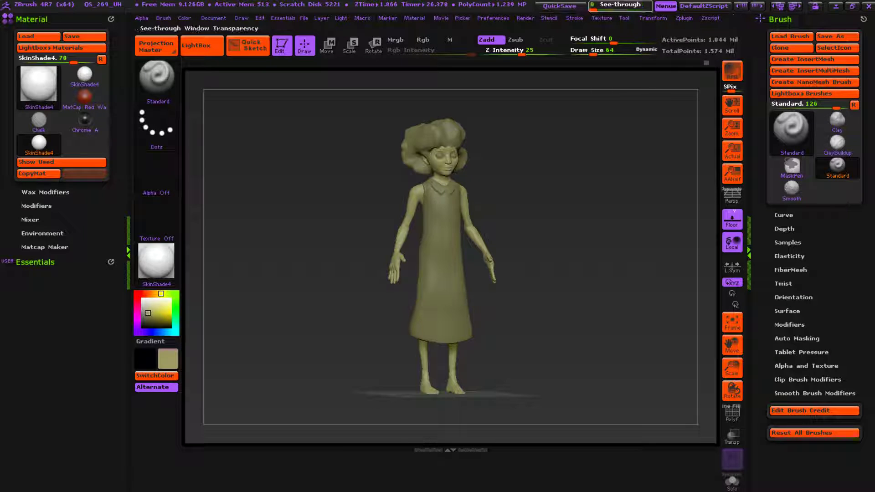
left_click(624, 18)
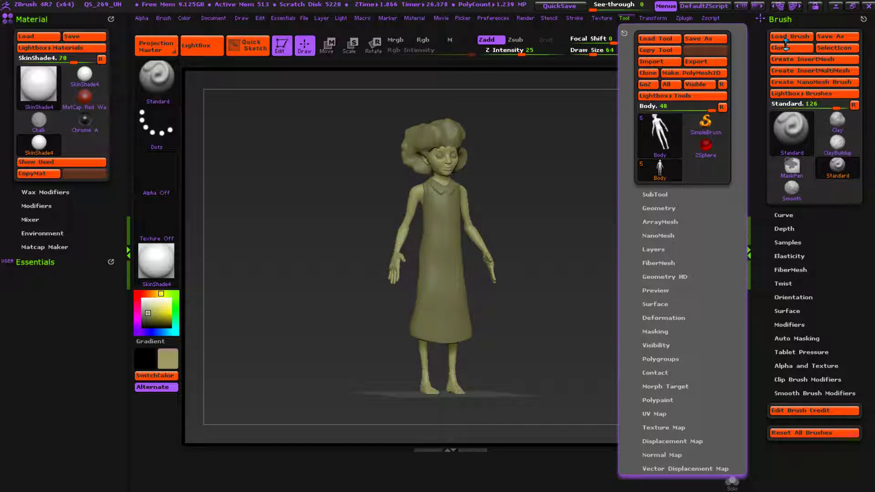
left_click(624, 32)
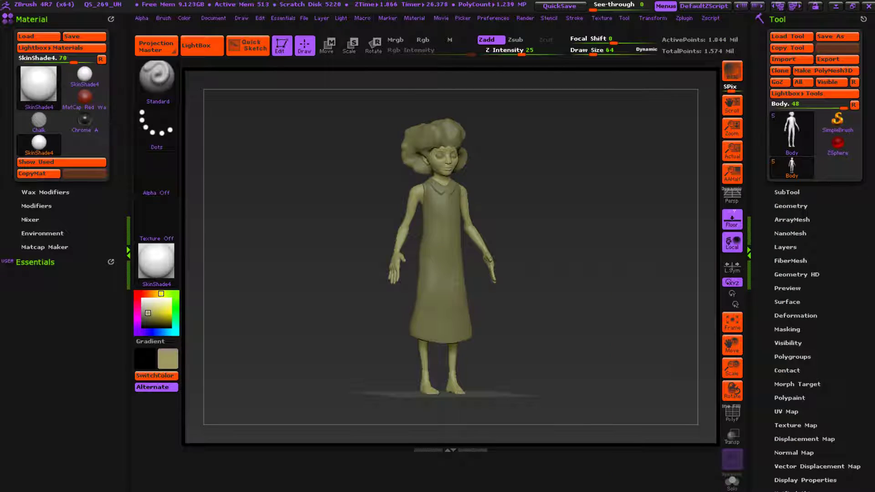
left_click(787, 192)
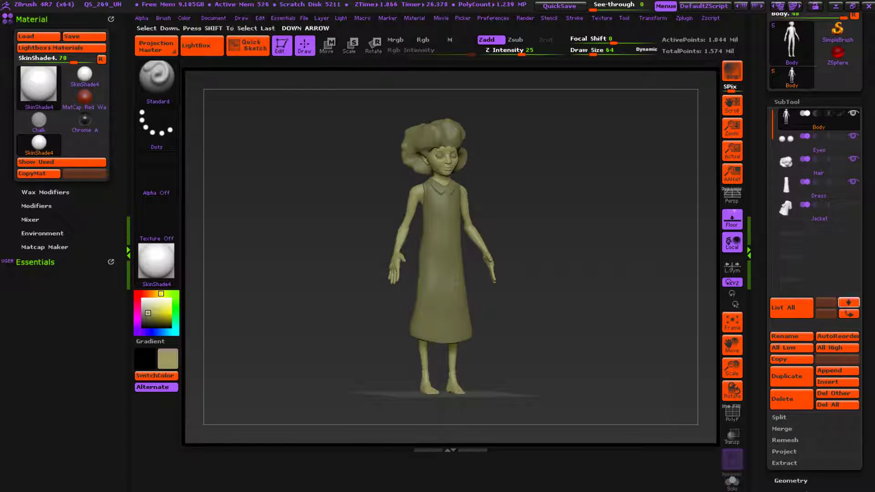
Step: Make the Jacket subtool visible while keeping Body as the active subtool
left_click(811, 213)
left_click(812, 122)
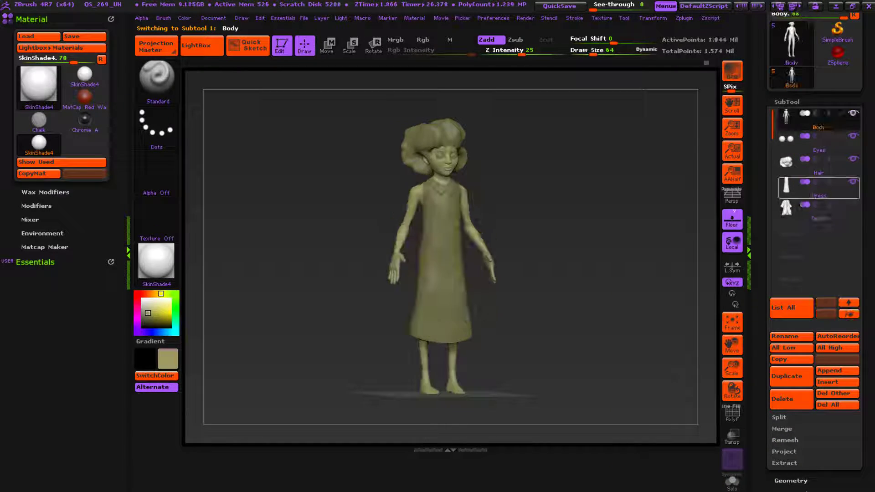
left_click(853, 206)
Step: Inspect the jacketed character from several sides, finishing with a close front view of the head
left_click_drag(739, 268, 757, 297, "alt")
mouse_move(757, 297)
right_mouse_down()
mouse_move(674, 287)
mouse_move(692, 270)
mouse_move(783, 335)
mouse_move(812, 369)
right_mouse_up()
right_click_drag(635, 242, 611, 221, "ctrl")
left_click_drag(396, 440, 547, 417)
left_click_drag(819, 378, 702, 179)
mouse_move(757, 274)
left_mouse_down("alt")
mouse_move(766, 162)
mouse_move(844, 346)
left_mouse_up("alt")
mouse_move(846, 315)
left_mouse_down()
mouse_move(708, 375)
mouse_move(680, 377)
mouse_move(806, 369)
left_mouse_up()
mouse_move(767, 310)
left_mouse_down()
mouse_move(467, 322)
mouse_move(320, 282)
left_mouse_up()
mouse_move(320, 281)
right_mouse_down("ctrl")
mouse_move(504, 332)
mouse_move(320, 338)
right_mouse_up("ctrl")
mouse_move(660, 209)
right_mouse_down("ctrl")
mouse_move(631, 193)
mouse_move(677, 306)
right_mouse_up("ctrl")
mouse_move(606, 243)
right_mouse_down("alt")
mouse_move(638, 313)
mouse_move(700, 289)
right_mouse_up("alt")
mouse_move(611, 285)
right_mouse_down("alt")
mouse_move(566, 252)
mouse_move(647, 329)
mouse_move(701, 429)
mouse_move(702, 253)
mouse_move(739, 464)
right_mouse_up("alt")
mouse_move(766, 178)
right_mouse_down("alt")
mouse_move(794, 224)
mouse_move(792, 216)
mouse_move(750, 223)
right_mouse_up("alt")
left_click_drag(750, 223, 747, 232, "alt")
Step: Select the Hair subtool and subdivide its geometry once to SDiv 2 with Smt enabled
left_click(557, 231, "alt")
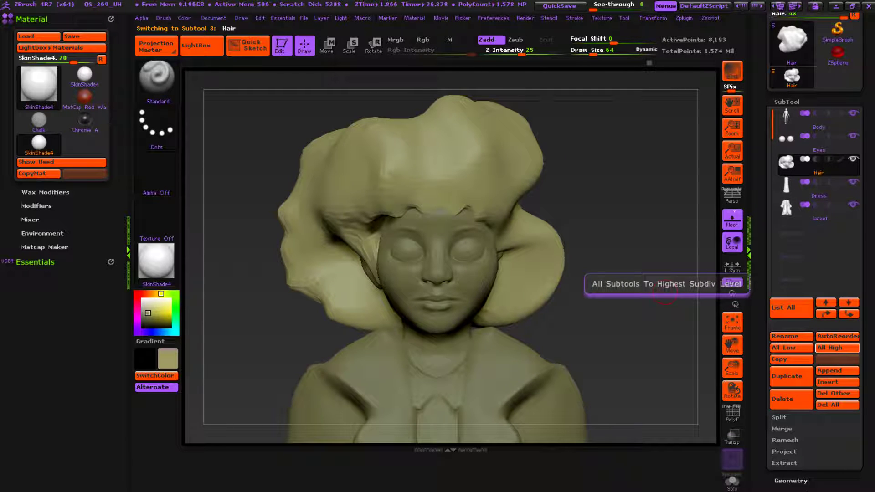
left_click_drag(762, 365, 763, 60)
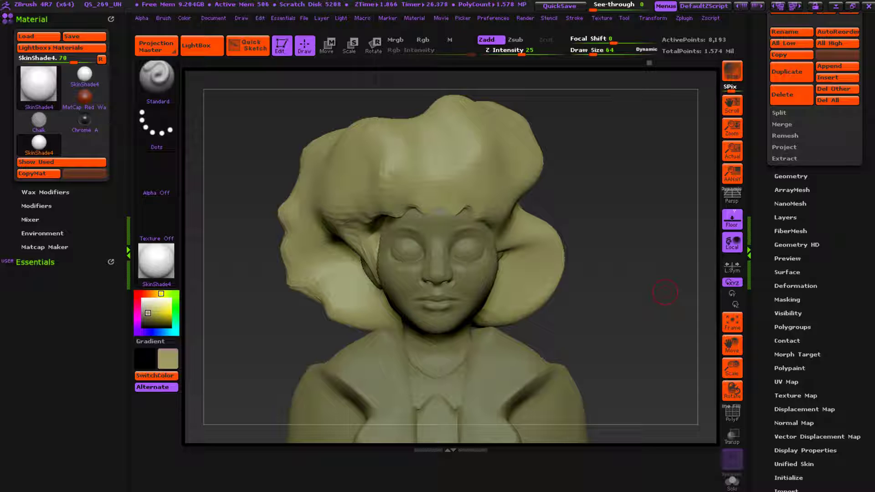
left_click(791, 176)
scroll(816, 246, "up", 3)
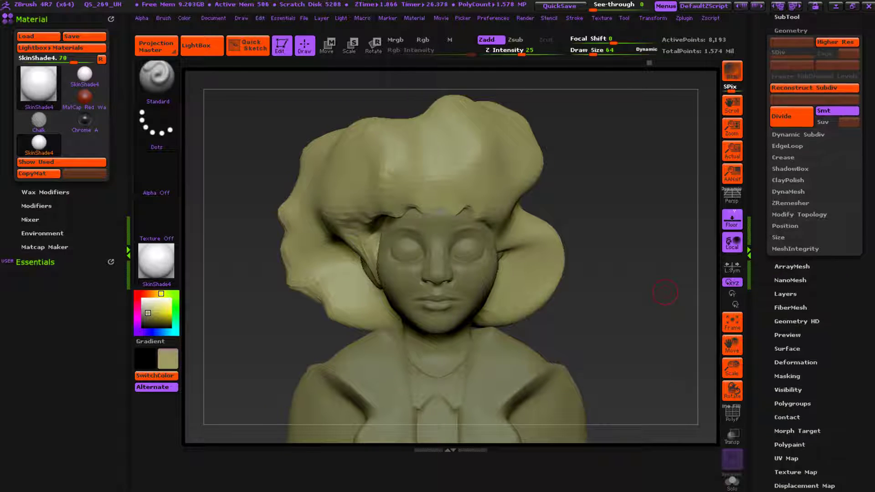
left_click(792, 230)
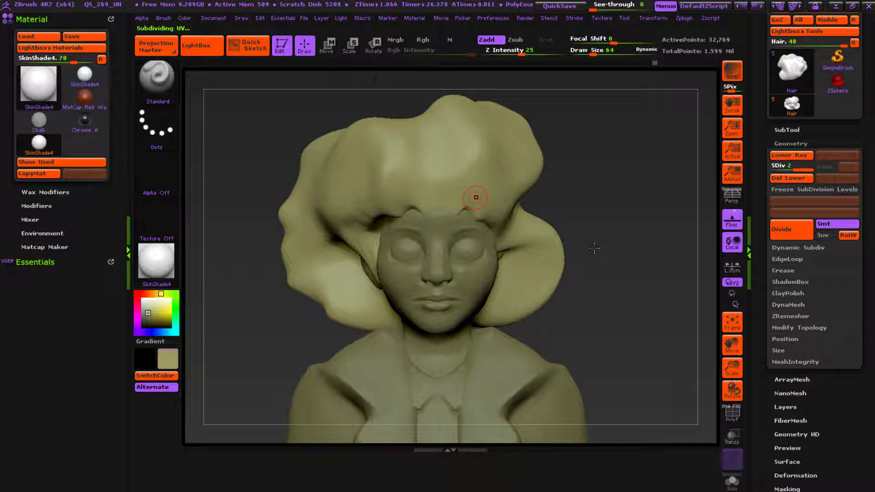
key("shift")
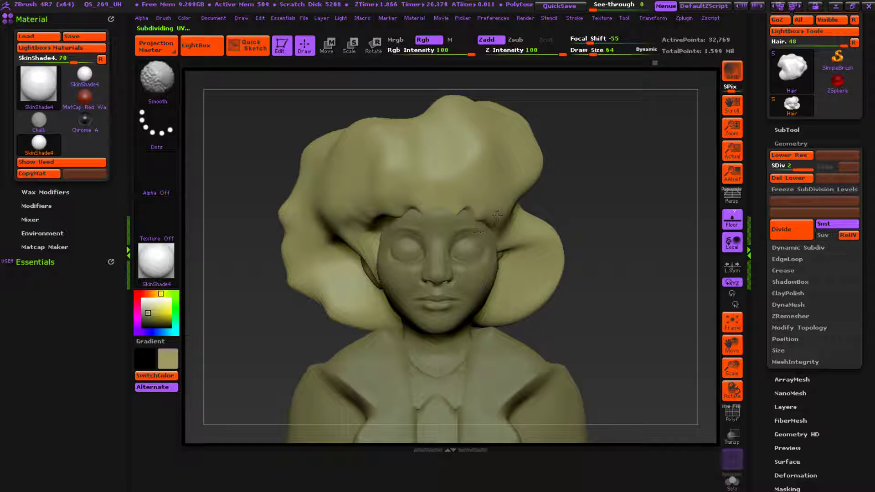
mouse_move(719, 248)
left_mouse_down("alt")
mouse_move(671, 234)
mouse_move(715, 254)
left_mouse_up("alt")
key("space")
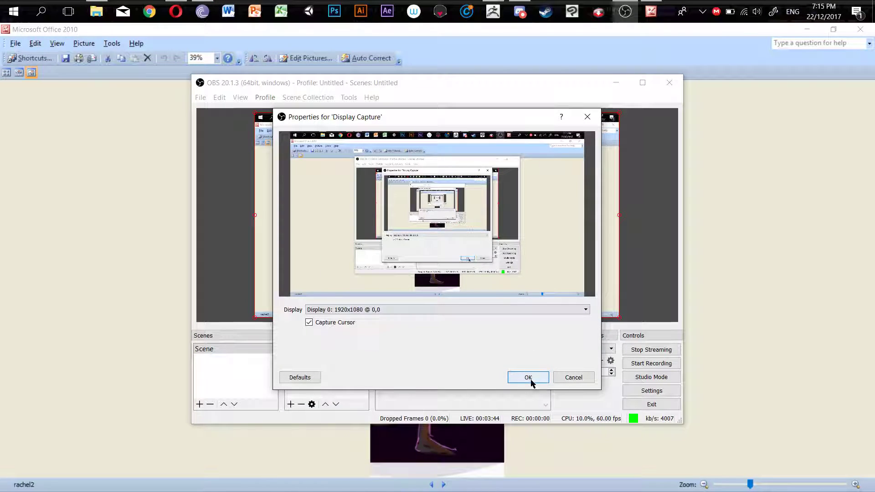
Step: Confirm the OBS Display Capture source for Display 0 with Capture Cursor on, and minimize OBS
left_click(530, 381)
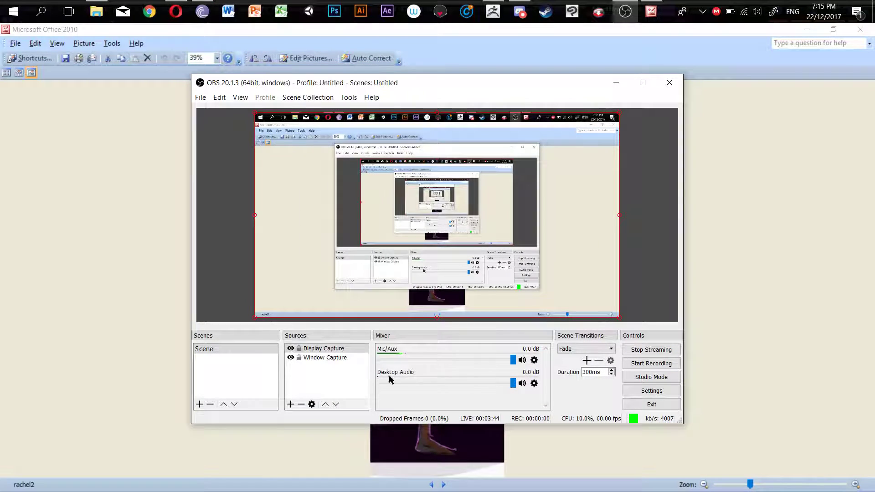
left_click(616, 82)
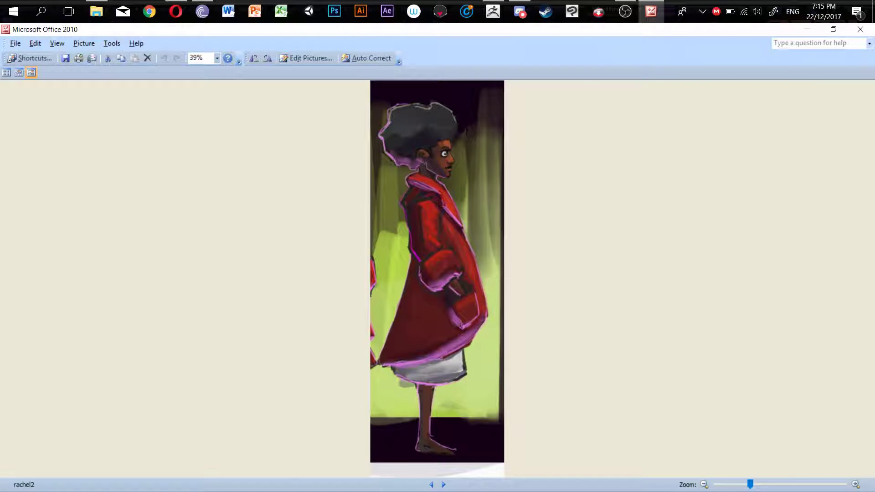
Step: Show the front-view reference picture rachel1 in the picture viewer, enlarged to 162% and centred on the head
left_click(432, 485)
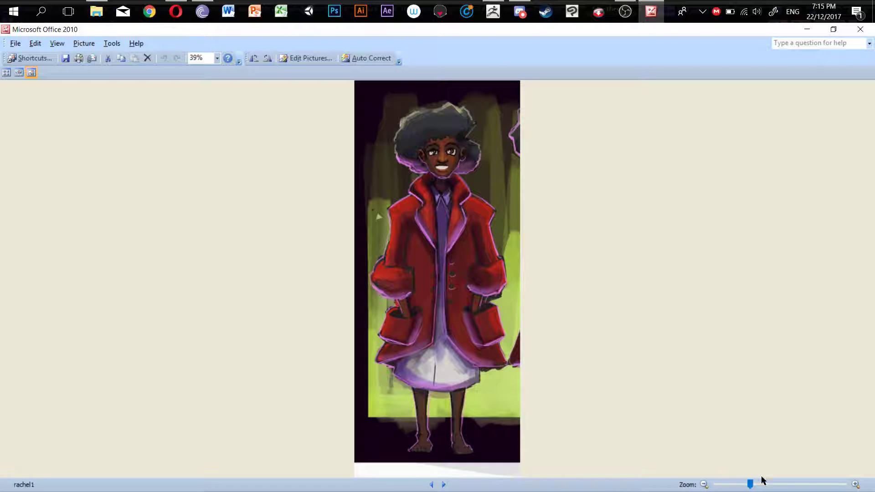
left_click_drag(752, 483, 796, 488)
scroll(486, 170, "up", 10)
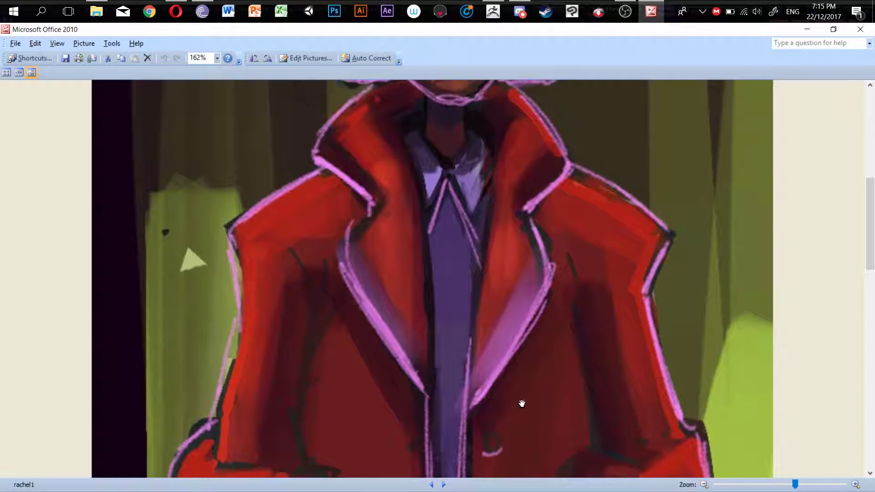
mouse_move(512, 263)
left_mouse_down()
mouse_move(510, 303)
mouse_move(510, 272)
left_mouse_up()
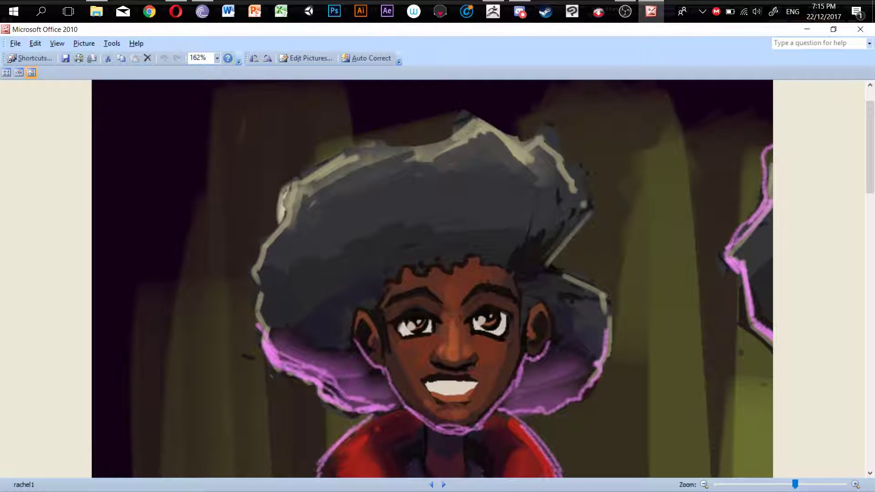
Step: Switch to ZBrush, set See-through to 32 and line the head up with the reference picture behind it
left_click(493, 11)
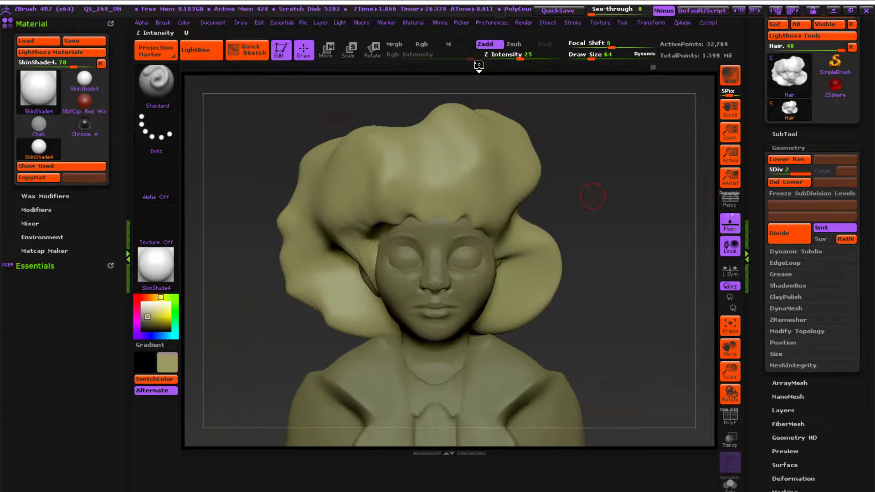
left_click_drag(592, 10, 609, 11)
right_click_drag(513, 218, 639, 241, "ctrl")
left_click_drag(639, 241, 639, 234)
Step: Switch to OBS, toggle the mute of the Mic/Aux audio channel and return to ZBrush
key("super")
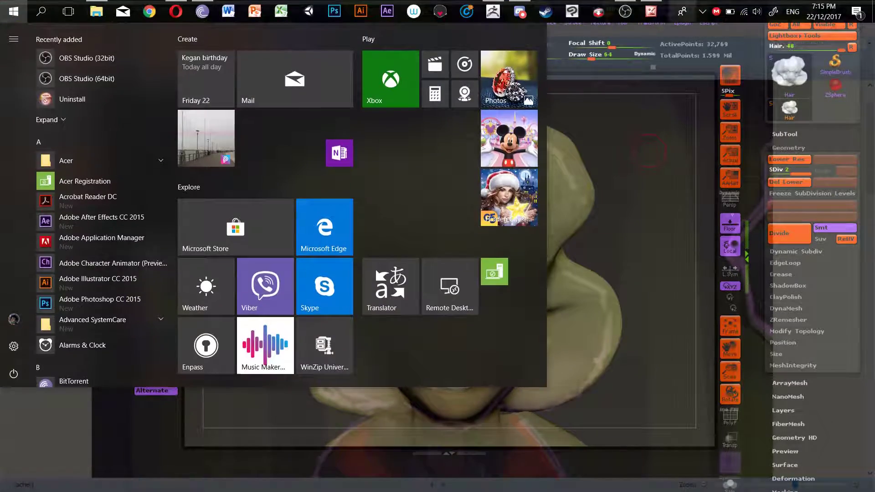
left_click(625, 11)
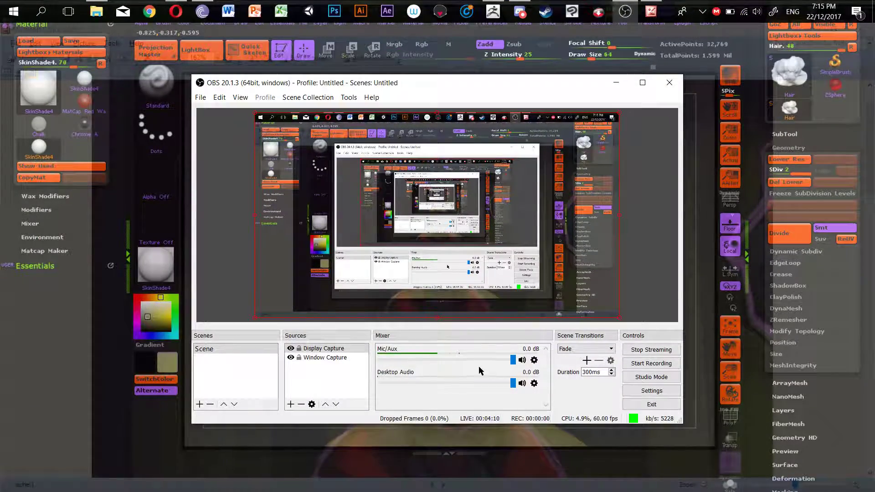
left_click(522, 361)
left_click(711, 87)
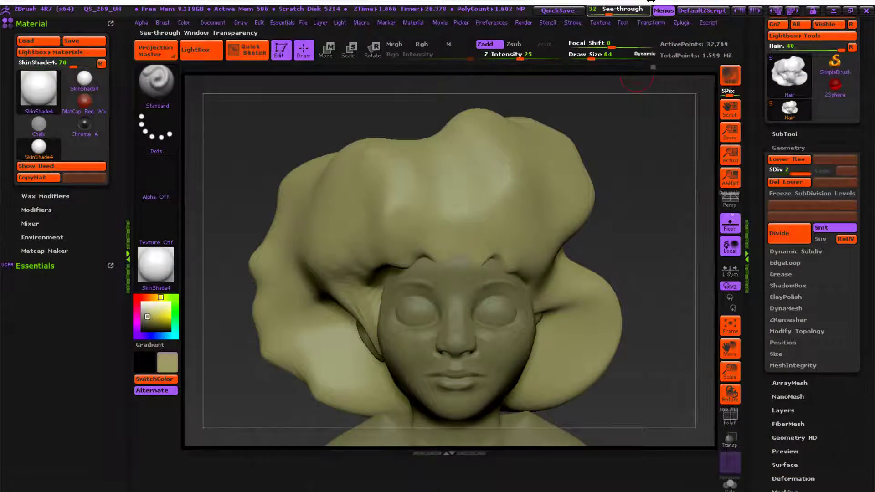
Step: Switch to the Opera browser and bring up the YouTube page of the live stream "Zbrush Time! - Modelling Rachel"
key("super")
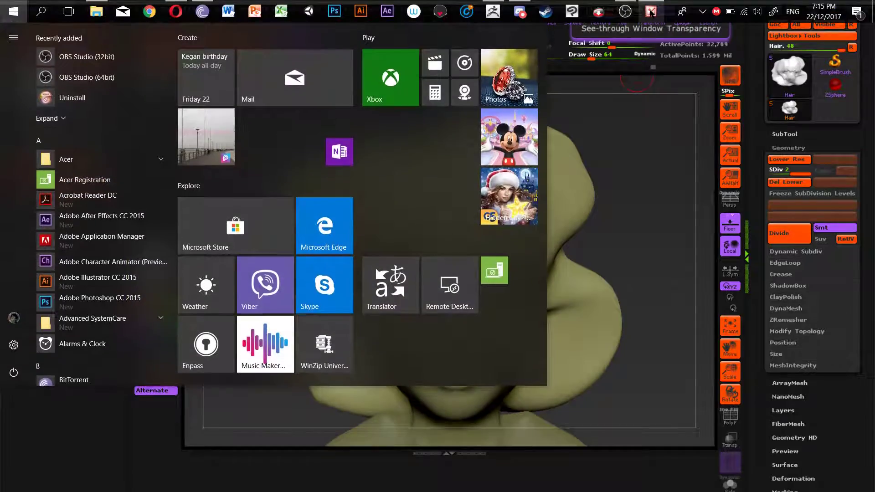
left_click(651, 11)
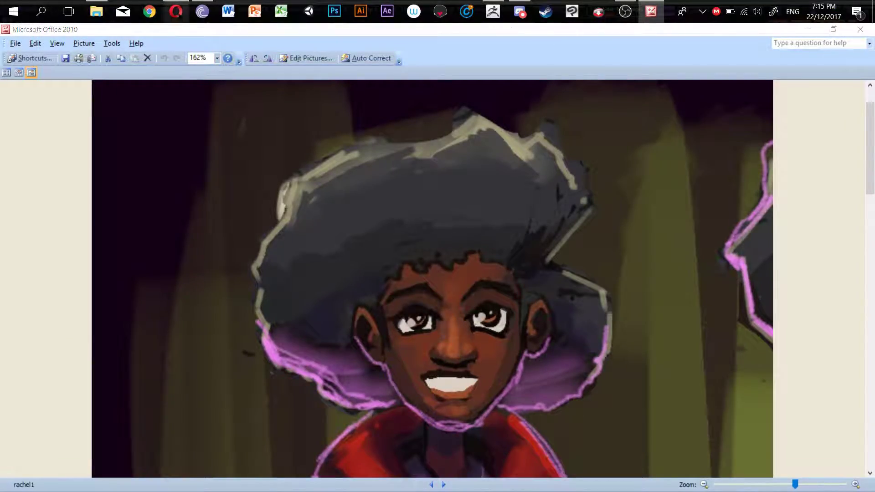
left_click(177, 13)
left_click(177, 12)
left_click(178, 14)
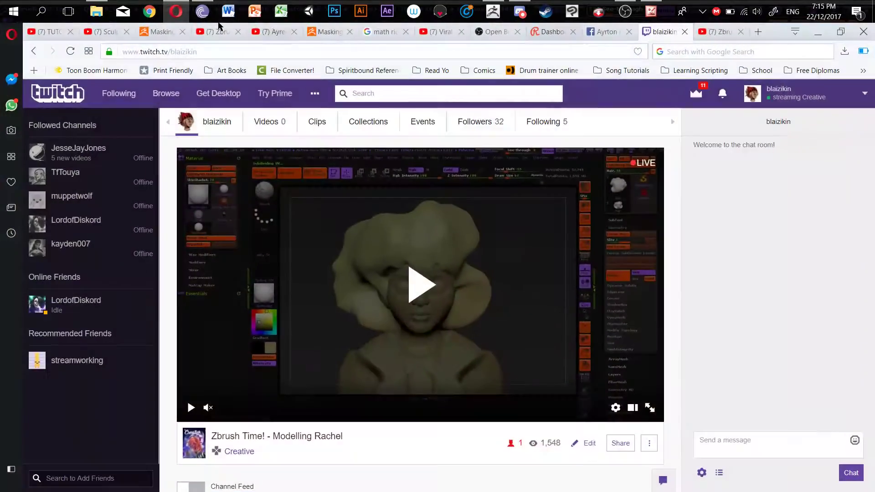
left_click(721, 31)
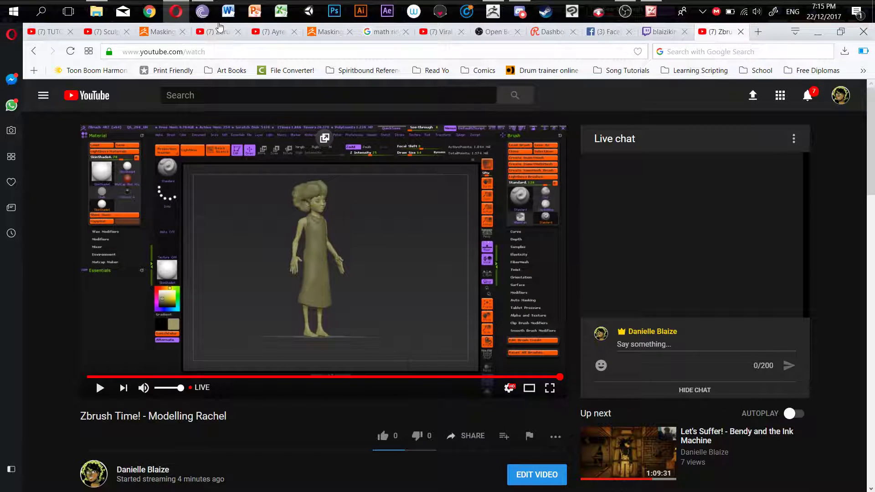
Step: Open the live video's sharing options and copy its full YouTube link
left_click(465, 436)
right_click(531, 360)
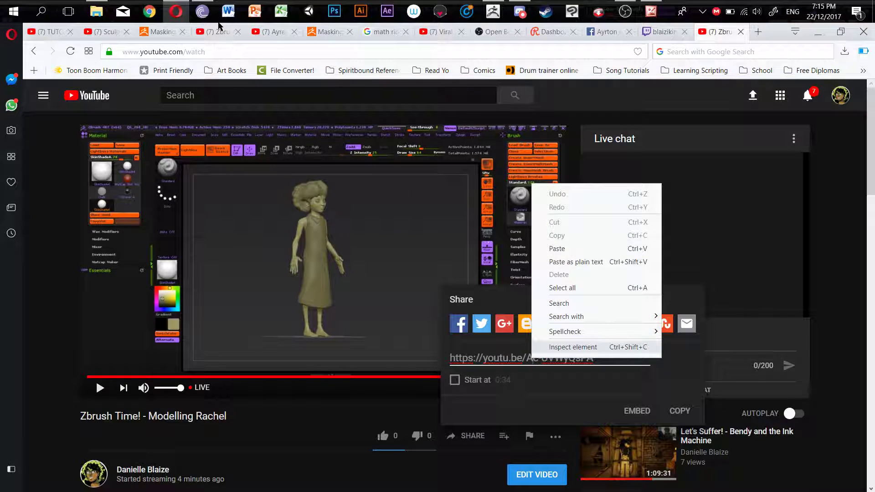
left_click(565, 287)
key("ctrl+c")
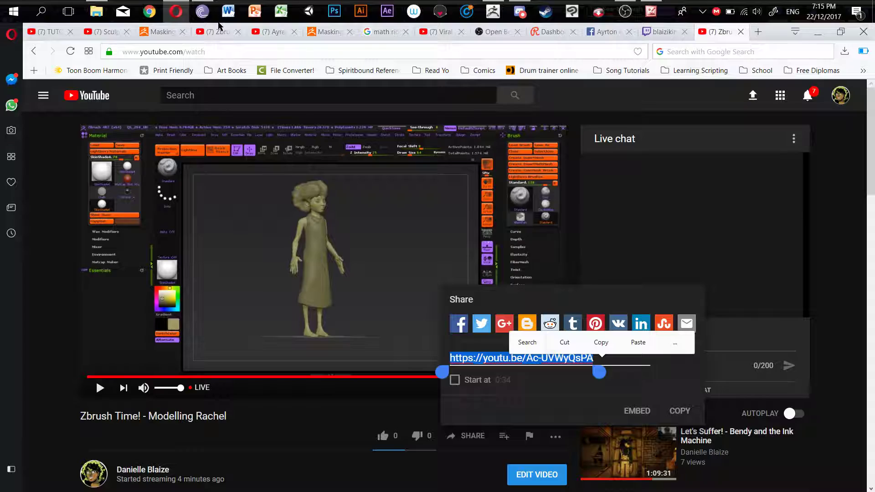
left_click(601, 343)
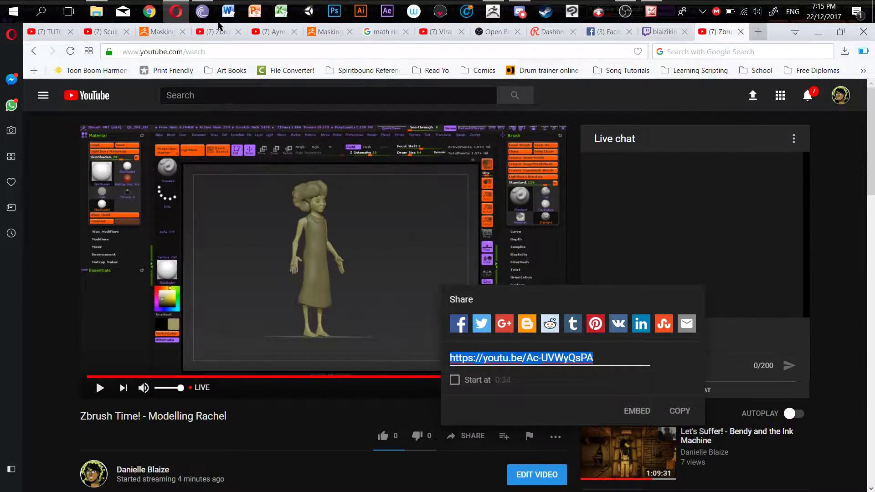
Step: Open watchmework.com/leaderboard in a new browser tab
key("ctrl+t")
mouse_move(651, 23)
type("watchmework.com/leaderboard")
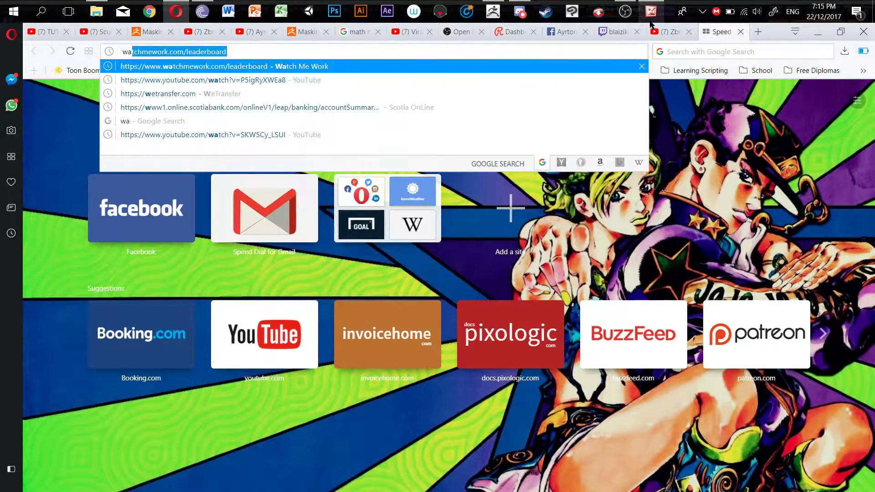
key("Return")
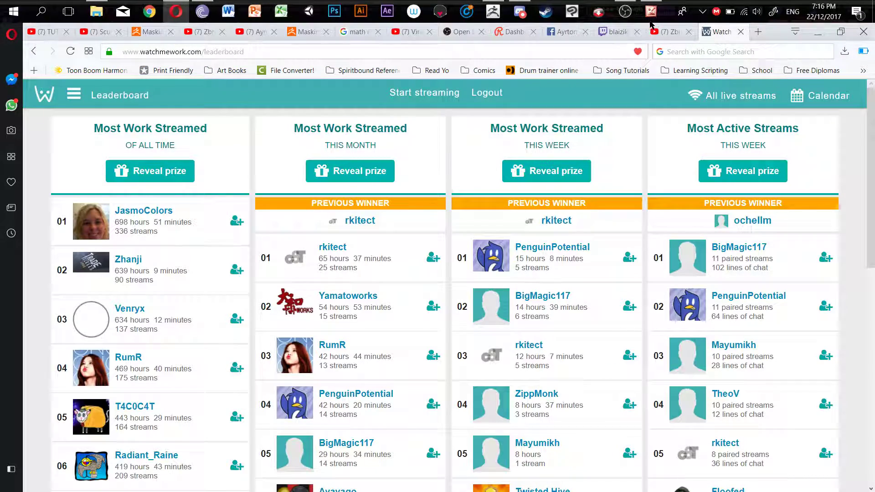
Step: Start creating a new stream and replace its title with "Modelling Rachel in Zbrush!"
left_click(424, 92)
left_click(435, 269)
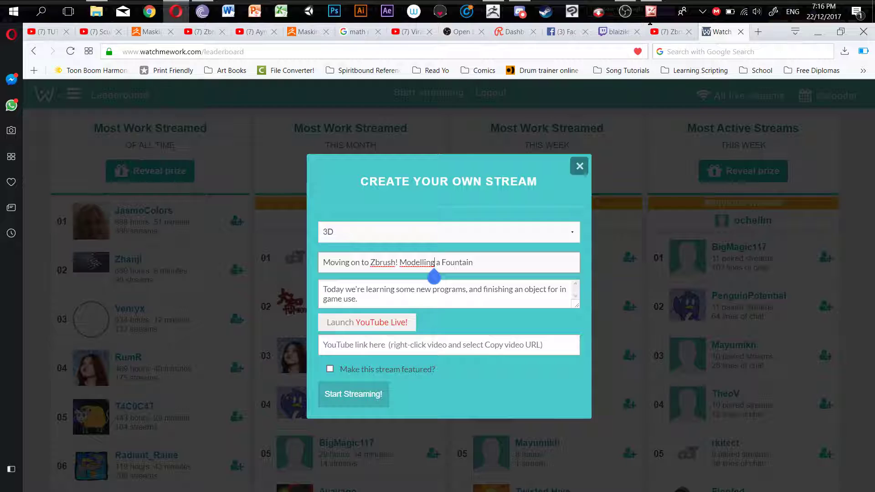
key("ctrl+a")
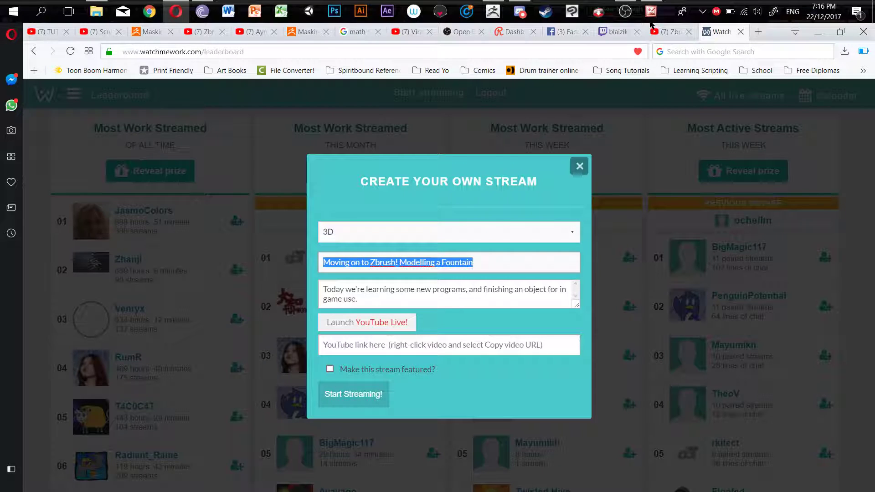
type("Modelling Rachel in Zbrush!")
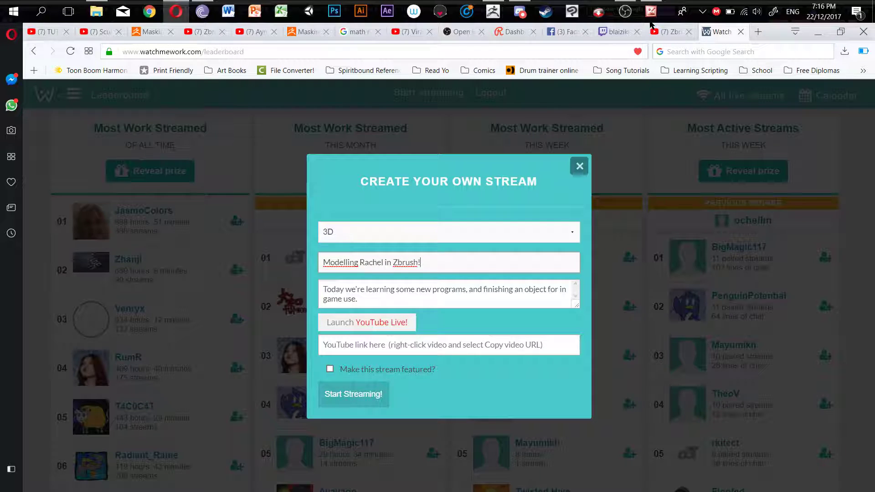
Step: Change the stream description to say "finishing an character for in game use"
left_click(539, 290)
double_click(531, 289)
type("dharacter")
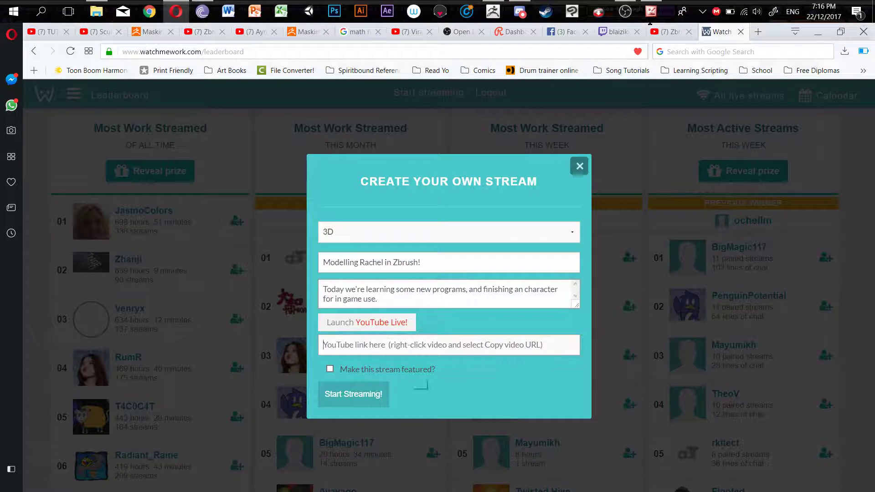
Step: Paste the copied YouTube link into the stream form and start the stream
key("ctrl+v")
key("Return")
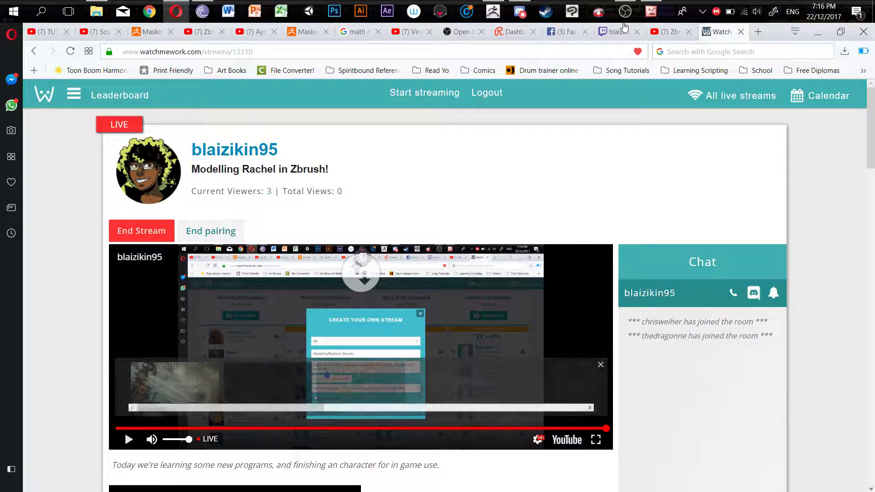
Step: Check the reference picture, and pause the paired streamer's video on the Watch Me Work stream page
left_click(652, 12)
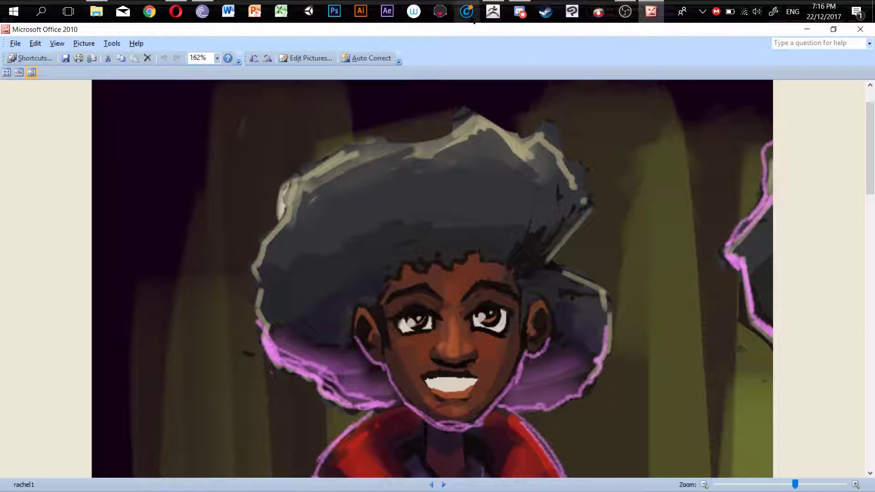
left_click(652, 13)
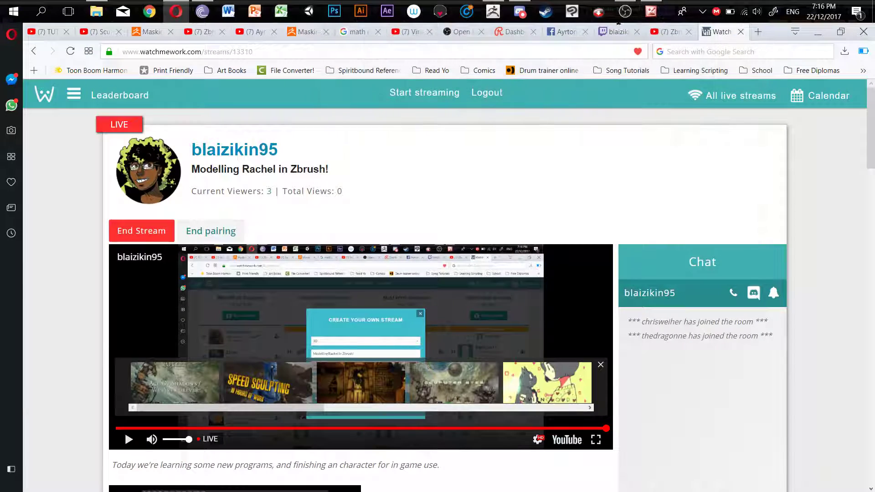
scroll(619, 23, "down", 3)
scroll(273, 365, "down", 2)
scroll(273, 365, "up", 1)
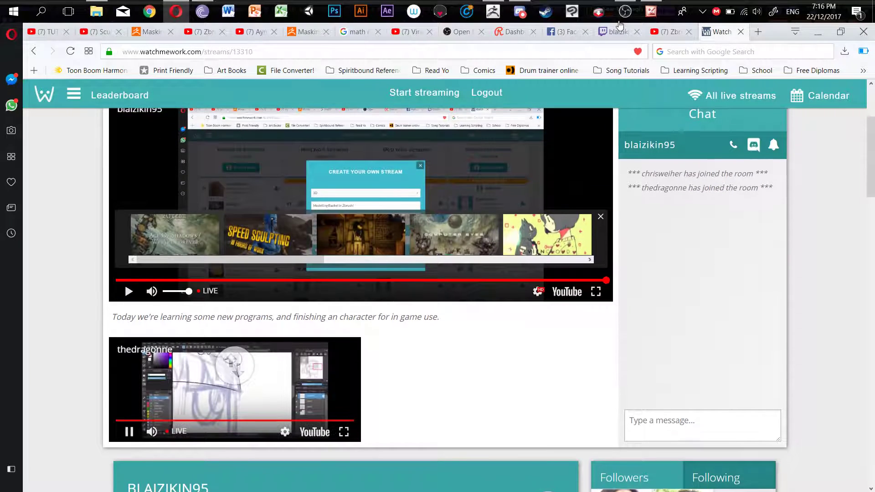
left_click(129, 432)
scroll(411, 274, "up", 3)
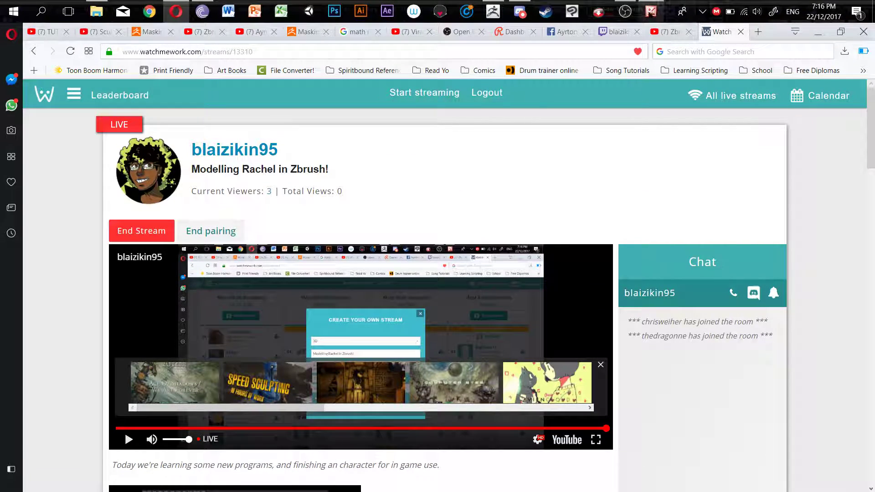
Step: Place the front reference picture behind ZBrush, line the head up with it and choose the Move brush
left_click(652, 12)
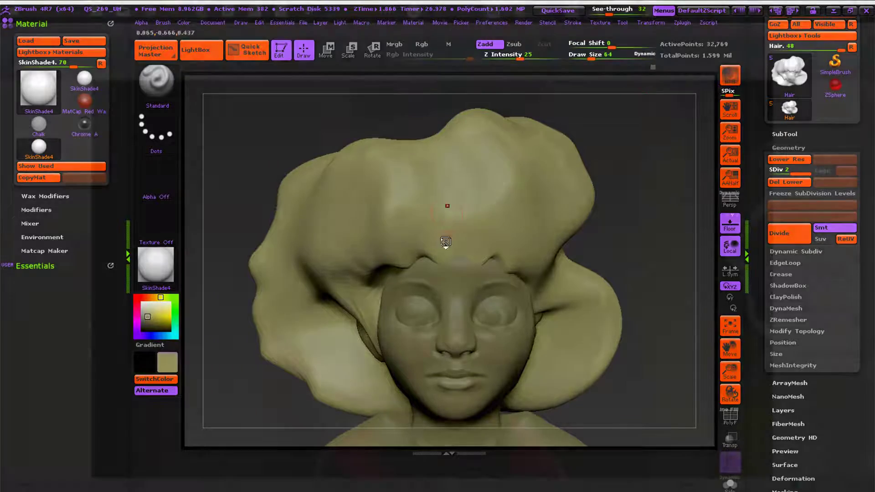
key("space")
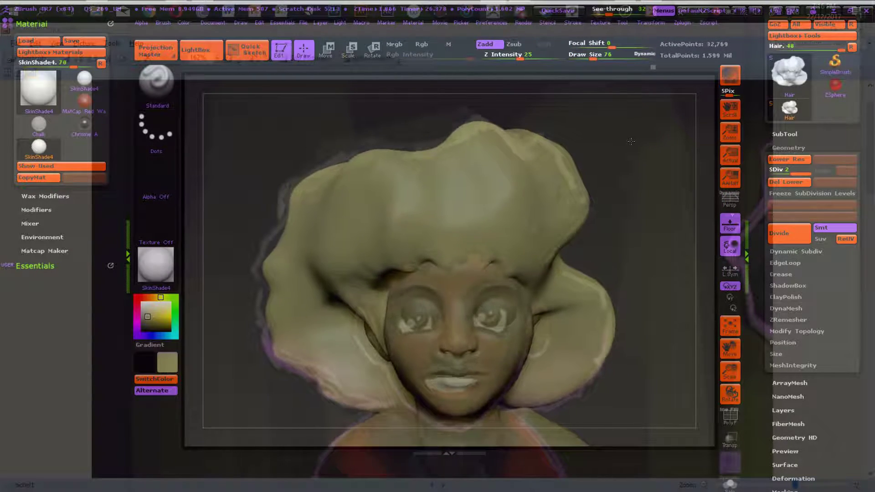
left_click_drag(631, 142, 627, 147)
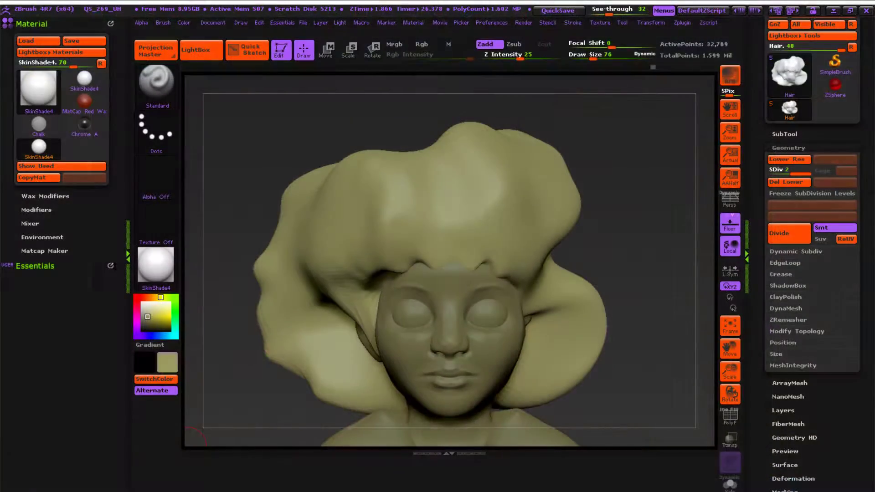
key("b")
key("m")
key("v")
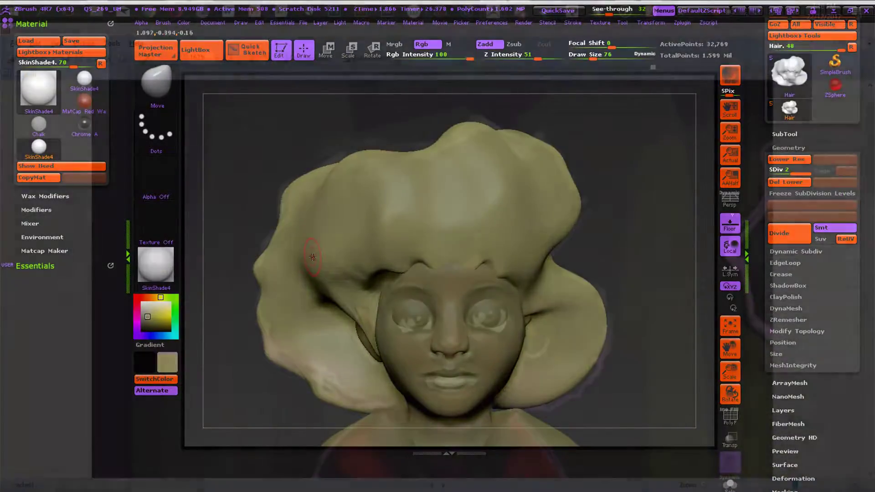
Step: Set the Move brush's draw size to 140 and pull the hair's upper outline to match the front reference
key("s")
left_click_drag(306, 256, 328, 257)
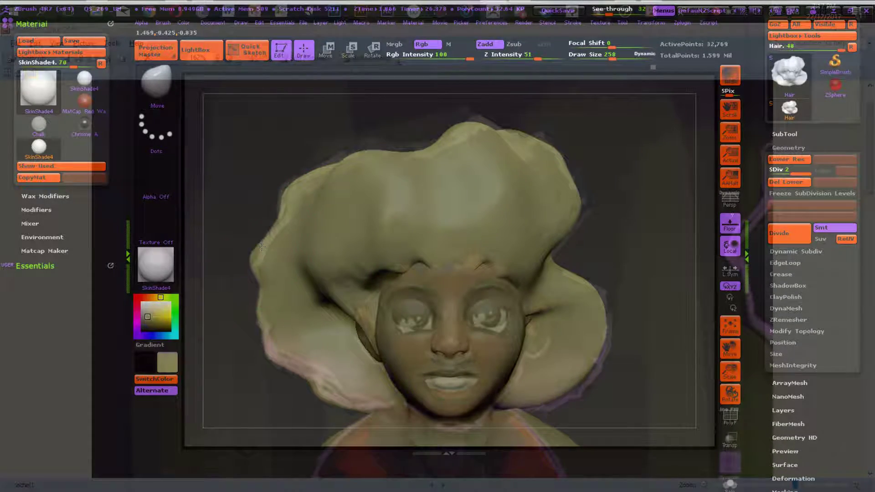
key("s")
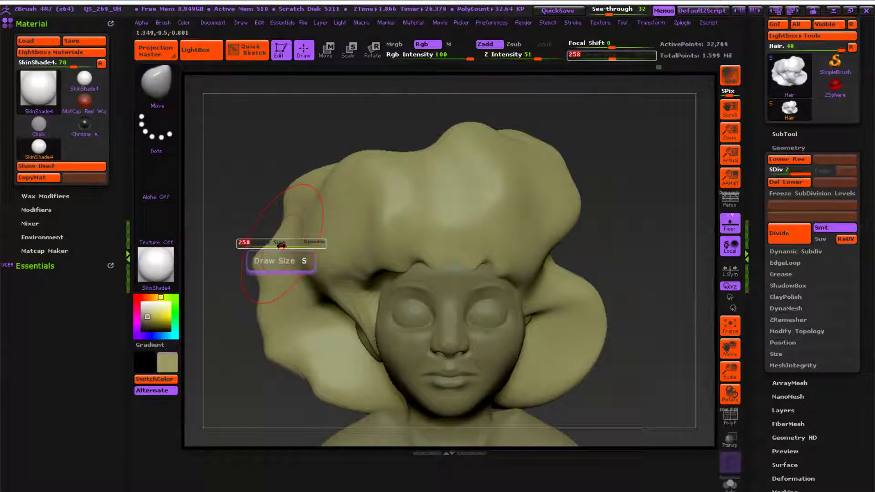
left_click_drag(285, 247, 276, 247)
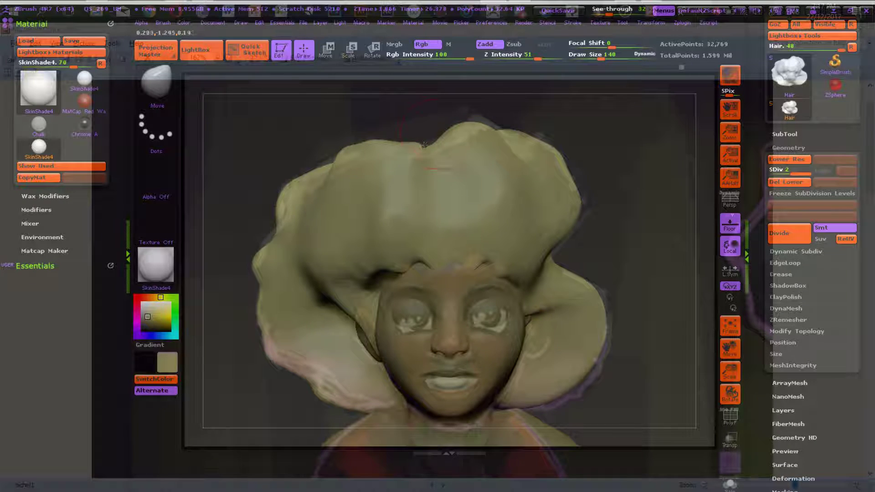
mouse_move(483, 129)
left_mouse_down()
mouse_move(492, 124)
mouse_move(477, 124)
left_mouse_up()
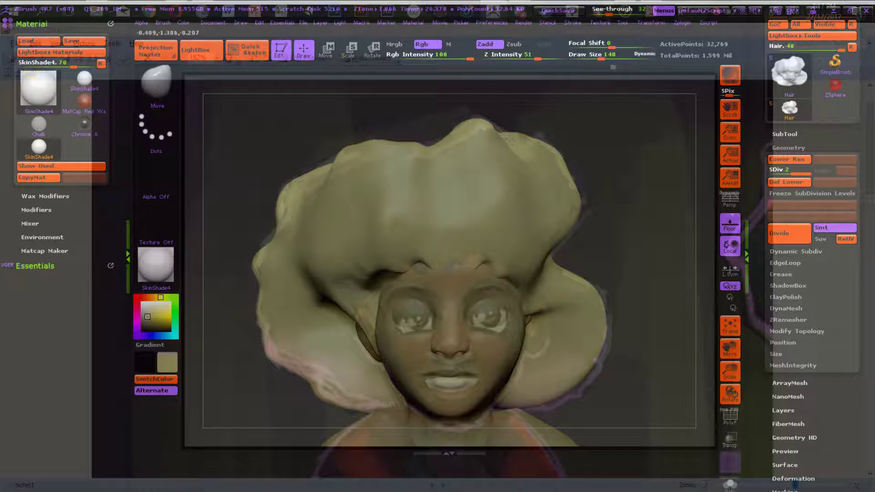
Step: Pull the hair's outline on the character's left side outward to the reference, from the crown down to the neck
left_click_drag(539, 137, 575, 214)
left_click_drag(549, 250, 584, 211)
left_click_drag(596, 301, 607, 306)
left_click_drag(600, 359, 617, 339)
mouse_move(591, 377)
left_mouse_down()
mouse_move(551, 410)
mouse_move(511, 409)
left_mouse_up()
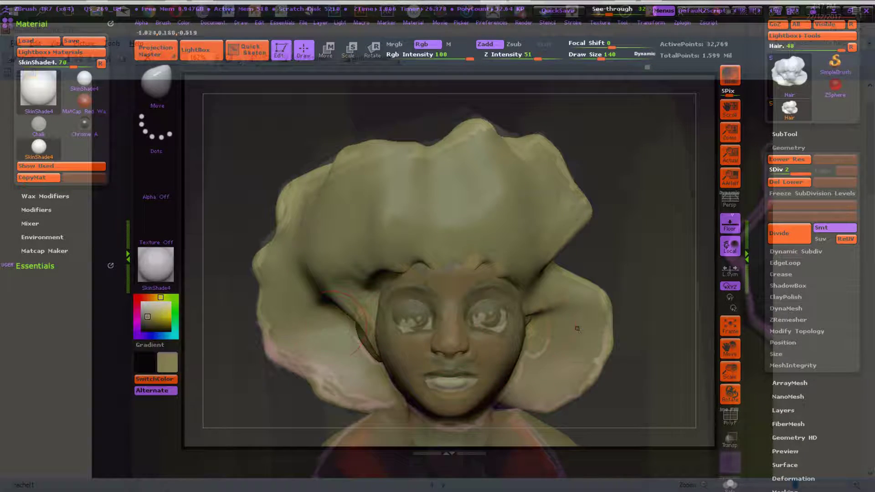
Step: Move the hair on the character's left side back from the face to uncover the ear
mouse_move(642, 266)
left_mouse_down()
mouse_move(524, 331)
mouse_move(492, 308)
mouse_move(488, 289)
left_mouse_up()
left_click_drag(674, 187, 670, 189)
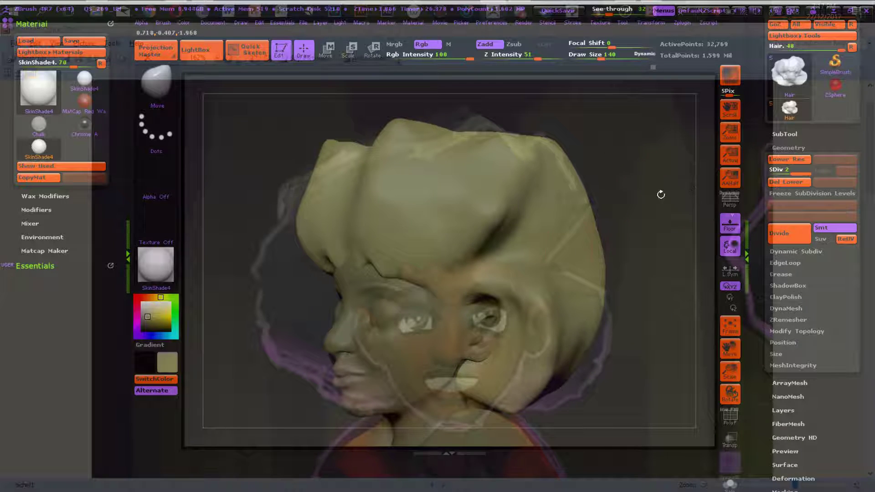
left_click_drag(508, 338, 516, 319)
left_click_drag(464, 345, 454, 356)
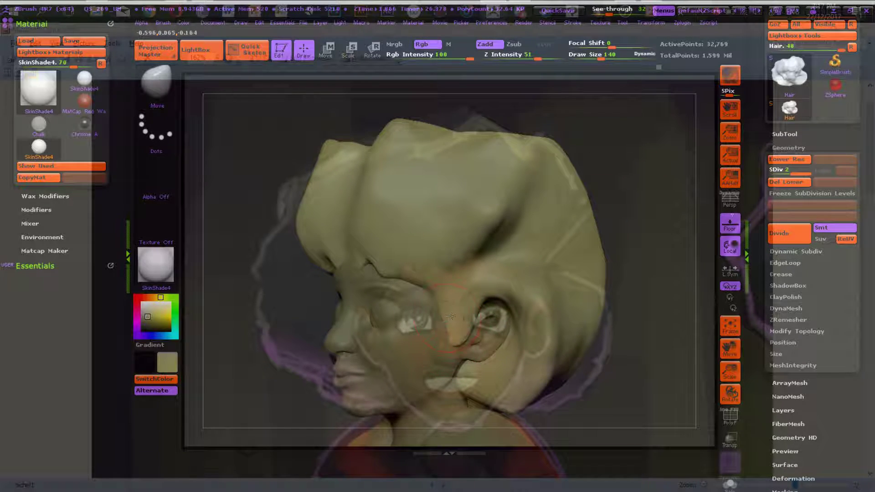
left_click_drag(450, 307, 467, 316)
left_click_drag(646, 245, 669, 238)
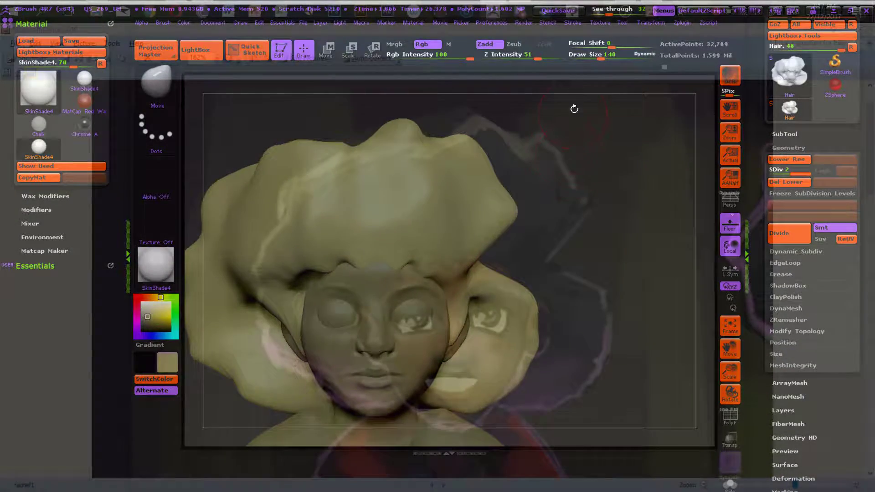
Step: Check the stream in OBS and return to ZBrush with the reference picture behind it
key("super")
left_click(625, 12)
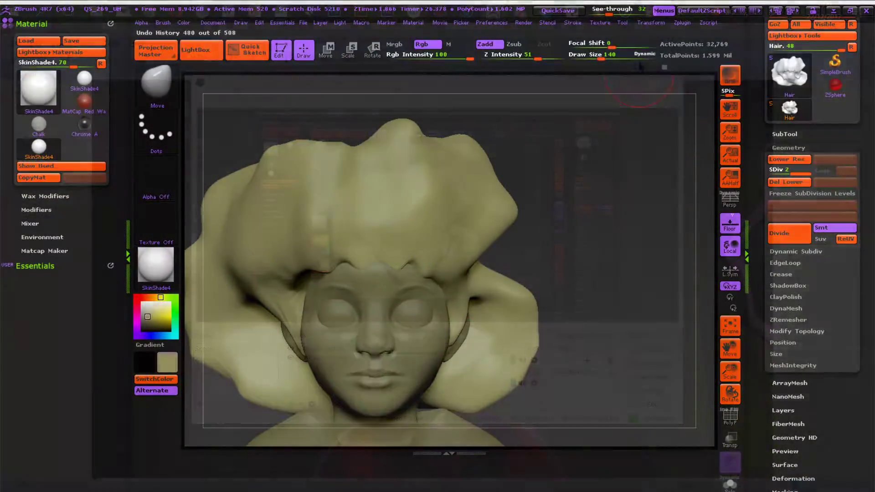
key("super")
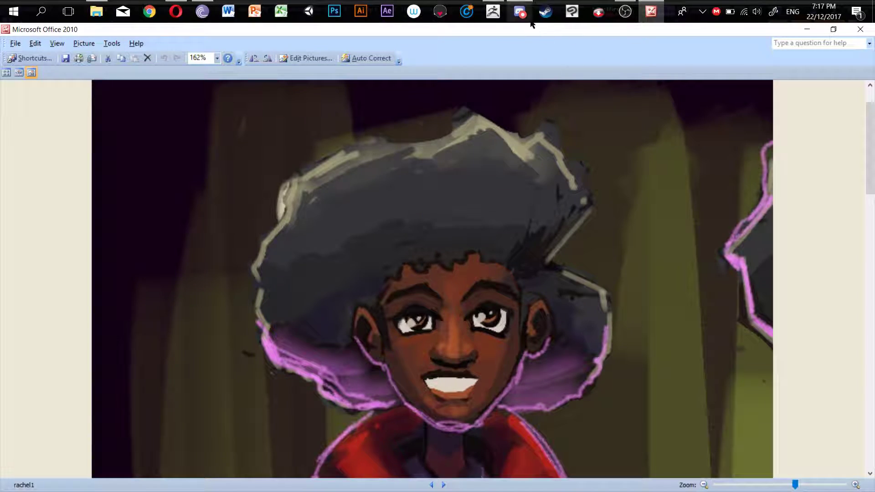
left_click(494, 12)
Step: Realign the head with the front reference, and move the hair off the other ear and along the front hairline
left_click_drag(582, 205, 496, 333)
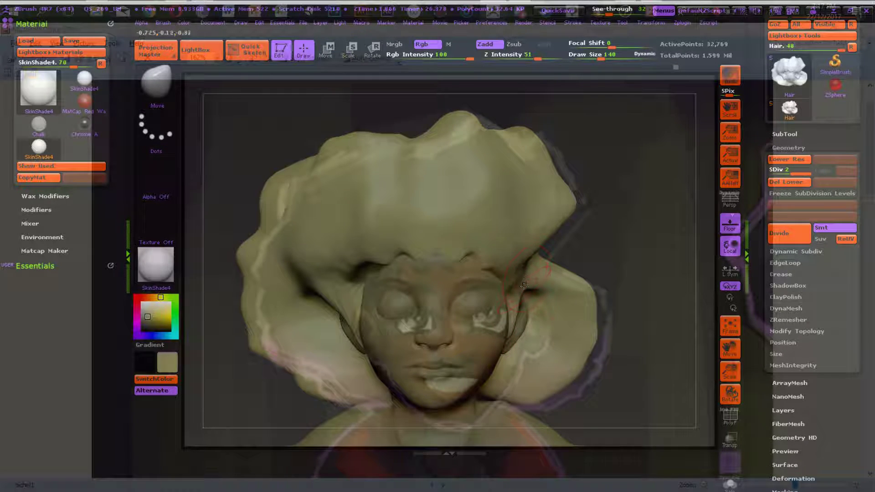
left_click_drag(576, 270, 641, 278)
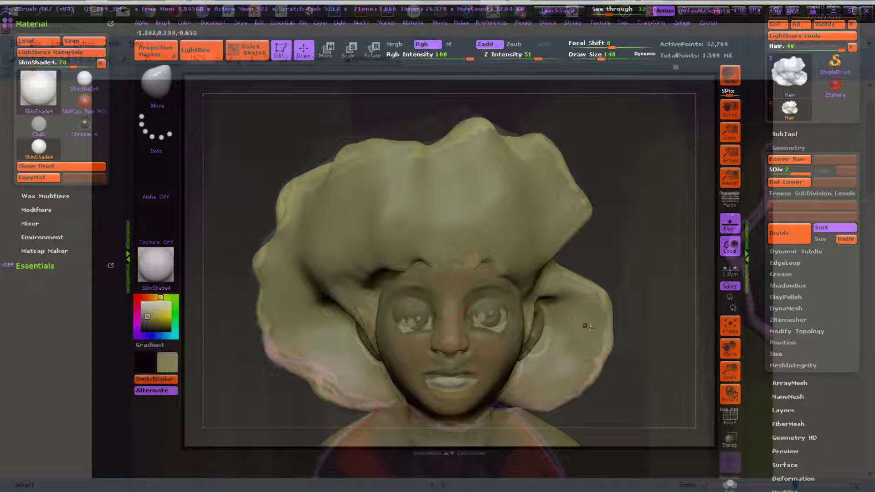
left_click_drag(355, 315, 359, 304)
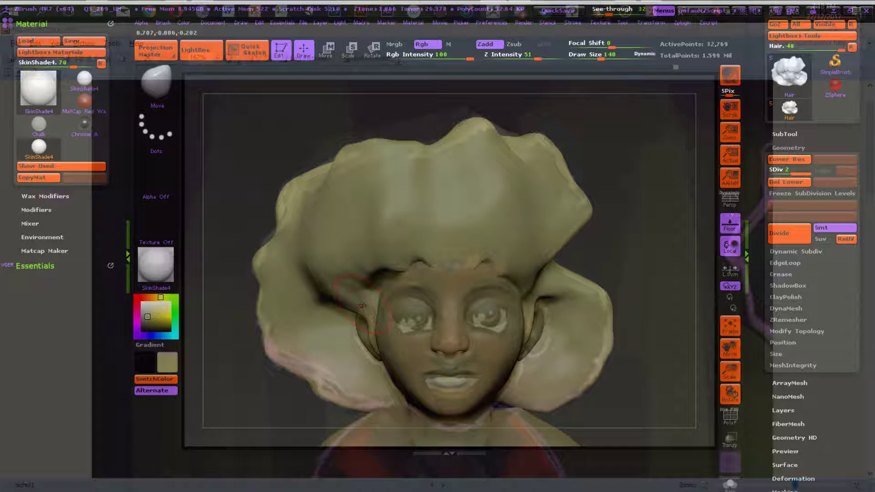
mouse_move(422, 267)
left_mouse_down()
mouse_move(414, 273)
mouse_move(430, 273)
mouse_move(404, 270)
left_mouse_up()
Step: Switch to OBS and mute the Mic/Aux audio source
key("super")
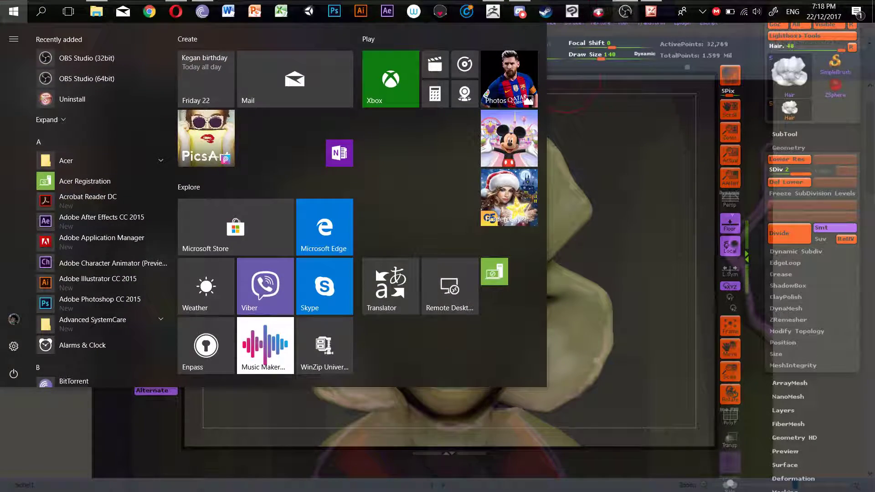
left_click(625, 11)
left_click(523, 361)
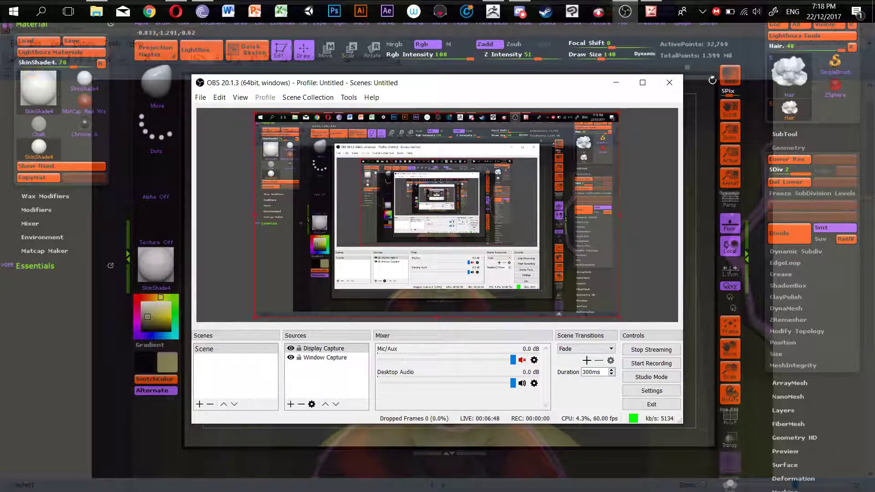
Step: Return to ZBrush and put the Rachel reference picture back behind its see-through window
left_click(725, 89)
left_click_drag(609, 14, 592, 13)
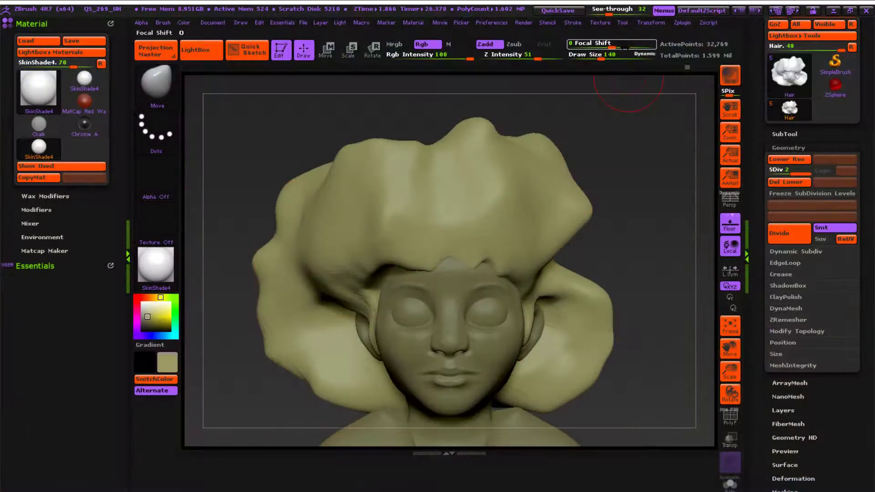
key("super")
left_click(651, 12)
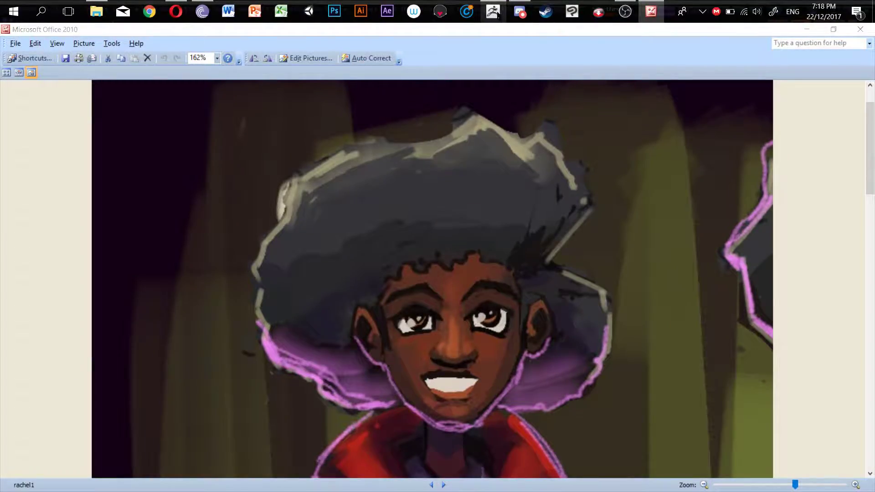
left_click(493, 12)
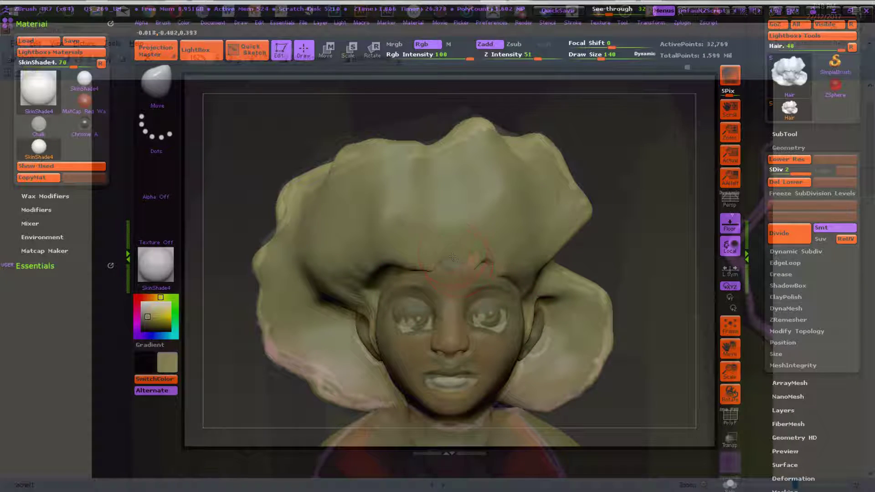
Step: Shape the fringe locks along the forehead with the Move brush, reducing its draw size to 76
left_click_drag(435, 270, 431, 258)
key("s")
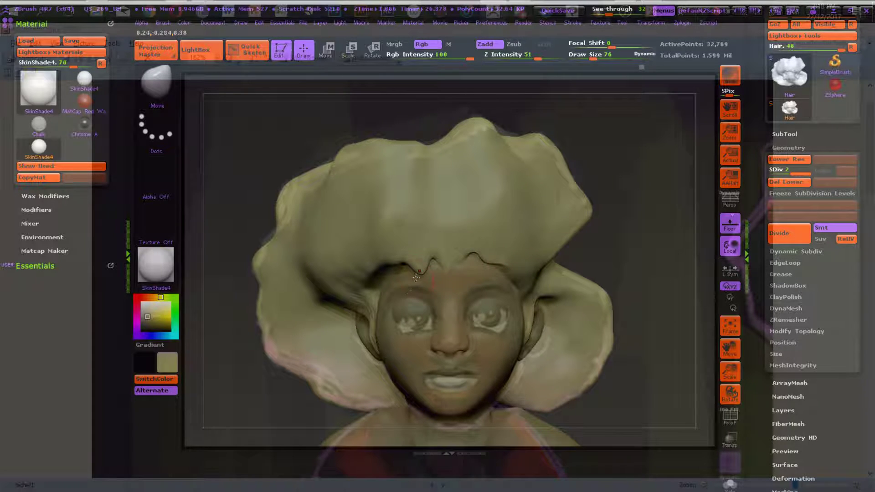
left_click_drag(627, 254, 653, 253)
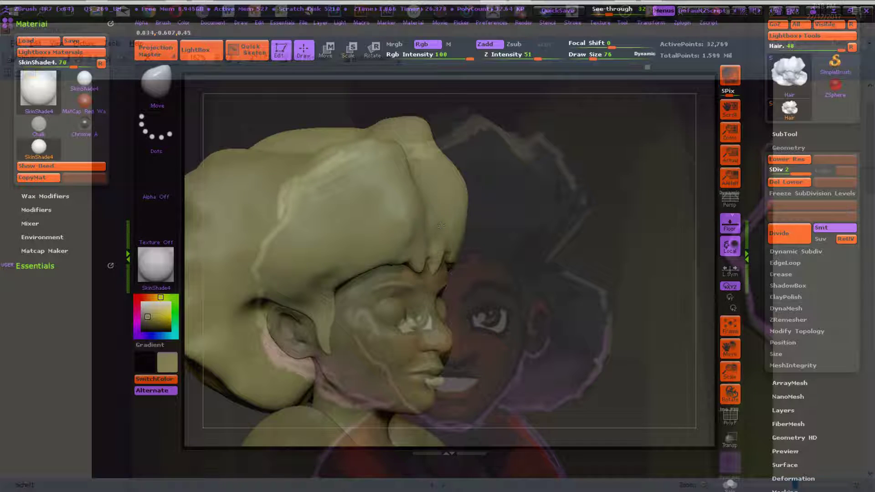
left_click_drag(463, 218, 474, 216)
left_click_drag(560, 260, 492, 267)
Step: Switch the reference to the side-view picture rachel2 and align the head's profile with it in ZBrush
mouse_move(615, 254)
left_mouse_down()
mouse_move(577, 246)
mouse_move(630, 252)
mouse_move(609, 266)
mouse_move(643, 266)
left_mouse_up()
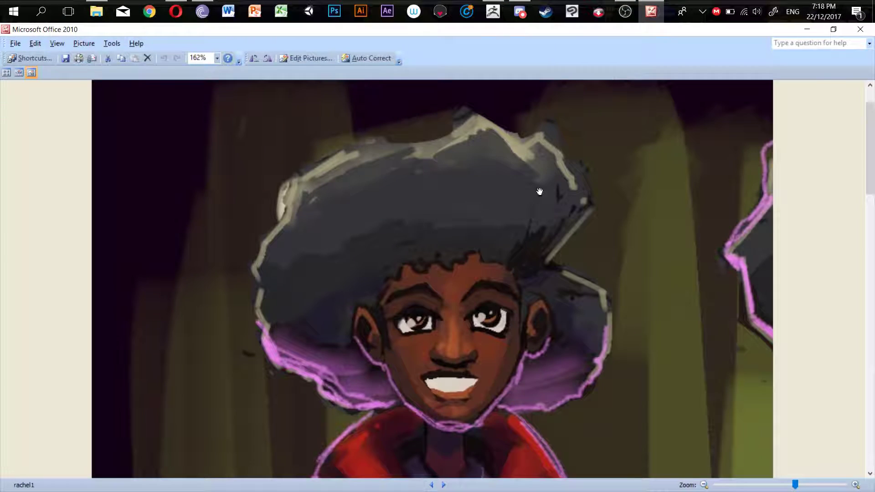
left_click(443, 486)
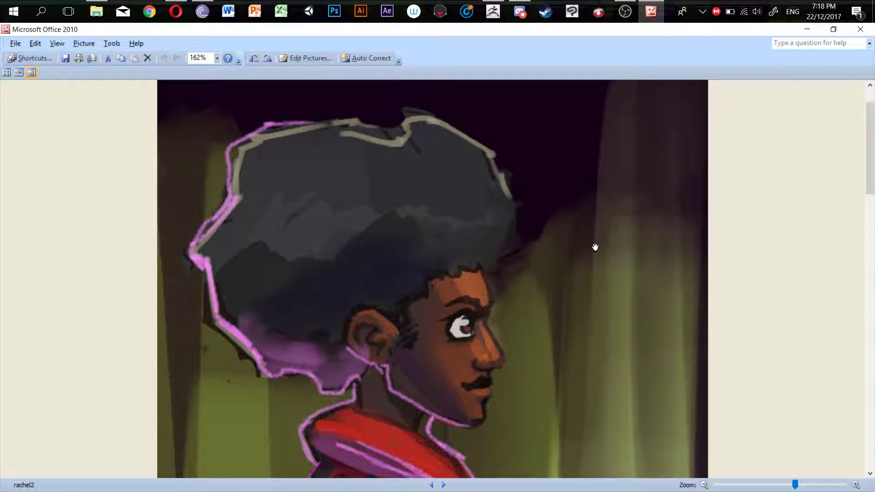
left_click(493, 12)
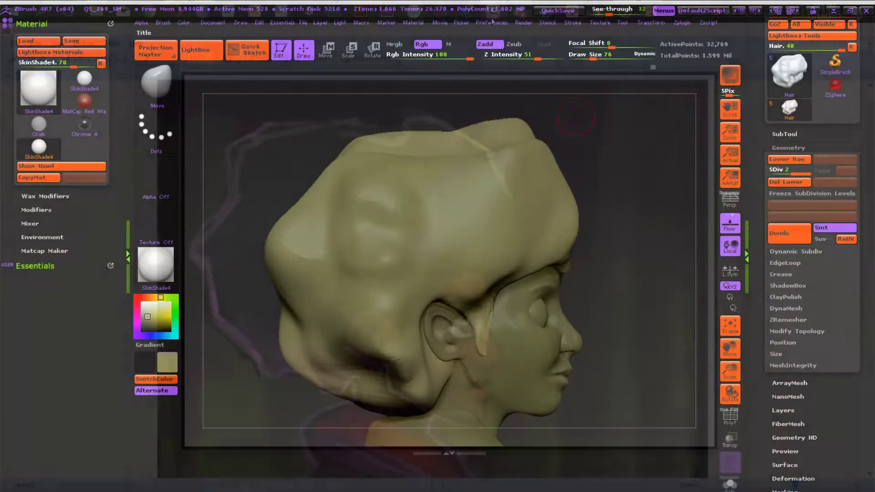
mouse_move(633, 246)
left_mouse_down("alt")
mouse_move(594, 238)
mouse_move(555, 257)
mouse_move(557, 245)
left_mouse_up("alt")
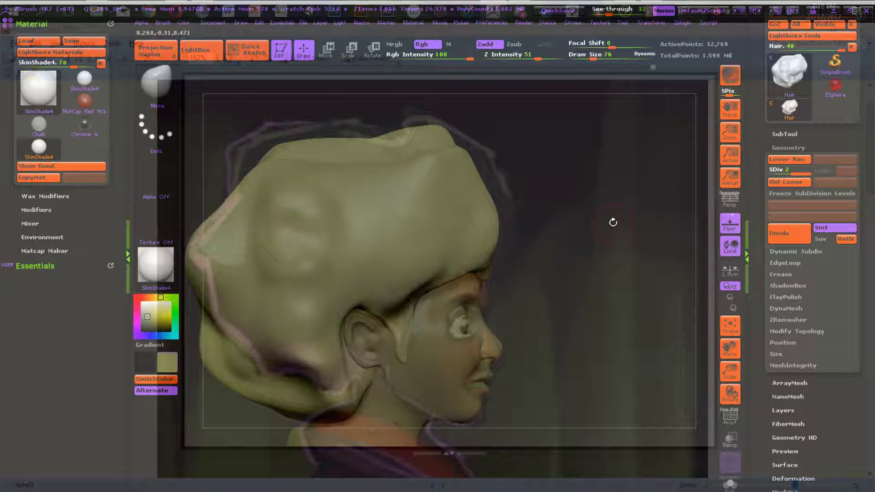
mouse_move(597, 227)
right_mouse_down("ctrl")
mouse_move(592, 246)
mouse_move(584, 234)
right_mouse_up("ctrl")
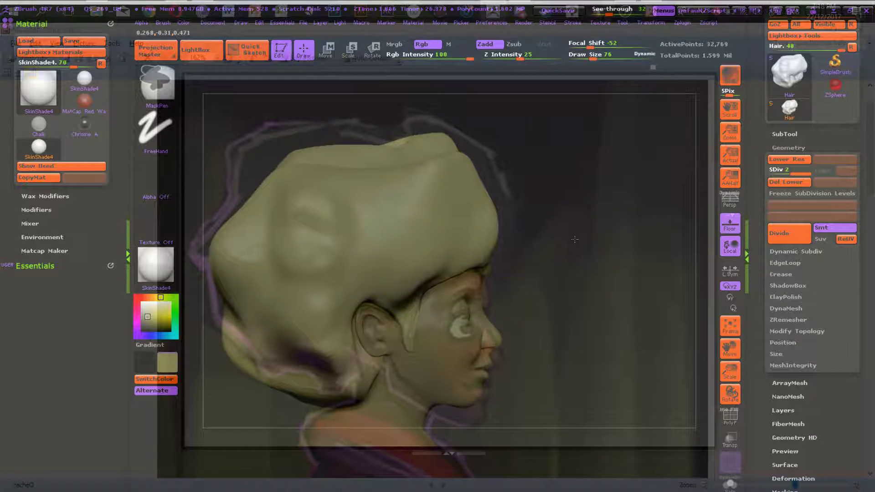
left_click_drag(584, 233, 589, 236)
key("ctrl")
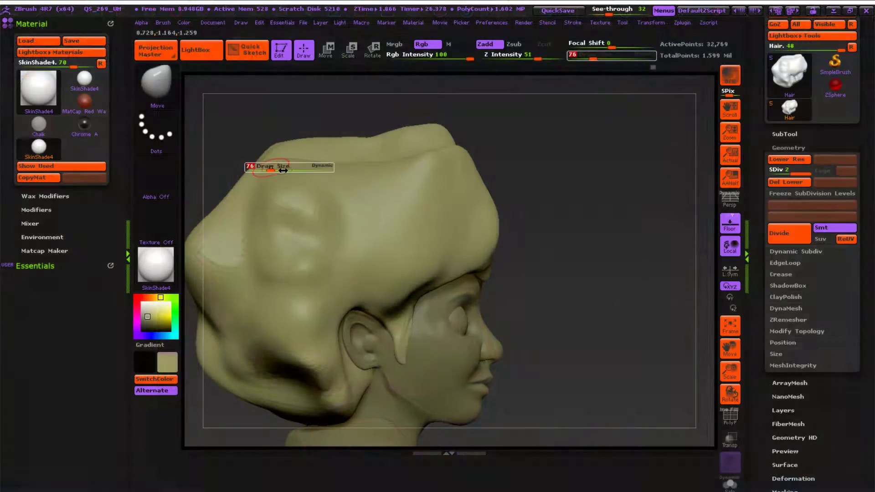
Step: Pull the back and top of the hair out to the side reference's outline with the Move brush, raising its draw size to 367
key("s")
left_click_drag(283, 172, 296, 173)
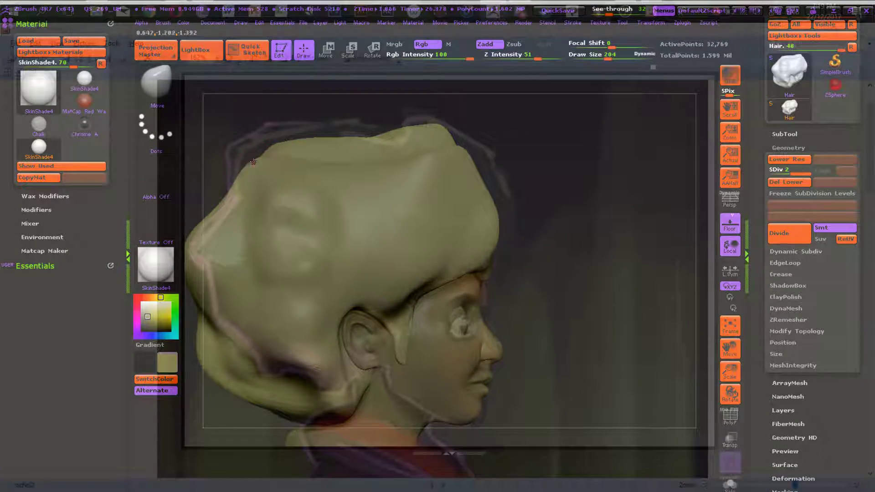
key("s")
left_click_drag(269, 152, 286, 151)
mouse_move(262, 193)
left_mouse_down()
mouse_move(277, 195)
mouse_move(227, 161)
mouse_move(281, 130)
left_mouse_up()
left_click_drag(243, 156, 229, 152)
mouse_move(325, 137)
left_mouse_down()
mouse_move(326, 127)
mouse_move(387, 121)
left_mouse_up()
Step: Pull the front of the hair above the forehead outward with the Move brush to meet the side reference's outline
left_click_drag(441, 138, 452, 129)
mouse_move(481, 187)
left_mouse_down()
mouse_move(495, 177)
mouse_move(458, 178)
mouse_move(473, 161)
mouse_move(499, 193)
left_mouse_up()
mouse_move(451, 131)
left_mouse_down()
mouse_move(441, 141)
mouse_move(458, 136)
left_mouse_up()
left_click_drag(510, 205, 515, 202)
left_click_drag(484, 245, 484, 252)
Step: Push the lower back of the hair and the nape inward with the Move brush toward the side reference's outline
left_click_drag(215, 410, 264, 408)
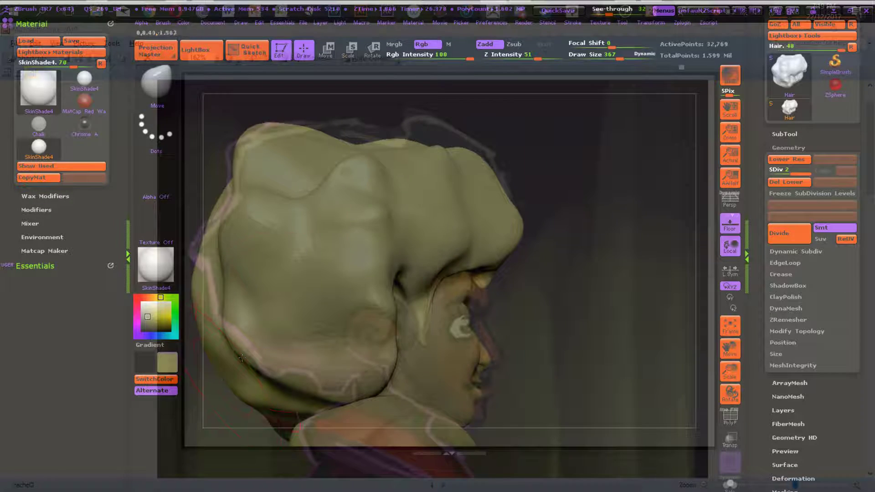
left_click_drag(585, 255, 555, 302)
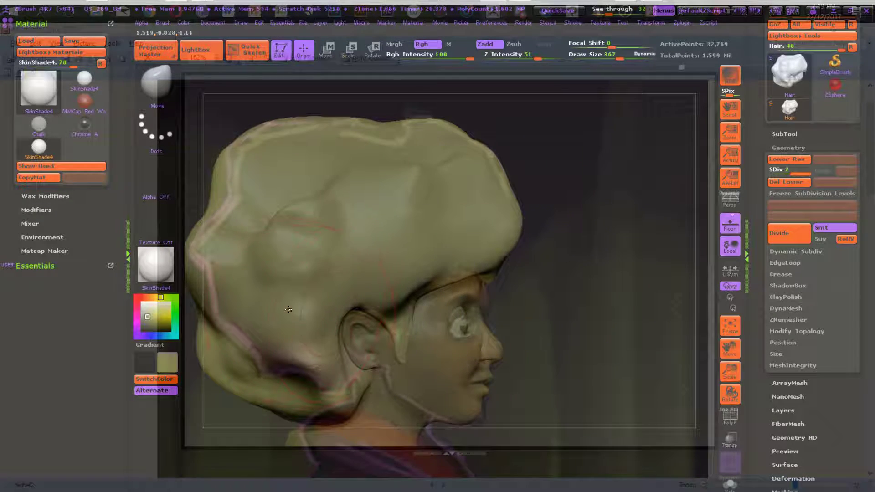
mouse_move(227, 381)
left_mouse_down()
mouse_move(249, 365)
mouse_move(226, 351)
left_mouse_up()
mouse_move(292, 409)
left_mouse_down()
mouse_move(300, 391)
mouse_move(293, 401)
mouse_move(307, 405)
mouse_move(339, 386)
mouse_move(335, 399)
left_mouse_up()
left_click_drag(635, 286, 634, 299)
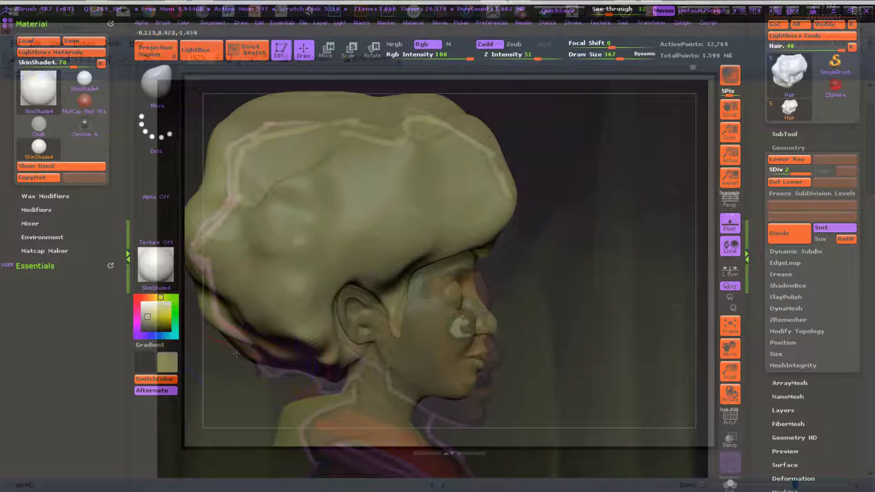
Step: Undo the last nape adjustment and refine the hair's lower back edge using the Move brush at draw size 173
mouse_move(277, 368)
left_mouse_down()
mouse_move(273, 372)
mouse_move(346, 387)
mouse_move(294, 378)
mouse_move(304, 373)
mouse_move(271, 398)
left_mouse_up()
key("s")
key("ctrl+z")
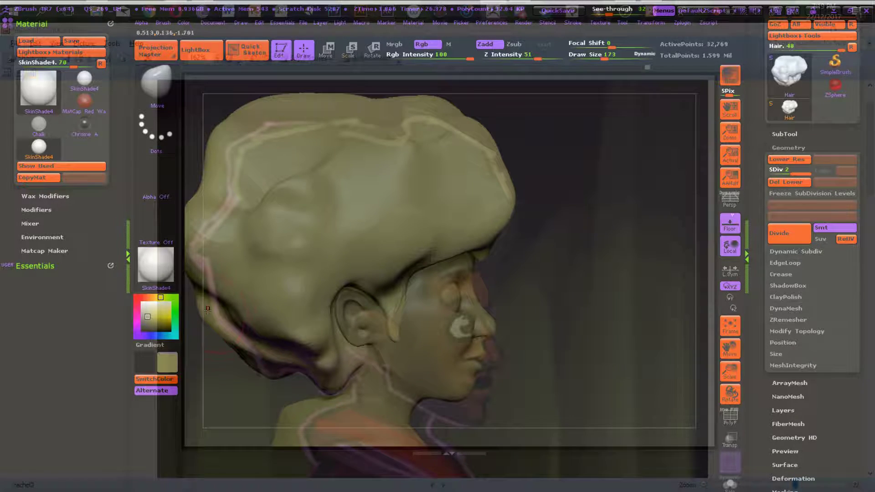
left_click_drag(202, 305, 209, 306)
mouse_move(239, 399)
left_mouse_down()
mouse_move(200, 305)
mouse_move(221, 311)
left_mouse_up()
Step: Check the audio mixer in OBS, and return to ZBrush with the rachel2 reference picture behind its see-through window
key("super")
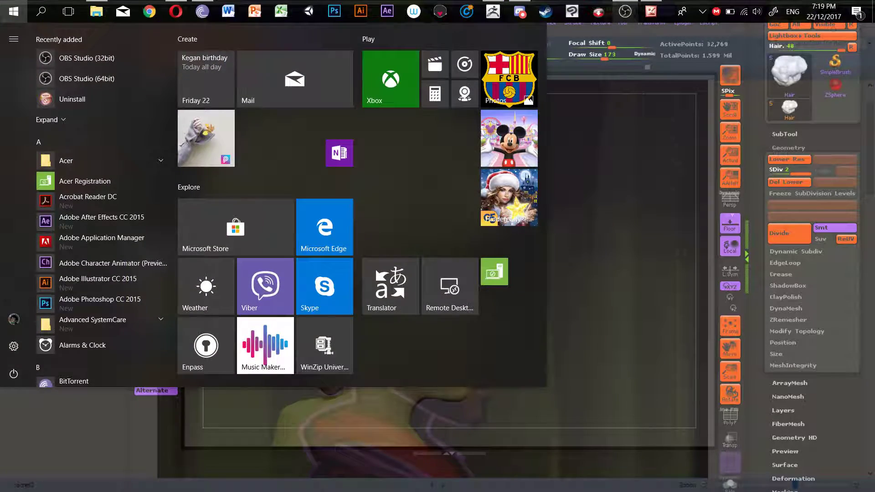
left_click(625, 11)
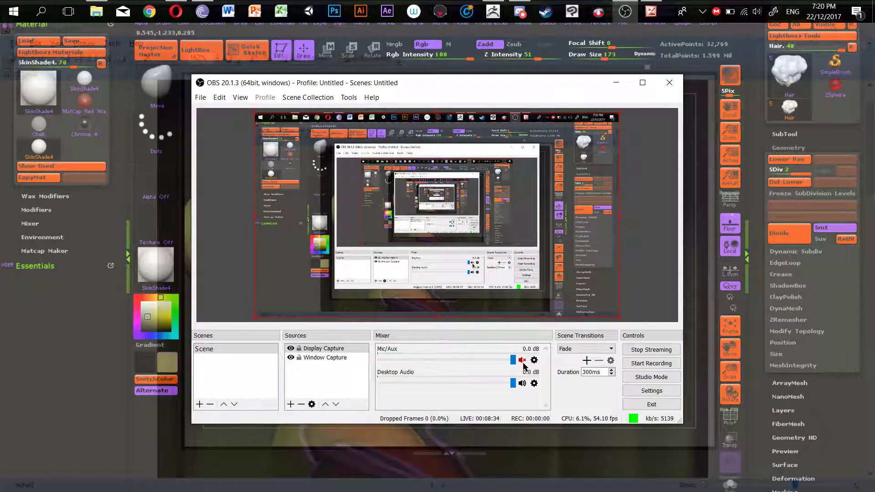
left_click(651, 11)
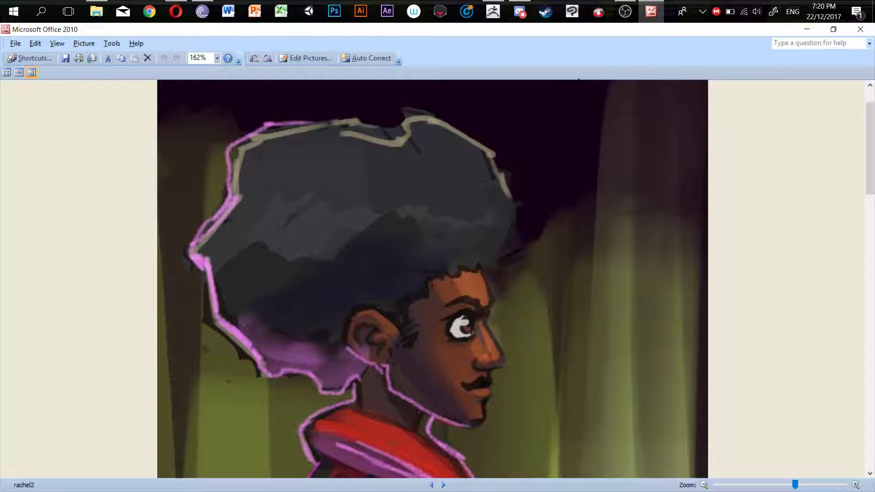
left_click(493, 11)
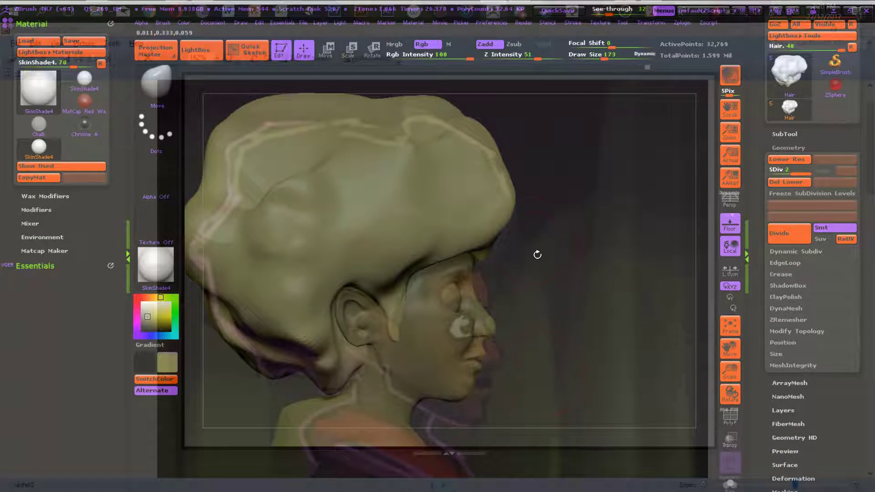
Step: Realign the head with the side reference and fit the hair's lower back and nape to the outline with the Move brush
left_click_drag(573, 312, 584, 337)
left_click_drag(232, 355, 241, 352)
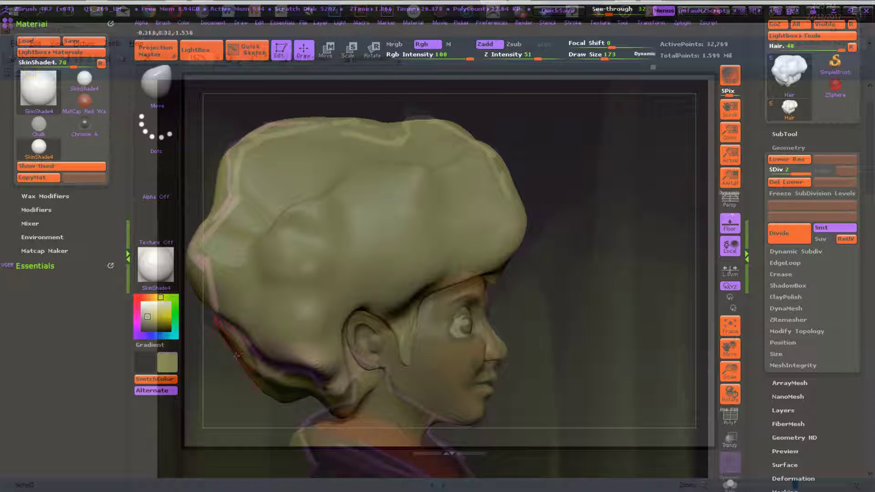
mouse_move(262, 386)
left_mouse_down()
mouse_move(274, 395)
mouse_move(254, 389)
mouse_move(290, 377)
mouse_move(293, 386)
mouse_move(266, 412)
mouse_move(266, 397)
mouse_move(309, 379)
left_mouse_up()
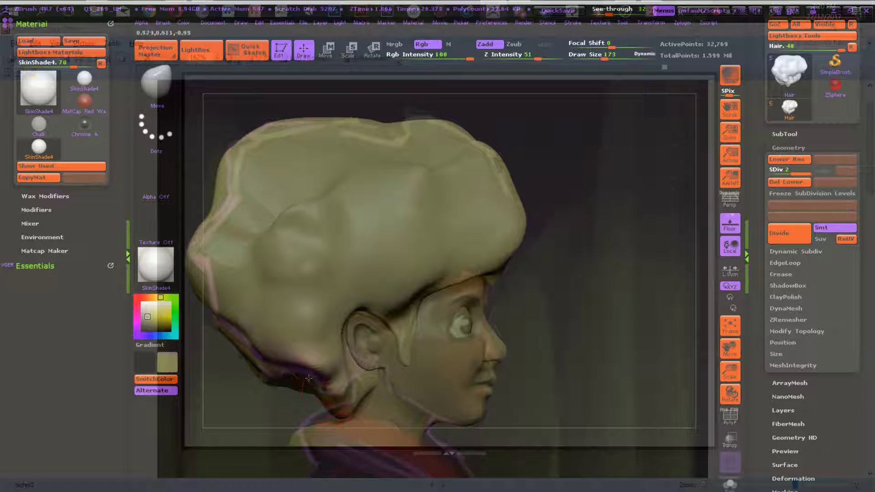
mouse_move(345, 412)
left_mouse_down()
mouse_move(358, 396)
mouse_move(344, 407)
left_mouse_up()
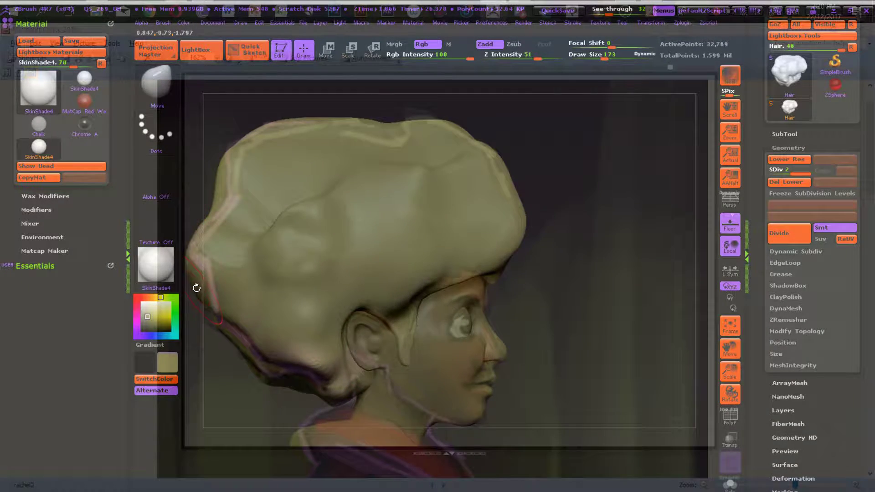
left_click_drag(195, 288, 199, 287)
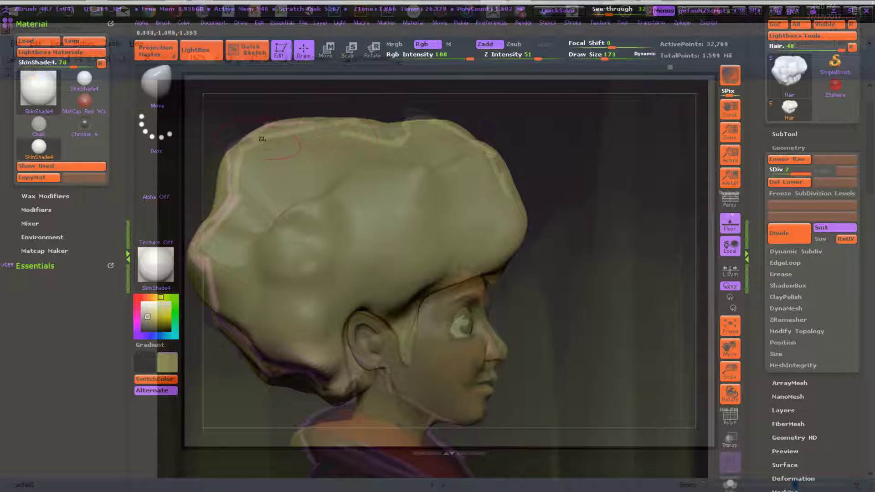
Step: Shape the hair's upper back corner and the notch along its top with the Move brush, following the side reference
left_click_drag(224, 183, 230, 179)
left_click_drag(276, 126, 278, 130)
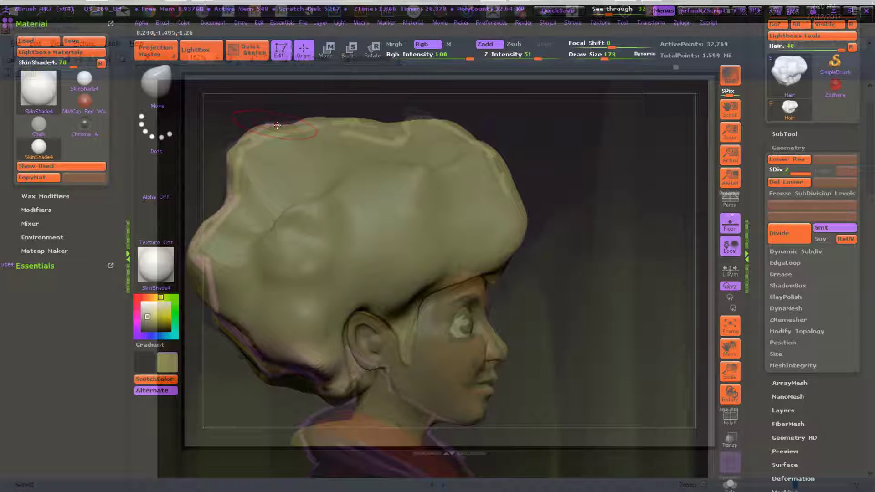
mouse_move(383, 122)
left_mouse_down()
mouse_move(396, 137)
mouse_move(411, 121)
left_mouse_up()
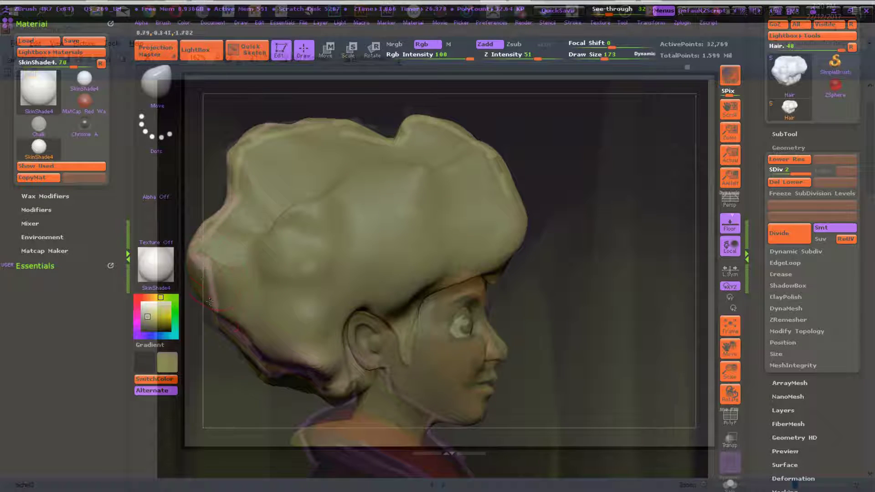
mouse_move(198, 293)
left_mouse_down()
mouse_move(209, 291)
mouse_move(201, 288)
left_mouse_up()
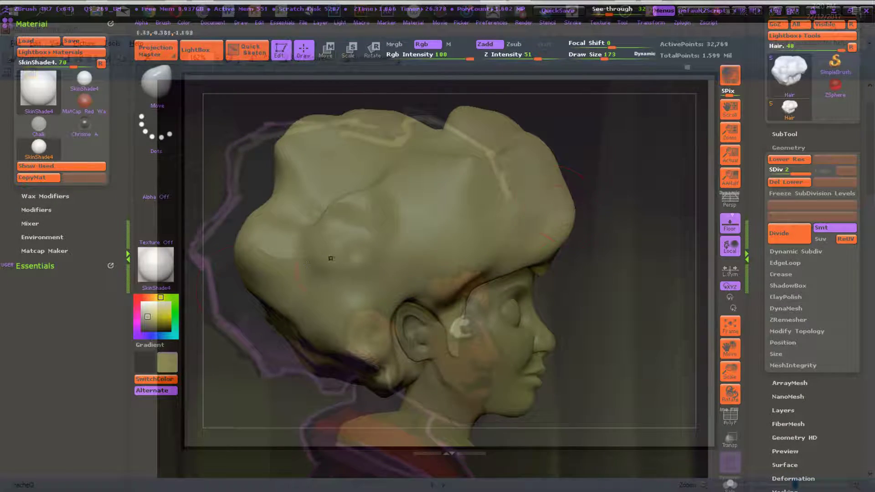
Step: Refine the hair's rear bulge and sharpen its upper back corner with the Move brush against the side reference
left_click_drag(246, 281, 251, 280)
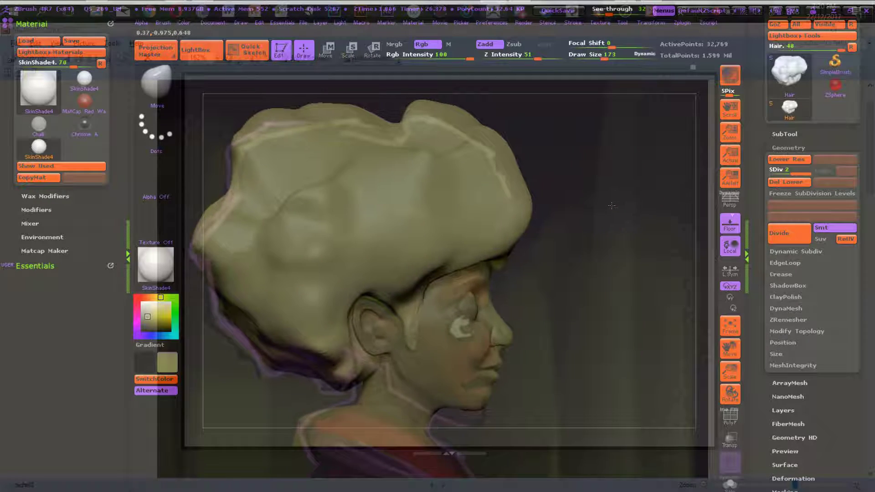
left_click_drag(610, 213, 612, 236)
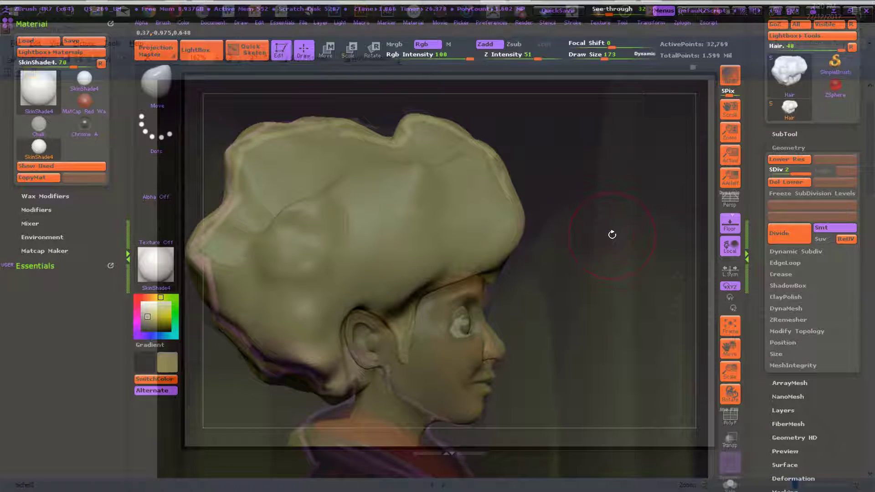
mouse_move(222, 208)
left_mouse_down()
mouse_move(233, 150)
mouse_move(254, 138)
left_mouse_up()
left_click_drag(231, 150, 227, 149)
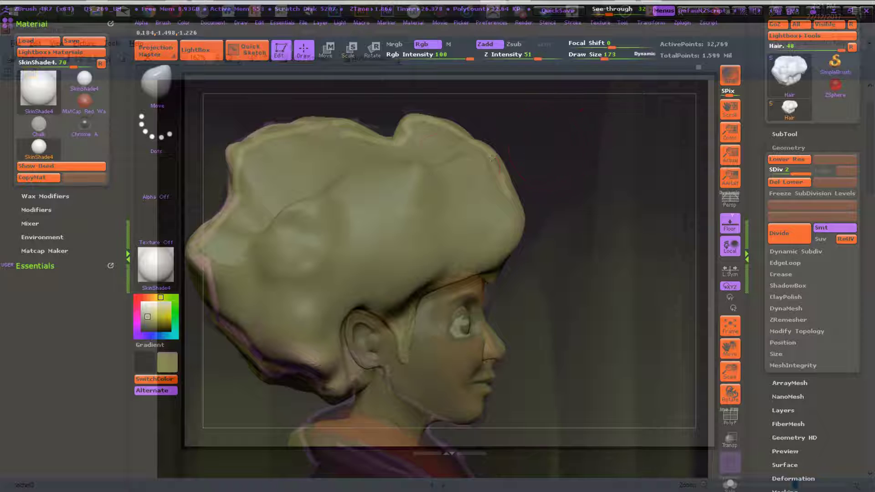
left_click_drag(603, 332, 619, 312)
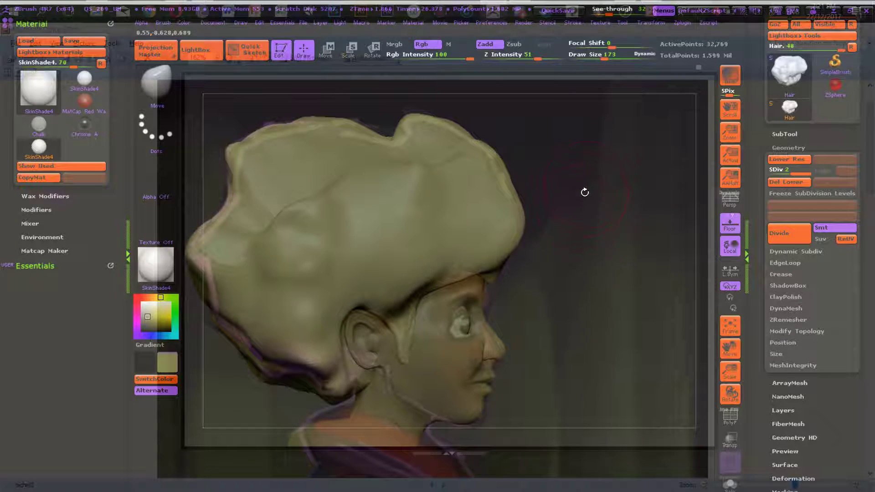
Step: Flip the rachel2 reference picture horizontally in Microsoft Office and align the head's opposite profile with it in ZBrush
left_click_drag(605, 281, 671, 275)
left_click_drag(568, 273, 666, 260)
left_click_drag(598, 177, 577, 264)
left_click_drag(602, 220, 653, 206, "shift")
left_click_drag(653, 254, 615, 176, "alt")
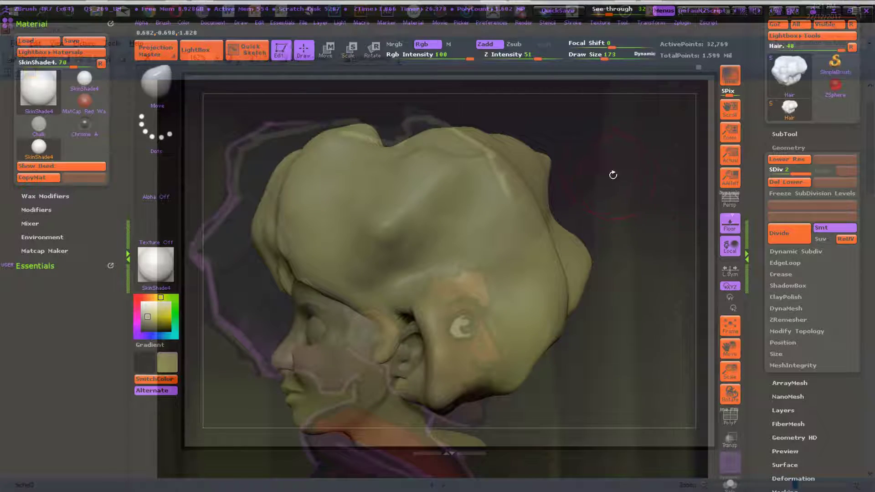
key("super")
left_click(650, 12)
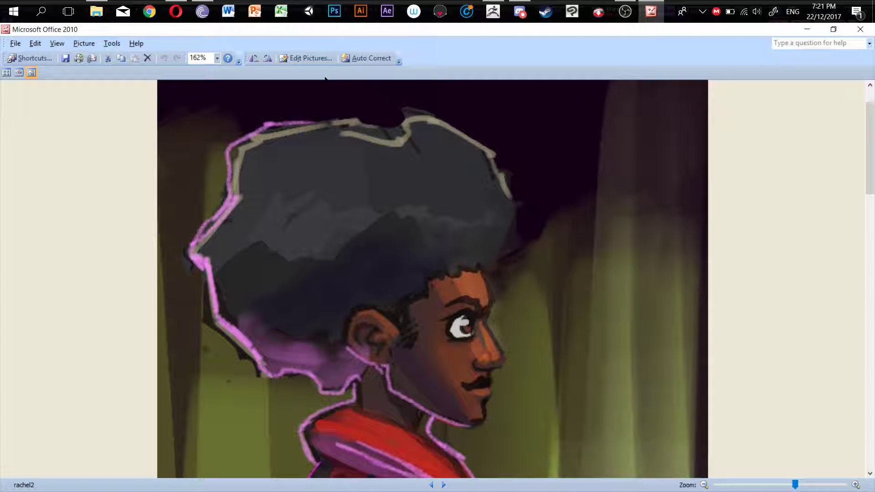
left_click(287, 59)
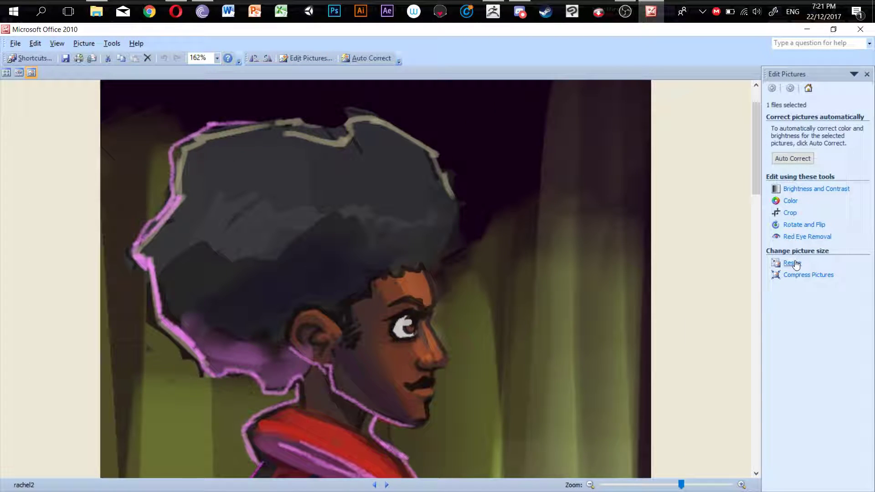
left_click(799, 225)
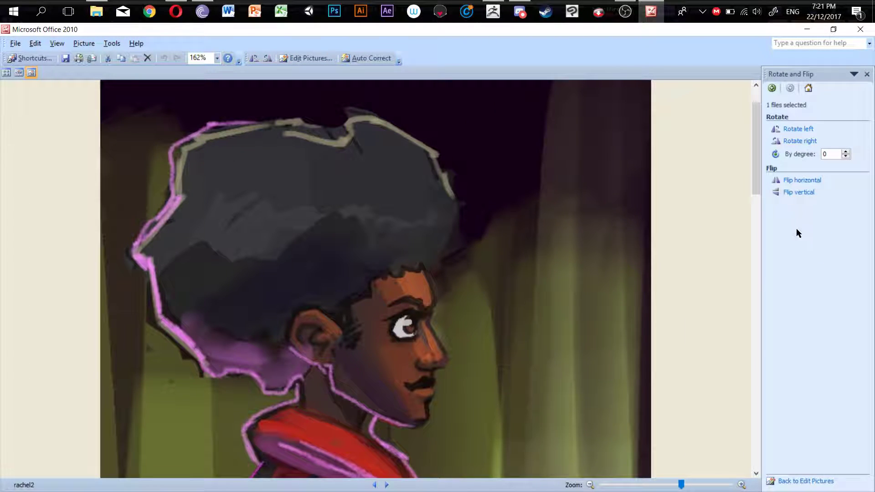
left_click(796, 181)
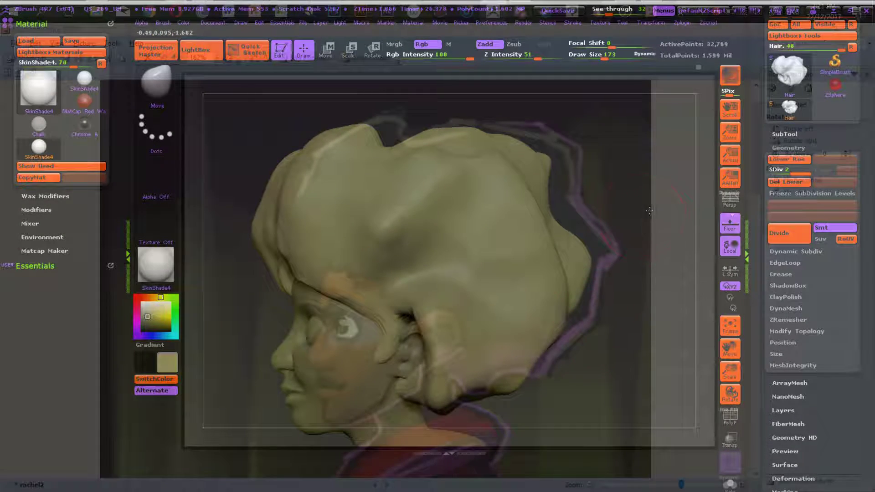
left_click_drag(649, 212, 680, 202, "alt")
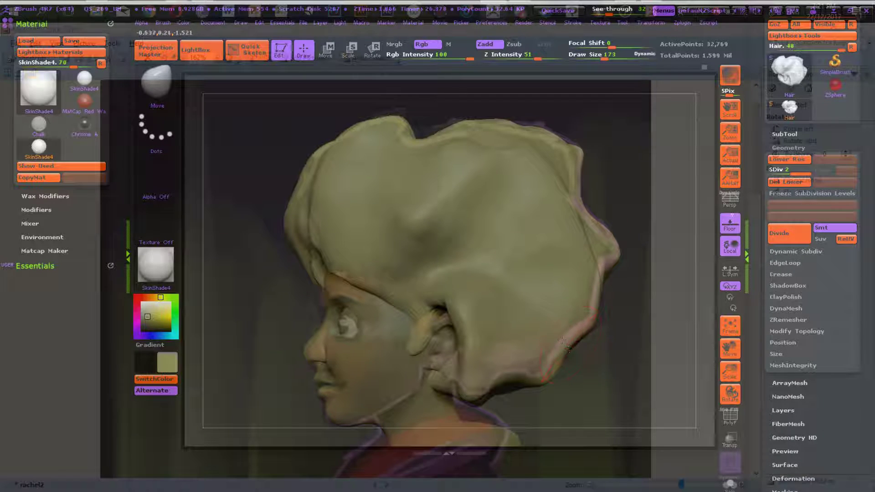
Step: Tuck in the lower back hair and the lock behind the ear with the Move brush to match the flipped reference
left_click_drag(560, 366, 554, 359)
left_click_drag(524, 388, 521, 382)
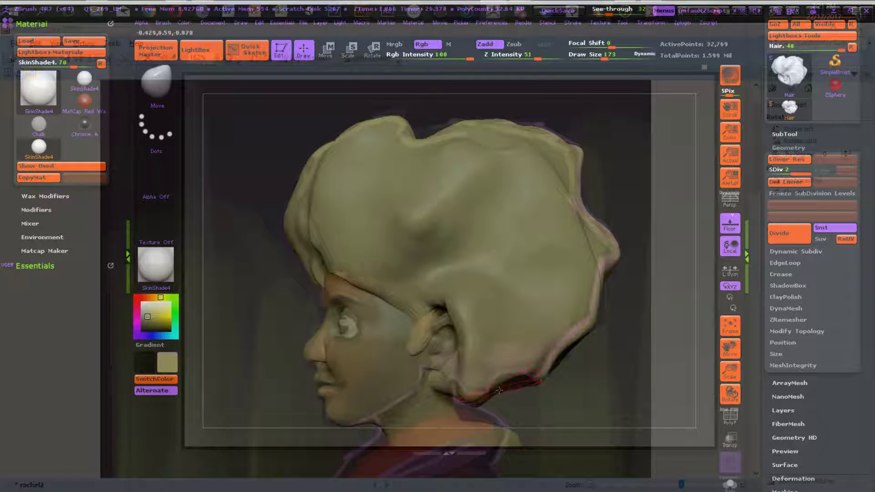
mouse_move(467, 399)
left_mouse_down()
mouse_move(474, 395)
mouse_move(449, 393)
mouse_move(453, 363)
mouse_move(420, 343)
left_mouse_up()
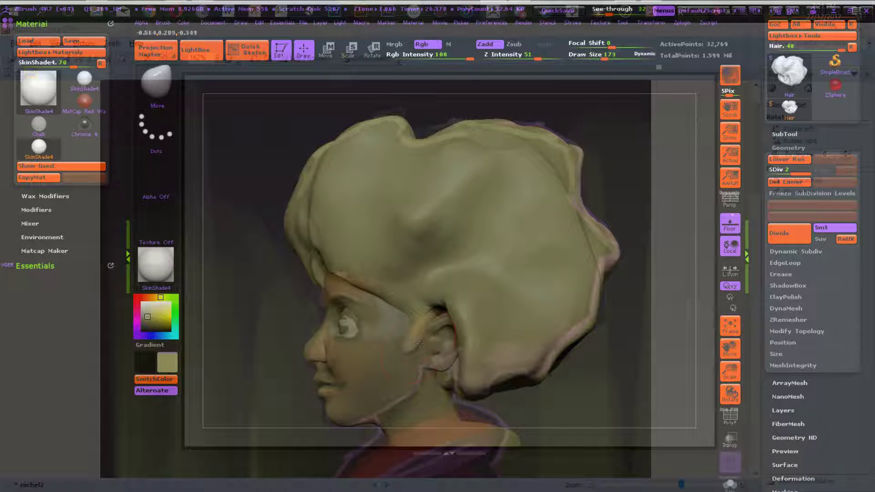
mouse_move(613, 361)
left_mouse_down()
mouse_move(611, 330)
mouse_move(517, 170)
mouse_move(472, 156)
left_mouse_up()
Step: Set the window see-through to 0 and divide the hair mesh to subdivision level 3
left_click_drag(609, 13, 590, 13)
mouse_move(596, 183)
left_mouse_down()
mouse_move(650, 231)
mouse_move(666, 231)
mouse_move(627, 230)
left_mouse_up()
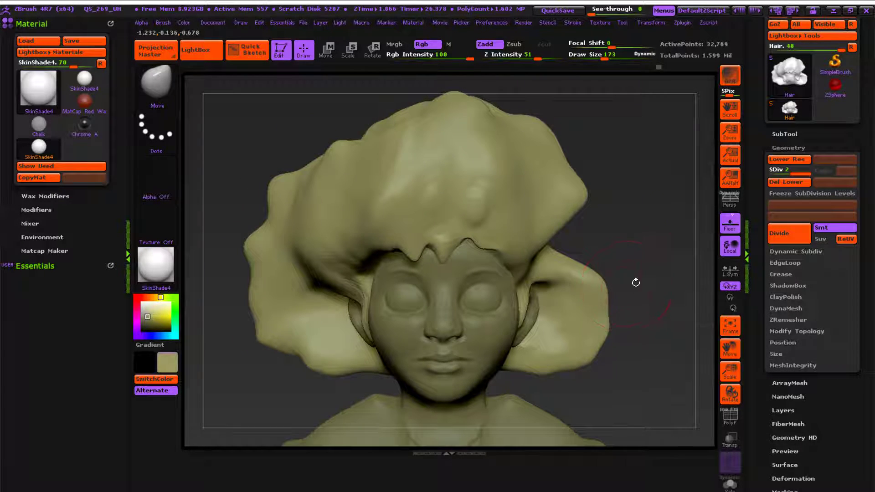
left_click(786, 237)
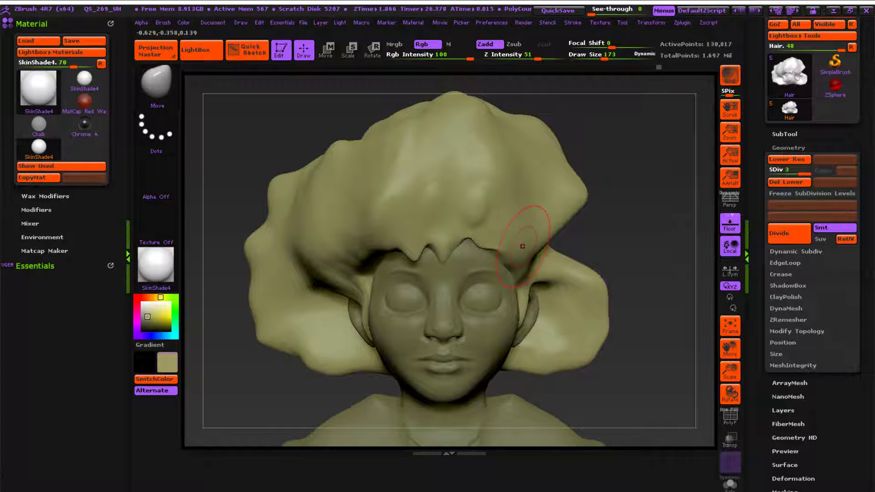
Step: Switch to the ClayBuildup brush and set its draw size to 106
mouse_move(650, 234)
left_mouse_down()
mouse_move(610, 269)
mouse_move(586, 276)
mouse_move(621, 242)
mouse_move(617, 251)
left_mouse_up()
key("b")
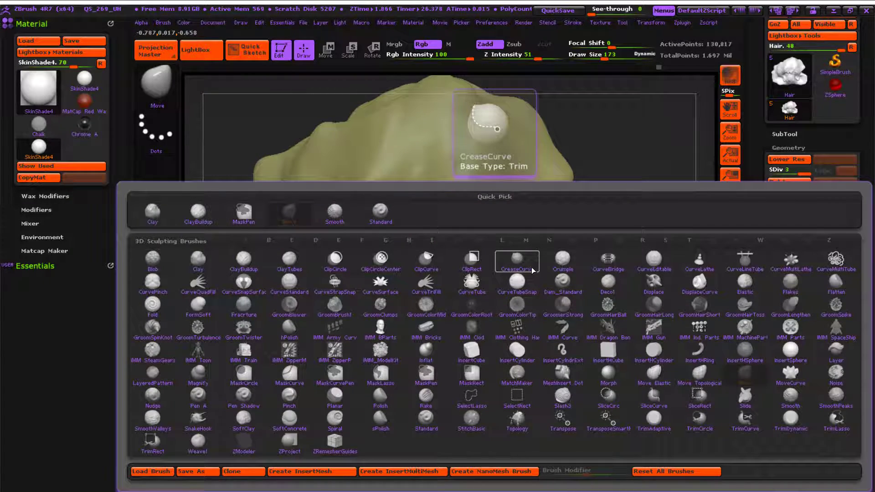
key("c")
key("b")
mouse_move(617, 276)
left_mouse_down()
mouse_move(604, 269)
mouse_move(608, 260)
left_mouse_up()
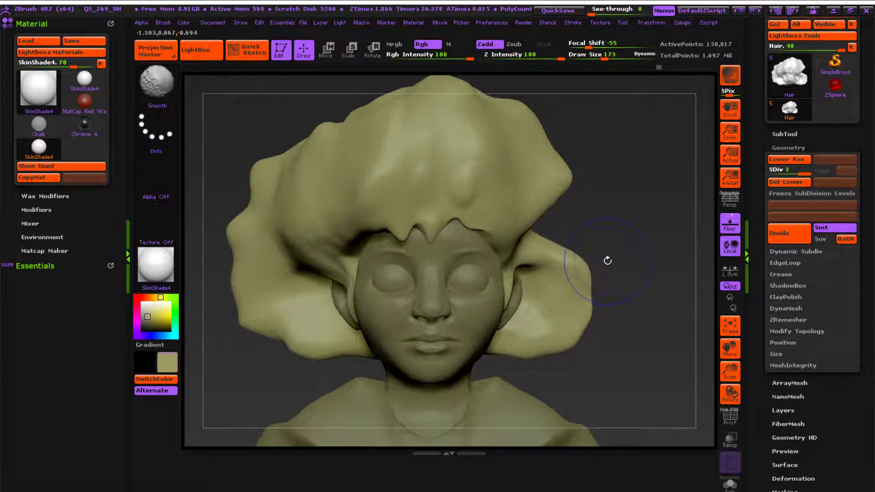
left_click_drag(587, 210, 561, 206)
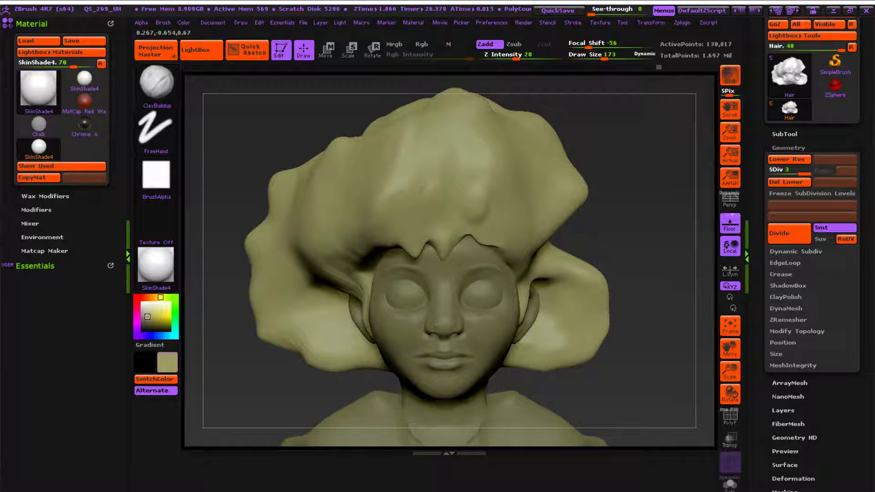
key("s")
left_click_drag(416, 212, 402, 211)
Step: Build up the outer contours of the hair on both sides of the face with ClayBuildup
mouse_move(270, 188)
left_mouse_down()
mouse_move(272, 208)
mouse_move(270, 189)
mouse_move(280, 189)
left_mouse_up()
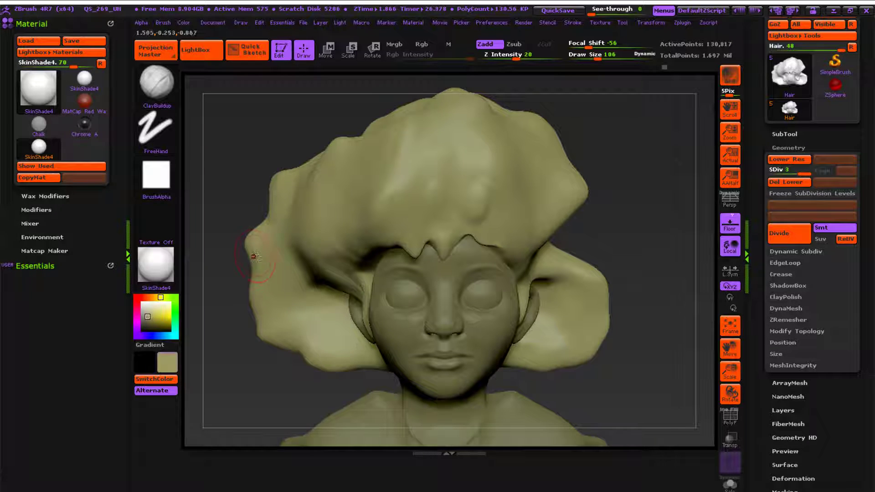
left_click_drag(243, 237, 245, 242)
left_click_drag(229, 316, 236, 347, "alt")
mouse_move(249, 246)
left_mouse_down()
mouse_move(259, 272)
mouse_move(299, 304)
left_mouse_up()
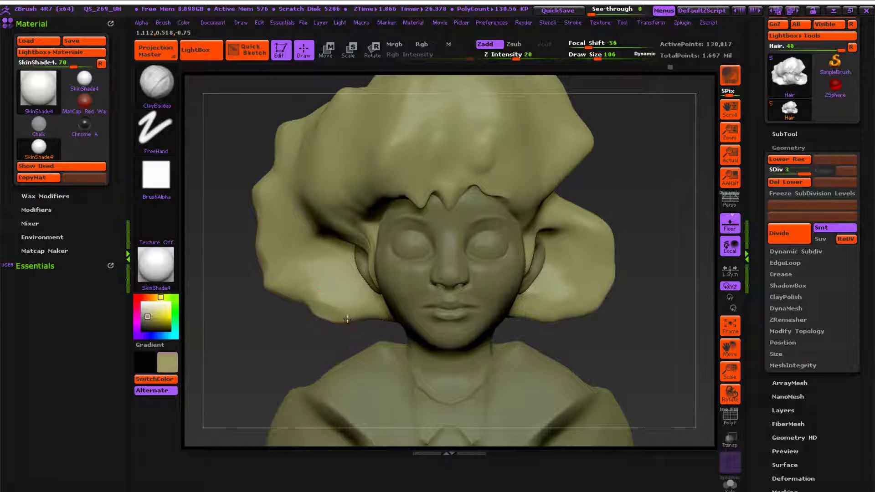
left_click_drag(353, 297, 360, 305)
mouse_move(605, 222)
left_mouse_down()
mouse_move(618, 260)
mouse_move(611, 250)
left_mouse_up()
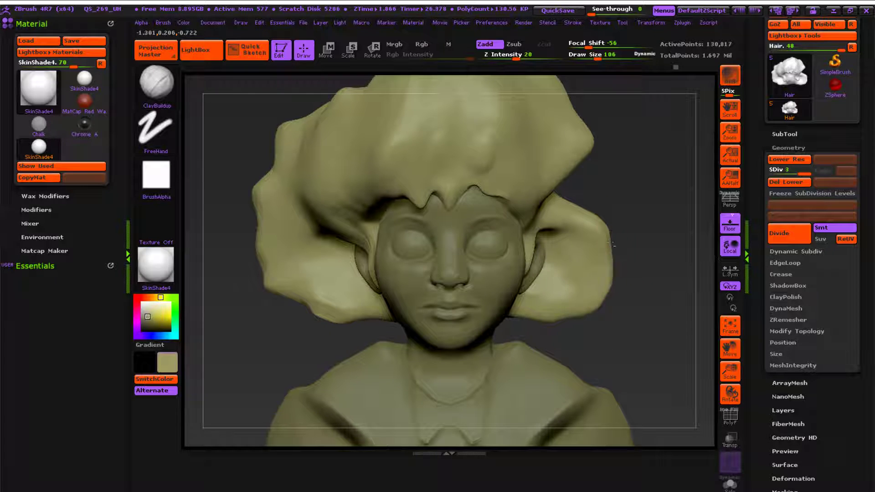
Step: Add clay along the hair's protruding upper corner with ClayBuildup in the front view
mouse_move(599, 185)
left_mouse_down()
mouse_move(609, 244)
mouse_move(592, 222)
mouse_move(607, 200)
mouse_move(629, 190)
mouse_move(683, 193)
mouse_move(592, 191)
mouse_move(651, 215)
mouse_move(624, 193)
left_mouse_up()
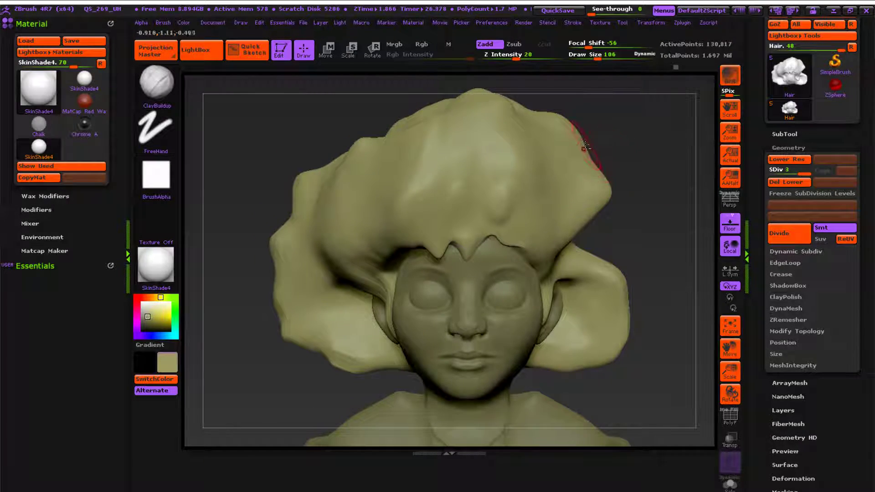
left_click_drag(605, 141, 610, 149, "alt")
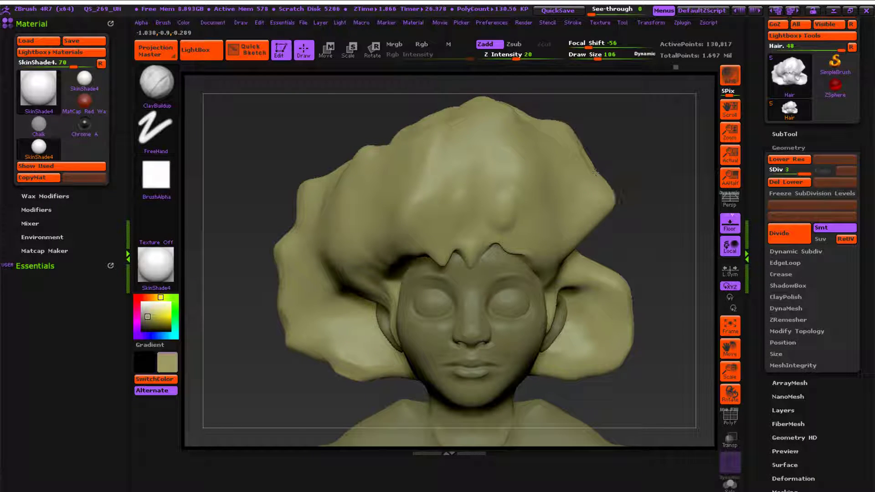
left_click_drag(614, 202, 587, 230)
Step: Build up the bulge behind and above the ear with ClayBuildup, and smooth its surface
left_click_drag(643, 244, 743, 248)
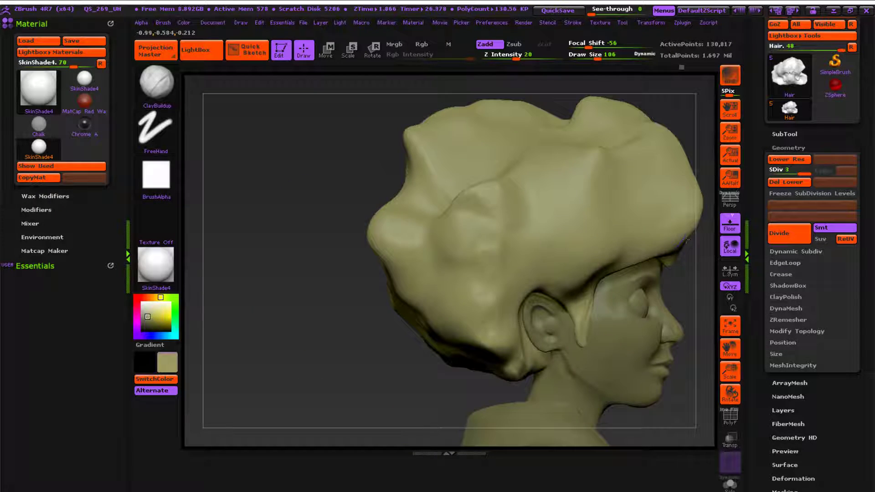
left_click_drag(345, 265, 383, 258)
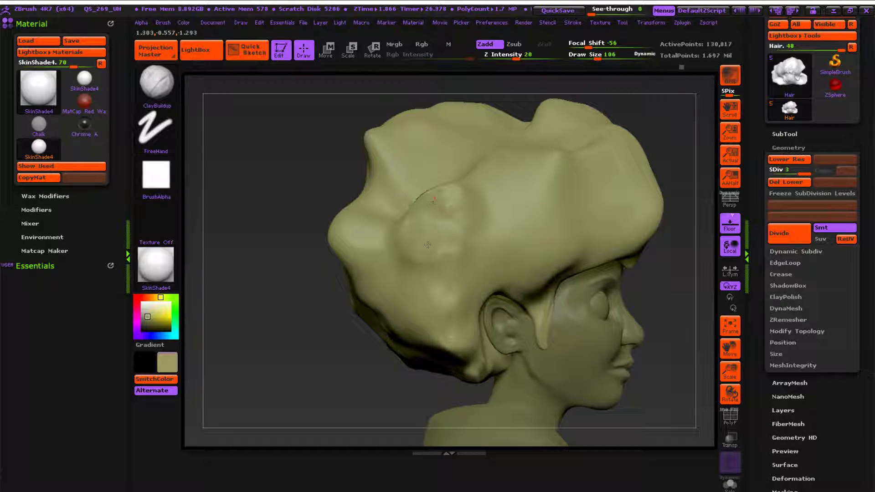
key("shift")
left_click_drag(441, 235, 434, 210, "shift")
mouse_move(344, 314)
left_mouse_down()
mouse_move(308, 332)
mouse_move(350, 303)
mouse_move(333, 297)
left_mouse_up()
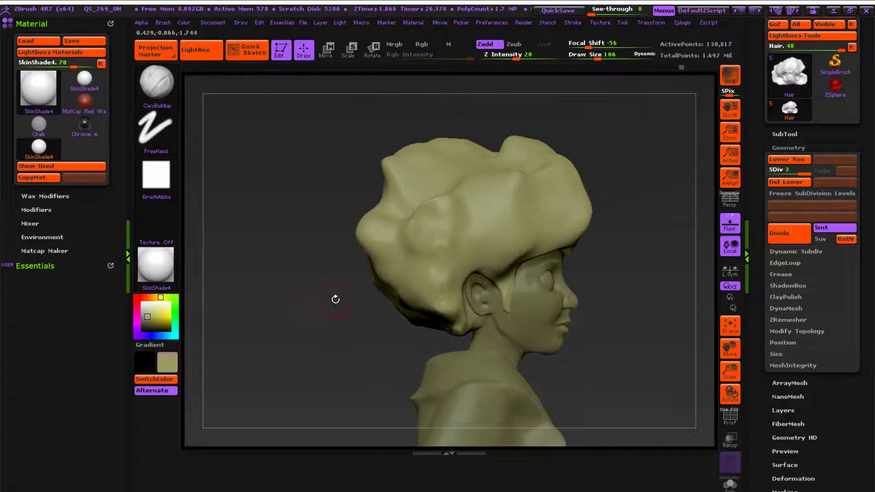
Step: Flatten the surfaces of the side hair and the lock behind the ear with the Flatten brush
key("b")
key("f")
key("l")
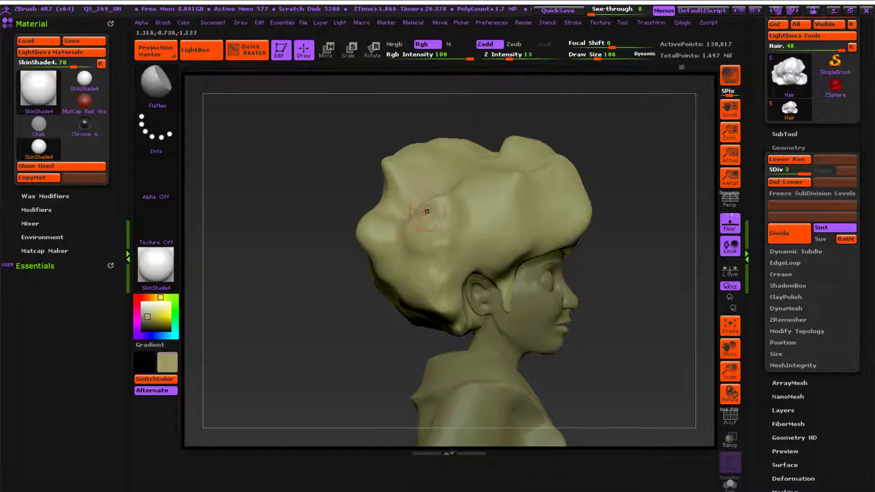
mouse_move(324, 299)
left_mouse_down()
mouse_move(288, 305)
mouse_move(322, 299)
left_mouse_up()
left_click_drag(328, 222, 502, 237)
left_click_drag(348, 206, 365, 188, "shift")
left_click_drag(554, 190, 561, 181, "alt")
mouse_move(398, 277)
left_mouse_down()
mouse_move(392, 273)
mouse_move(403, 315)
left_mouse_up()
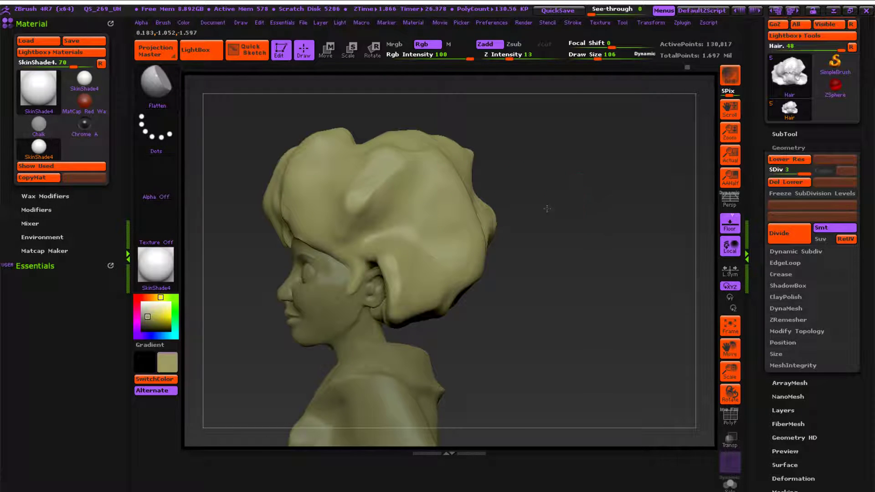
Step: Flatten the long ridge running down the back of the hair with the Flatten brush
left_click_drag(560, 209, 524, 199)
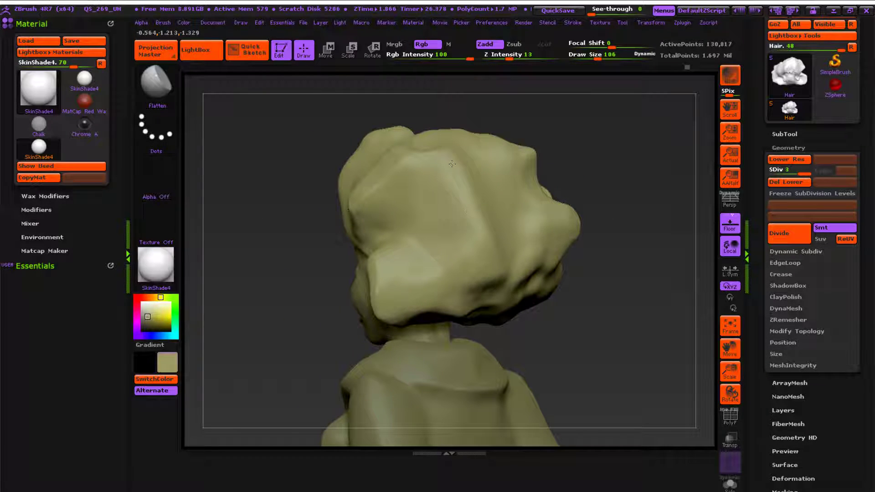
left_click_drag(461, 183, 489, 246)
mouse_move(625, 234)
left_mouse_down()
mouse_move(478, 262)
mouse_move(465, 250)
left_mouse_up()
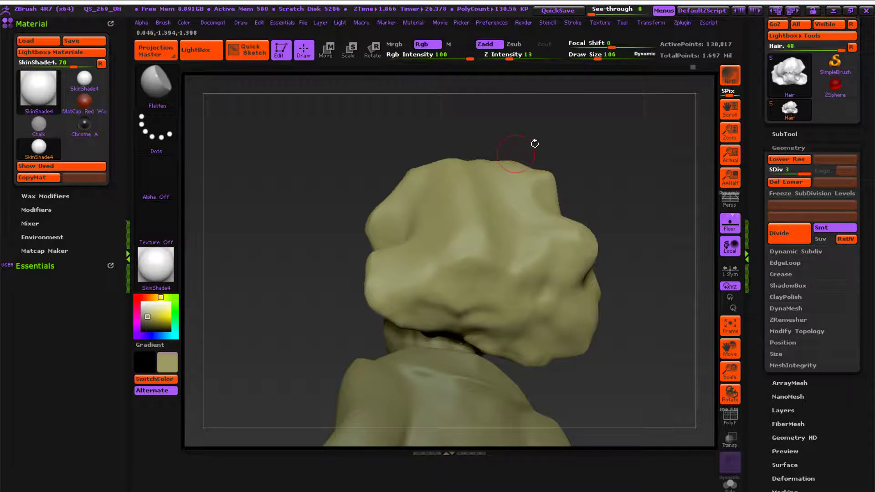
key("super")
left_click(625, 11)
left_click(616, 82)
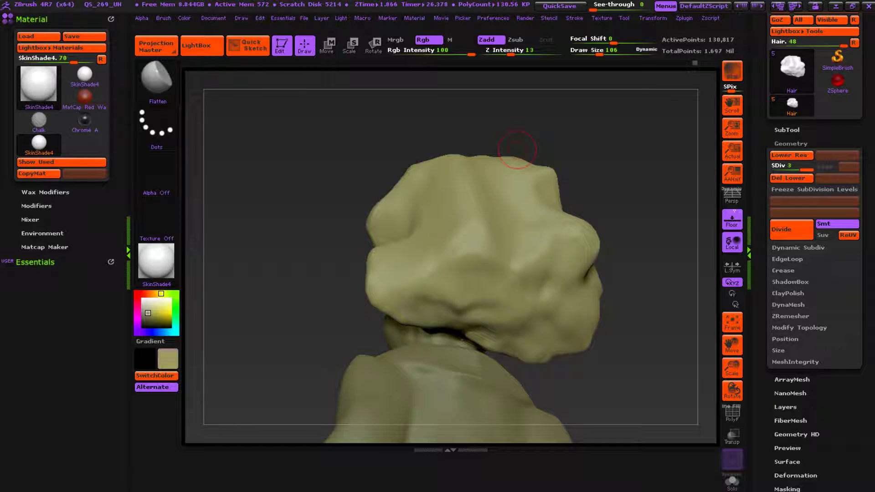
Step: Examine the hair's planes and silhouette in both profiles, from the front and close up beside the face
left_click_drag(657, 274, 853, 283)
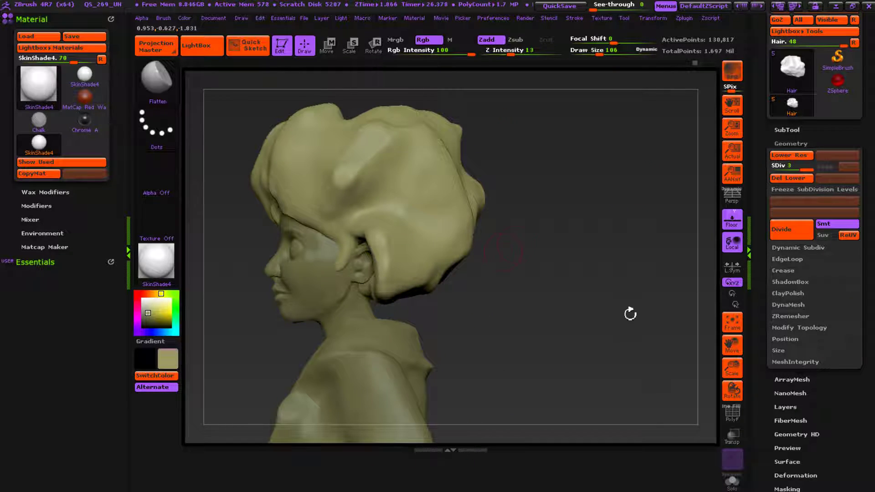
left_click_drag(632, 308, 686, 310, "alt")
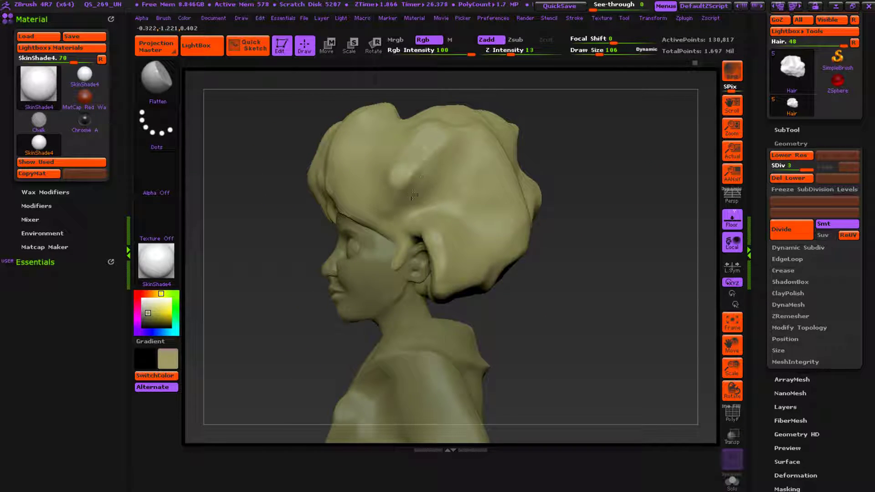
mouse_move(441, 141)
right_mouse_down()
mouse_move(460, 141)
mouse_move(437, 136)
right_mouse_up()
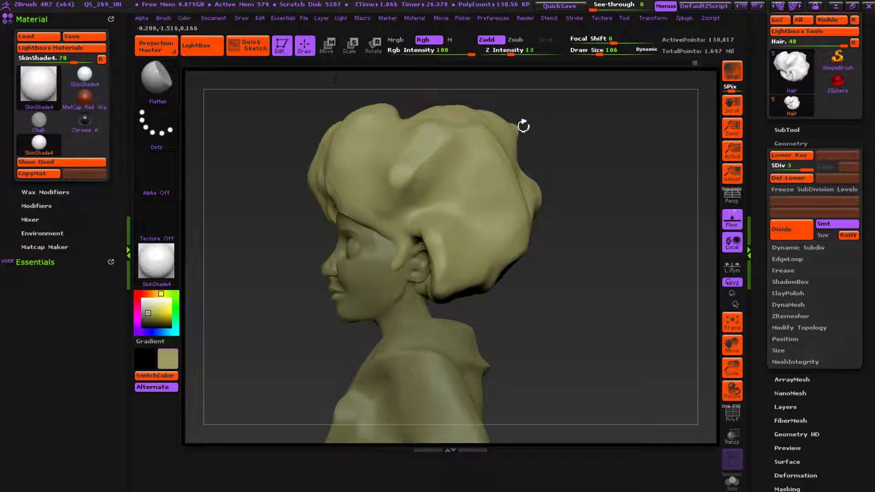
mouse_move(568, 170)
left_mouse_down()
mouse_move(659, 196)
mouse_move(652, 260)
mouse_move(594, 244)
left_mouse_up()
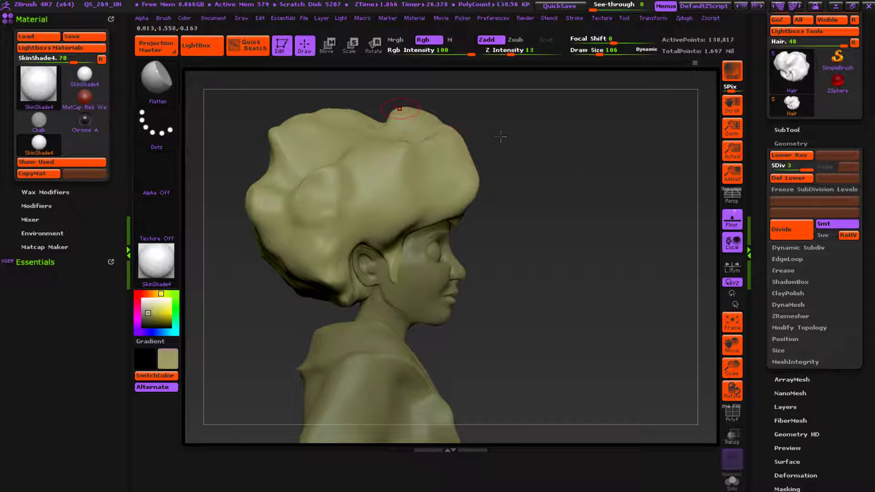
mouse_move(658, 201)
left_mouse_down()
mouse_move(565, 196)
mouse_move(539, 242)
left_mouse_up()
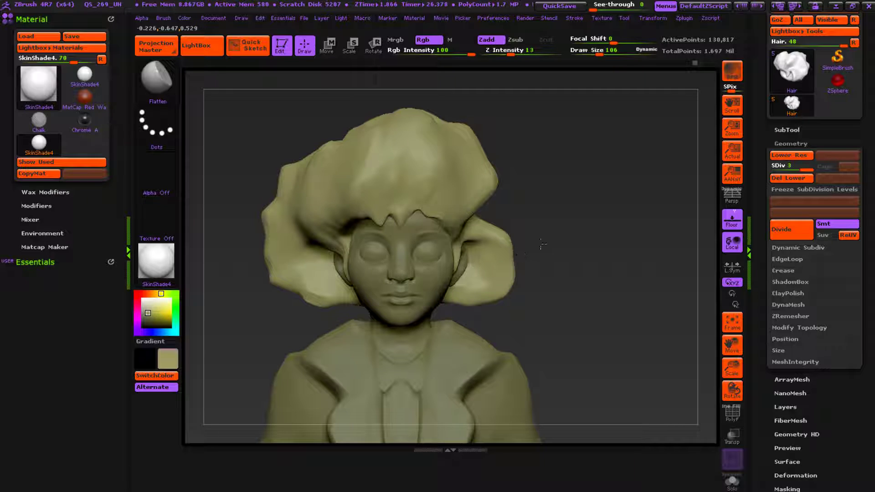
mouse_move(520, 249)
left_mouse_down()
mouse_move(621, 227)
mouse_move(643, 201)
mouse_move(618, 213)
mouse_move(595, 204)
left_mouse_up()
mouse_move(524, 231)
right_mouse_down("ctrl")
mouse_move(636, 350)
mouse_move(555, 232)
mouse_move(646, 235)
right_mouse_up("ctrl")
left_click_drag(368, 130, 389, 223)
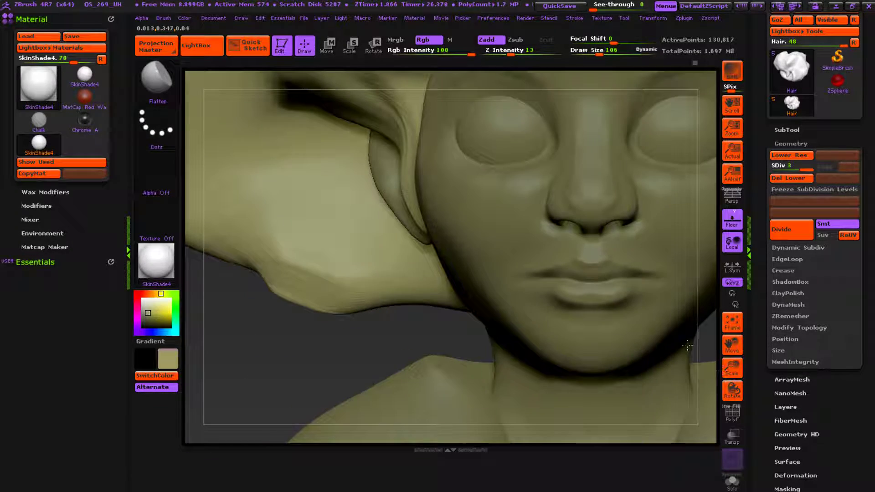
mouse_move(688, 346)
right_mouse_down("ctrl")
mouse_move(704, 209)
mouse_move(615, 245)
mouse_move(601, 272)
right_mouse_up("ctrl")
left_click_drag(569, 208, 541, 187)
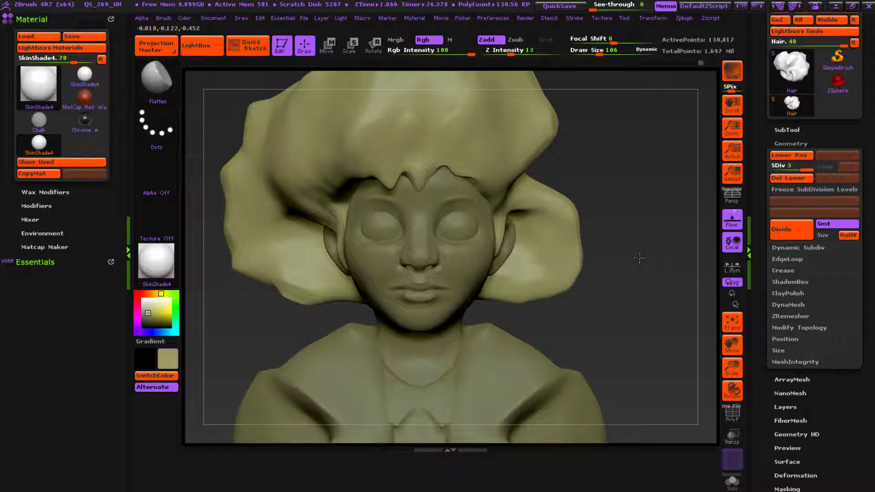
Step: Examine the back of the hair and its lower edge above the neck from behind and from the rear quarter
mouse_move(636, 205)
left_mouse_down()
mouse_move(538, 208)
mouse_move(569, 206)
left_mouse_up()
key("shift")
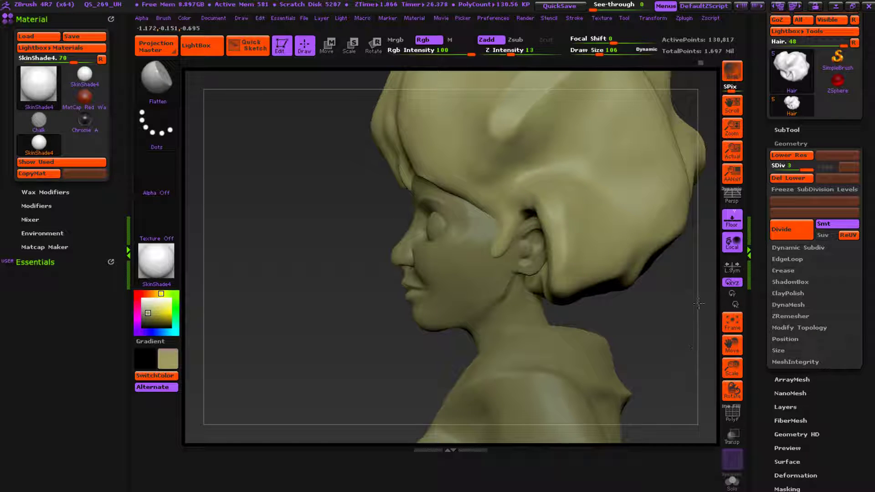
left_click_drag(706, 340, 543, 297)
mouse_move(510, 265)
left_mouse_down("alt")
mouse_move(462, 234)
mouse_move(435, 202)
left_mouse_up("alt")
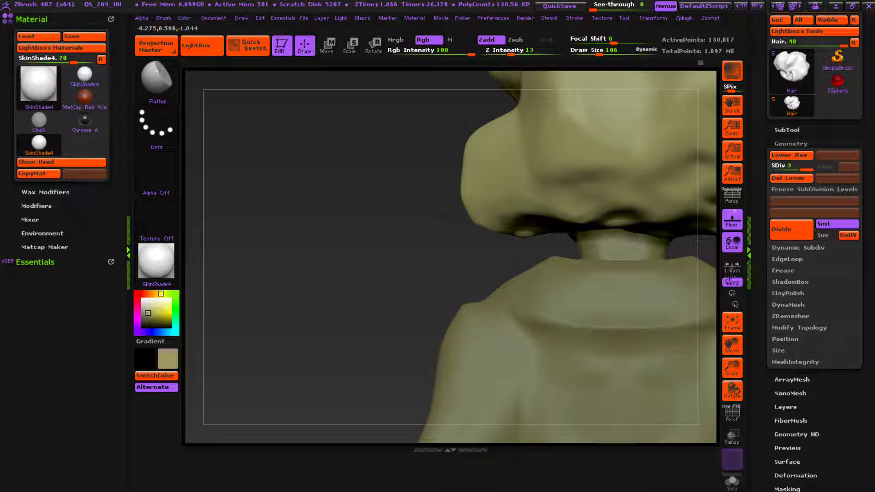
left_click_drag(693, 250, 504, 244, "alt")
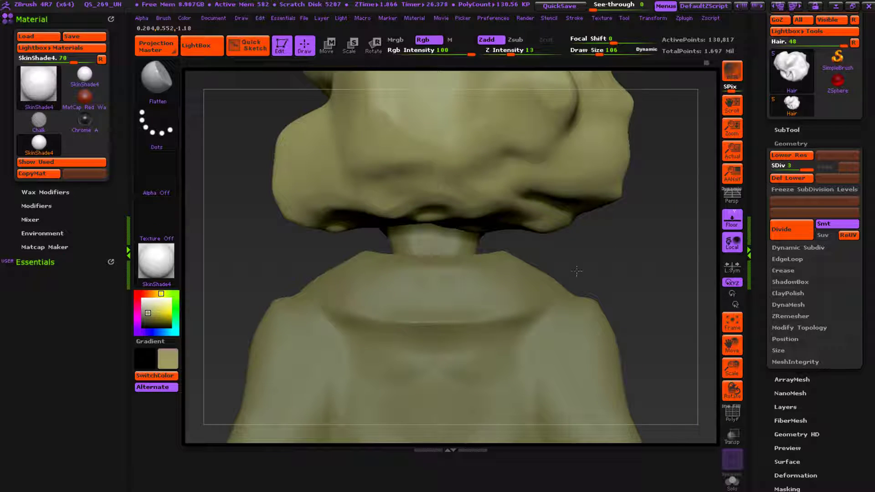
left_click_drag(629, 321, 638, 379, "alt")
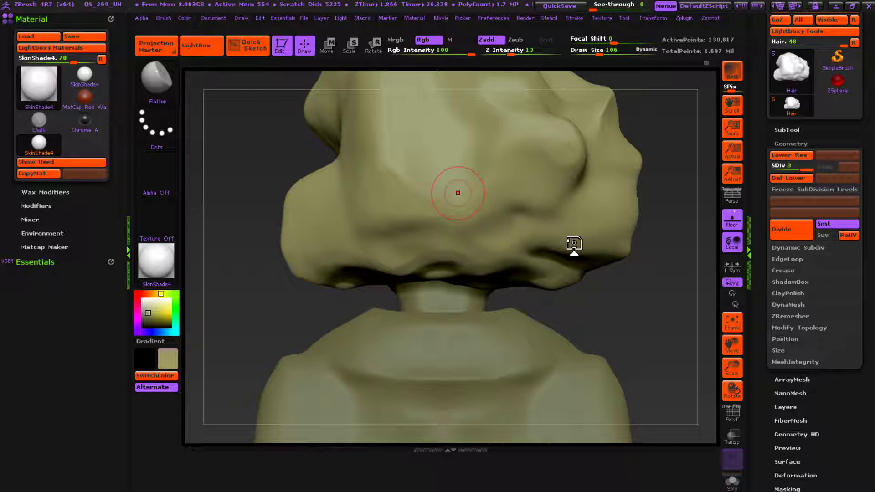
mouse_move(647, 169)
left_mouse_down()
mouse_move(825, 163)
mouse_move(801, 223)
mouse_move(769, 265)
mouse_move(747, 246)
mouse_move(775, 269)
mouse_move(739, 237)
mouse_move(707, 229)
mouse_move(770, 230)
left_mouse_up()
left_click_drag(517, 198, 503, 211)
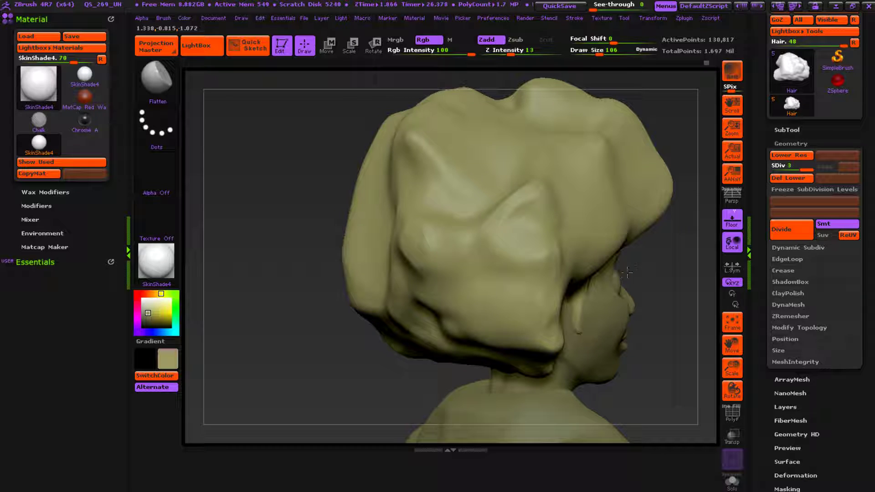
mouse_move(391, 357)
left_mouse_down()
mouse_move(348, 371)
mouse_move(571, 198)
left_mouse_up()
left_click_drag(757, 214, 680, 220)
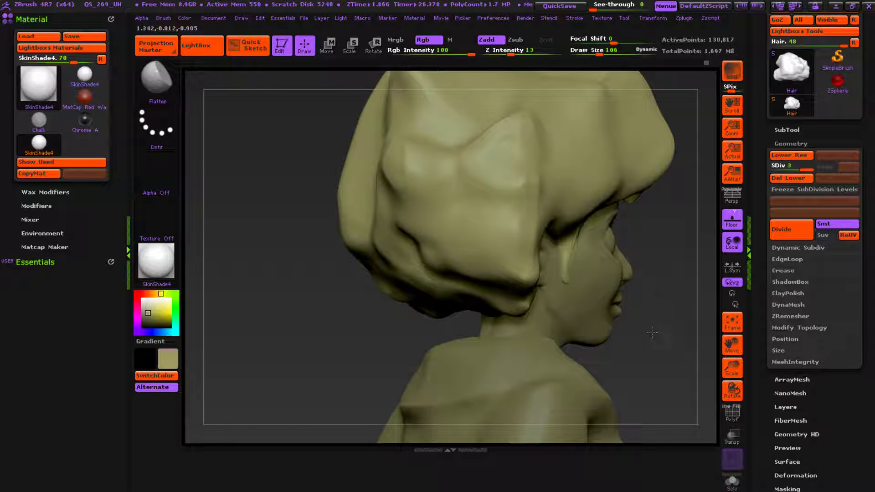
mouse_move(379, 434)
left_mouse_down()
mouse_move(441, 431)
mouse_move(547, 406)
left_mouse_up()
right_click(632, 225)
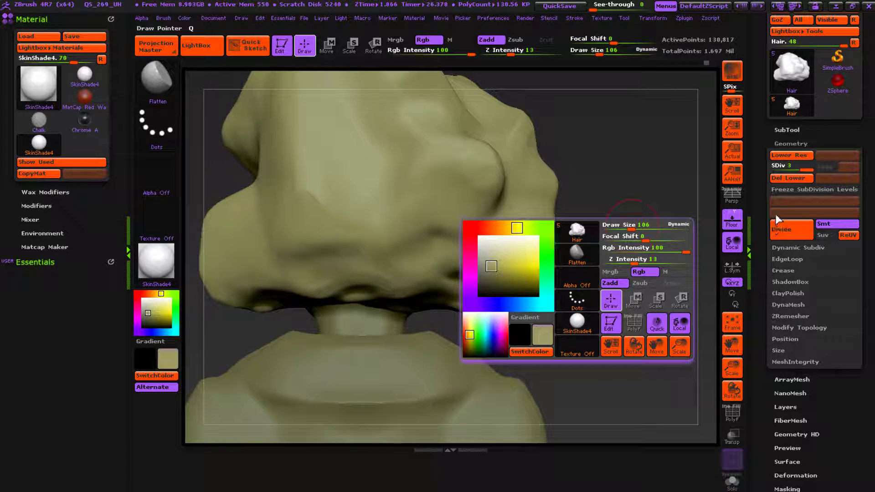
Step: Examine the rear bulges and the hair around the ears from the rear quarter and both profiles
left_click_drag(612, 196, 523, 233)
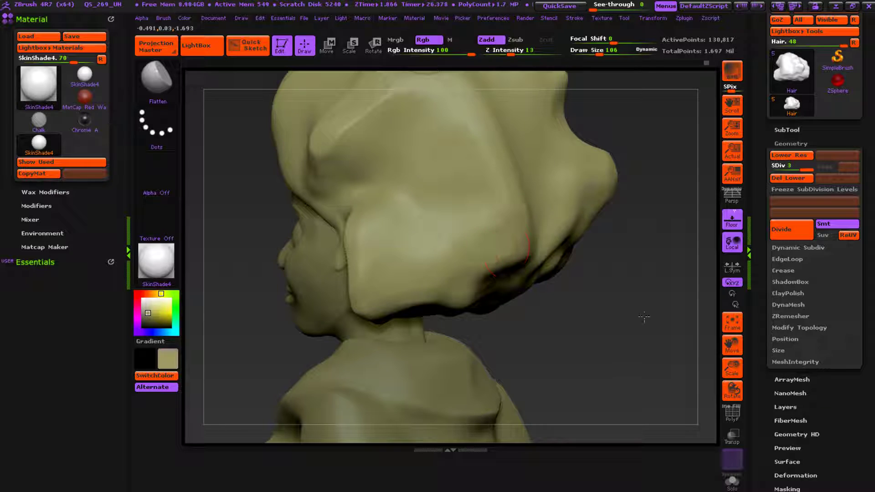
left_click_drag(660, 117, 643, 183, "alt")
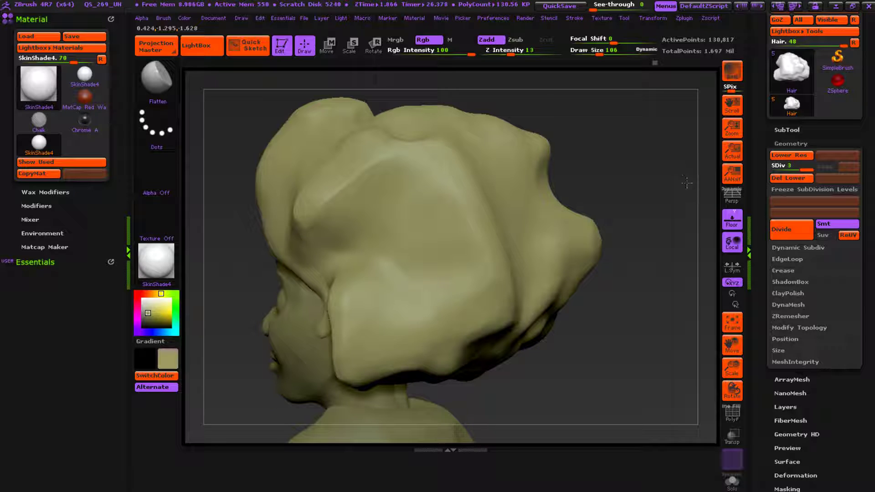
left_click_drag(596, 161, 490, 179)
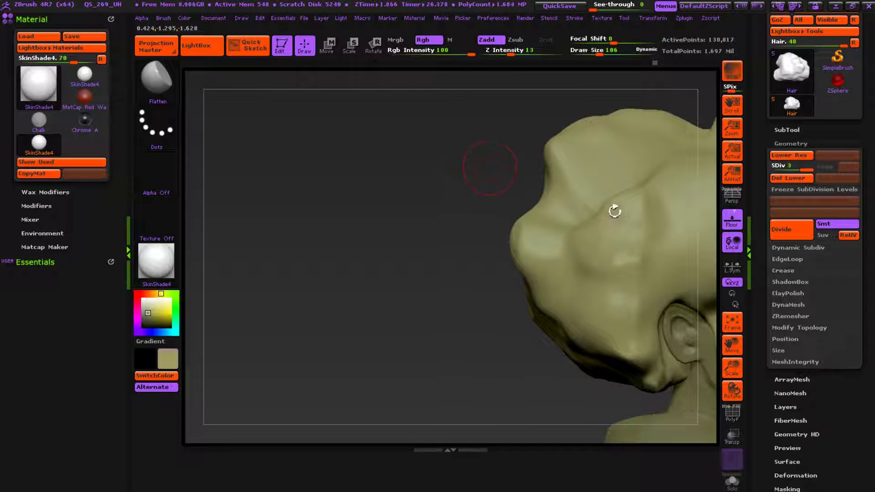
mouse_move(593, 204)
left_mouse_down()
mouse_move(533, 243)
mouse_move(446, 196)
left_mouse_up()
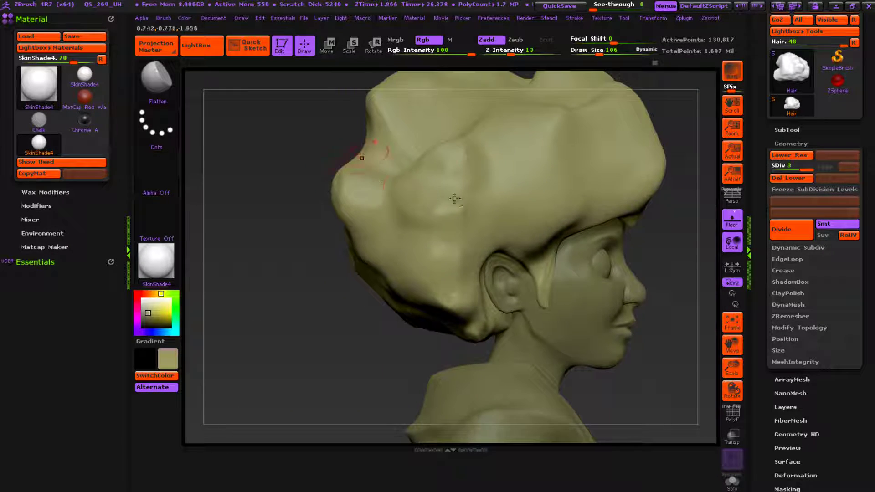
left_click_drag(341, 310, 331, 255, "alt")
mouse_move(365, 348)
left_mouse_down()
mouse_move(432, 340)
mouse_move(576, 297)
mouse_move(805, 269)
left_mouse_up()
left_click_drag(313, 379, 513, 306)
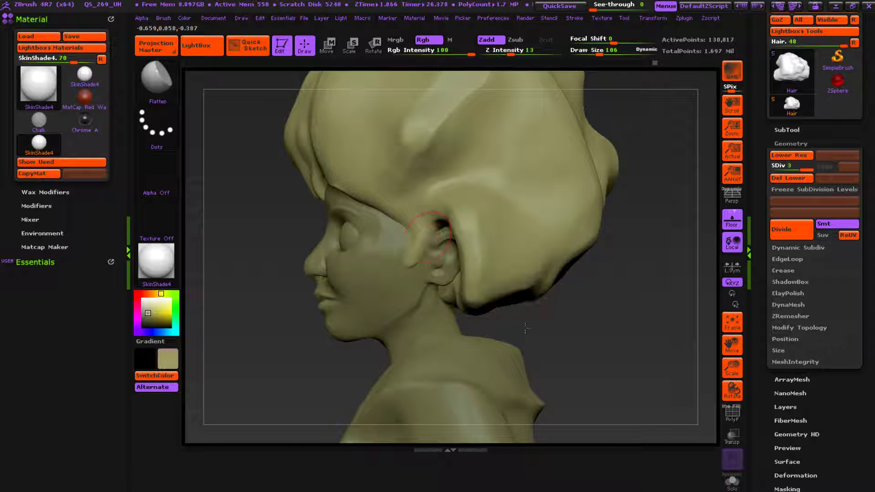
Step: Examine the hair's silhouette and planes in both profiles and from the front
left_click_drag(345, 442, 452, 427)
mouse_move(311, 405)
left_mouse_down()
mouse_move(328, 414)
mouse_move(547, 322)
left_mouse_up()
key("shift")
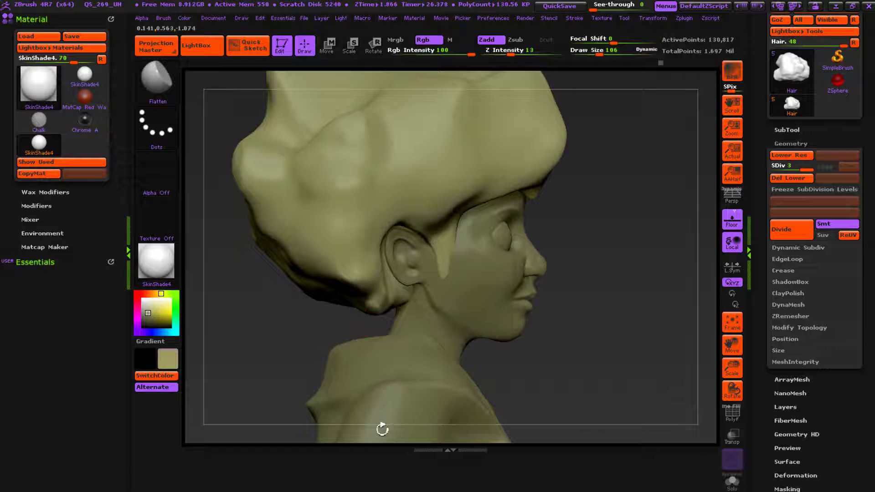
left_click_drag(383, 429, 256, 422)
left_click_drag(428, 350, 309, 350, "alt")
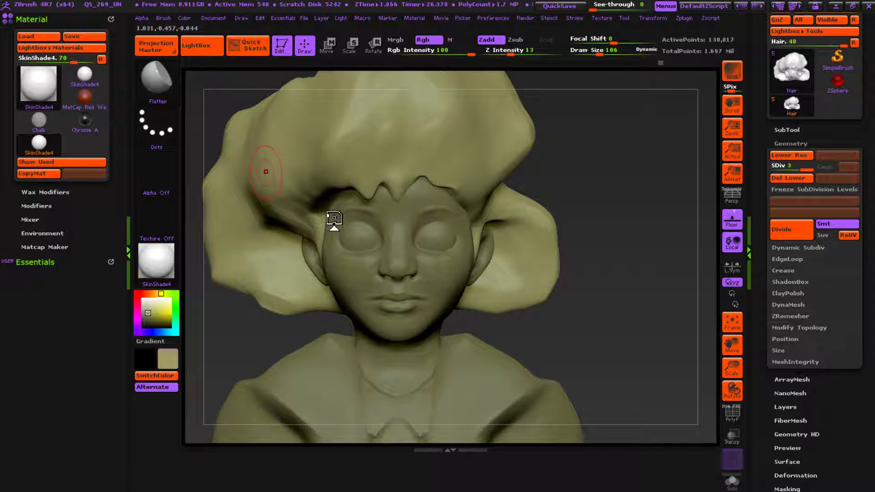
left_click_drag(608, 190, 634, 179)
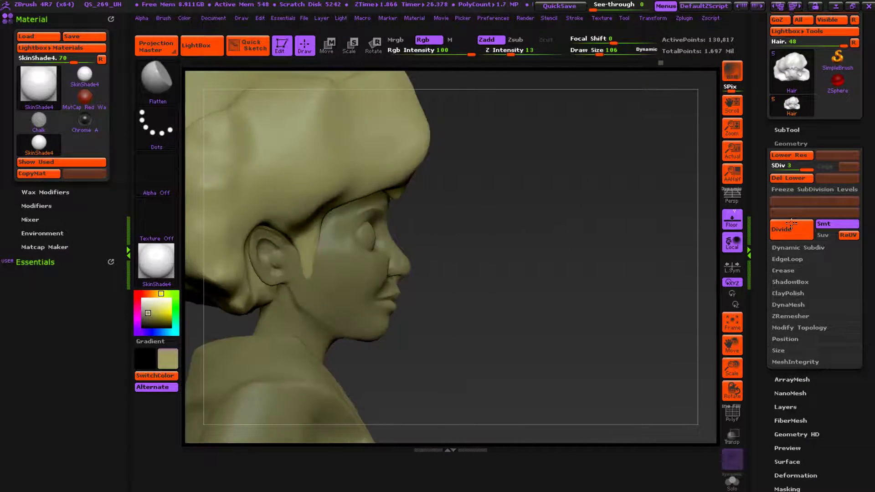
left_click_drag(720, 246, 690, 206)
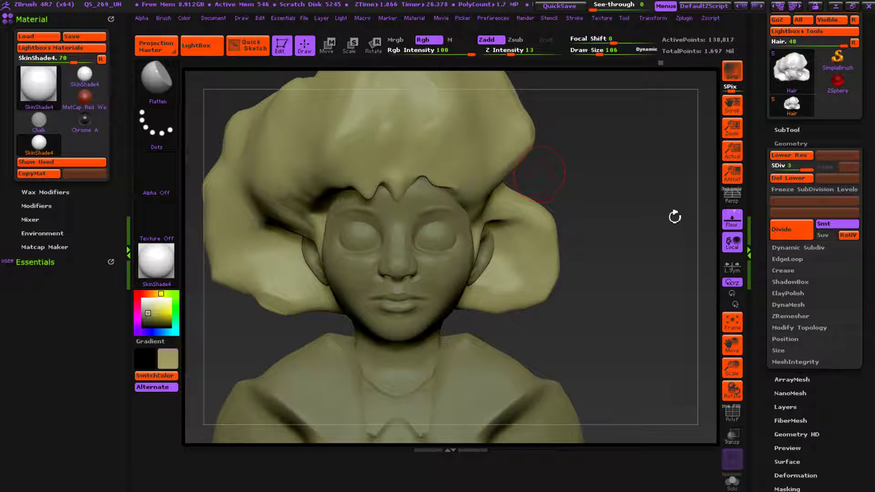
Step: Examine the top of the hair, the fringe and the overall silhouette from above, the front, the profile and low three-quarter angles
left_click_drag(746, 187, 760, 308)
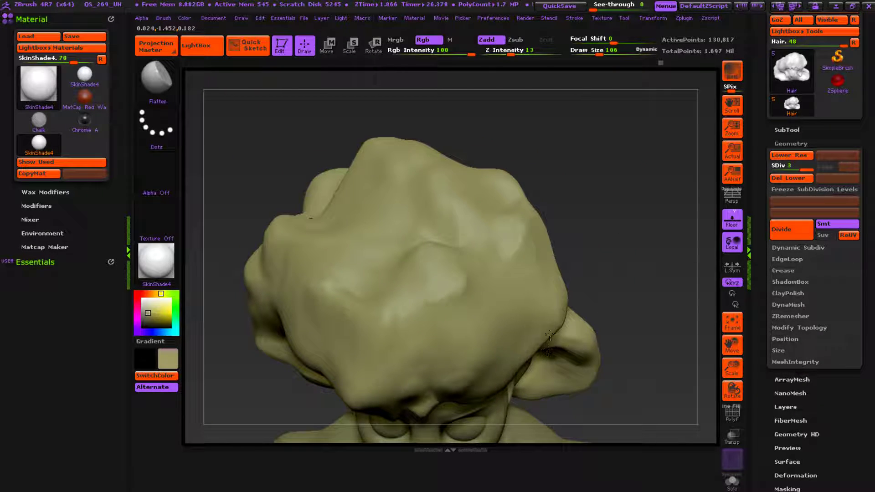
mouse_move(757, 256)
left_mouse_down()
mouse_move(723, 268)
mouse_move(758, 221)
mouse_move(765, 251)
left_mouse_up()
left_click_drag(597, 219, 752, 281)
mouse_move(637, 299)
left_mouse_down()
mouse_move(732, 283)
mouse_move(534, 210)
left_mouse_up()
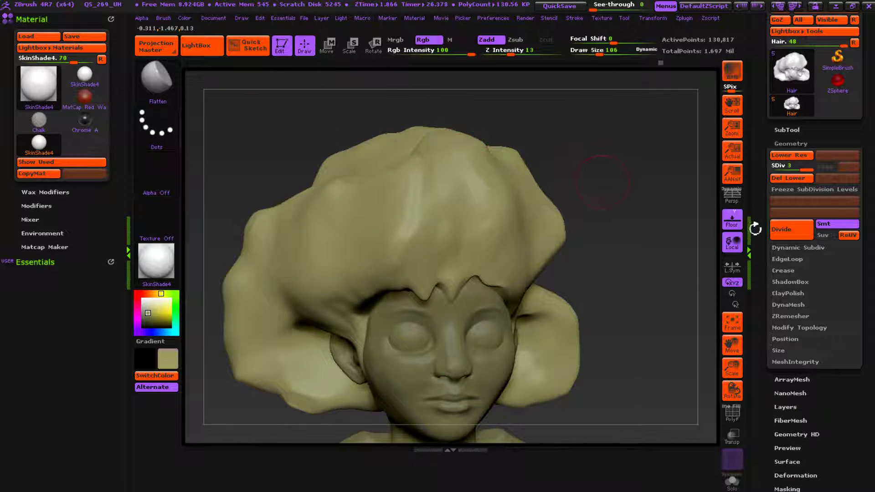
left_click_drag(757, 229, 725, 160, "alt")
left_click_drag(648, 171, 817, 218)
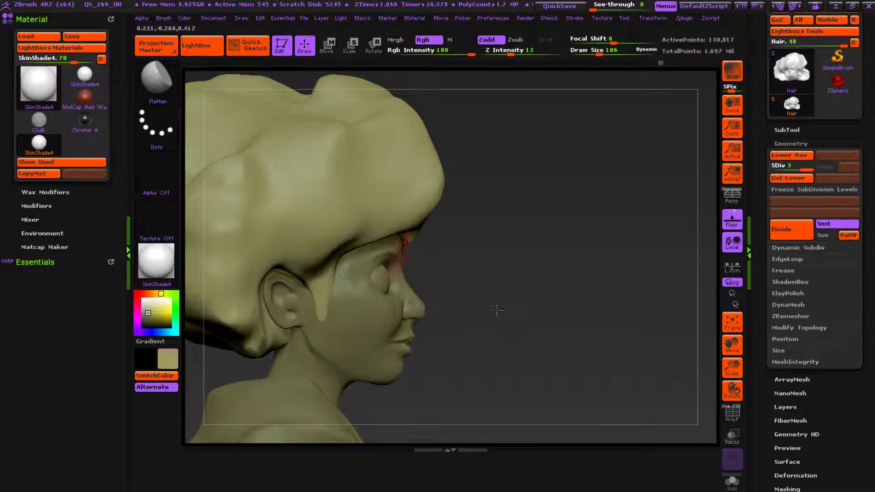
left_click_drag(646, 261, 547, 214)
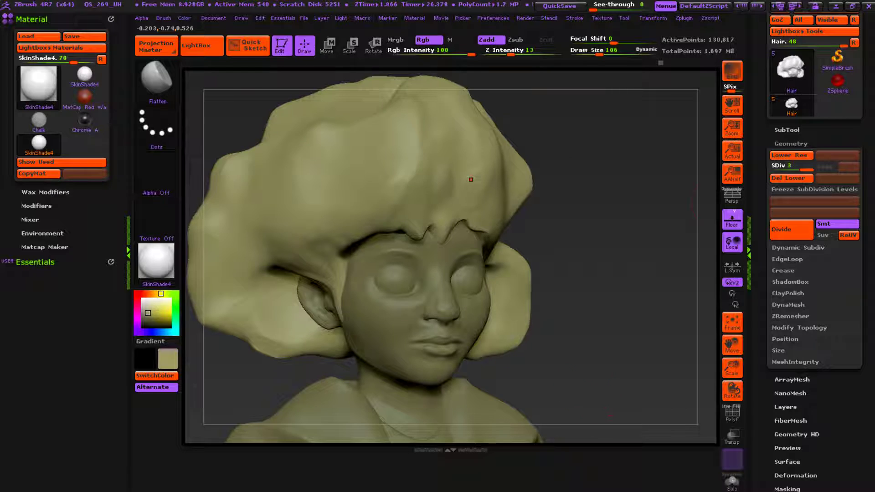
left_click_drag(767, 285, 750, 253)
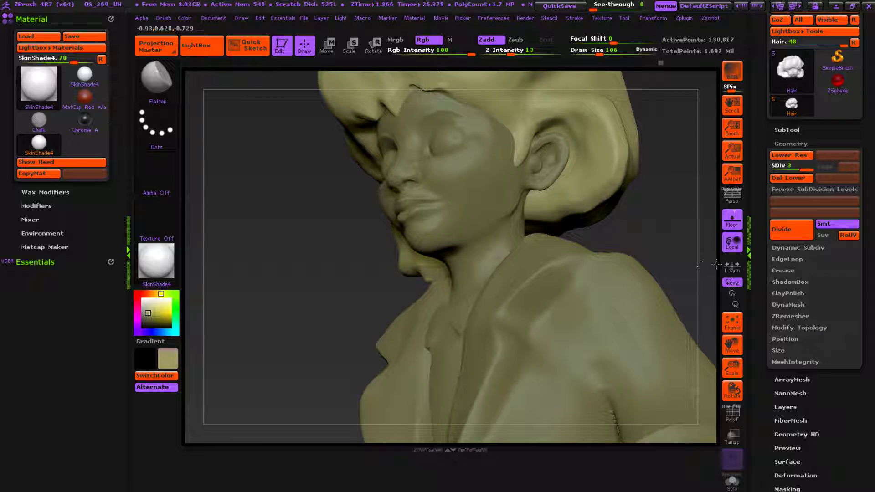
left_click_drag(764, 242, 683, 328)
left_click_drag(354, 355, 467, 432)
left_click_drag(394, 430, 360, 455)
left_click_drag(831, 213, 807, 183)
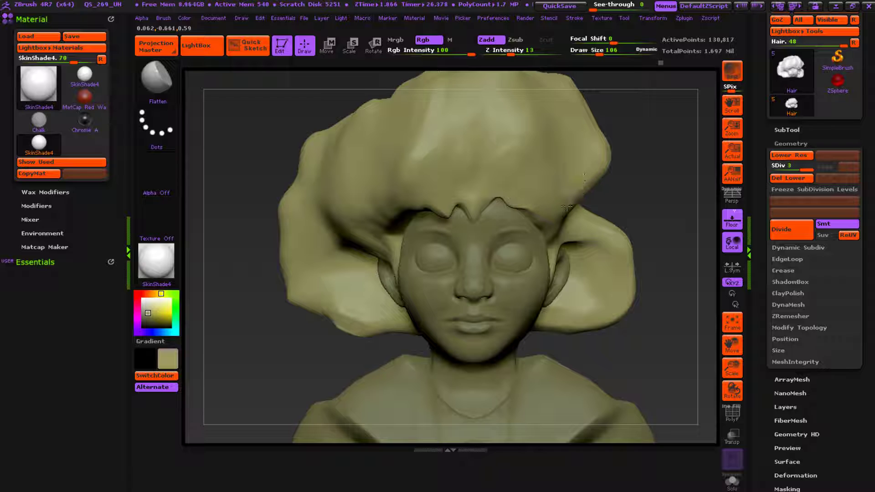
Step: Try smoothing the side of the hair above the face, then undo the recent strokes
key("ctrl+z")
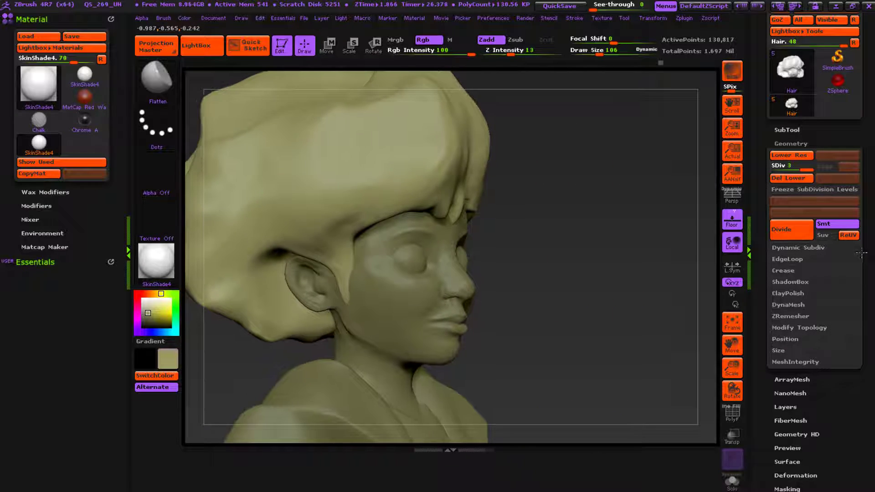
left_click_drag(668, 292, 716, 292)
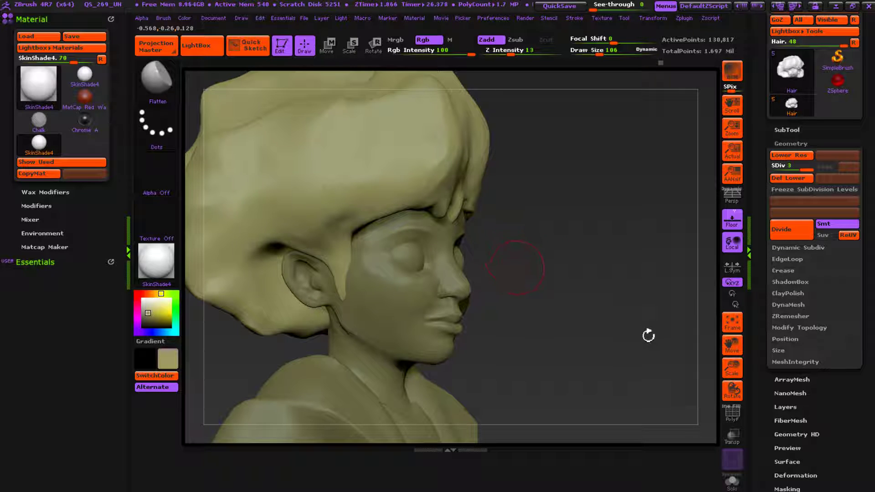
key("shift")
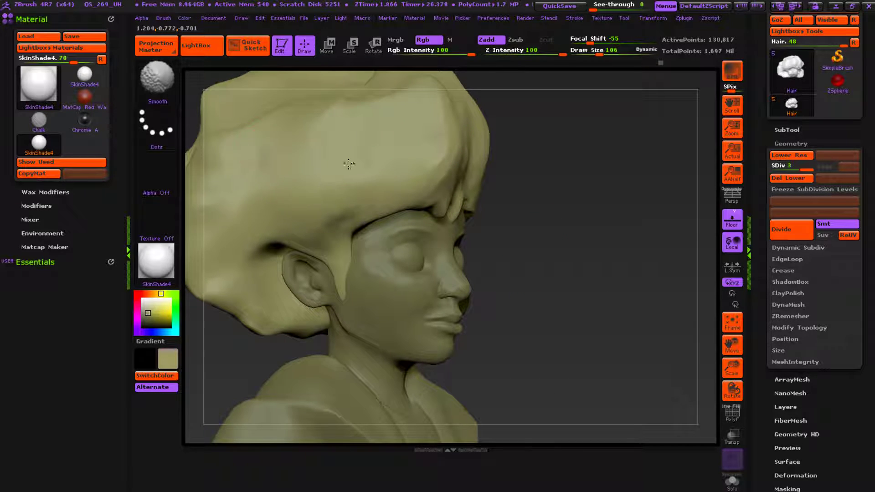
key("ctrl+z")
key("ctrl+z")
key("ctrl+z")
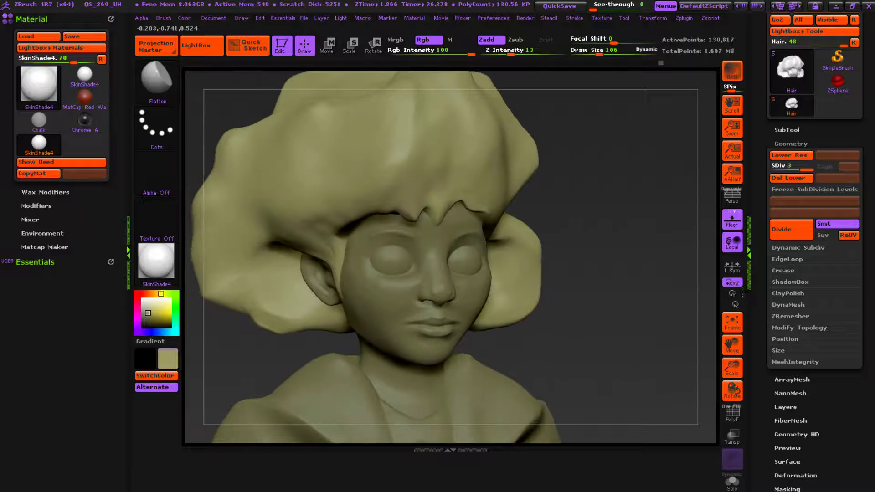
Step: Build up the side hair above and behind the ear with the ClayBuildup brush in three-quarter view
mouse_move(755, 290)
left_mouse_down()
mouse_move(664, 303)
mouse_move(755, 297)
mouse_move(706, 273)
left_mouse_up()
left_click_drag(723, 305, 713, 207, "alt")
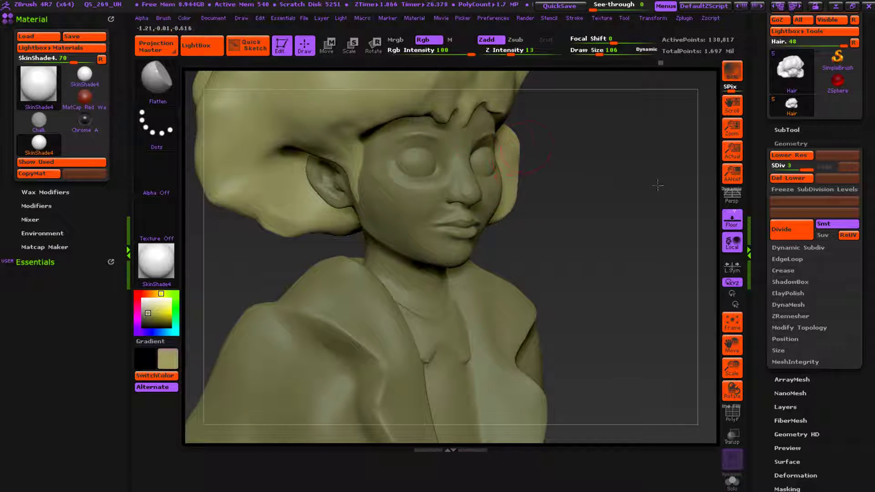
left_click_drag(704, 206, 705, 278, "alt")
mouse_move(704, 184)
left_mouse_down("alt")
mouse_move(709, 230)
mouse_move(741, 176)
left_mouse_up("alt")
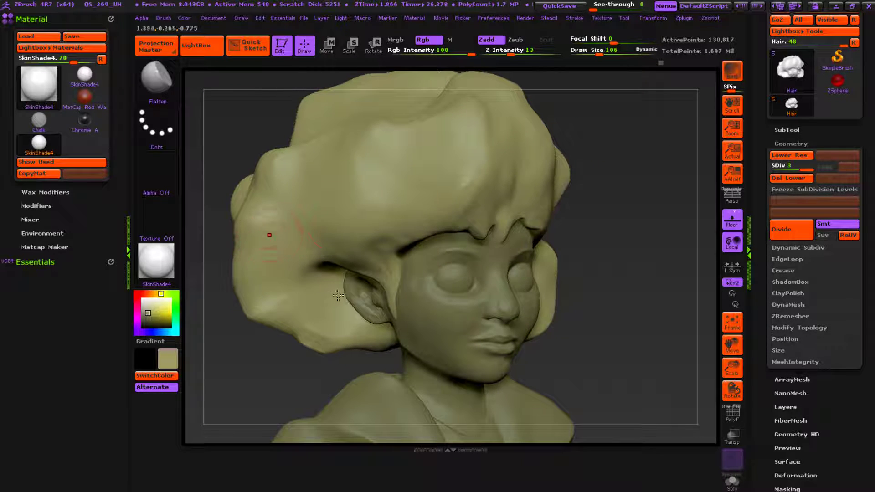
key("b")
key("c")
key("b")
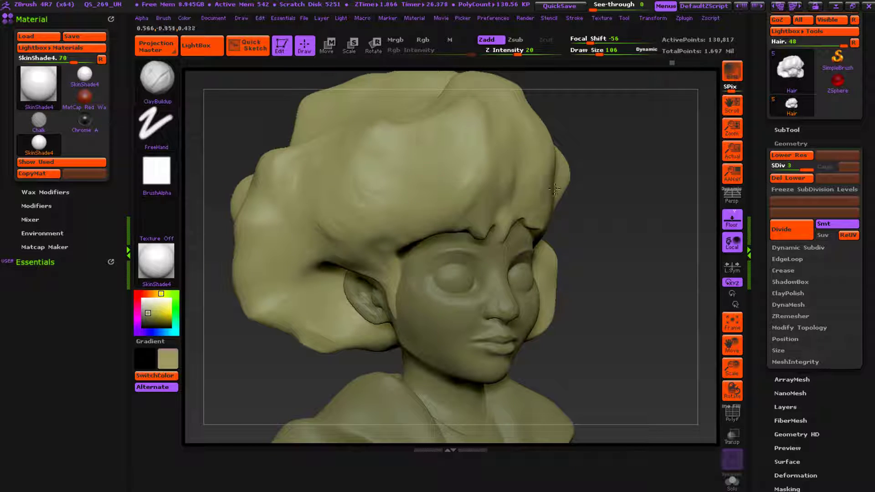
Step: Set the ClayBuildup brush's alpha to Alpha 22 and try textured strokes on the side and rear hair
left_click(165, 186)
left_click(160, 182)
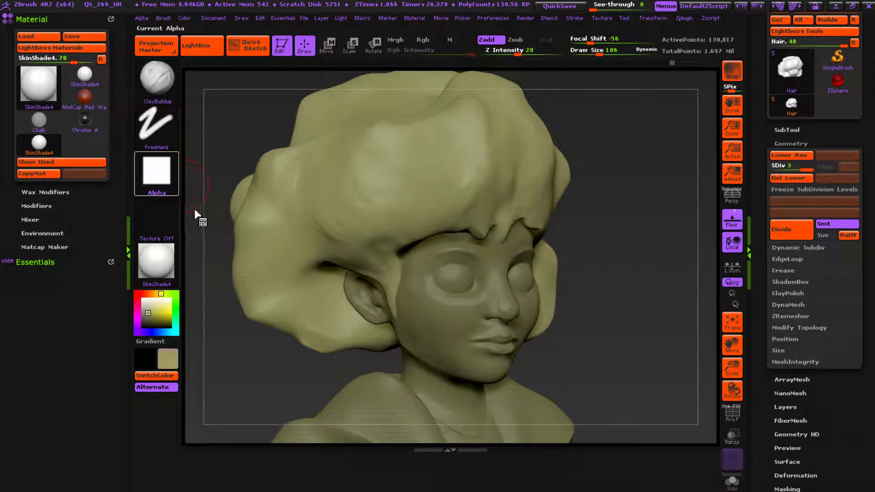
left_click(156, 171)
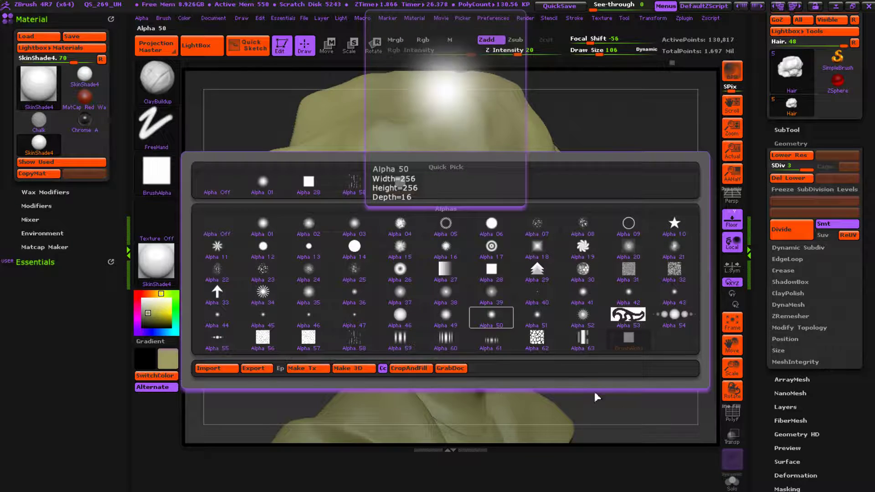
left_click(217, 269)
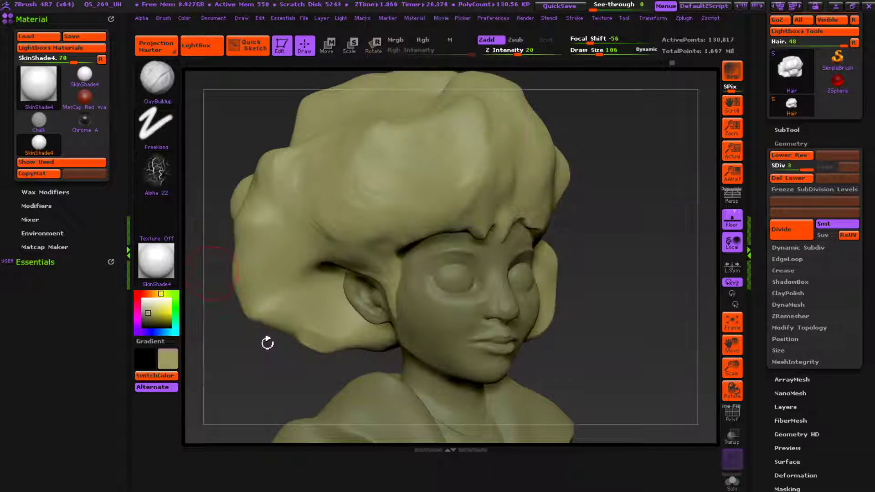
key("ctrl+z")
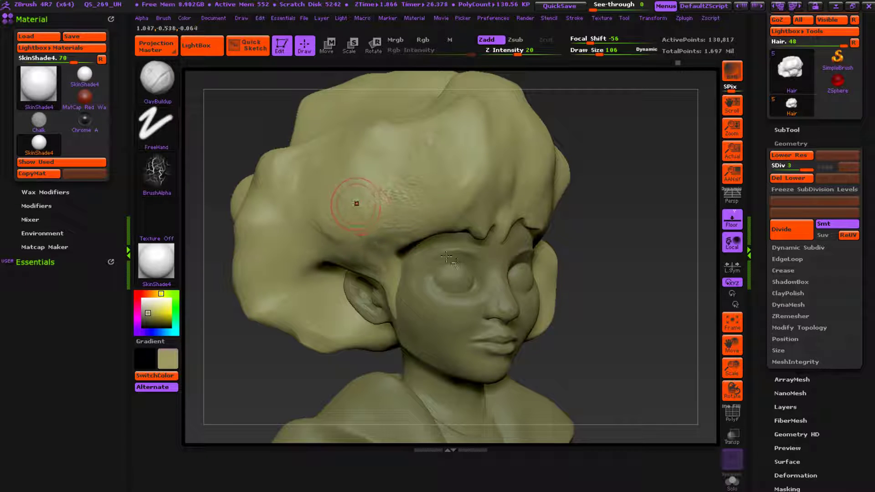
right_click_drag(355, 206, 348, 195, "alt")
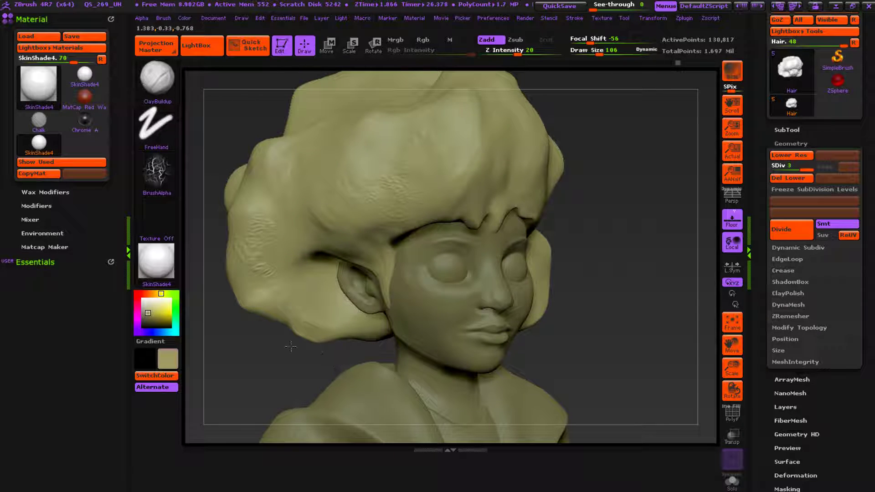
left_click_drag(754, 279, 728, 288)
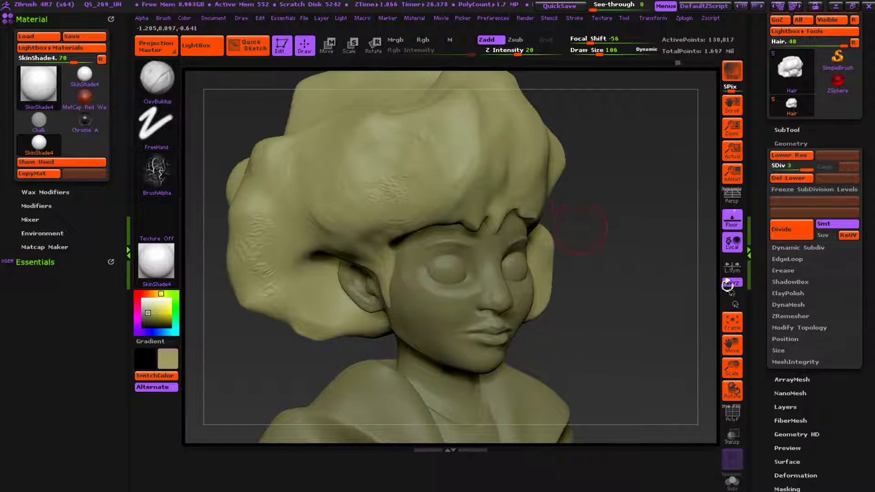
Step: Switch the brush alpha to Alpha 19 and build up the hair fold above the ear
left_click(157, 173)
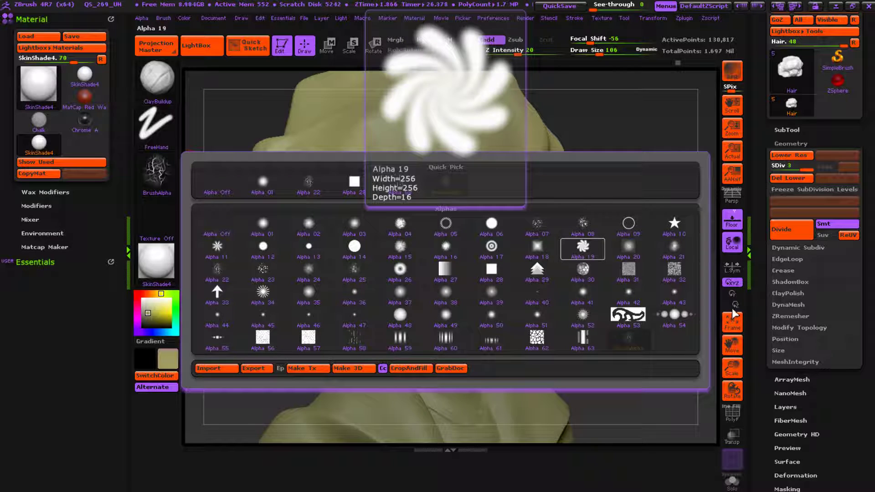
left_click(583, 247)
left_click_drag(308, 189, 317, 230)
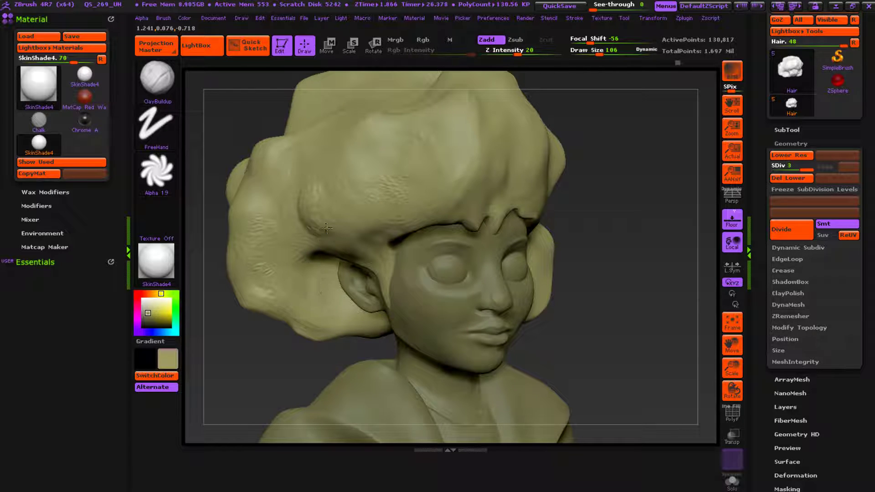
Step: Smooth out the textured strokes on the hair behind the ear and above the temple
left_click_drag(273, 218, 275, 287, "shift")
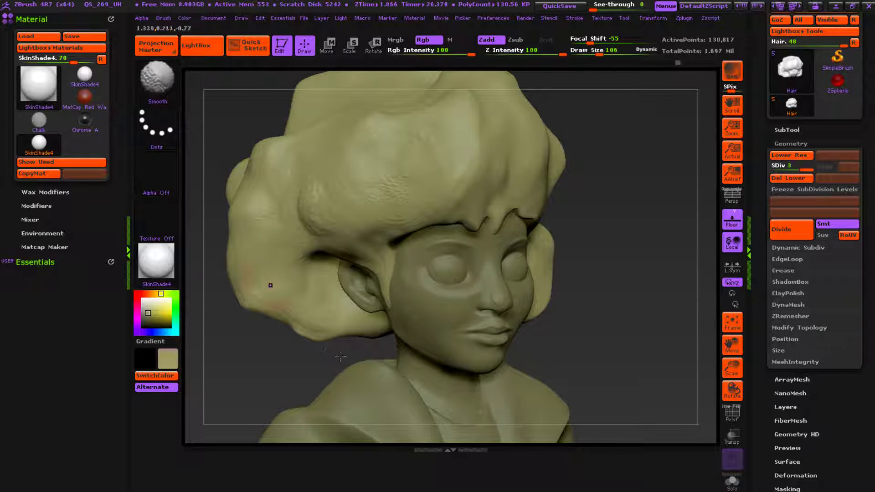
key("shift")
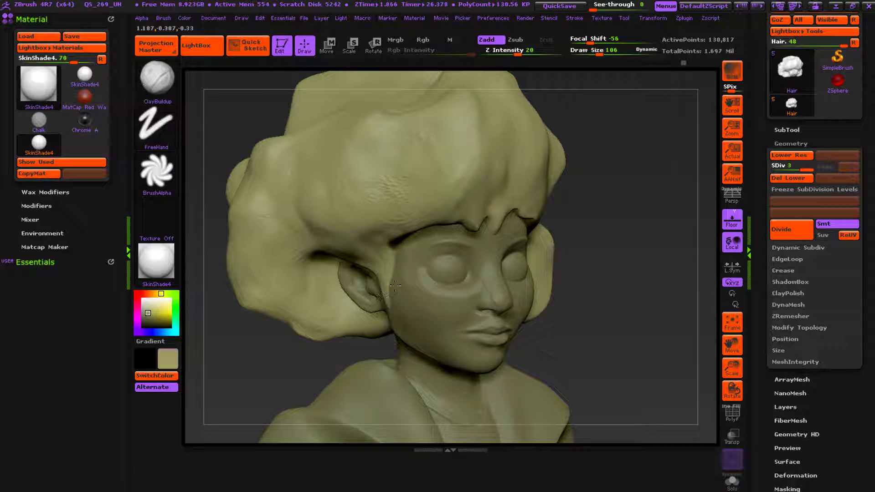
mouse_move(410, 180)
left_mouse_down("shift")
mouse_move(387, 187)
mouse_move(426, 170)
left_mouse_up("shift")
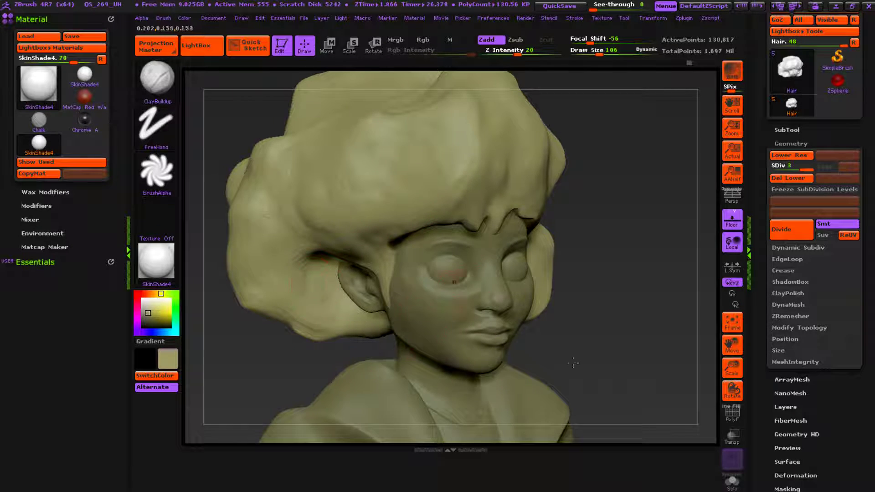
Step: Build up the lower hair bulge behind the ear with ClayBuildup, checking it in profile and from the front
left_click_drag(771, 271, 823, 274)
left_click_drag(663, 278, 738, 290, "alt")
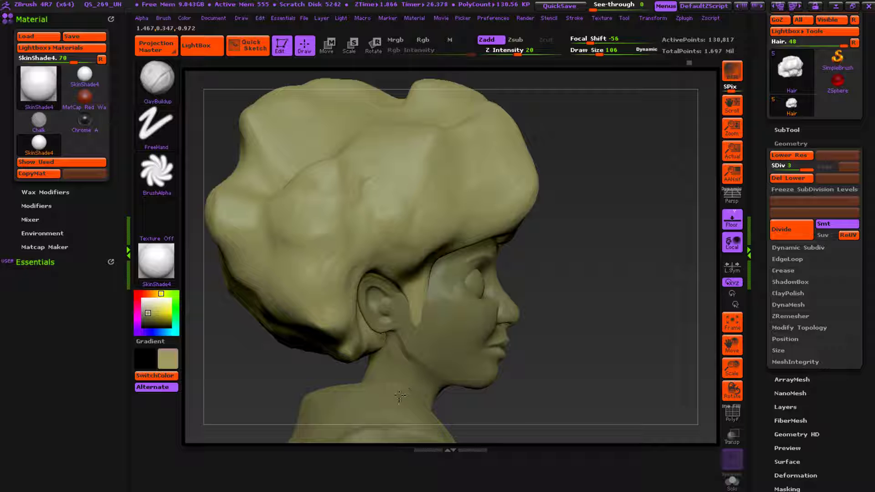
mouse_move(763, 351)
left_mouse_down()
mouse_move(706, 353)
mouse_move(778, 347)
left_mouse_up()
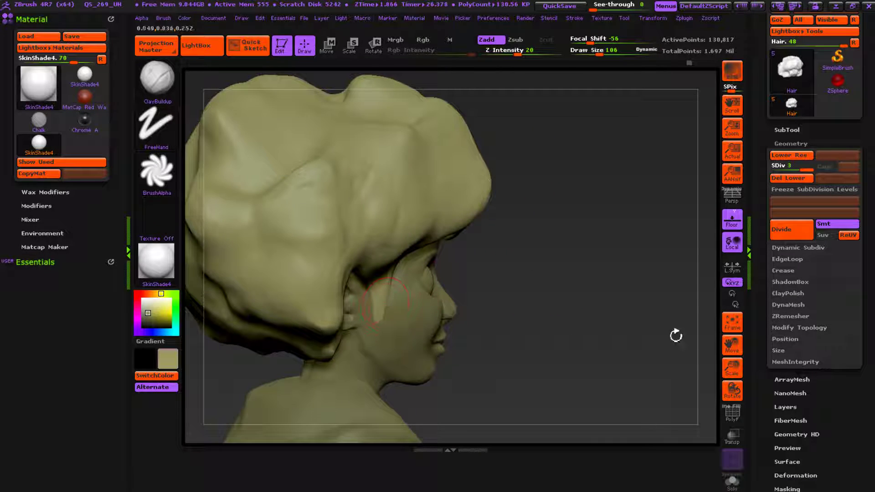
left_click_drag(676, 334, 677, 352, "shift")
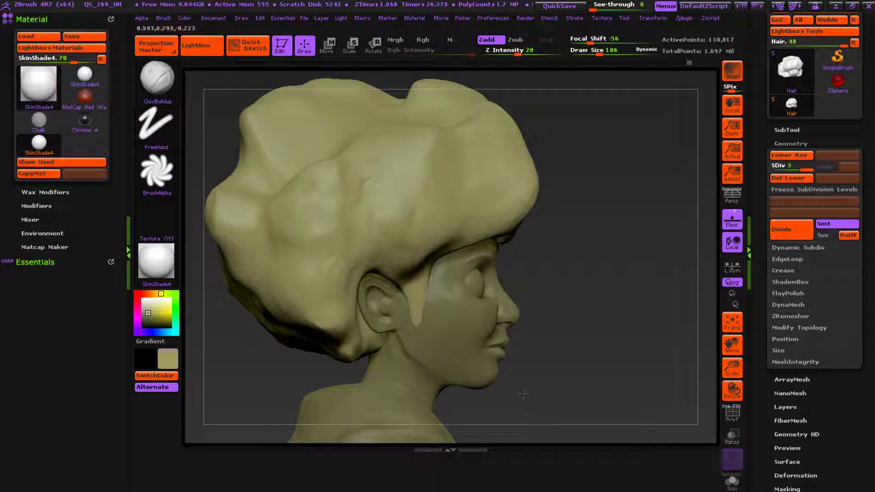
left_click_drag(747, 345, 688, 356, "shift")
left_click_drag(690, 242, 615, 251, "alt")
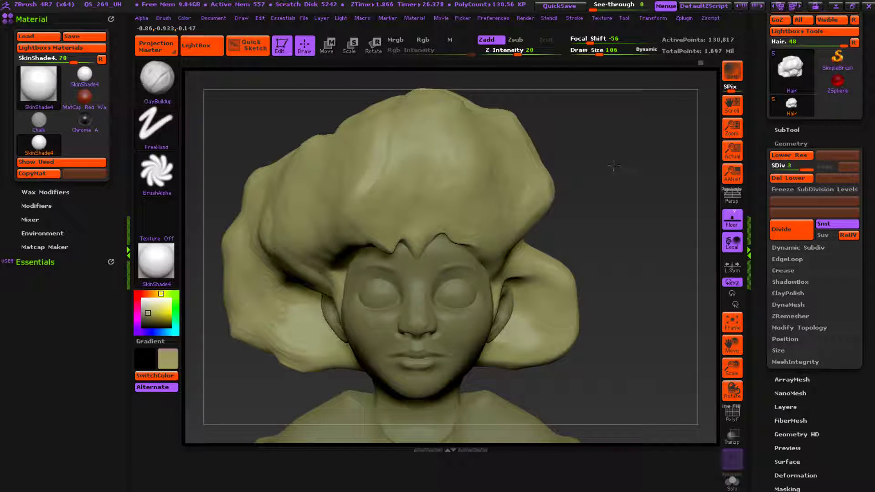
Step: Add ClayBuildup strokes to the inner surfaces of the lower hair beside both ears
left_click_drag(661, 226, 555, 220)
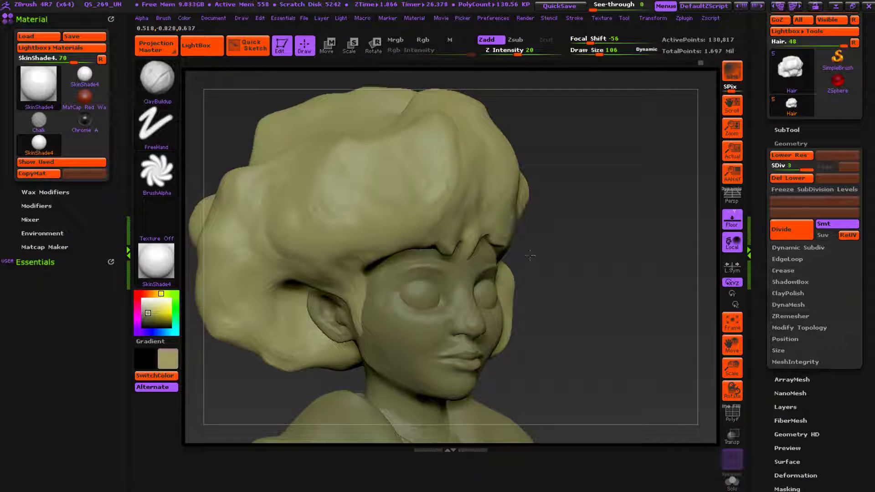
mouse_move(632, 205)
left_mouse_down()
mouse_move(795, 300)
mouse_move(762, 304)
mouse_move(735, 287)
mouse_move(797, 261)
mouse_move(647, 265)
mouse_move(349, 236)
mouse_move(401, 238)
left_mouse_up()
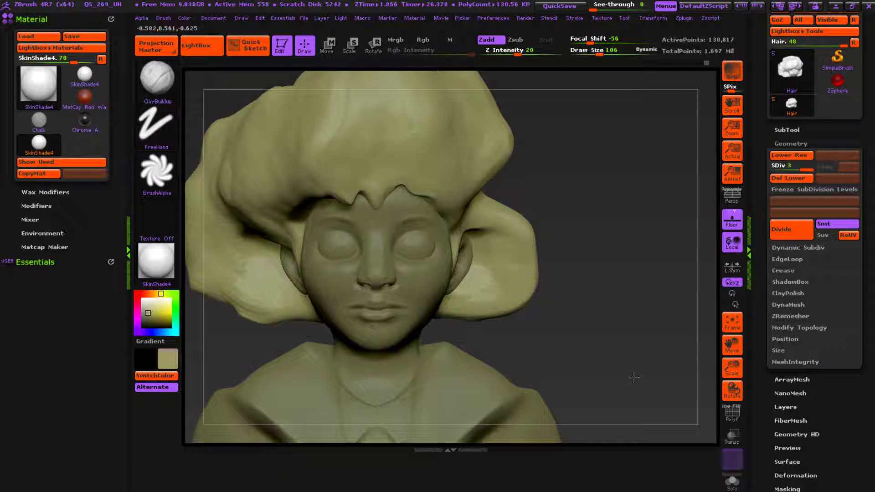
left_click_drag(626, 256, 594, 304)
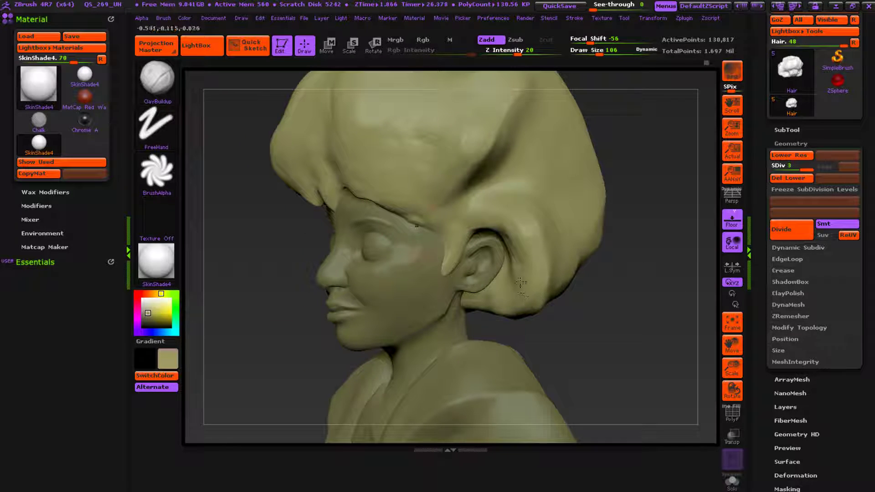
Step: Smooth the lower hair behind the ear and check the shape from the front
key("shift")
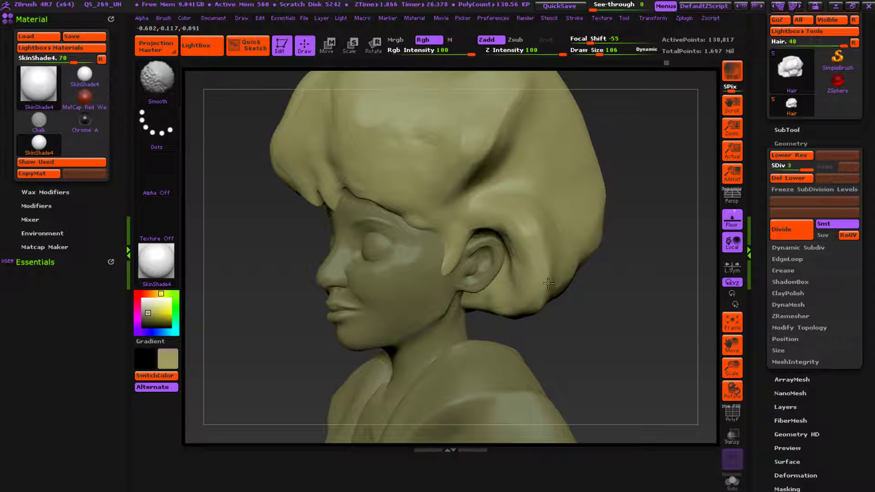
left_click_drag(595, 304, 697, 294)
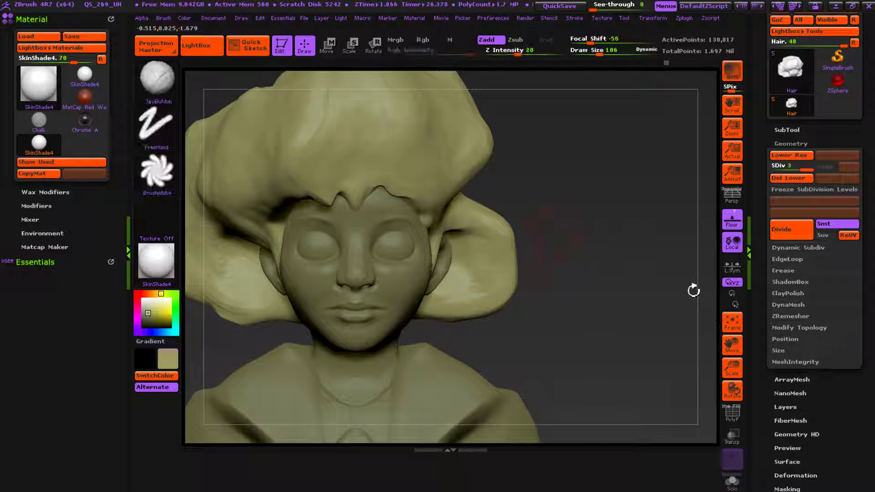
mouse_move(668, 338)
left_mouse_down()
mouse_move(770, 335)
mouse_move(674, 337)
left_mouse_up()
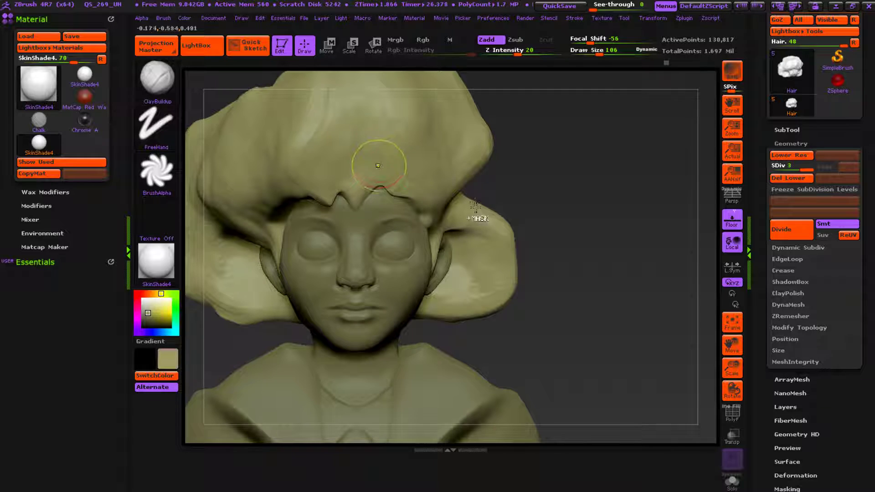
Step: Smooth the pointed lock and the uneven lower edge of the fringe above the forehead
right_click_drag(425, 215, 534, 269, "ctrl")
right_click_drag(417, 260, 474, 241, "alt")
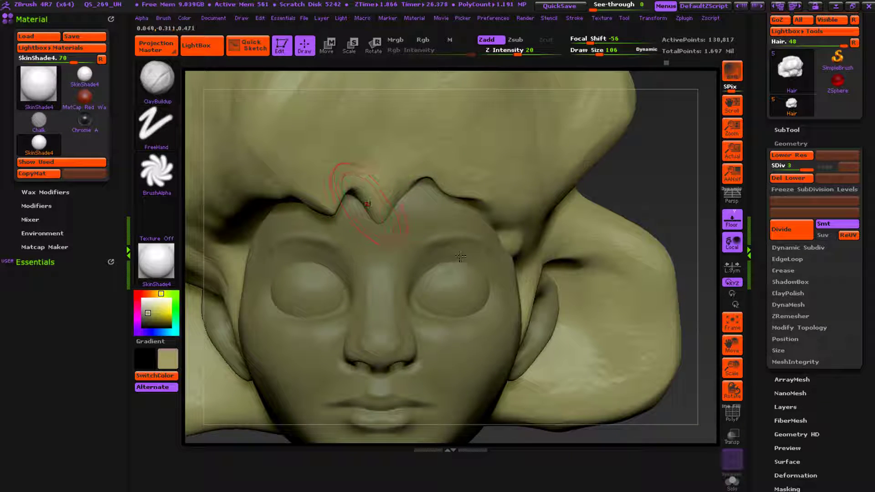
key("shift")
mouse_move(467, 279)
left_mouse_down("shift")
mouse_move(473, 272)
mouse_move(438, 241)
mouse_move(444, 236)
left_mouse_up("shift")
left_click_drag(480, 264, 475, 274, "shift")
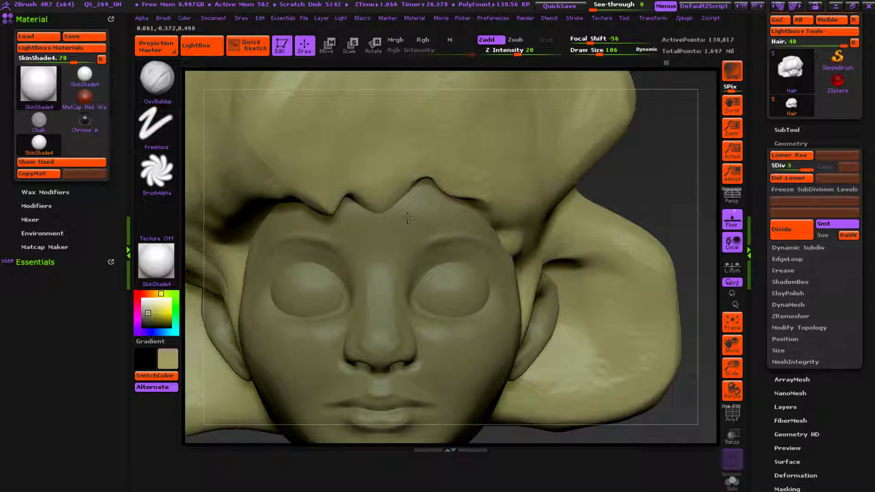
mouse_move(592, 326)
right_mouse_down("ctrl")
mouse_move(541, 264)
mouse_move(550, 277)
right_mouse_up("ctrl")
right_click_drag(493, 242, 501, 294, "ctrl")
left_click_drag(373, 199, 380, 202, "shift")
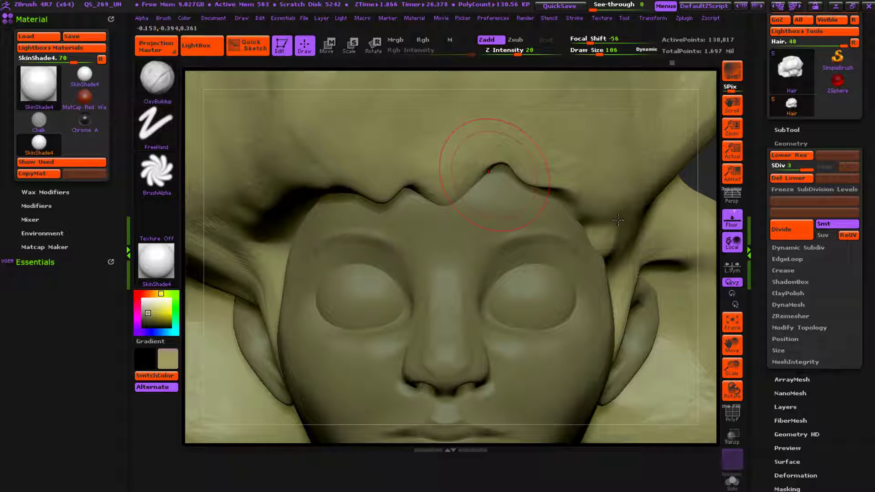
right_click_drag(591, 363, 551, 377)
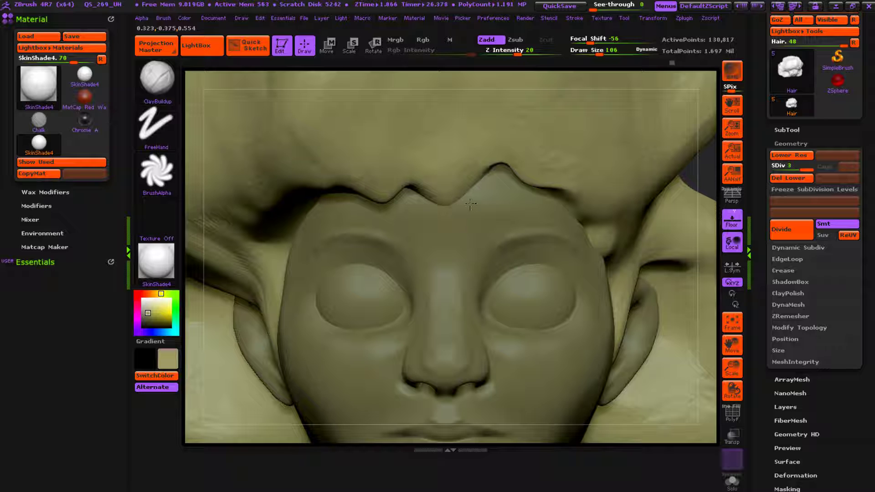
right_click_drag(684, 255, 608, 255, "alt")
left_click_drag(608, 255, 618, 248, "alt")
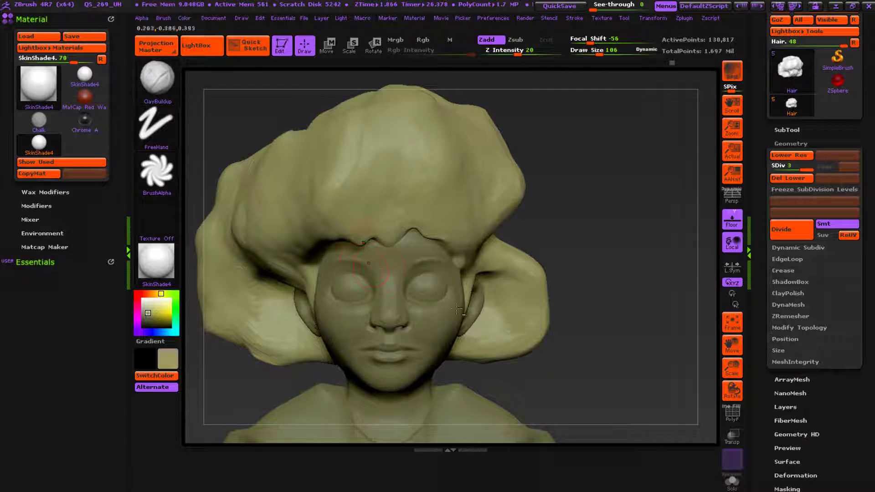
Step: Examine the sideburn lock in front of the ear and the hair's side profile up close
right_click_drag(465, 340, 557, 354, "shift")
right_click_drag(483, 348, 499, 262, "alt")
right_click_drag(499, 262, 489, 281, "ctrl")
mouse_move(489, 281)
left_mouse_down("alt")
mouse_move(586, 270)
mouse_move(601, 320)
mouse_move(573, 329)
mouse_move(480, 304)
left_mouse_up("alt")
right_click_drag(480, 306, 581, 274, "alt")
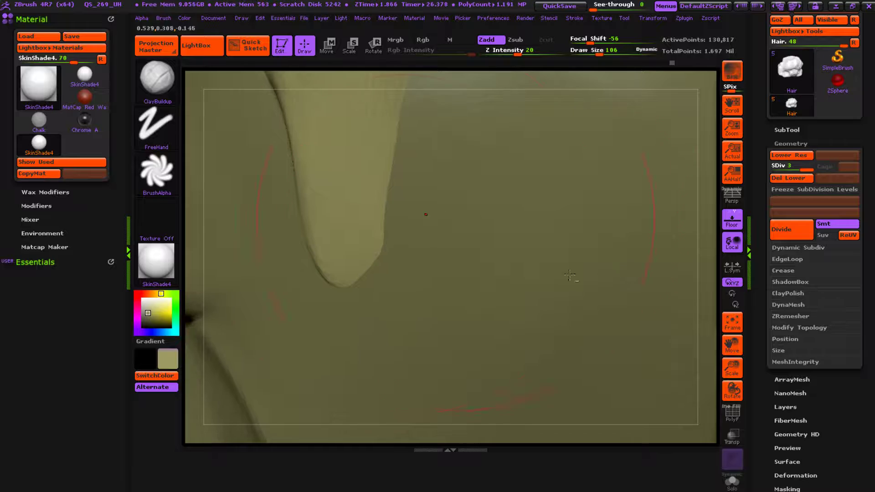
mouse_move(586, 294)
left_mouse_down("alt")
mouse_move(504, 280)
mouse_move(490, 239)
left_mouse_up("alt")
mouse_move(551, 310)
left_mouse_down()
mouse_move(373, 301)
mouse_move(407, 309)
left_mouse_up()
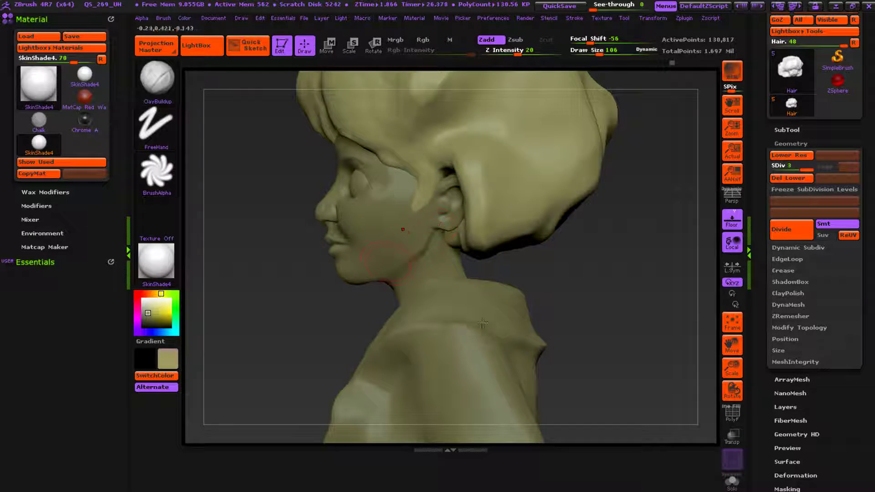
mouse_move(499, 315)
left_mouse_down()
mouse_move(549, 316)
mouse_move(408, 310)
left_mouse_up()
left_click_drag(681, 229, 590, 285, "alt")
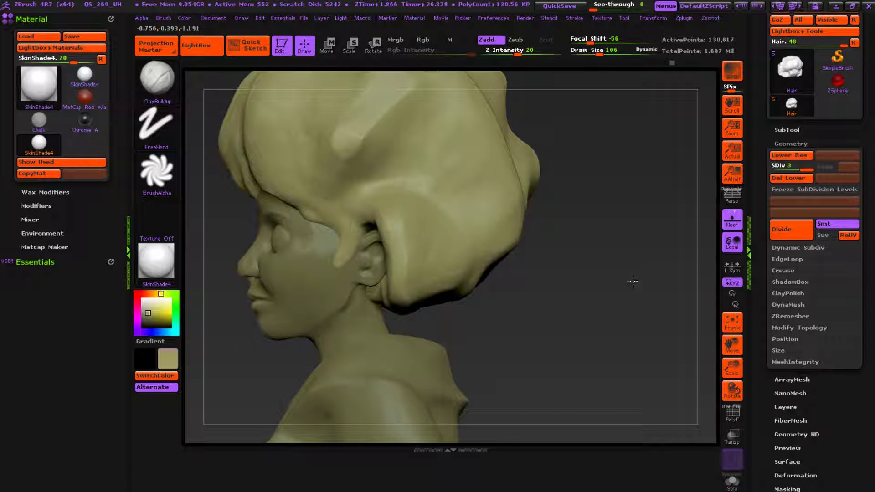
Step: Enlarge the brush to a Draw Size of 217 and fill out the back of the hair with ClayBuildup
mouse_move(682, 373)
left_mouse_down()
mouse_move(524, 319)
mouse_move(460, 266)
left_mouse_up()
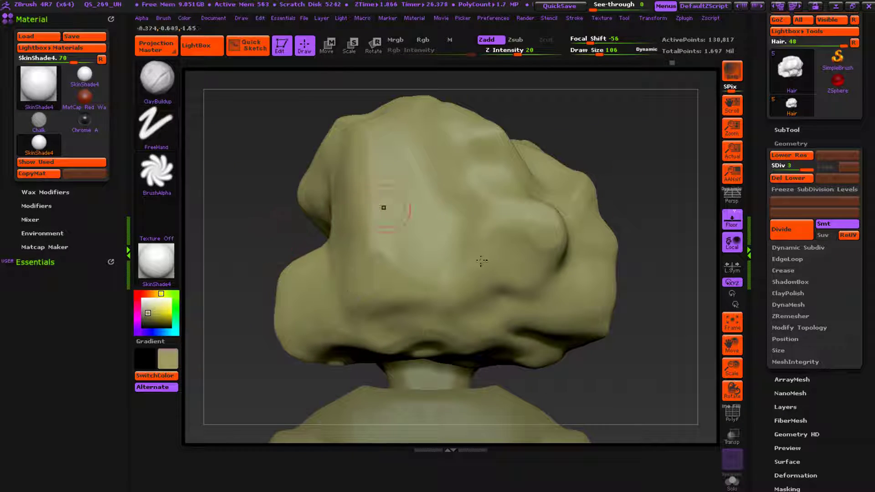
key("s")
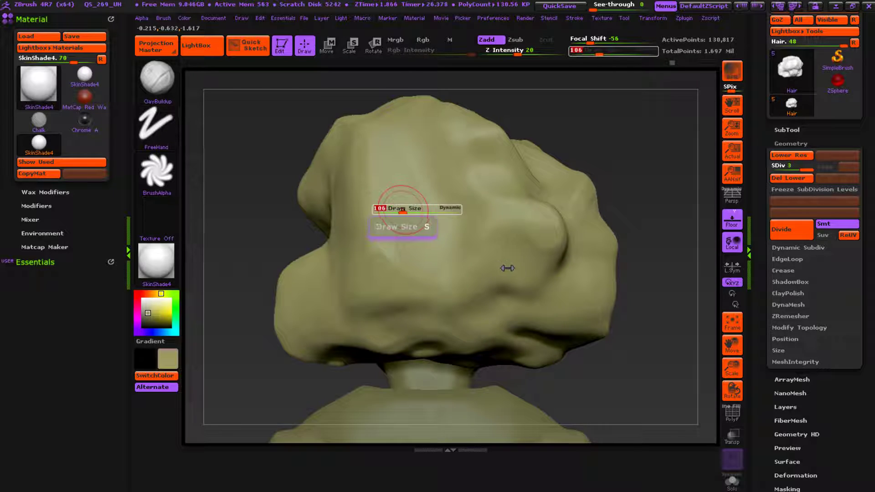
left_click_drag(403, 211, 415, 212)
left_click_drag(401, 161, 395, 200)
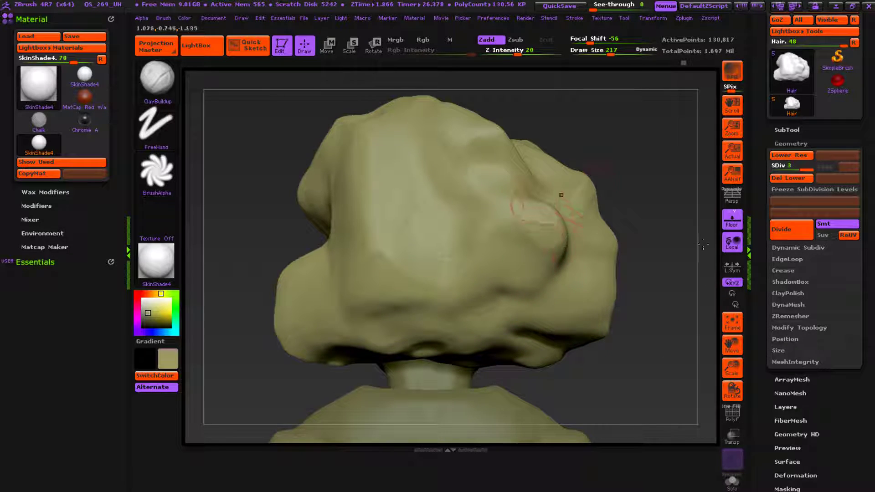
left_click_drag(344, 313, 412, 255)
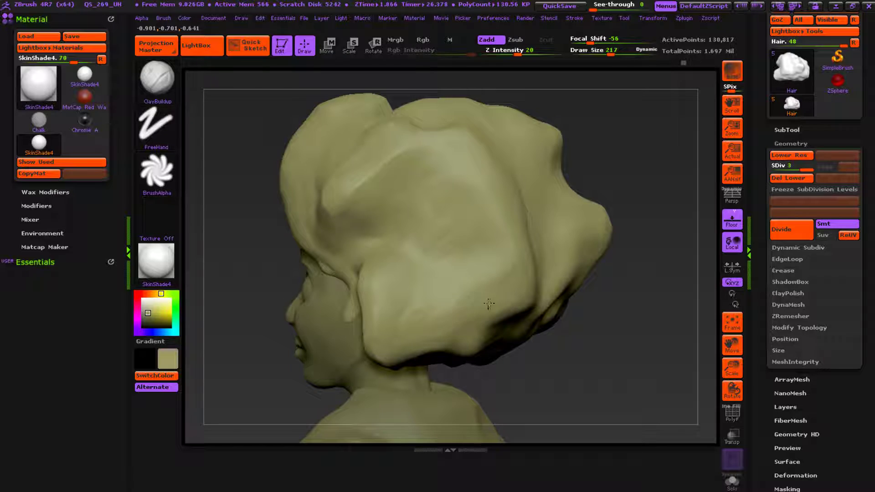
Step: Build up the large hair planes on the crown and upper back, working from above and behind
mouse_move(520, 365)
left_mouse_down()
mouse_move(562, 368)
mouse_move(822, 218)
left_mouse_up()
mouse_move(617, 163)
left_mouse_down()
mouse_move(774, 205)
mouse_move(762, 327)
mouse_move(612, 215)
left_mouse_up()
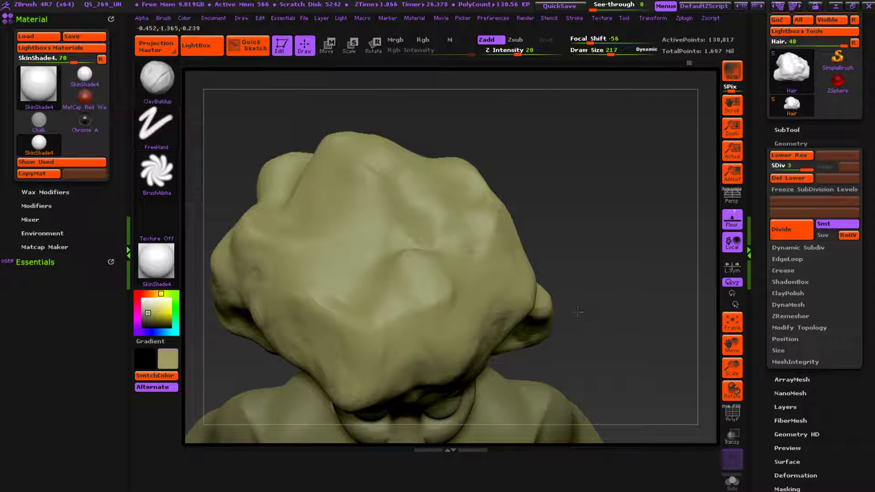
mouse_move(627, 284)
left_mouse_down()
mouse_move(711, 232)
mouse_move(753, 245)
mouse_move(512, 283)
mouse_move(483, 255)
mouse_move(474, 205)
left_mouse_up()
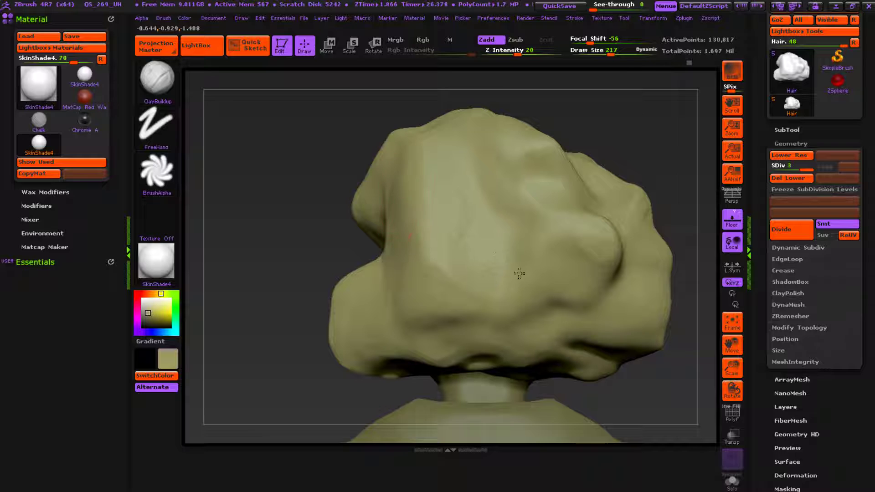
left_click_drag(273, 292, 360, 301)
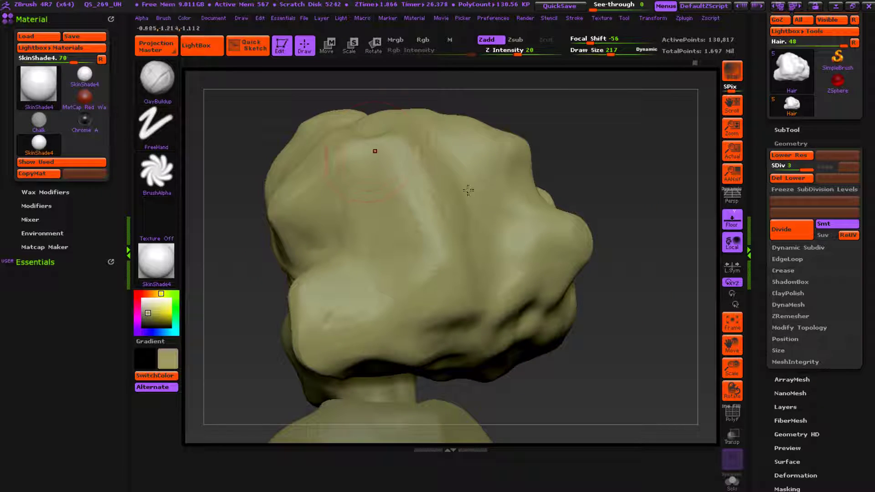
mouse_move(309, 307)
left_mouse_down()
mouse_move(357, 293)
mouse_move(359, 360)
left_mouse_up()
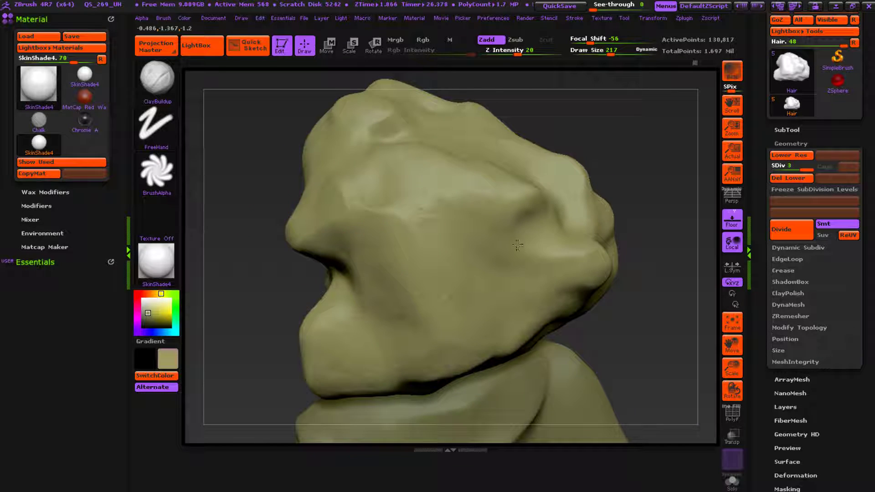
mouse_move(643, 346)
left_mouse_down()
mouse_move(749, 157)
mouse_move(761, 192)
mouse_move(716, 290)
left_mouse_up()
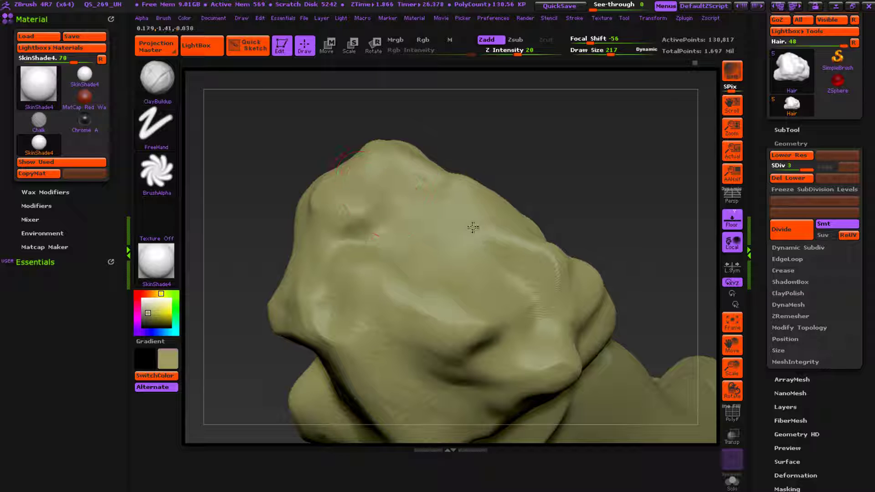
left_click_drag(665, 299, 519, 298)
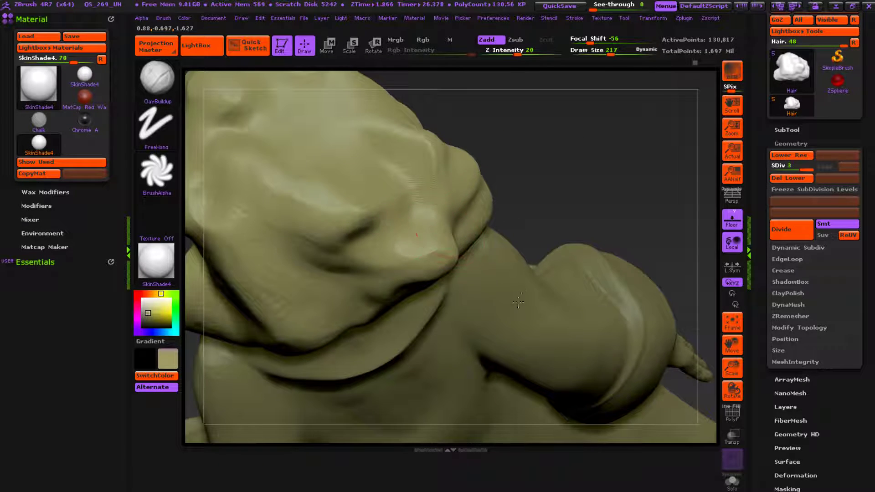
Step: Add broad ClayBuildup strokes to the hair behind the character's right ear and toward the back
mouse_move(615, 308)
left_mouse_down()
mouse_move(652, 244)
mouse_move(702, 192)
mouse_move(695, 214)
mouse_move(772, 387)
mouse_move(712, 434)
mouse_move(748, 378)
mouse_move(718, 435)
mouse_move(766, 424)
left_mouse_up()
mouse_move(500, 356)
left_mouse_down("alt")
mouse_move(472, 356)
mouse_move(275, 294)
left_mouse_up("alt")
mouse_move(275, 294)
left_mouse_down("shift")
mouse_move(346, 368)
mouse_move(449, 227)
left_mouse_up("shift")
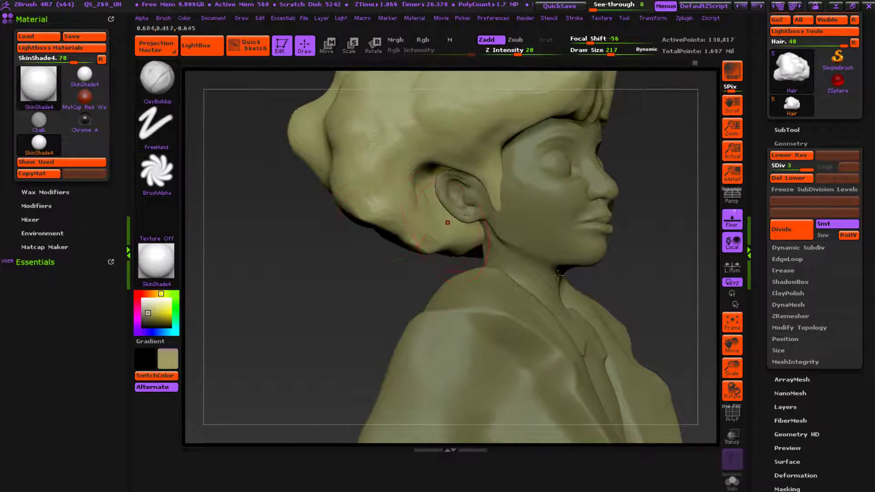
left_click_drag(549, 288, 464, 361)
left_click_drag(600, 223, 543, 256)
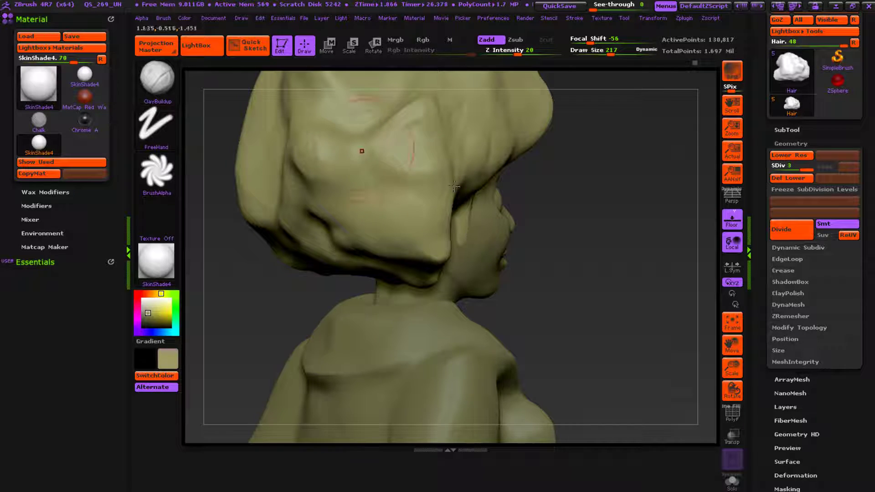
left_click_drag(579, 188, 597, 292, "alt")
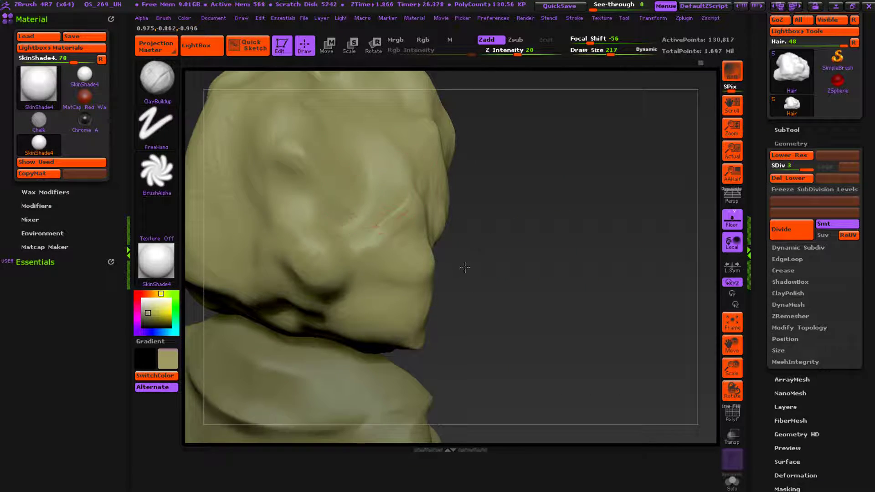
Step: Examine the hair silhouette from rear, profile, three-quarter and front views and against the whole upper body
left_click_drag(715, 330, 586, 275)
left_click_drag(307, 378, 388, 371)
left_click_drag(579, 392, 618, 437)
mouse_move(689, 448)
left_mouse_down()
mouse_move(748, 292)
mouse_move(766, 269)
left_mouse_up()
left_click_drag(522, 382, 353, 393, "alt")
mouse_move(610, 199)
left_mouse_down("alt")
mouse_move(754, 232)
mouse_move(767, 249)
left_mouse_up("alt")
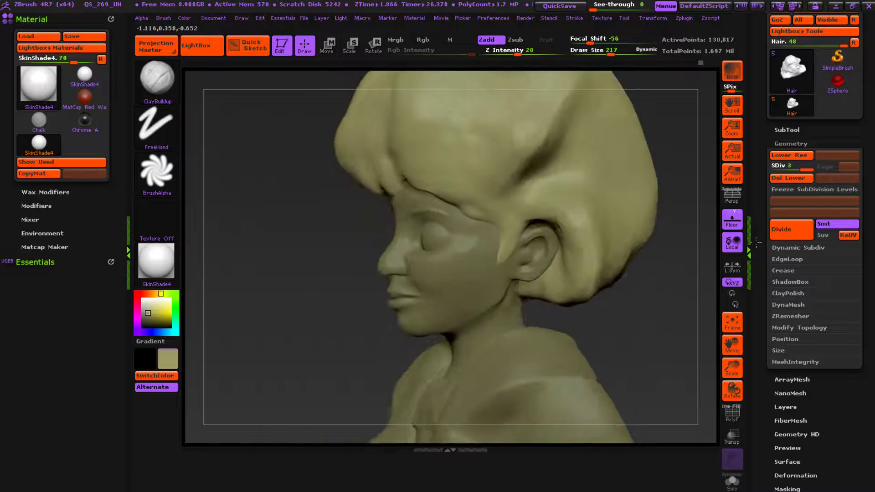
mouse_move(670, 410)
left_mouse_down()
mouse_move(702, 416)
mouse_move(780, 375)
mouse_move(765, 358)
left_mouse_up()
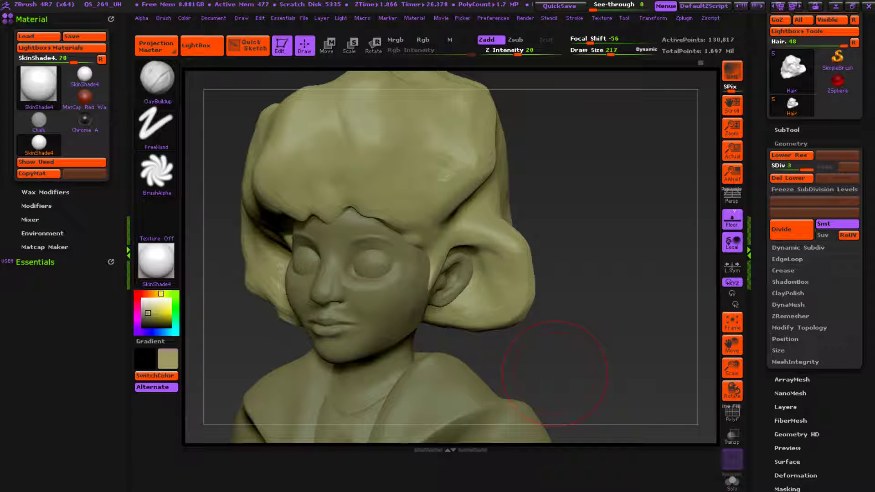
left_click_drag(714, 289, 852, 290)
left_click_drag(535, 379, 641, 242)
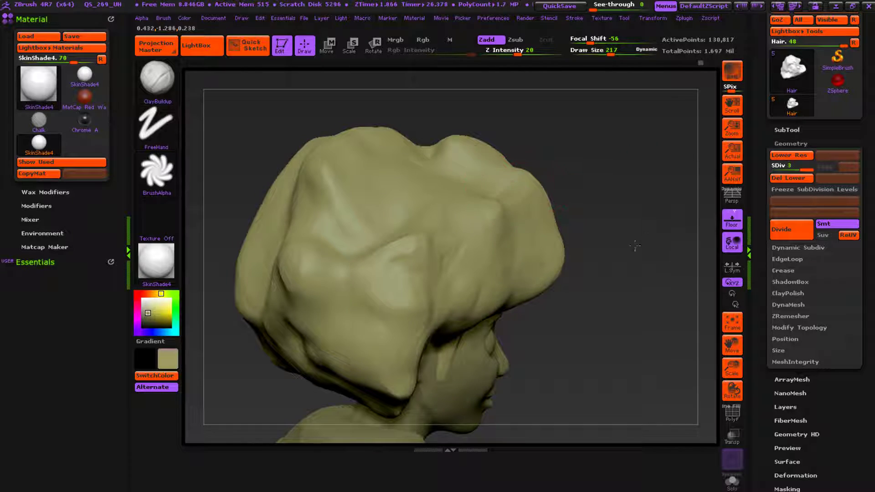
left_click_drag(810, 295, 693, 365)
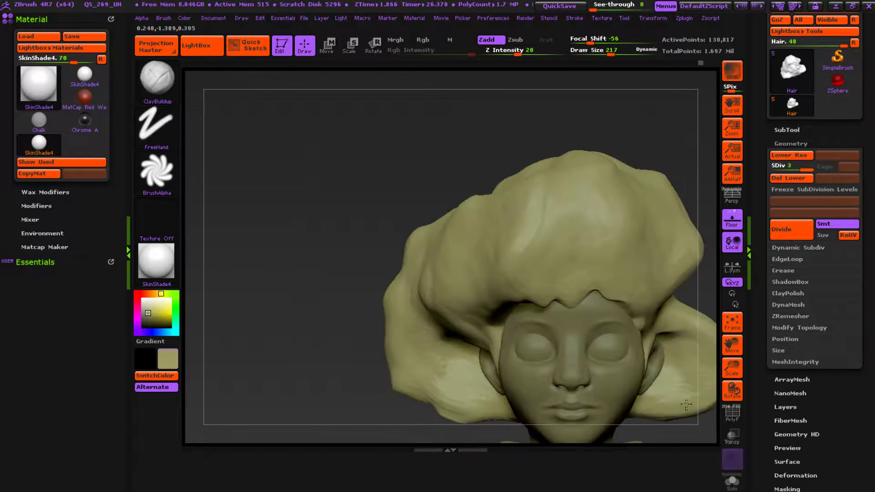
right_click_drag(488, 296, 313, 160, "alt")
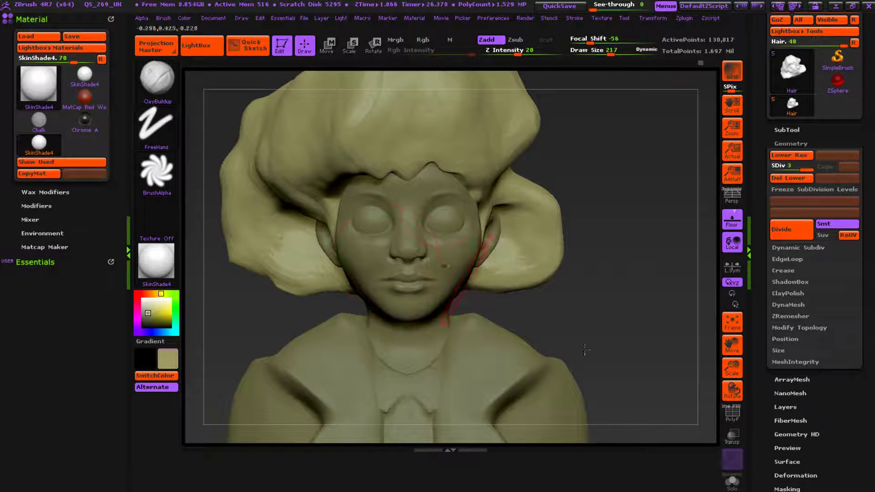
left_click_drag(740, 370, 761, 435)
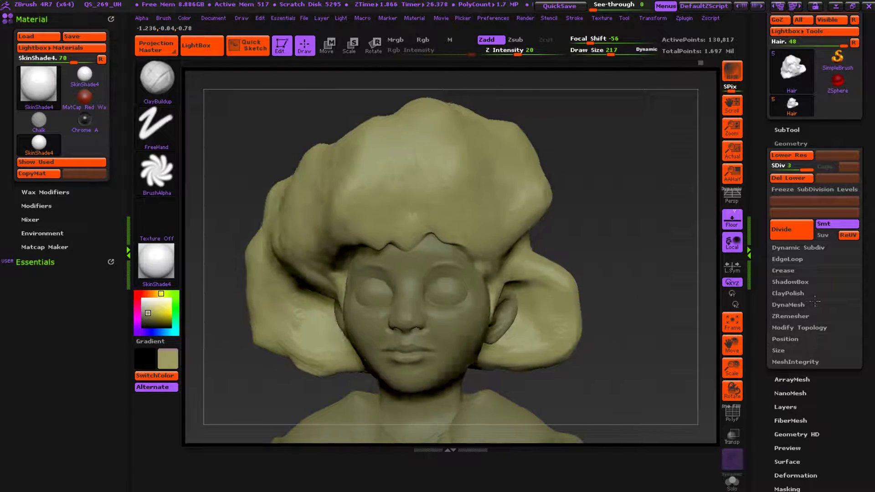
mouse_move(784, 312)
left_mouse_down()
mouse_move(763, 393)
mouse_move(725, 318)
left_mouse_up()
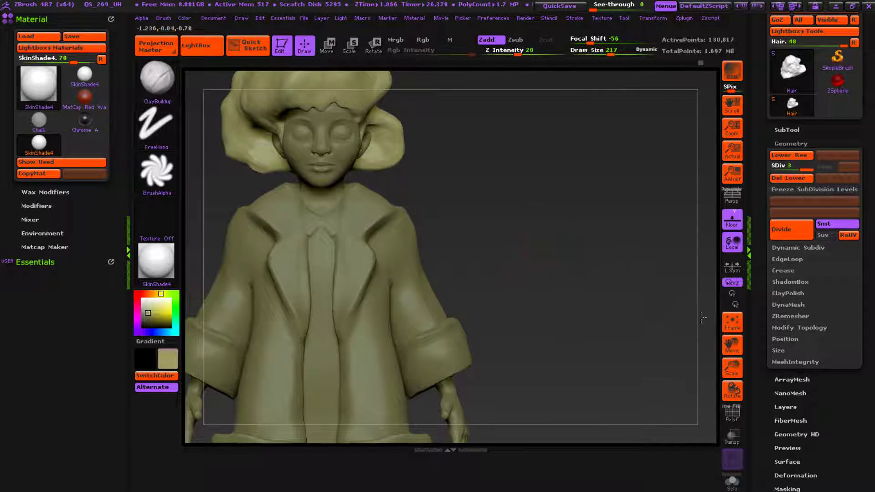
left_click_drag(661, 283, 706, 332)
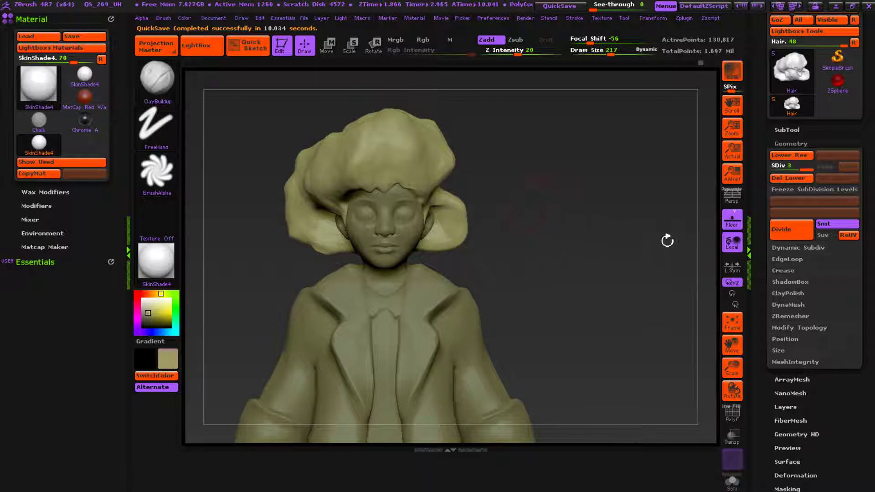
Step: Make the Dress the active subtool and hide the Jacket
left_click_drag(669, 246, 733, 223, "alt")
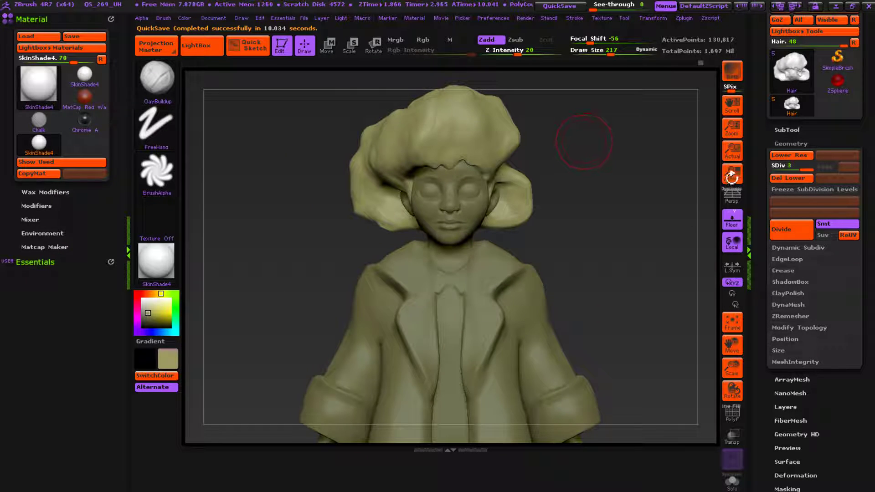
left_click_drag(733, 178, 700, 237, "alt")
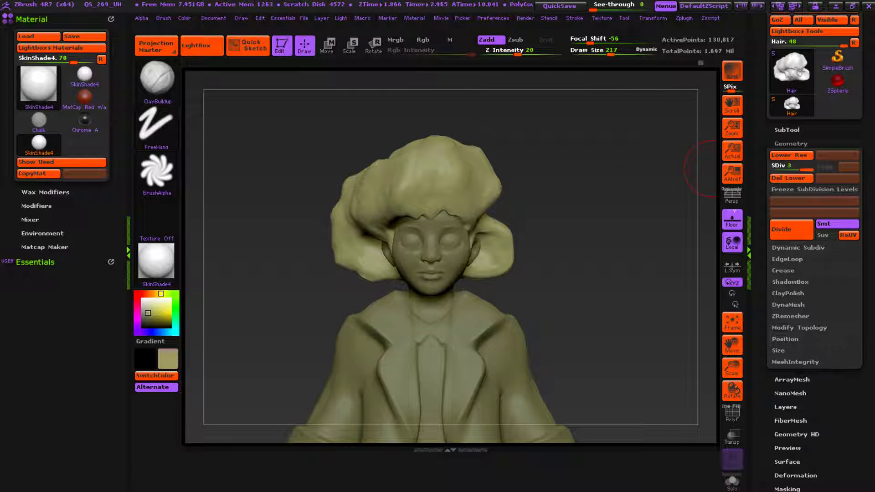
left_click(787, 130)
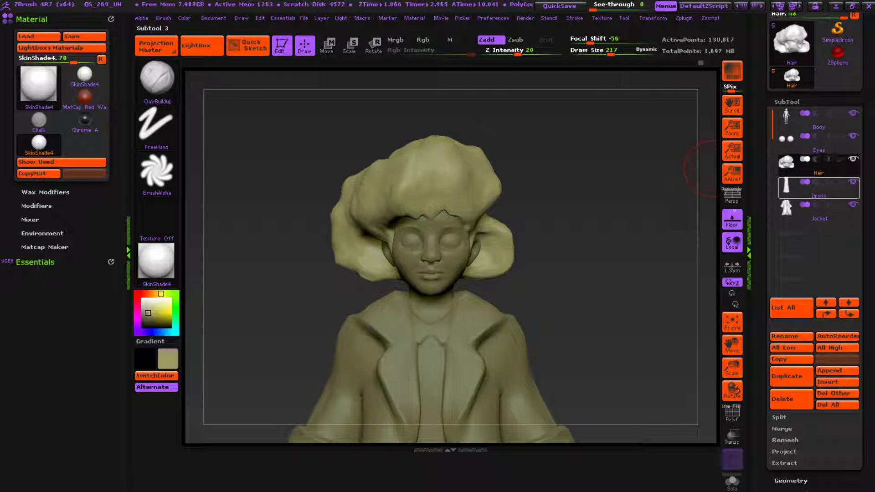
left_click(802, 184)
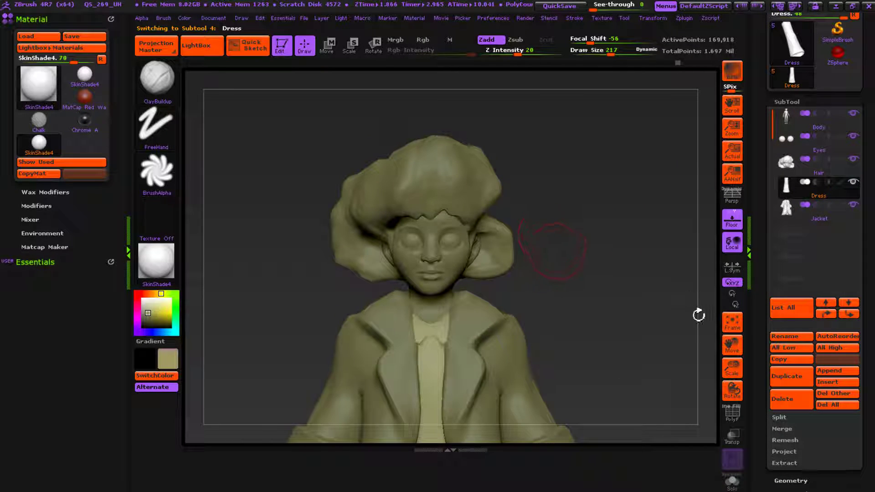
left_click_drag(697, 317, 691, 242, "alt")
left_click(854, 204)
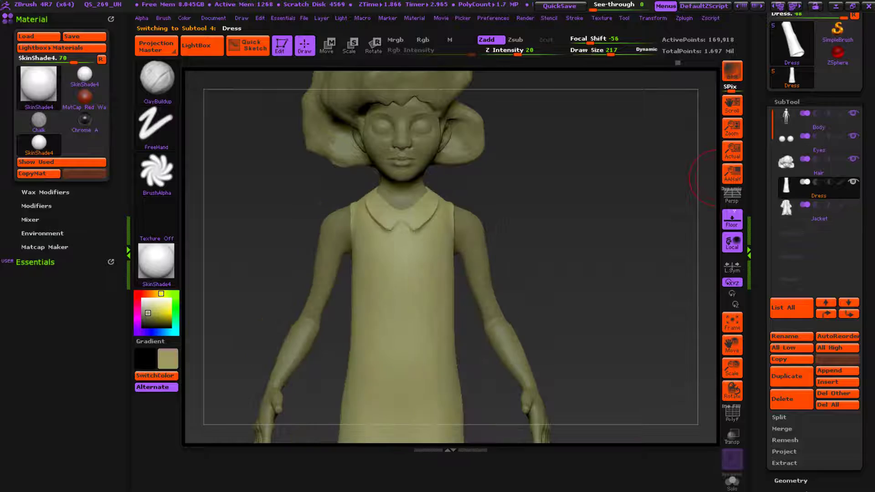
Step: Examine the dress from collar to hem in front and three-quarter views
left_click_drag(685, 349, 672, 182, "alt")
left_click_drag(687, 402, 649, 360)
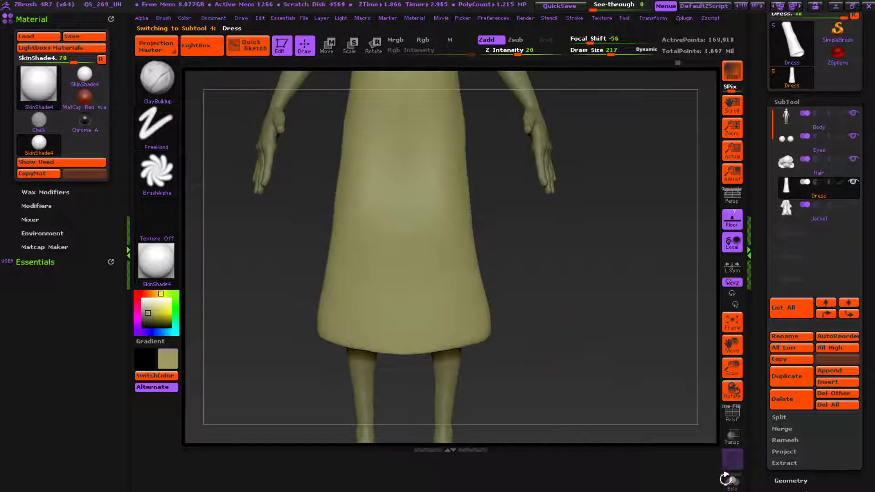
left_click_drag(680, 314, 693, 403, "alt")
left_click_drag(725, 174, 688, 224, "alt")
left_click_drag(710, 263, 717, 176)
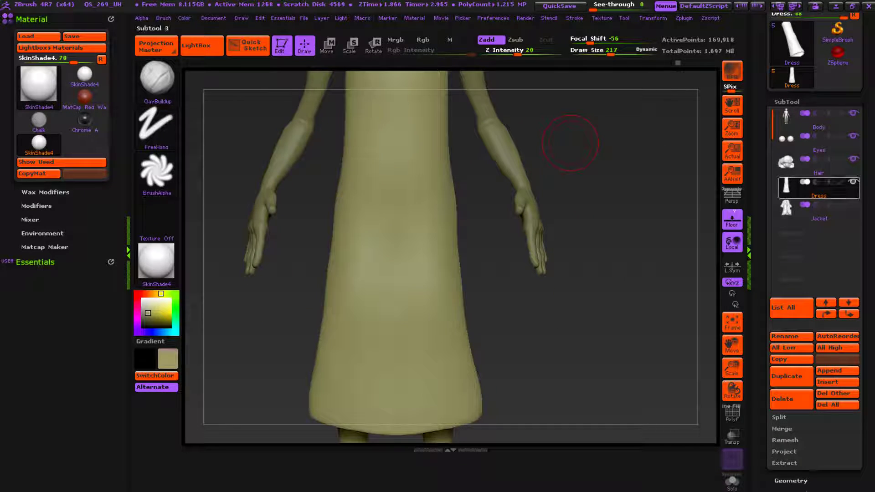
left_click_drag(655, 339, 665, 460, "alt")
left_click_drag(759, 366, 702, 332)
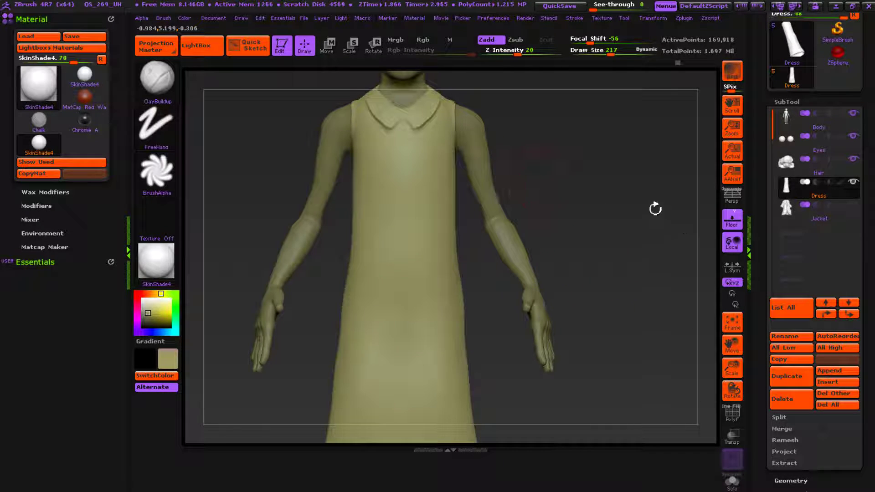
mouse_move(755, 258)
left_mouse_down()
mouse_move(689, 259)
mouse_move(739, 256)
left_mouse_up()
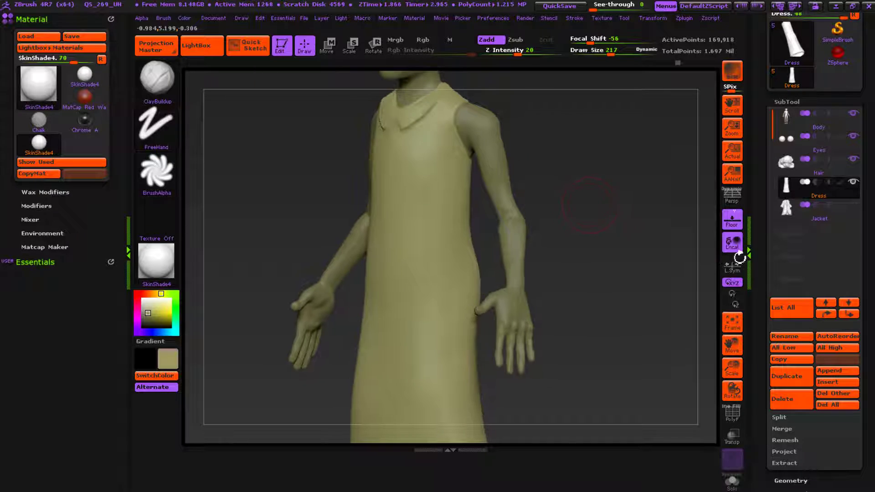
left_click_drag(796, 256, 809, 260)
left_click_drag(740, 229, 746, 315, "alt")
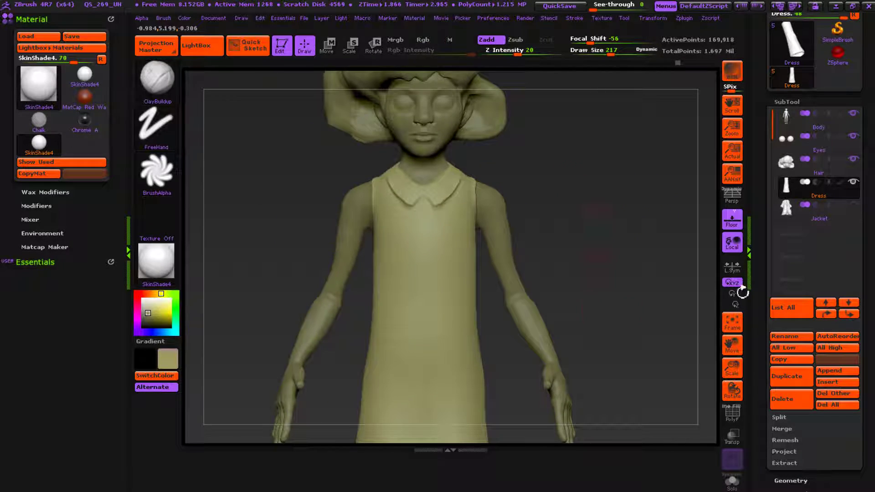
Step: Subdivide the dress mesh by one level for finer work on the collar
right_click_drag(746, 315, 874, 263, "ctrl")
right_click_drag(609, 89, 669, 320, "alt")
right_click_drag(551, 194, 600, 347, "alt")
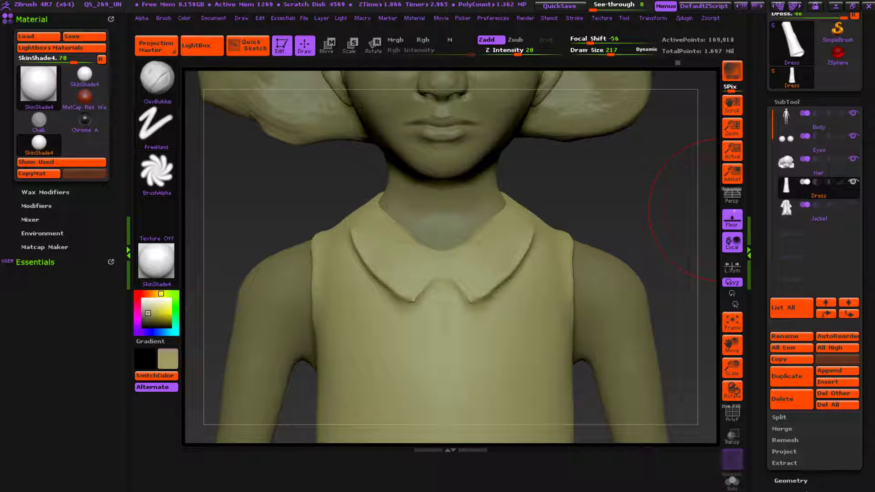
left_click_drag(865, 104, 864, 194)
left_click_drag(864, 480, 865, 14)
left_click(791, 104)
left_click(792, 104)
Step: Test ClayBuildup strokes on the chest of the dress and undo them
left_click_drag(492, 282, 498, 310)
key("ctrl+z")
left_click_drag(410, 346, 460, 401)
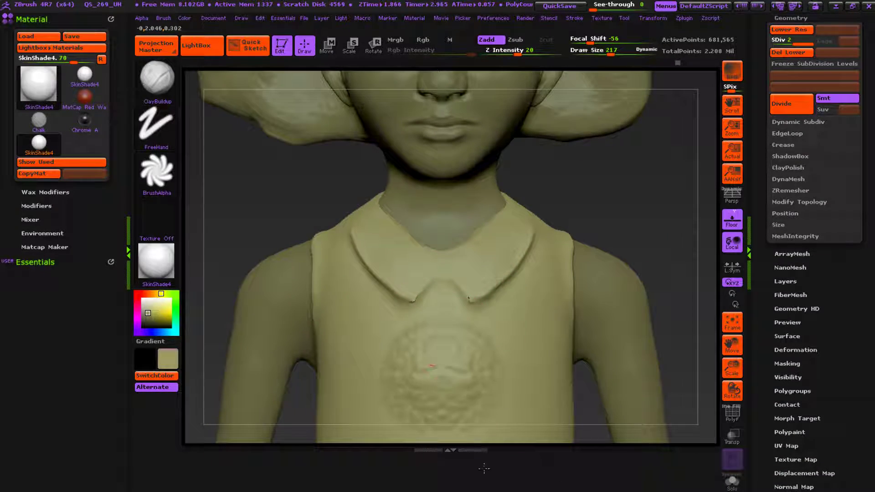
key("ctrl+z")
right_click_drag(484, 377, 451, 325, "alt")
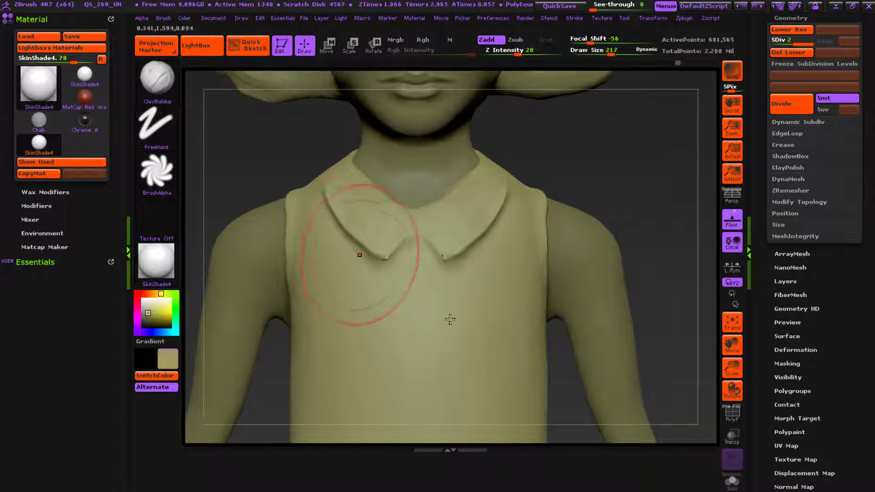
Step: Try Alpha 14 on the ClayBuildup brush and replace it with the square Alpha 28
left_click(148, 183)
left_click(321, 248)
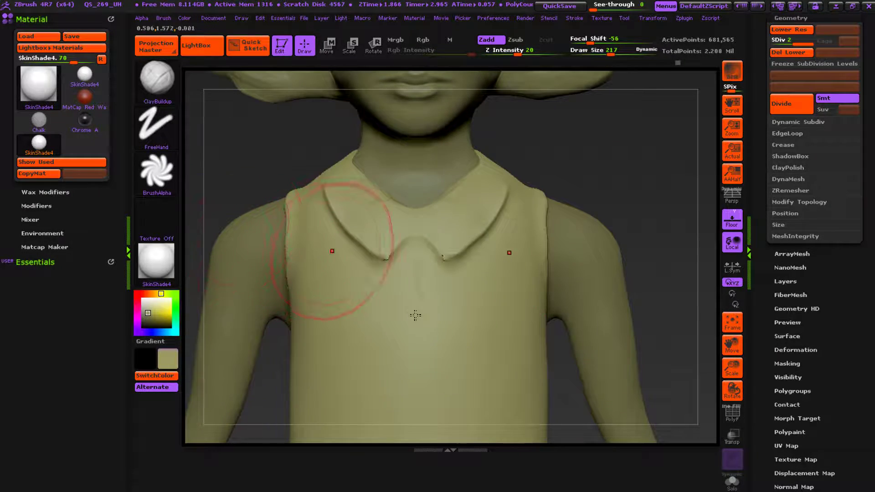
left_click(161, 183)
left_click(309, 238)
left_click(160, 182)
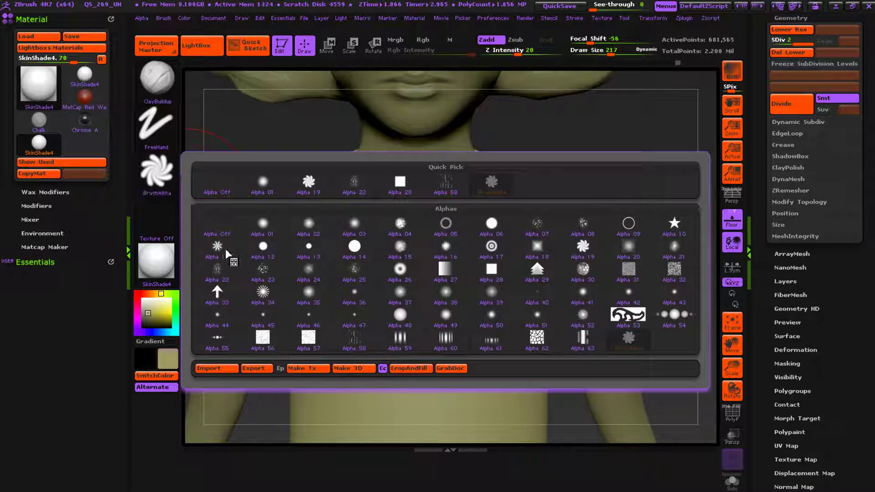
left_click(354, 246)
left_click(156, 173)
left_click(342, 249)
left_click(159, 181)
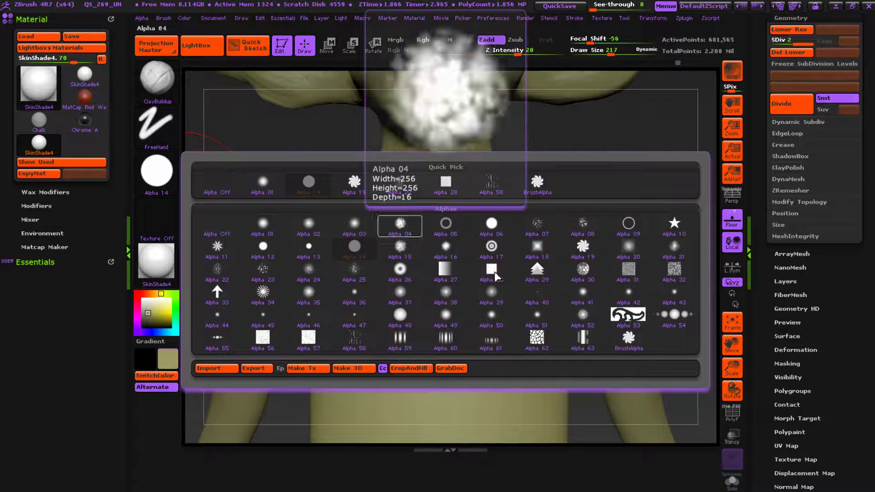
left_click(446, 184)
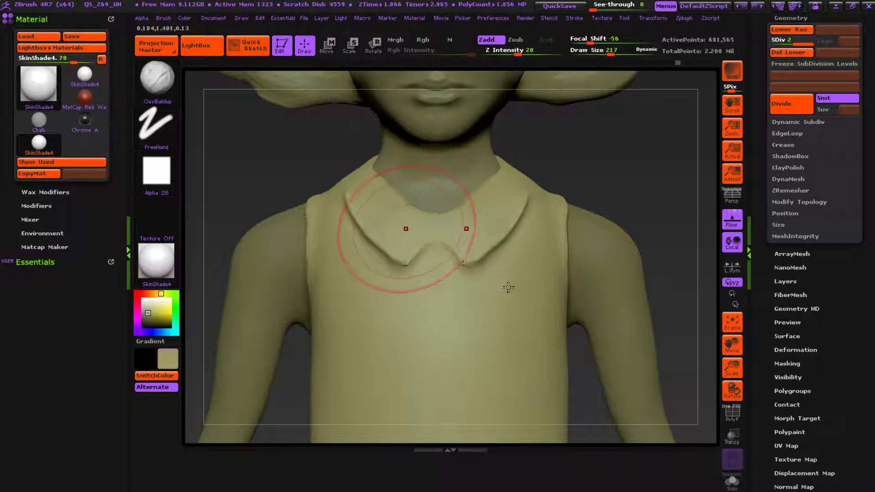
Step: Switch to the Dam_Standard brush and carve along the collar's lower edge, undoing the last stroke
key("b")
key("d")
key("s")
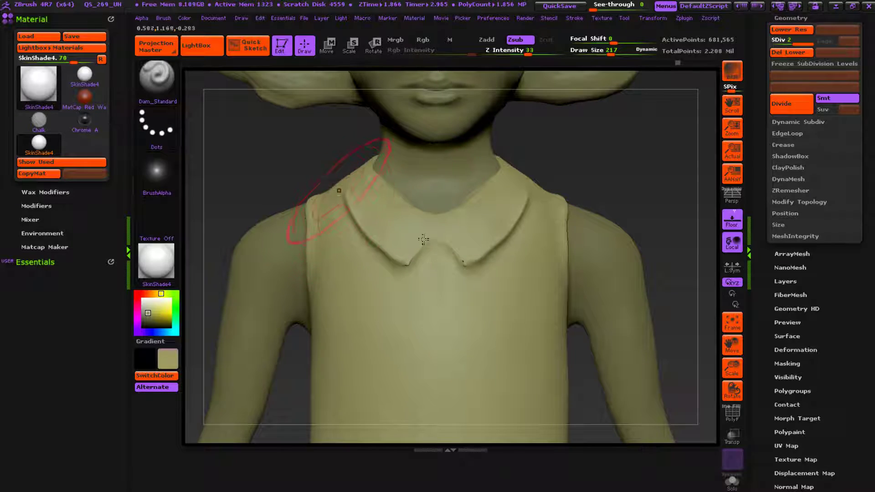
left_click_drag(347, 194, 409, 268)
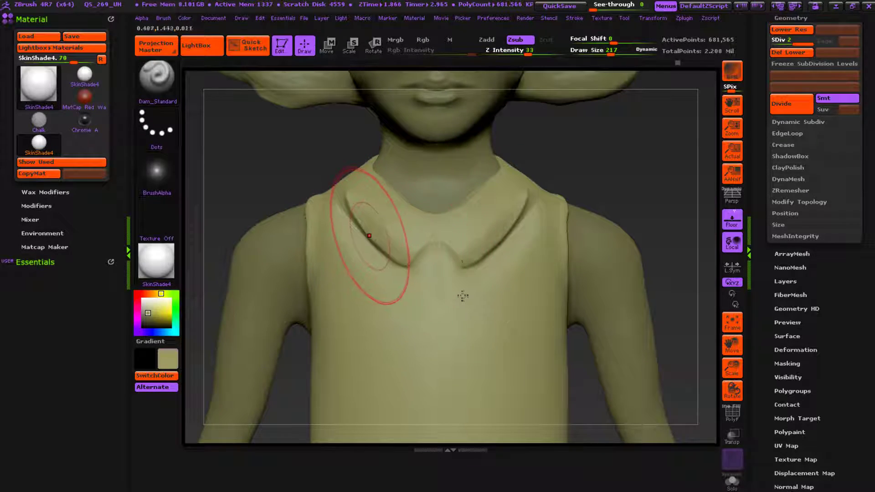
mouse_move(637, 175)
left_mouse_down()
mouse_move(706, 177)
mouse_move(651, 178)
left_mouse_up()
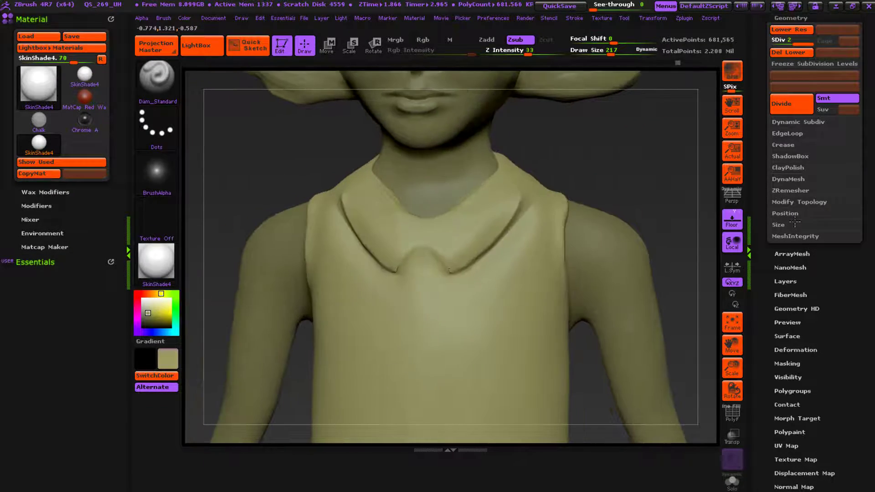
left_click_drag(339, 187, 348, 213)
key("ctrl+z")
Step: Reduce the Draw Size to 140, then recut and smooth the collar's outer edge and its front notch
key("s")
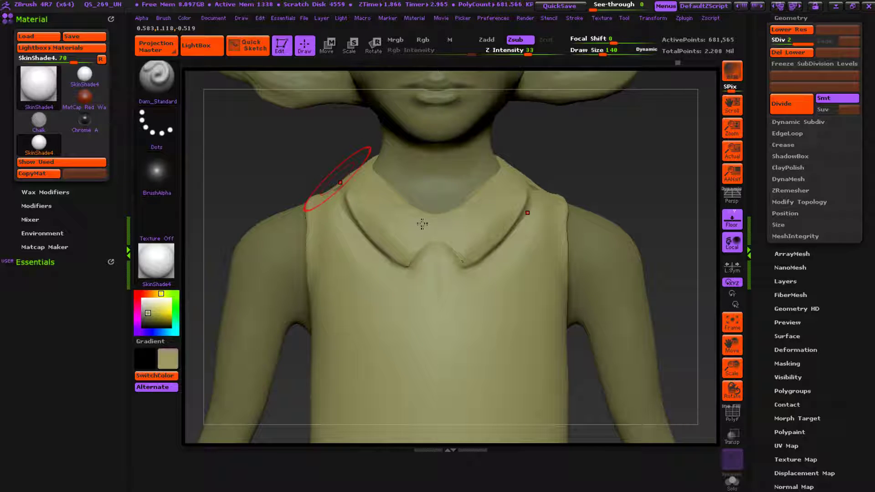
right_click_drag(414, 225, 418, 241)
key("ctrl+z")
mouse_move(358, 239)
left_mouse_down()
mouse_move(334, 209)
mouse_move(424, 255)
mouse_move(508, 330)
left_mouse_up()
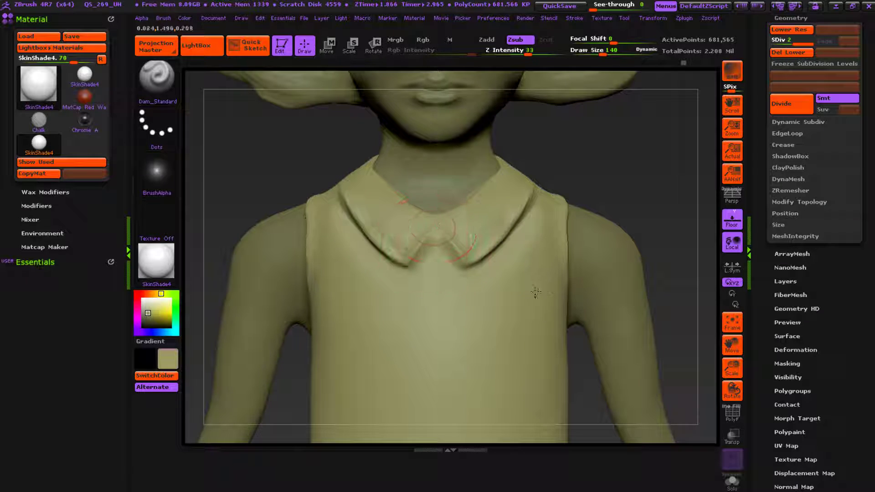
mouse_move(607, 183)
left_mouse_down("shift")
mouse_move(761, 229)
mouse_move(611, 214)
mouse_move(795, 213)
left_mouse_up("shift")
left_click_drag(711, 226, 611, 230)
mouse_move(342, 199)
left_mouse_down("shift")
mouse_move(481, 300)
mouse_move(459, 289)
left_mouse_up("shift")
left_click_drag(340, 189, 366, 227)
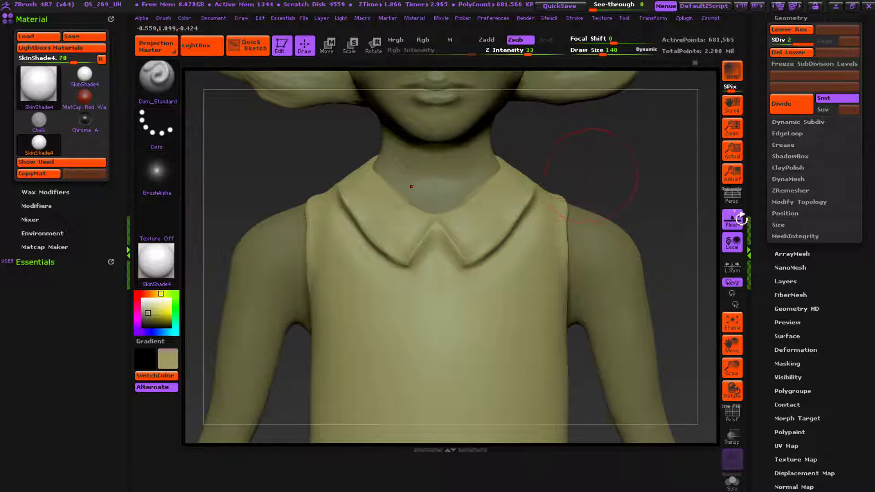
Step: Switch to the Flatten brush and flatten the bulging front of the collar in profile view
left_click_drag(739, 221, 801, 209)
left_click_drag(647, 214, 655, 291)
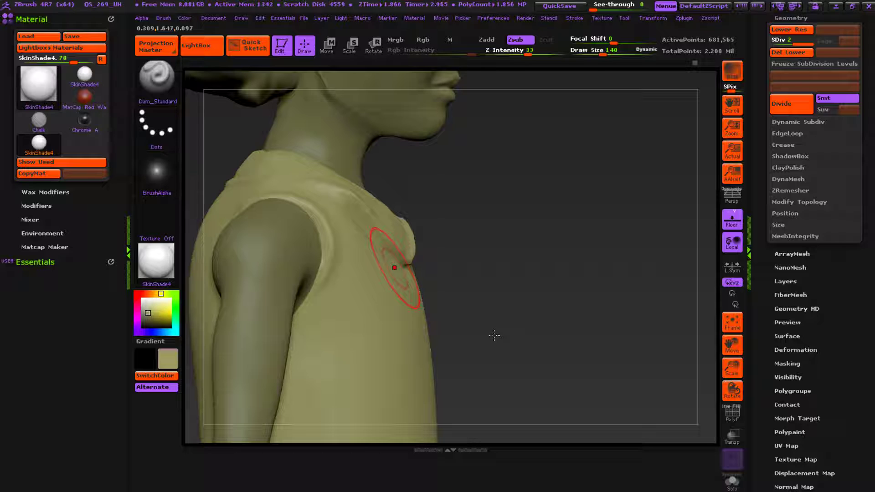
key("b")
key("f")
key("l")
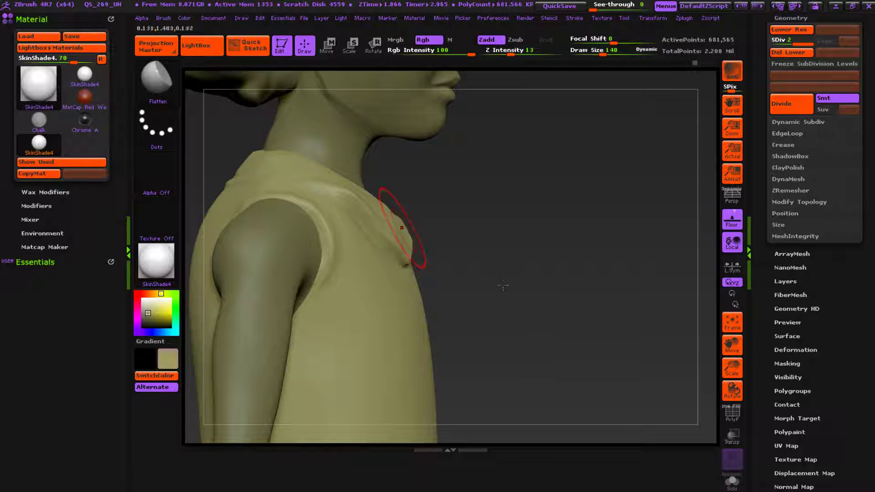
left_click_drag(539, 288, 578, 299)
left_click_drag(500, 279, 505, 278)
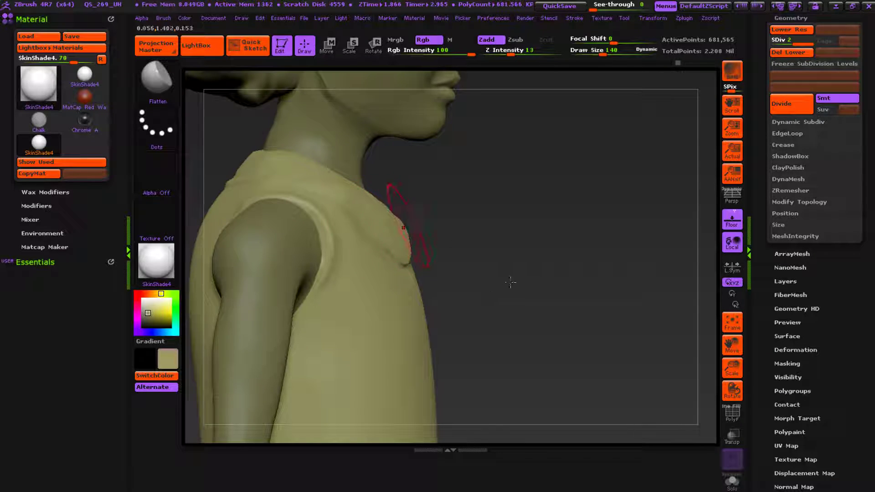
left_click_drag(564, 292, 518, 332)
Step: Smooth the front of the dress and flatten the collar further into the chest's side profile
mouse_move(728, 207)
left_mouse_down("shift")
mouse_move(797, 208)
mouse_move(615, 274)
left_mouse_up("shift")
mouse_move(390, 322)
left_mouse_down("shift")
mouse_move(419, 323)
mouse_move(452, 357)
left_mouse_up("shift")
left_click_drag(726, 195, 796, 204)
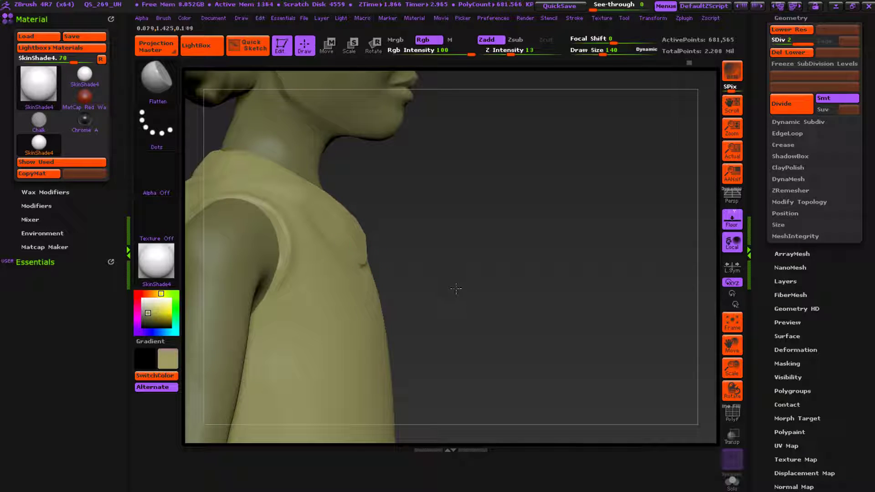
left_click_drag(489, 257, 370, 272)
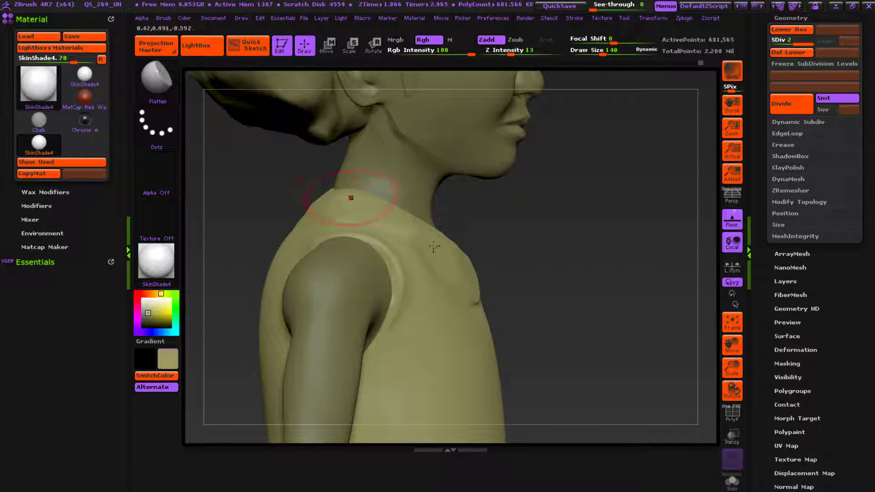
mouse_move(470, 240)
left_mouse_down()
mouse_move(631, 219)
mouse_move(642, 261)
left_mouse_up()
Step: Switch back to the Dam_Standard brush and undo the last change to the collar
key("b")
key("d")
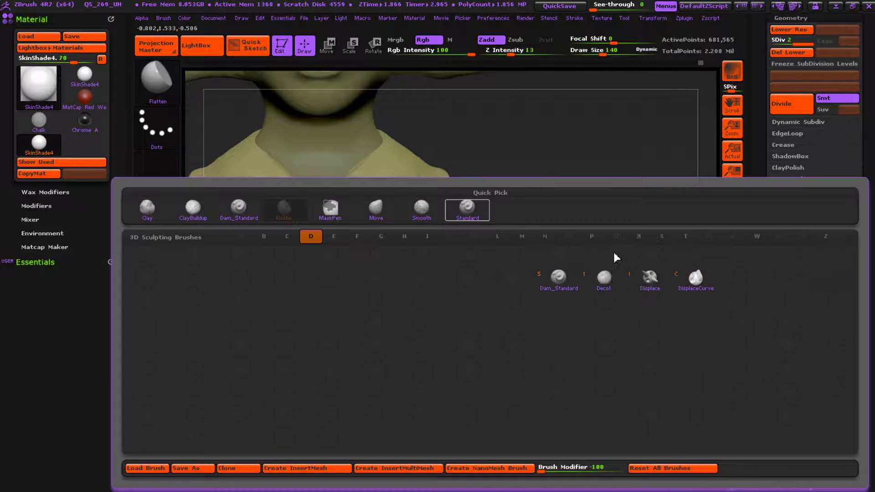
key("s")
left_click_drag(676, 227, 480, 239, "alt")
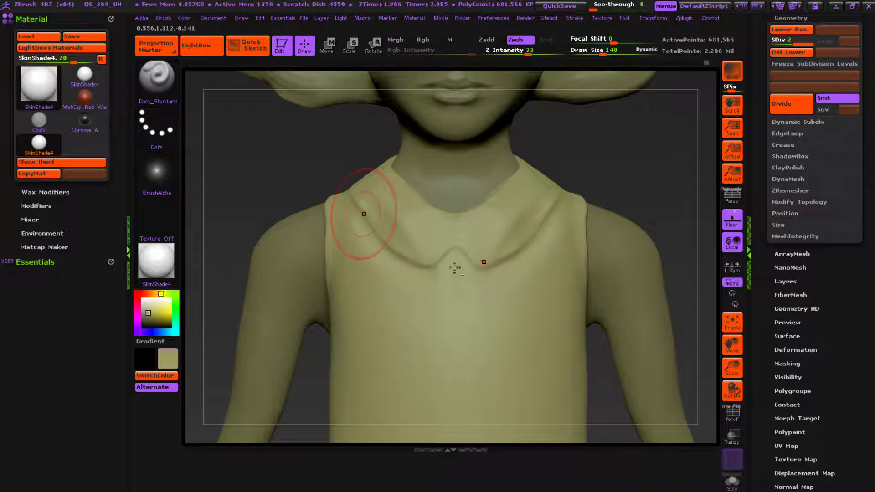
key("ctrl+z")
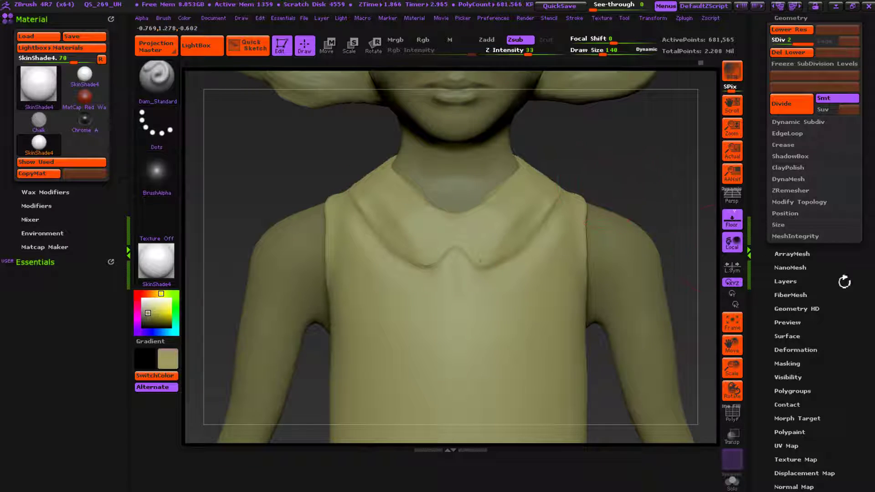
Step: Display the dress's PolyFrame to examine the collar's polygroups and mesh density, and turn it off again
left_click(732, 413)
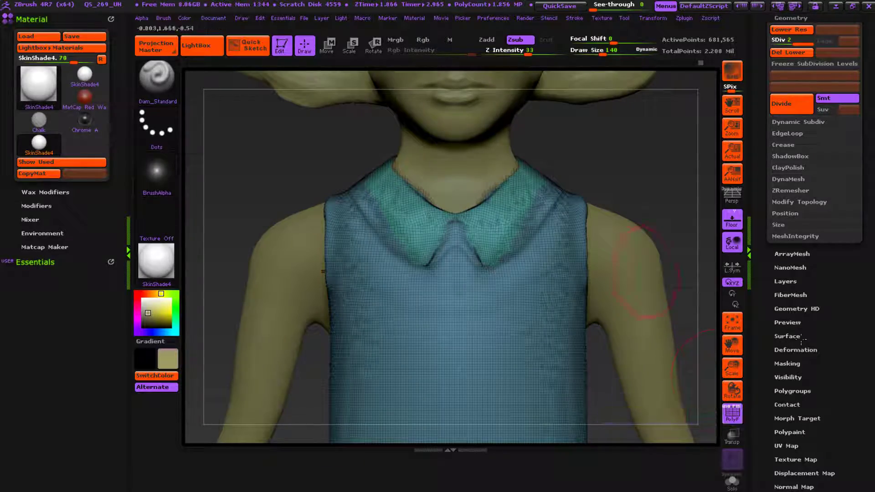
mouse_move(695, 235)
right_mouse_down("ctrl")
mouse_move(818, 270)
mouse_move(858, 341)
right_mouse_up("ctrl")
mouse_move(612, 239)
right_mouse_down("ctrl")
mouse_move(706, 412)
mouse_move(566, 264)
mouse_move(666, 356)
mouse_move(410, 173)
right_mouse_up("ctrl")
right_click_drag(670, 353, 477, 235, "ctrl")
right_click_drag(477, 234, 417, 214, "alt")
right_click_drag(515, 280, 570, 273, "ctrl")
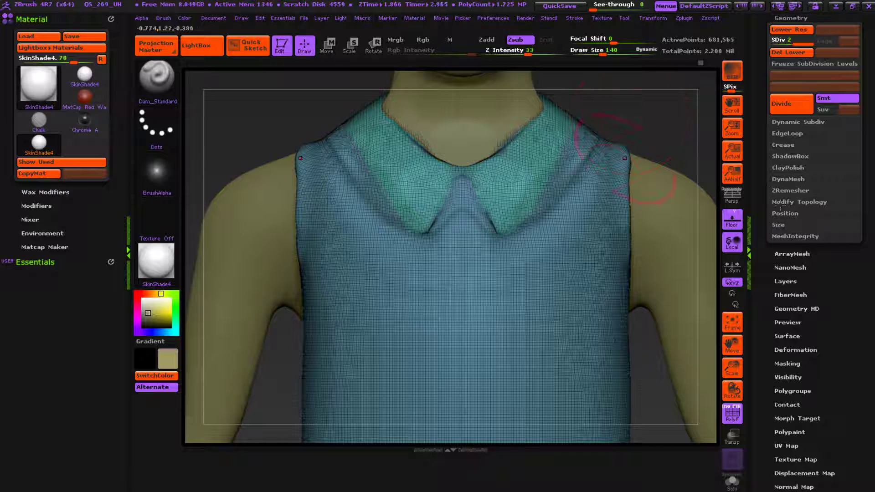
right_click_drag(643, 125, 626, 192, "alt")
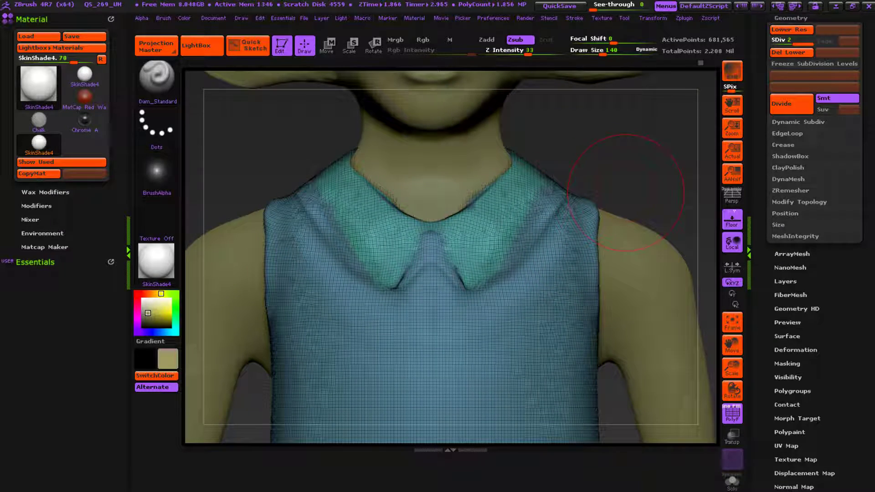
left_click(732, 414)
right_click_drag(473, 130, 477, 156, "alt")
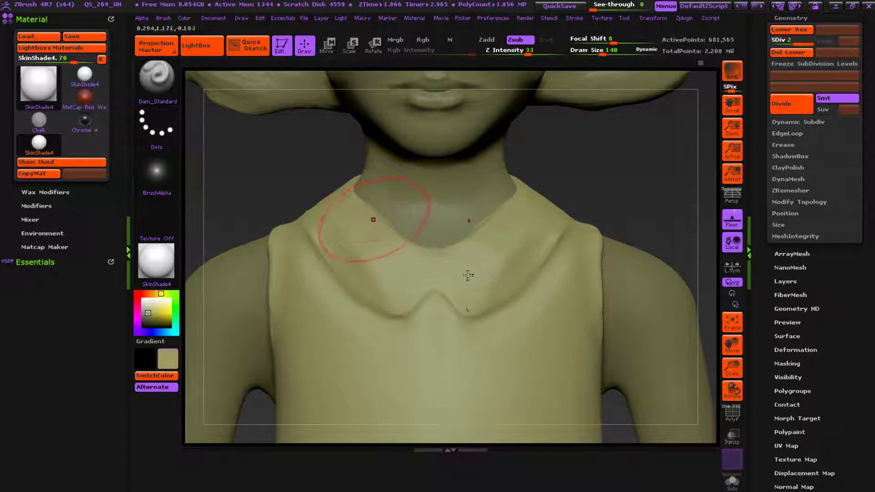
Step: Undo the last stroke, then recarve the collar's front neckline edge with Dam_Standard and smooth it
key("ctrl+z")
mouse_move(417, 237)
left_mouse_down()
mouse_move(375, 212)
mouse_move(387, 231)
mouse_move(436, 259)
left_mouse_up()
left_click_drag(406, 233, 374, 204, "shift")
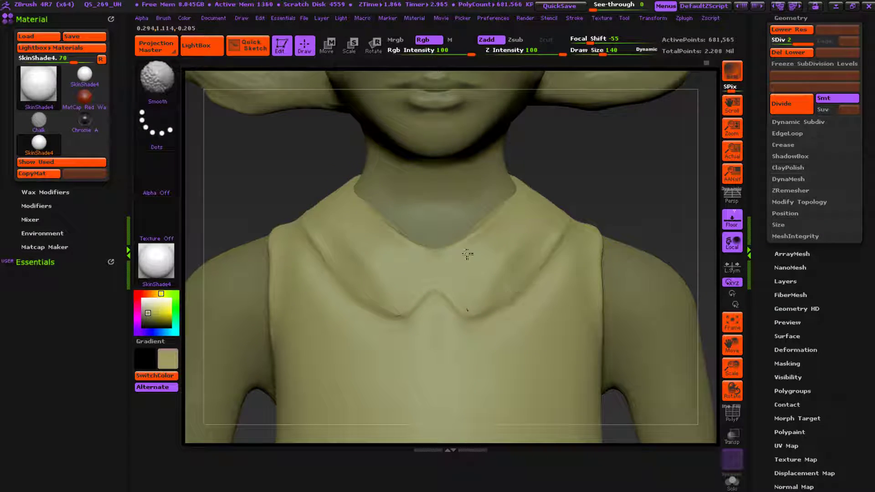
mouse_move(753, 267)
left_mouse_down()
mouse_move(787, 254)
mouse_move(773, 256)
left_mouse_up()
Step: Build up the collar's neckline edge with the ClayBuildup brush at a Draw Size of 34
key("b")
key("c")
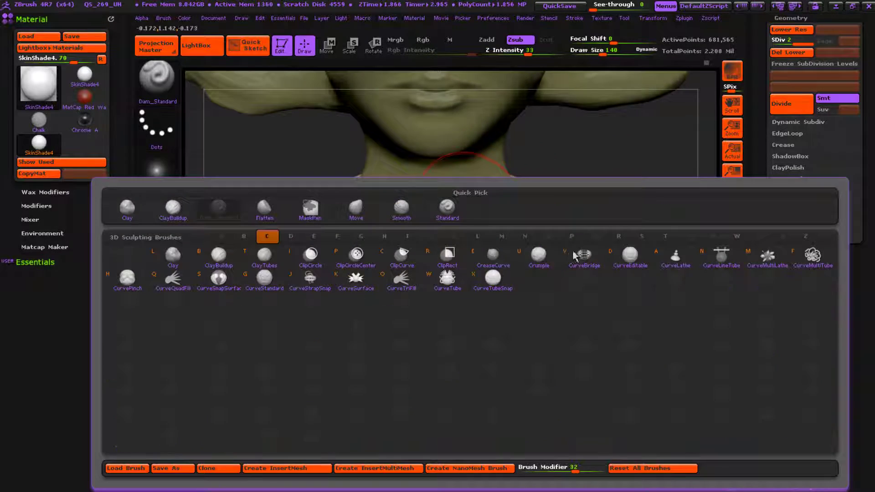
key("b")
left_click_drag(374, 203, 416, 229)
key("ctrl+z")
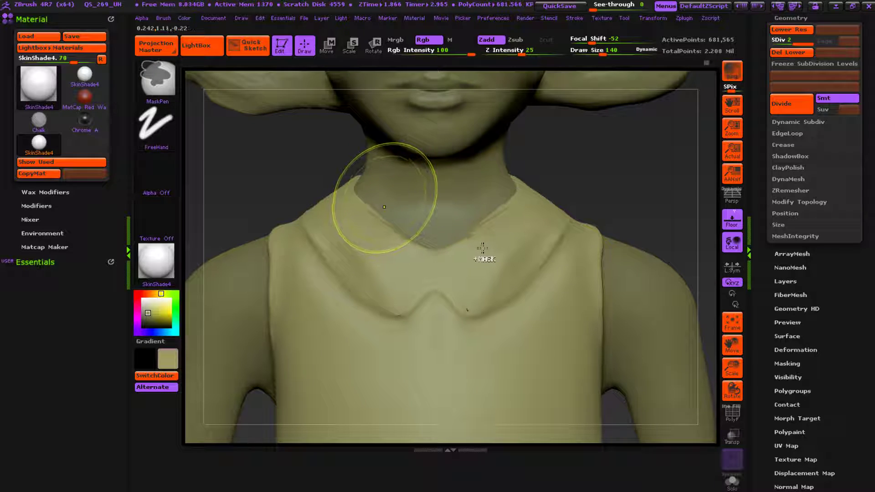
key("s")
key("s")
mouse_move(392, 207)
left_mouse_down()
mouse_move(377, 205)
mouse_move(367, 190)
left_mouse_up()
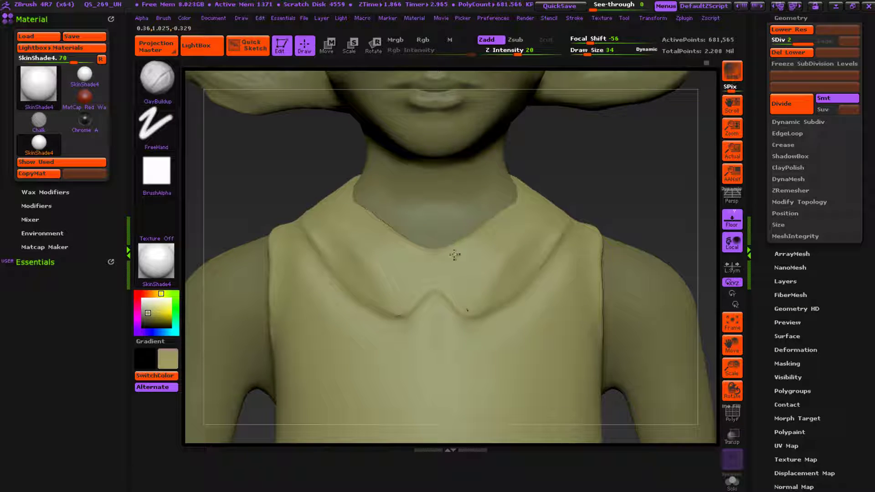
Step: Smooth the built-up neckline edge, checking it from the side and the front
mouse_move(719, 233)
left_mouse_down()
mouse_move(793, 217)
mouse_move(770, 242)
mouse_move(721, 263)
mouse_move(752, 262)
left_mouse_up()
mouse_move(661, 269)
left_mouse_down()
mouse_move(601, 273)
mouse_move(627, 272)
left_mouse_up()
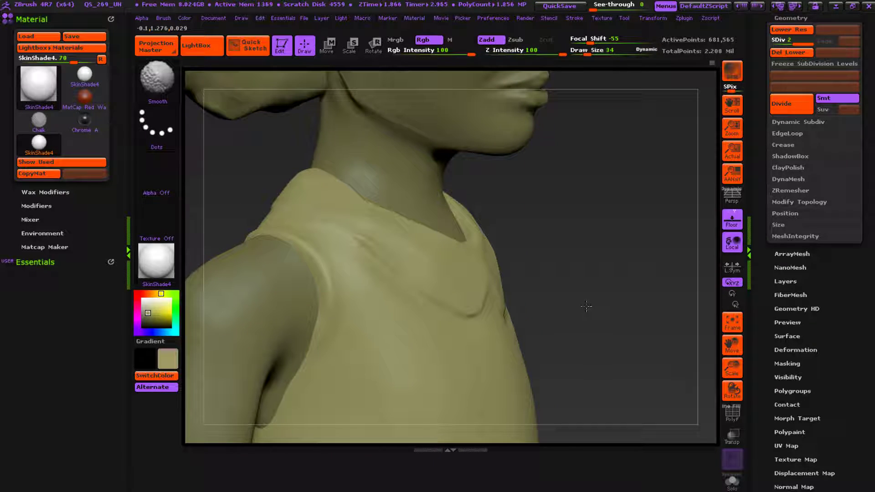
left_click_drag(699, 268, 599, 224)
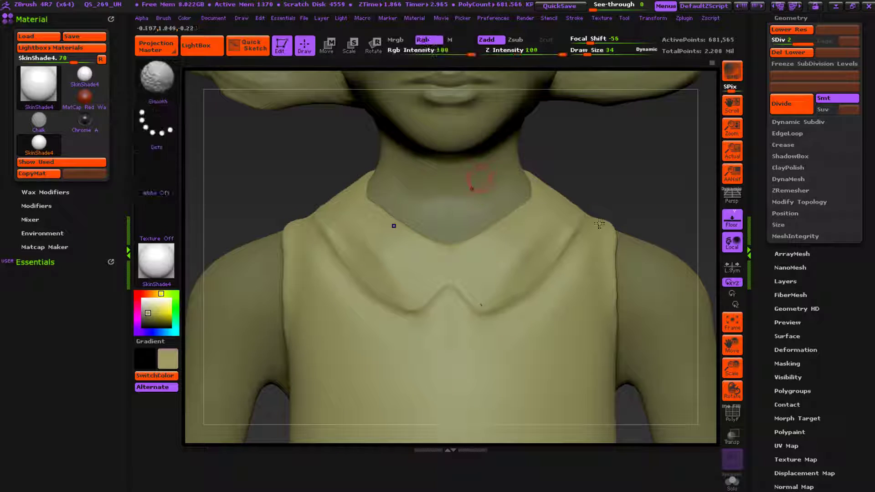
left_click_drag(707, 212, 689, 207, "alt")
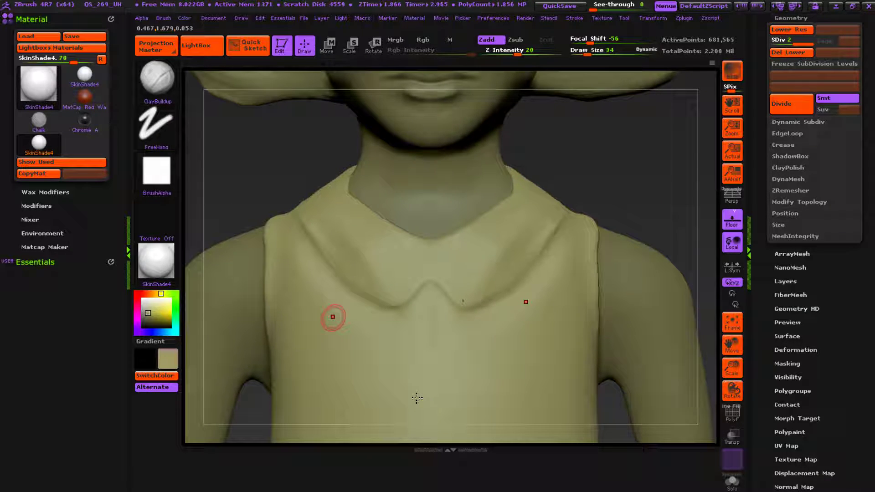
Step: Sharpen the notch between the collar points with Dam_Standard at a Draw Size of 52 and smooth the area above it
key("b")
key("d")
key("s")
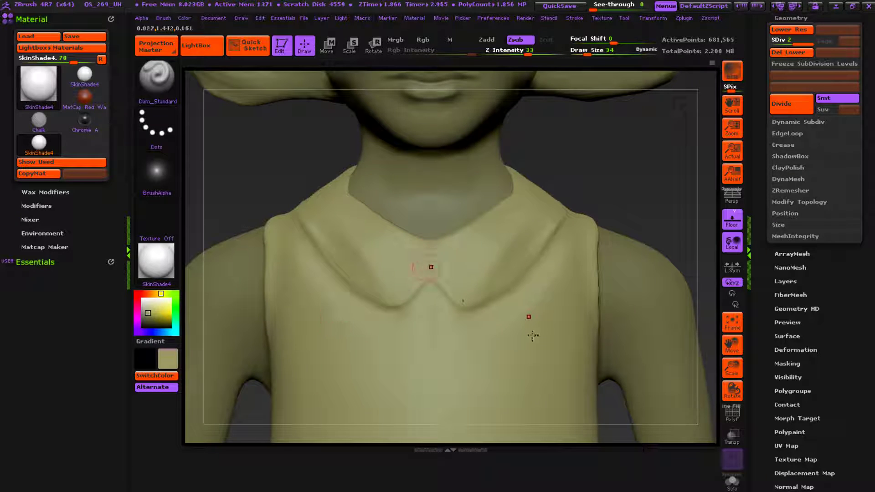
key("s")
mouse_move(425, 289)
left_mouse_down()
mouse_move(437, 290)
mouse_move(417, 286)
mouse_move(432, 276)
left_mouse_up()
key("ctrl+z")
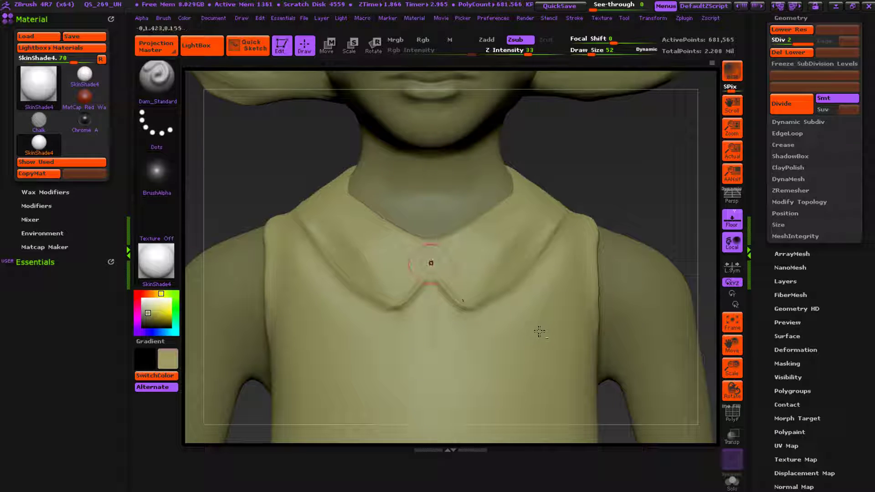
key("shift")
mouse_move(411, 291)
left_mouse_down("shift")
mouse_move(431, 271)
mouse_move(416, 277)
mouse_move(436, 243)
left_mouse_up("shift")
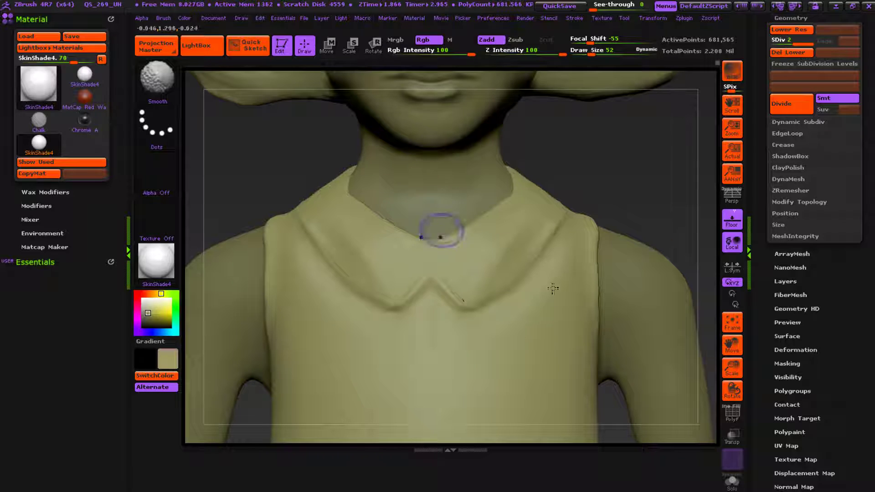
Step: Carve the collar's outer edge across the top of the shoulder with Dam_Standard and smooth the crease
left_click_drag(595, 187, 685, 169)
left_click_drag(859, 212, 775, 219)
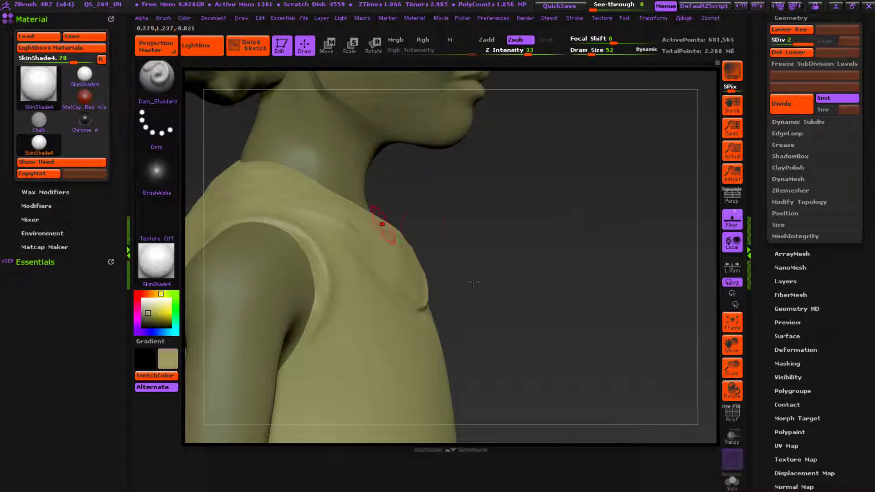
left_click_drag(606, 259, 549, 260)
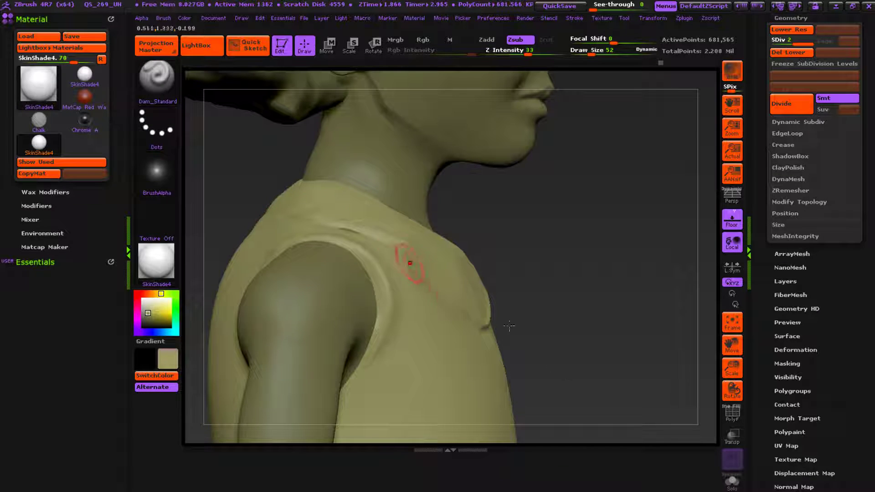
left_click_drag(324, 258, 455, 296, "alt")
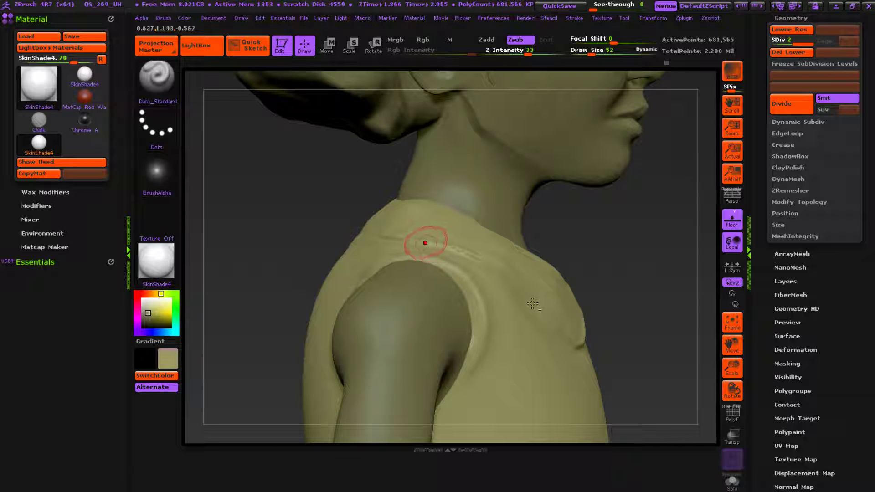
key("shift")
left_click_drag(520, 275, 437, 237, "shift")
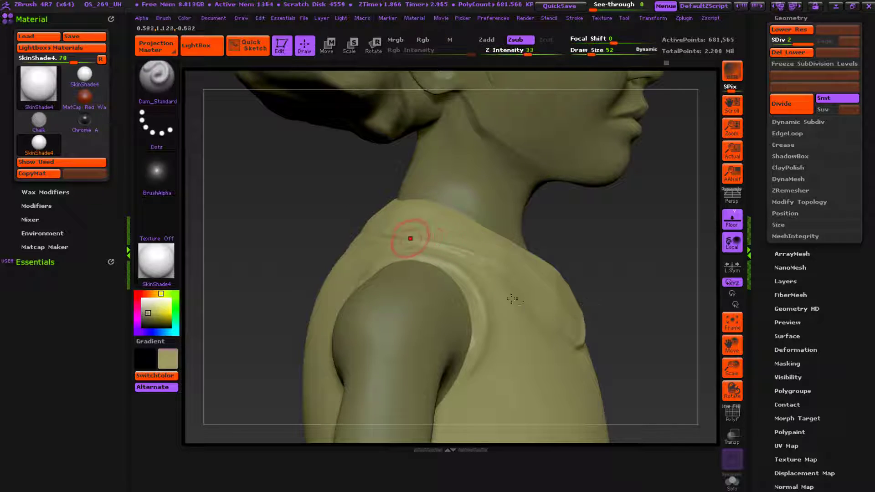
Step: Continue the collar's outer edge around the shoulder so it stands out from the dress in front view
left_click_drag(647, 278, 567, 260)
left_click_drag(340, 214, 269, 176)
key("shift")
right_click_drag(480, 296, 327, 293, "alt")
mouse_move(585, 166)
left_mouse_down()
mouse_move(665, 212)
mouse_move(712, 212)
mouse_move(656, 187)
mouse_move(616, 190)
mouse_move(798, 240)
mouse_move(748, 201)
mouse_move(705, 217)
left_mouse_up()
key("shift")
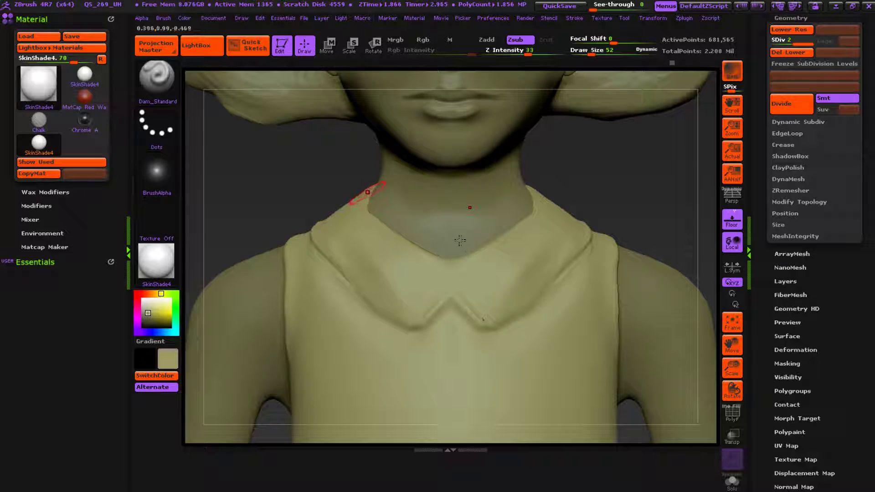
left_click_drag(345, 239, 755, 299)
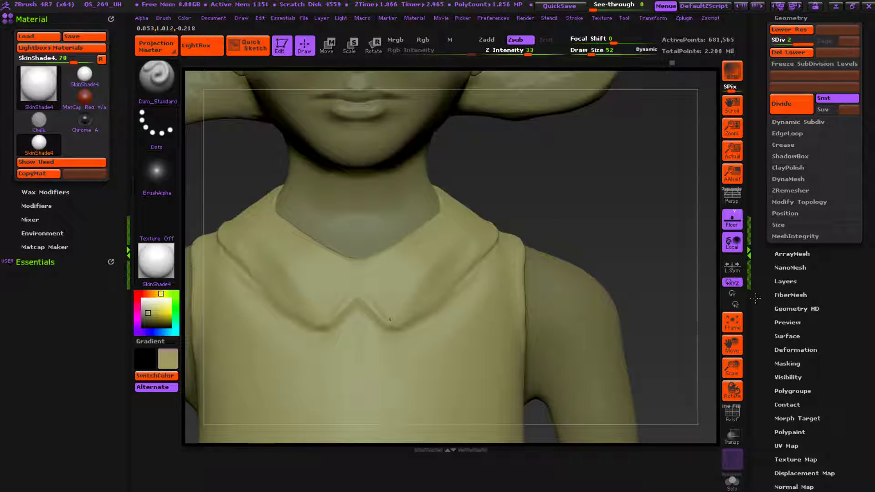
Step: Carve short creases into both sides of the dress's waist with Dam_Standard at a Draw Size of 185
left_click_drag(781, 213, 798, 175, "alt")
mouse_move(612, 179)
left_mouse_down("alt")
mouse_move(631, 185)
mouse_move(639, 158)
mouse_move(715, 238)
mouse_move(821, 201)
left_mouse_up("alt")
mouse_move(686, 176)
left_mouse_down("alt")
mouse_move(678, 234)
mouse_move(732, 142)
mouse_move(731, 95)
left_mouse_up("alt")
mouse_move(491, 317)
left_mouse_down()
mouse_move(461, 303)
mouse_move(470, 311)
mouse_move(465, 297)
left_mouse_up()
key("ctrl+z")
key("ctrl+z")
key("s")
left_click_drag(422, 265, 463, 298)
key("ctrl+z")
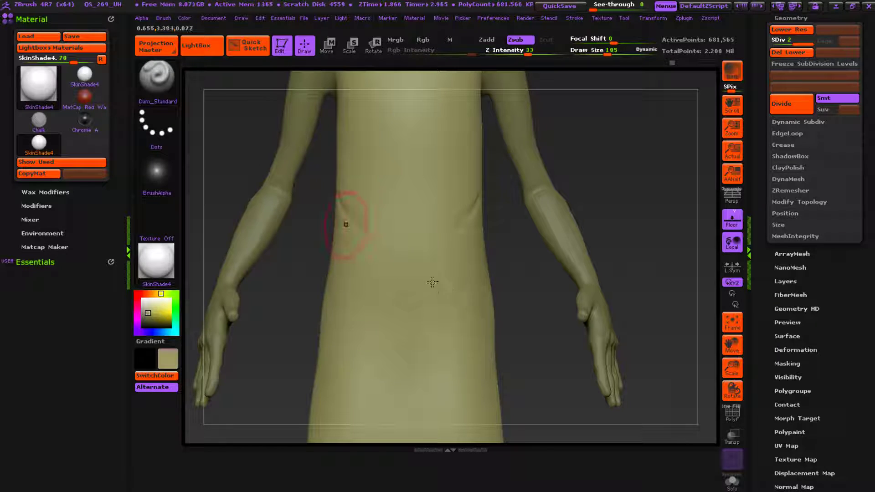
Step: Extend the waist creases around the side of the dress and soften them with Smooth
left_click_drag(585, 167, 506, 276, "shift")
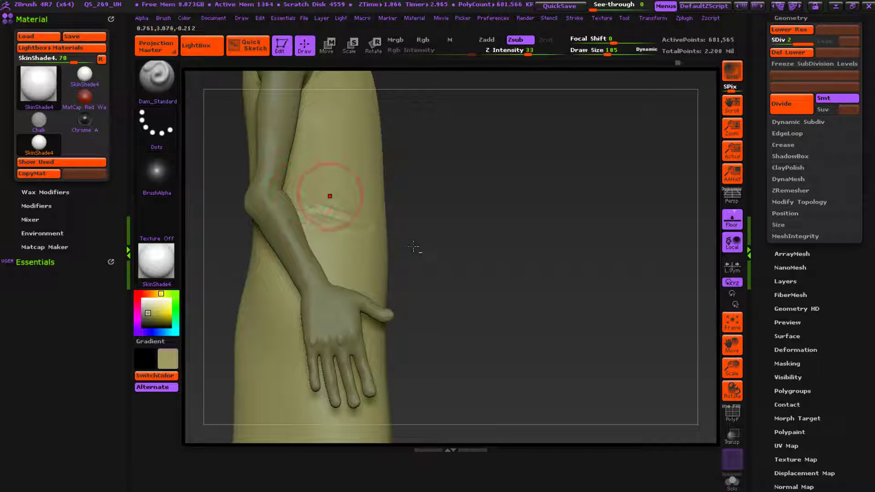
left_click_drag(652, 278, 600, 302)
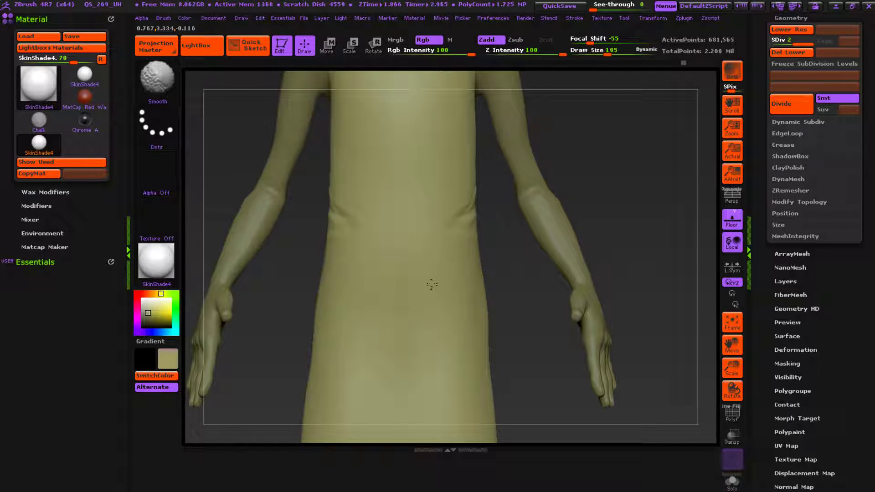
left_click_drag(639, 332, 715, 332)
left_click_drag(560, 229, 510, 141)
Step: Try out diagonal fabric folds across the lower skirt with Dam_Standard at a Focal Shift of -96, softening them with Smooth
left_click_drag(586, 429, 525, 228, "alt")
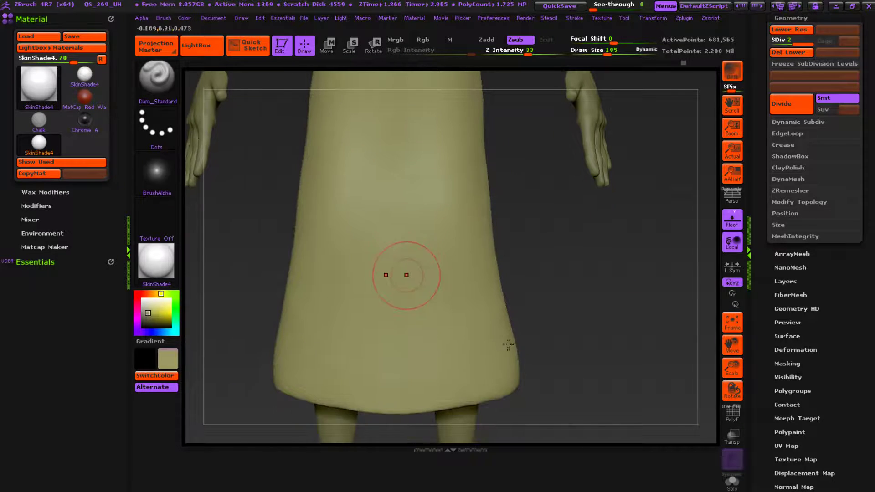
left_click_drag(440, 225, 302, 338)
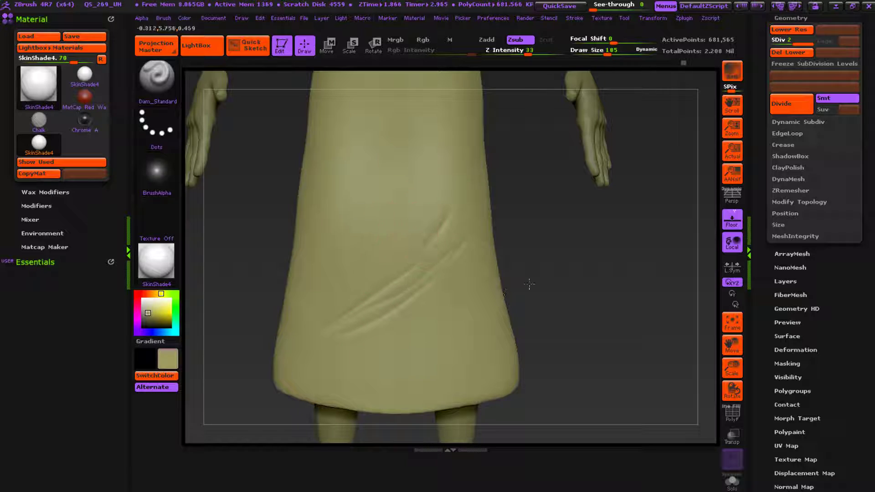
left_click_drag(613, 42, 575, 48)
mouse_move(362, 287)
left_mouse_down()
mouse_move(350, 296)
mouse_move(409, 226)
left_mouse_up()
left_click_drag(322, 318, 426, 231)
left_click_drag(332, 330, 416, 280)
left_click_drag(365, 320, 393, 305)
left_click_drag(369, 337, 428, 303)
left_click_drag(465, 267, 437, 295)
mouse_move(342, 341)
left_mouse_down()
mouse_move(395, 323)
mouse_move(393, 343)
mouse_move(420, 326)
mouse_move(396, 328)
left_mouse_up()
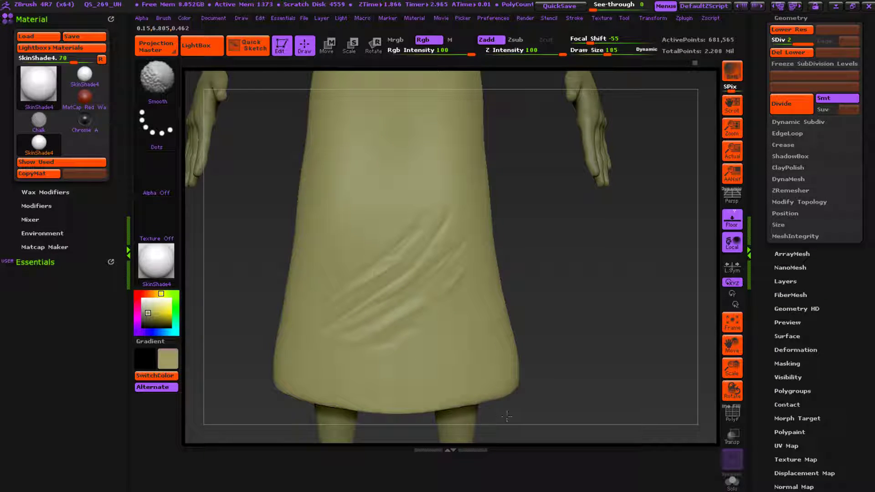
mouse_move(485, 333)
left_mouse_down("shift")
mouse_move(570, 264)
mouse_move(536, 313)
left_mouse_up("shift")
Step: Undo the diagonal folds on the lower skirt
mouse_move(625, 360)
left_mouse_down()
mouse_move(760, 384)
mouse_move(587, 293)
mouse_move(557, 218)
mouse_move(553, 289)
mouse_move(646, 316)
mouse_move(664, 375)
mouse_move(680, 305)
left_mouse_up()
left_click_drag(683, 362, 711, 348)
right_click_drag(687, 323, 679, 423, "ctrl")
key("space")
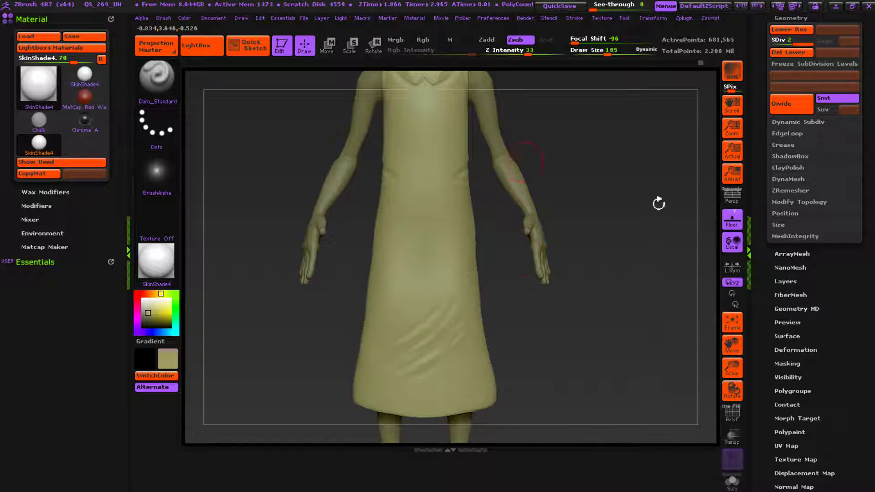
key("ctrl")
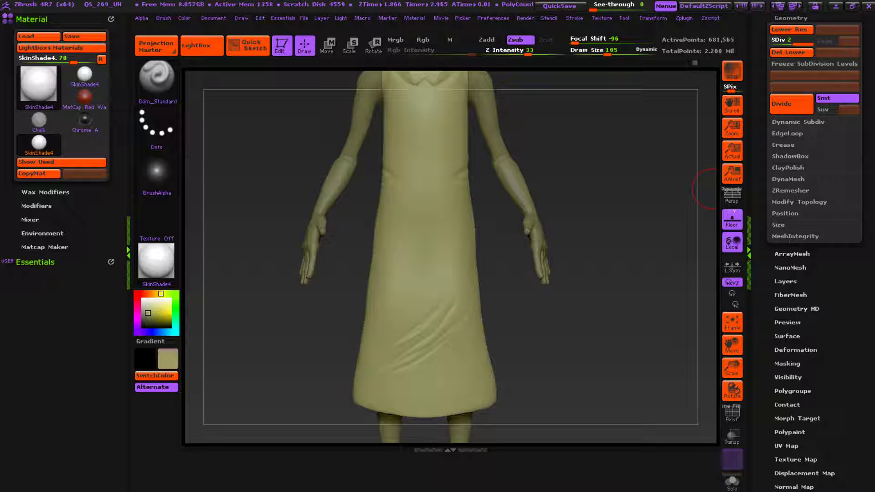
key("ctrl")
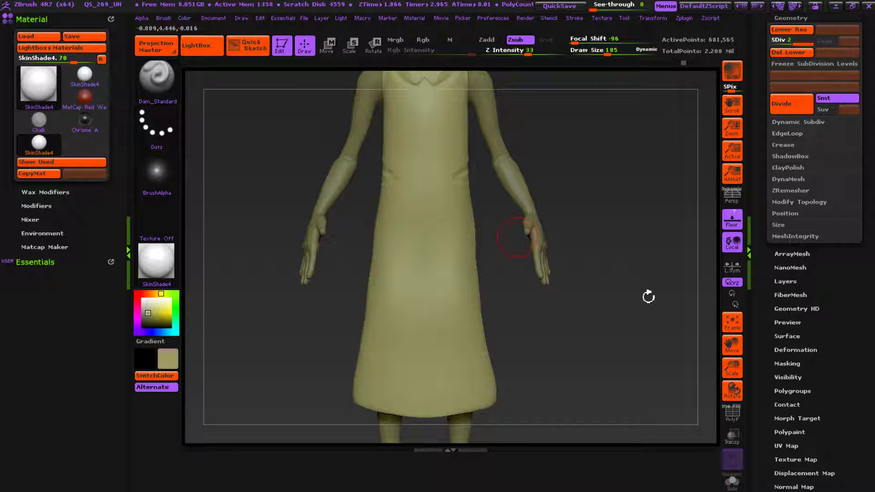
Step: Smooth the creases at the side of the dress's waist
key("shift")
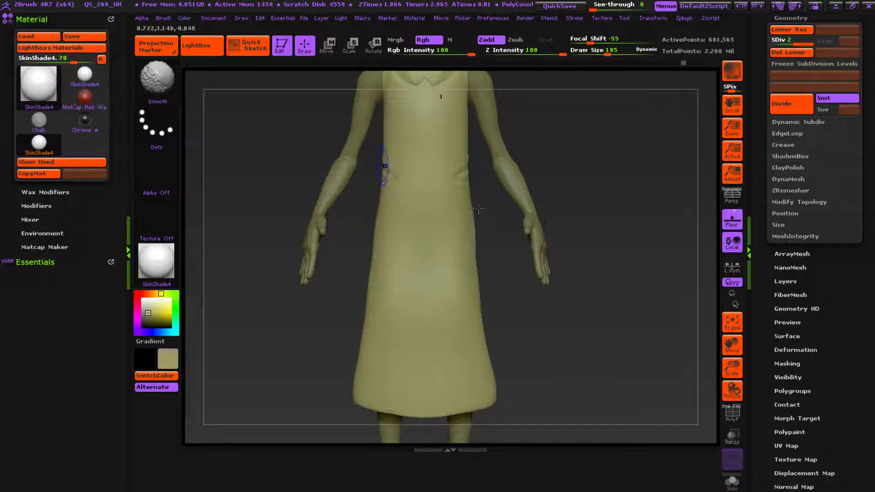
Step: Carve the fold creases at the sides of the dress's waist with Dam_Standard and soften them with Smooth
left_click(498, 254)
left_click(399, 237)
key("s")
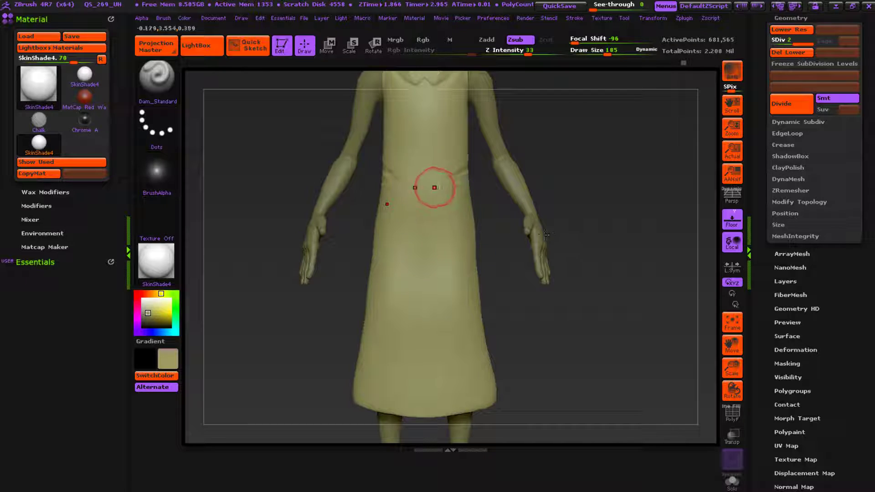
key("shift")
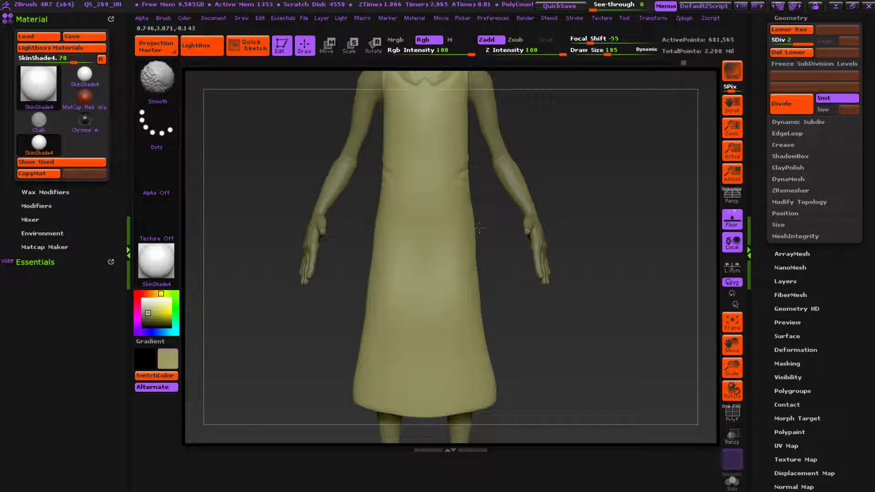
left_click_drag(492, 187, 570, 191)
left_click_drag(376, 178, 368, 165, "shift")
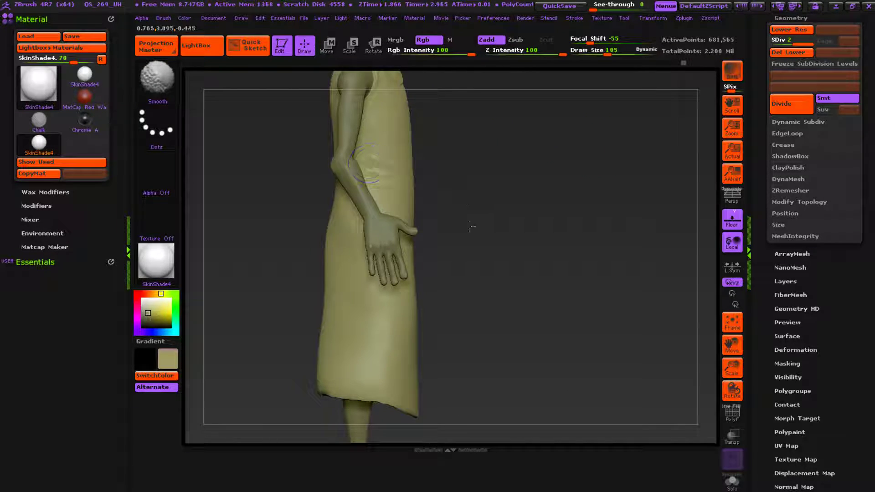
Step: Set the Dam_Standard brush's focal shift to 1 for detailing the back of the dress
mouse_move(652, 251)
left_mouse_down()
mouse_move(674, 239)
mouse_move(620, 239)
left_mouse_up()
left_click_drag(716, 165, 646, 226)
left_click_drag(683, 337, 821, 373)
left_click_drag(689, 365, 739, 362, "shift")
left_click_drag(638, 251, 678, 396, "alt")
left_click_drag(639, 312, 732, 323)
left_click_drag(639, 234, 673, 325, "alt")
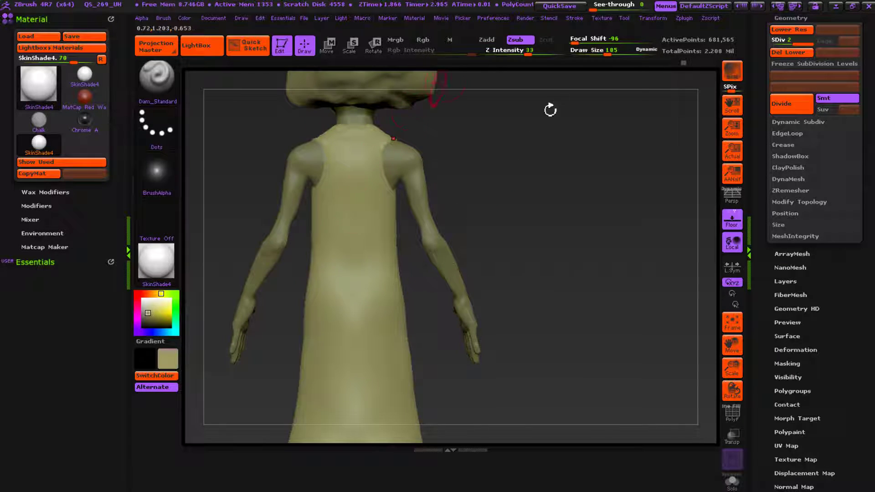
left_click_drag(584, 42, 602, 43)
mouse_move(753, 55)
left_mouse_down()
mouse_move(596, 41)
mouse_move(616, 42)
left_mouse_up()
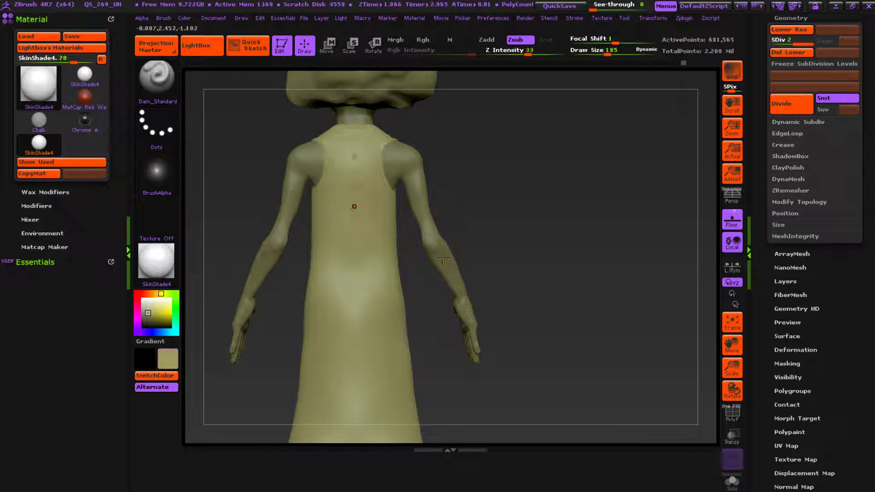
Step: Sculpt soft creases on the upper back and shoulders of the dress and smooth them
key("shift")
left_click_drag(445, 246, 446, 233, "shift")
left_click_drag(666, 218, 636, 219)
key("shift")
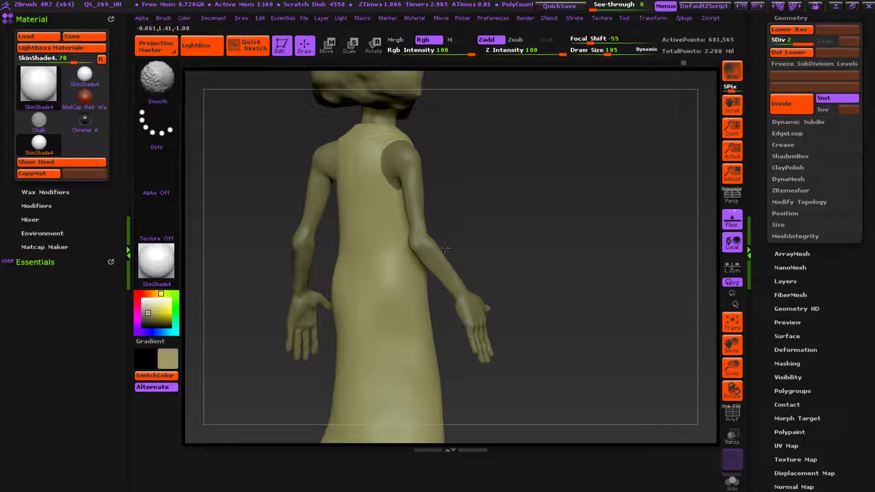
left_click_drag(439, 215, 439, 228, "shift")
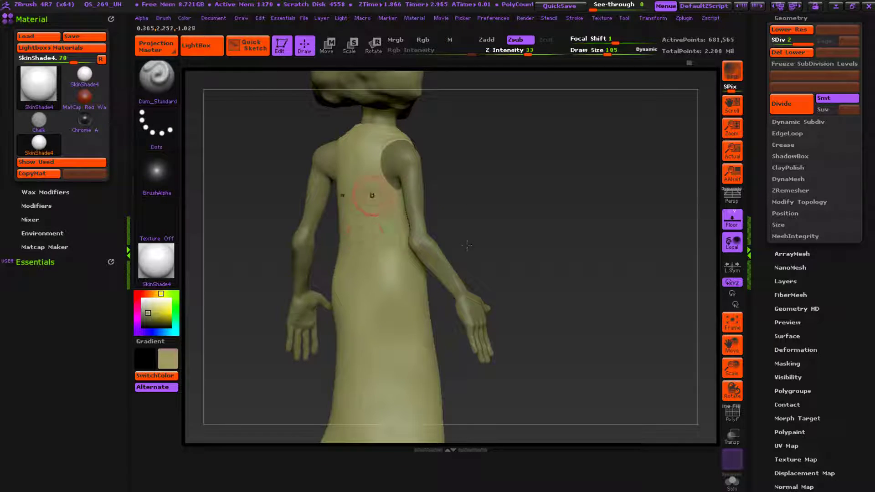
mouse_move(720, 233)
left_mouse_down()
mouse_move(699, 237)
mouse_move(728, 235)
mouse_move(702, 236)
mouse_move(717, 234)
mouse_move(695, 205)
mouse_move(699, 182)
left_mouse_up()
left_click_drag(454, 178, 445, 190, "shift")
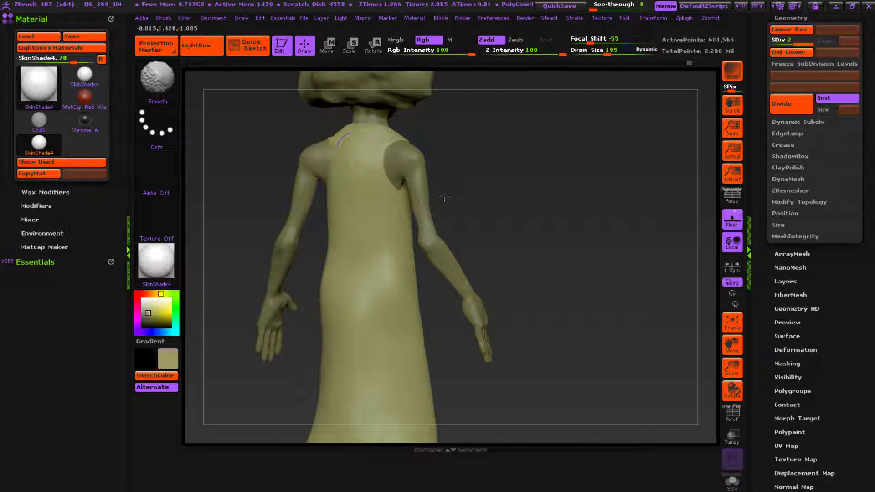
Step: Quick-save the project with the character's upper body in front view
mouse_move(504, 179)
left_mouse_down()
mouse_move(631, 235)
mouse_move(580, 232)
mouse_move(559, 209)
left_mouse_up()
left_click_drag(700, 204, 737, 37, "alt")
left_click_drag(661, 444, 676, 323)
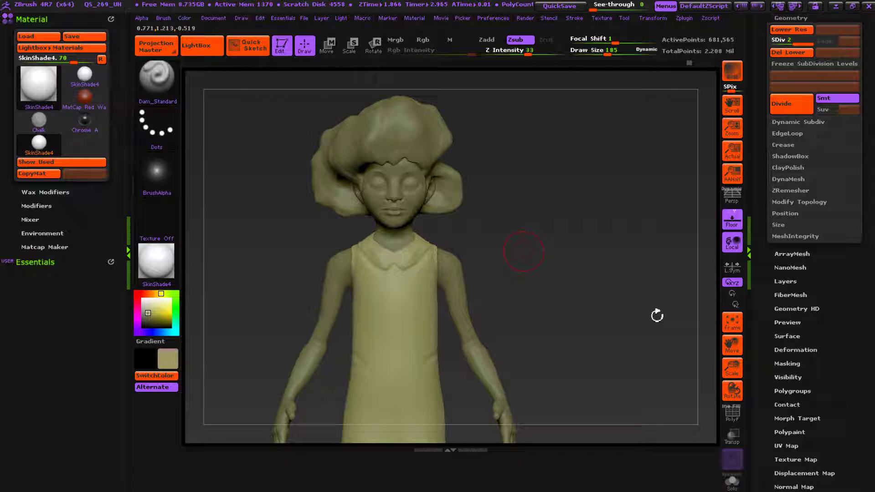
left_click(559, 5)
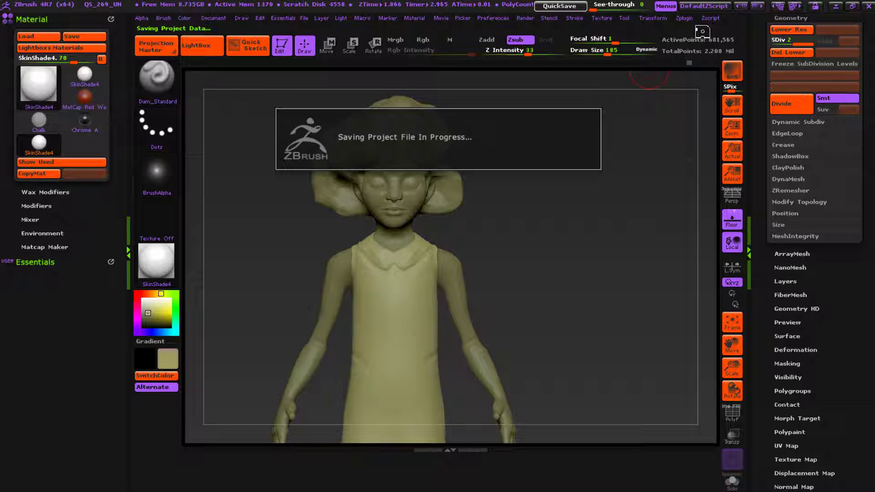
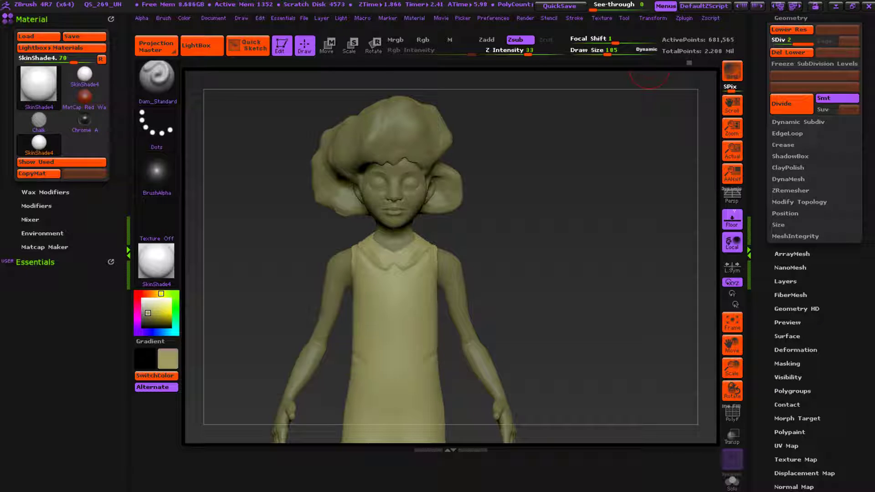
Step: Open the subtool list and make the Jacket the active, visible subtool
mouse_move(756, 399)
right_mouse_down("alt")
mouse_move(755, 281)
mouse_move(680, 351)
mouse_move(671, 399)
right_mouse_up("alt")
mouse_move(655, 393)
left_mouse_down()
mouse_move(606, 365)
mouse_move(611, 346)
mouse_move(707, 268)
left_mouse_up()
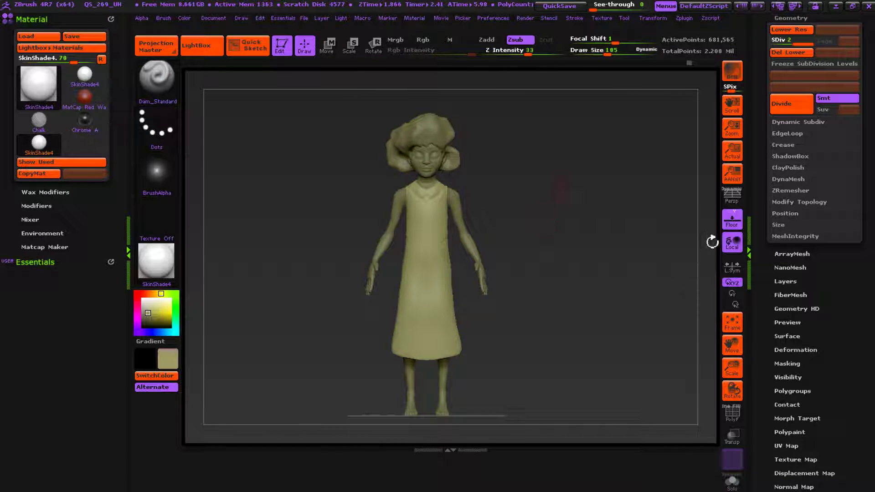
left_click_drag(761, 192, 760, 379)
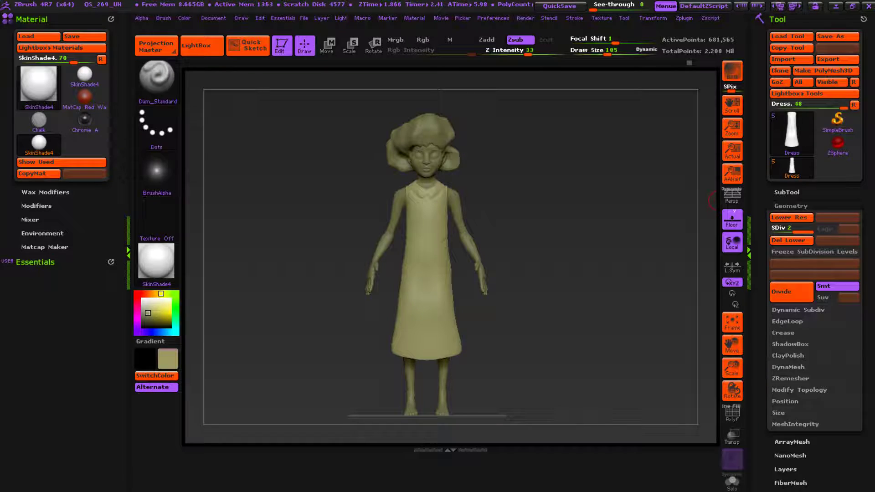
left_click(787, 192)
left_click(819, 210)
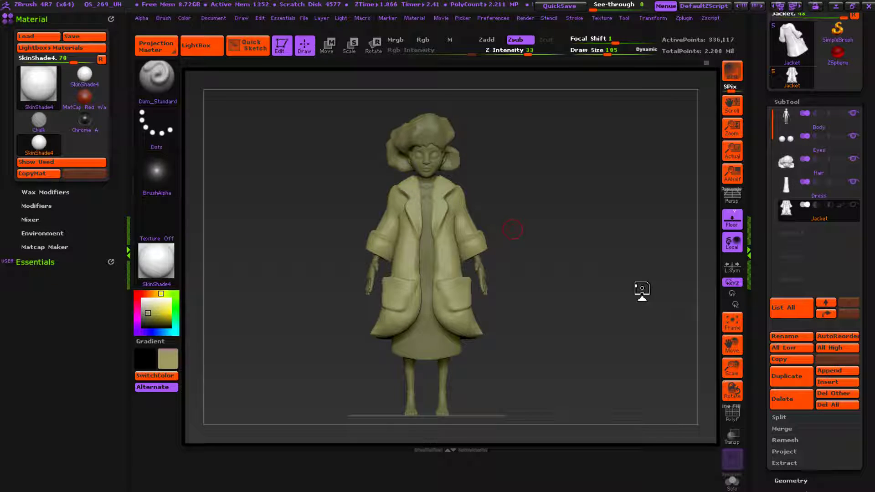
Step: Try to carve a Dam_Standard crease on the jacket's collar near the neckline
right_click_drag(755, 254, 741, 319, "ctrl")
right_click_drag(723, 208, 707, 149, "alt")
mouse_move(725, 294)
right_mouse_down("alt")
mouse_move(714, 192)
mouse_move(724, 251)
mouse_move(714, 287)
mouse_move(708, 261)
right_mouse_up("alt")
mouse_move(391, 132)
left_mouse_down()
mouse_move(387, 223)
mouse_move(391, 157)
left_mouse_up()
key("ctrl+z")
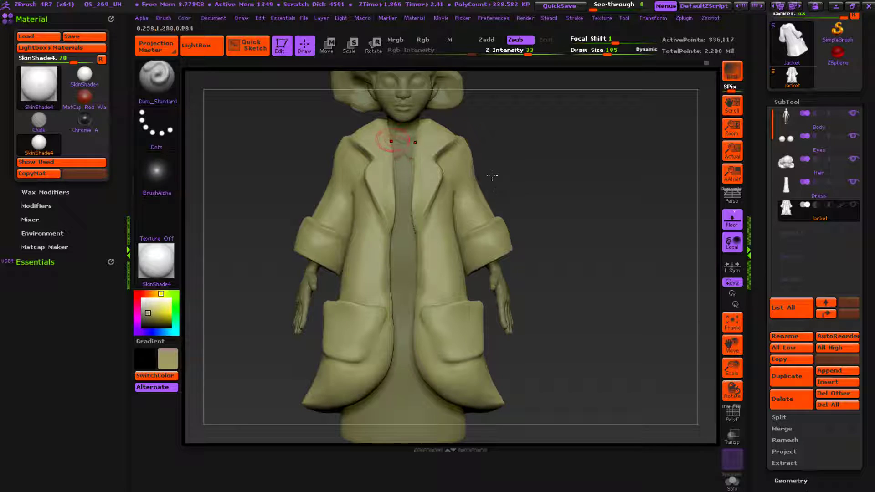
Step: Try to carve a crease along the jacket's curved front edge and hem
left_click_drag(703, 234, 738, 238)
right_click_drag(616, 207, 608, 136, "alt")
mouse_move(360, 391)
left_mouse_down("alt")
mouse_move(337, 268)
mouse_move(340, 290)
mouse_move(382, 255)
left_mouse_up("alt")
key("ctrl+z")
key("ctrl+z")
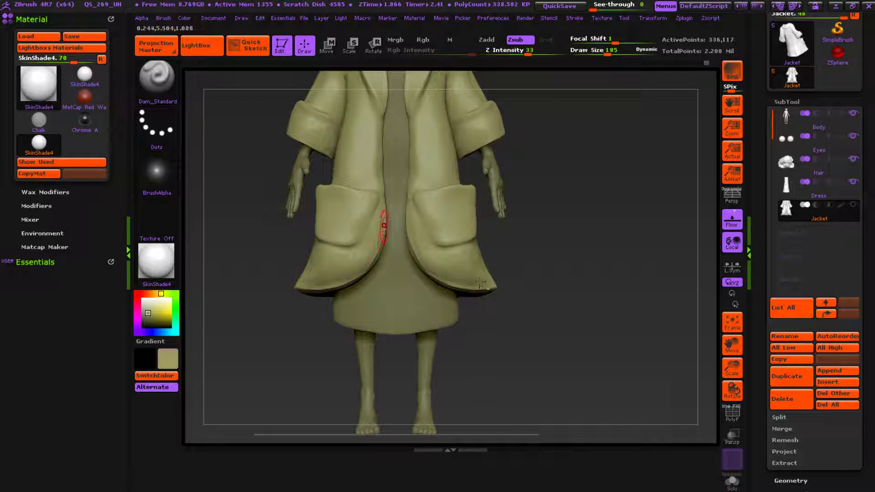
key("ctrl+z")
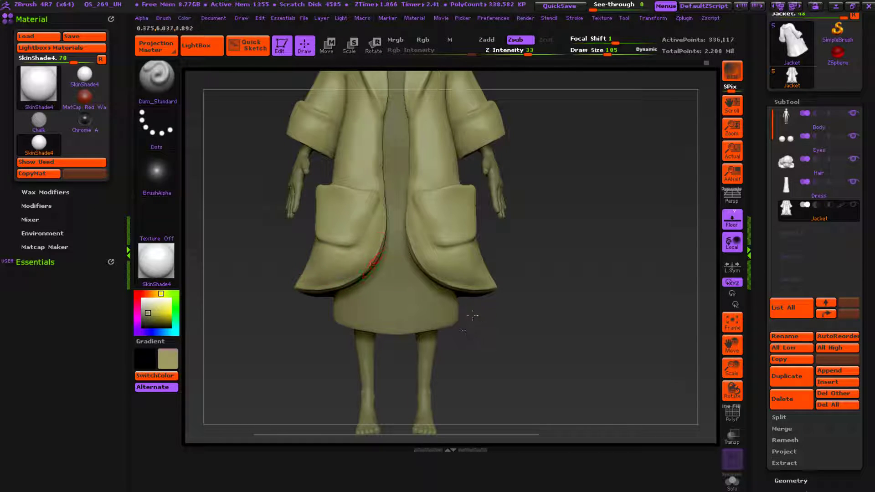
key("ctrl+z")
mouse_move(379, 253)
left_mouse_down()
mouse_move(303, 288)
mouse_move(311, 286)
left_mouse_up()
key("ctrl+z")
Step: Carve and smooth the jacket's front opening edges beside and above the pockets
key("shift")
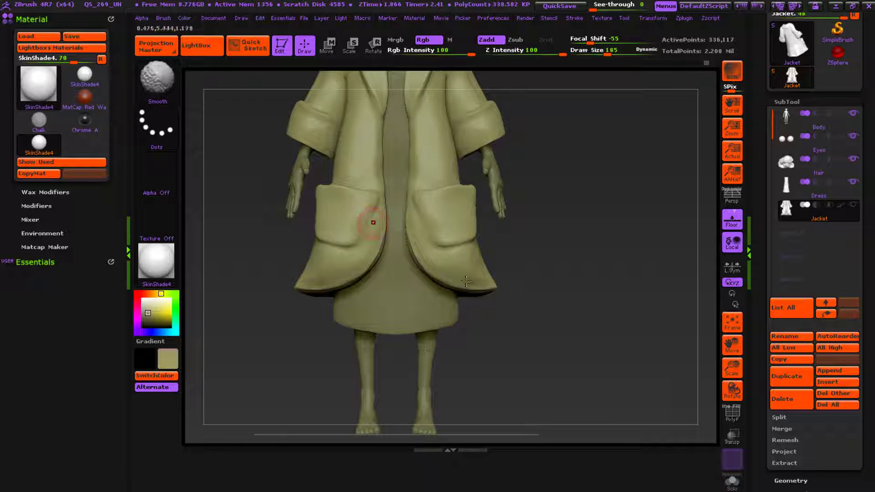
mouse_move(357, 422)
left_mouse_down()
mouse_move(308, 422)
mouse_move(280, 402)
left_mouse_up()
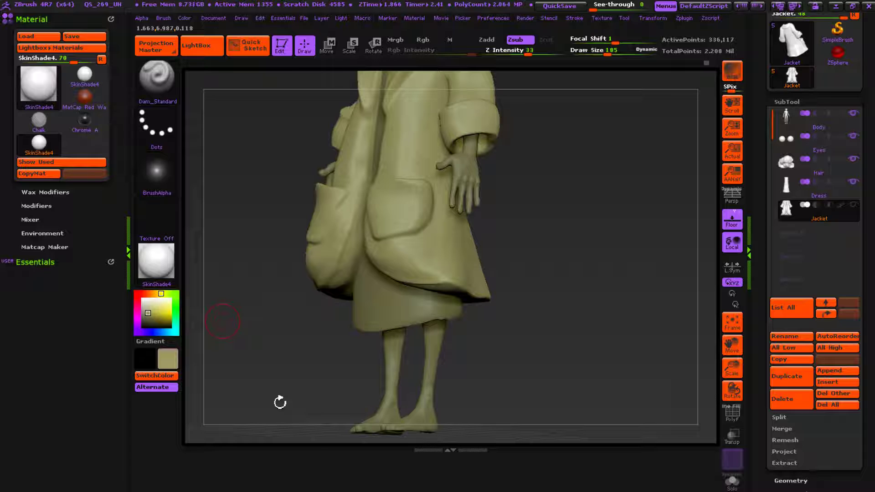
left_click_drag(461, 404, 454, 445, "shift")
left_click_drag(704, 347, 810, 359)
left_click_drag(706, 354, 653, 358, "shift")
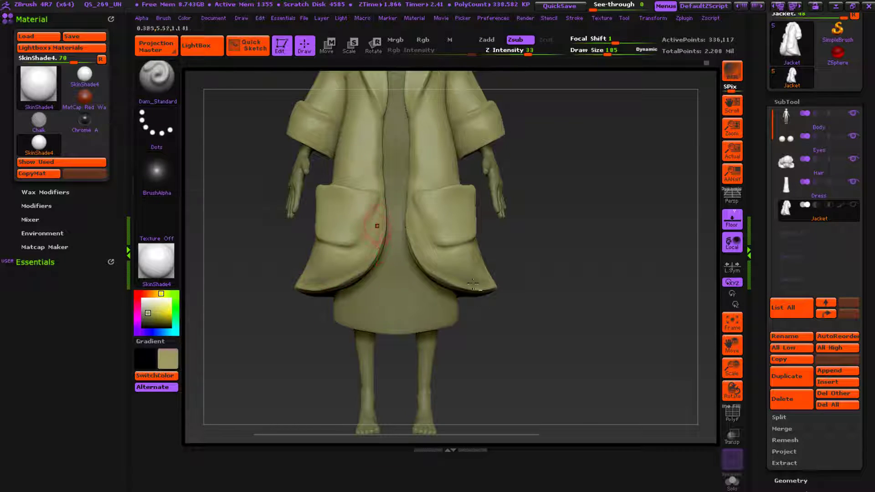
mouse_move(672, 188)
left_mouse_down("alt")
mouse_move(691, 275)
mouse_move(687, 269)
left_mouse_up("alt")
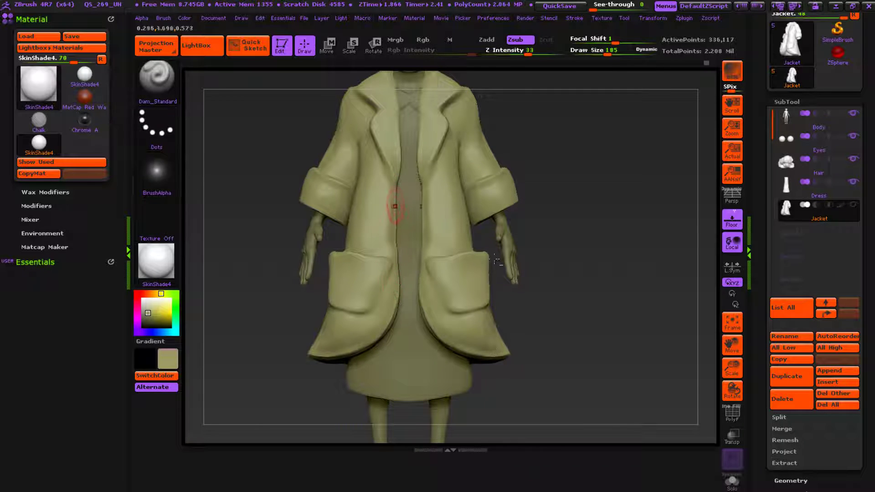
left_click_drag(395, 251, 400, 275)
left_click_drag(396, 209, 397, 224, "shift")
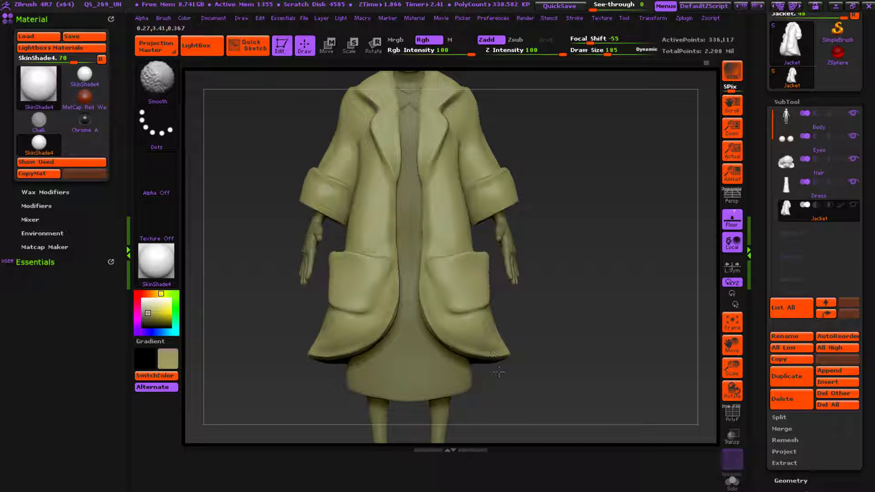
Step: Refine the jacket's side hem and outer pocket edges with Dam_Standard strokes and smoothing
mouse_move(329, 405)
left_mouse_down("alt")
mouse_move(326, 324)
mouse_move(384, 420)
mouse_move(394, 365)
left_mouse_up("alt")
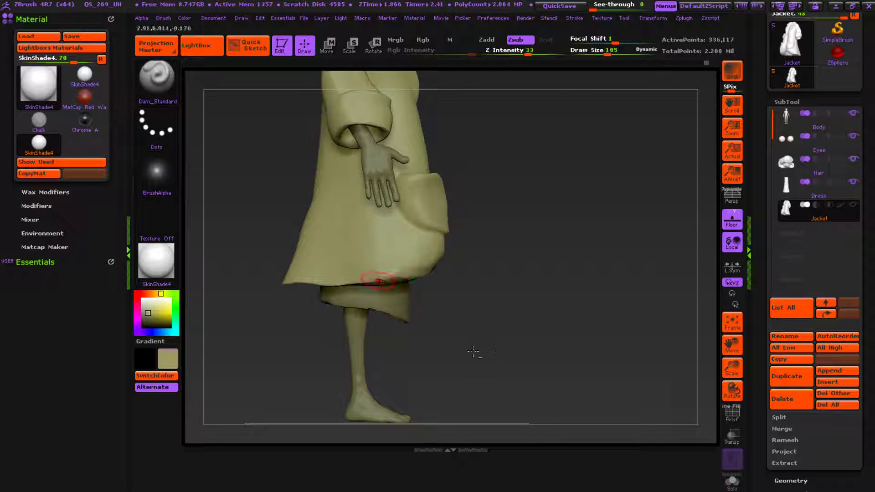
key("shift")
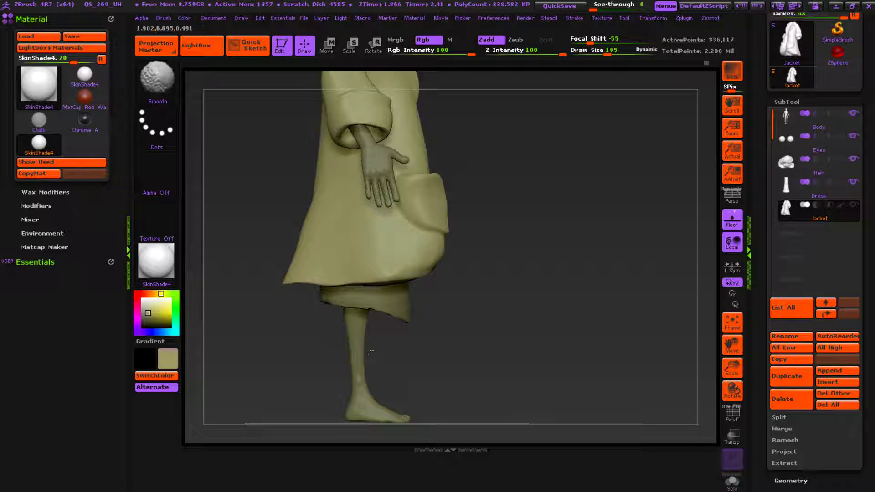
left_click_drag(495, 346, 670, 365)
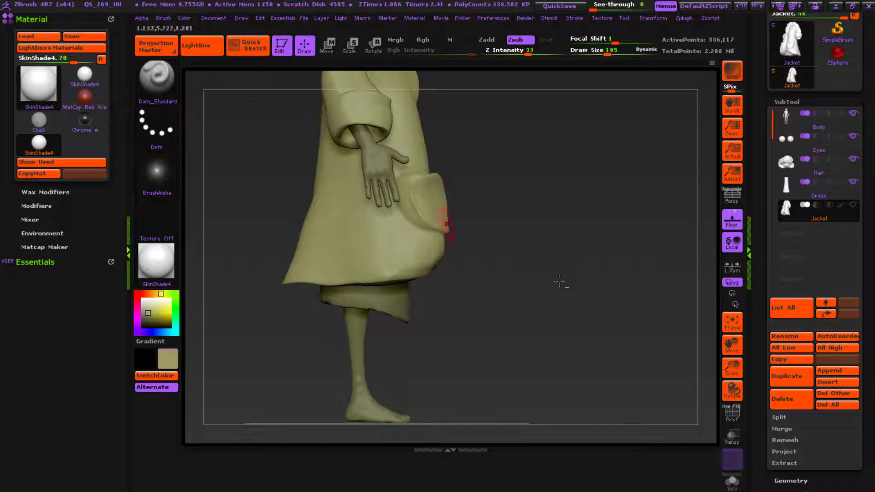
key("shift")
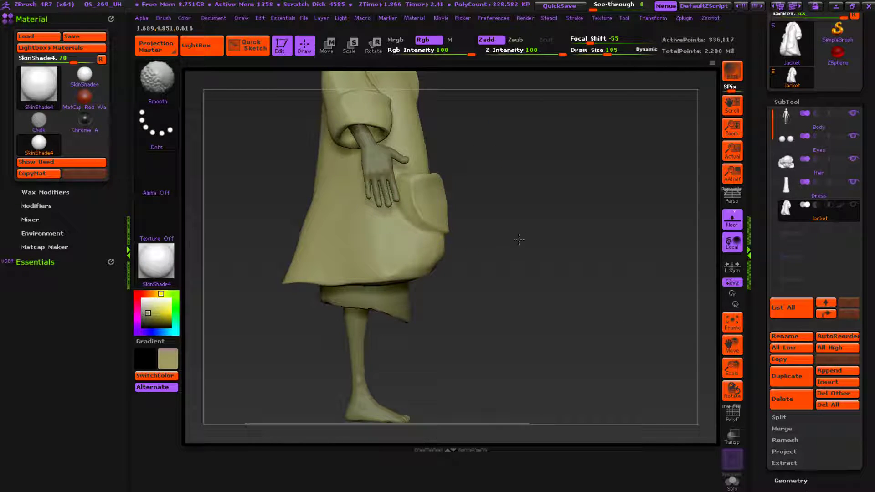
key("shift")
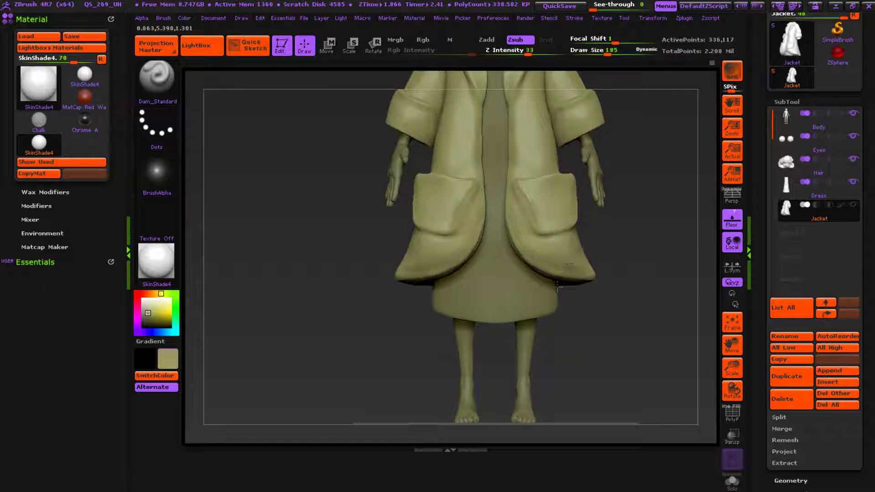
key("shift")
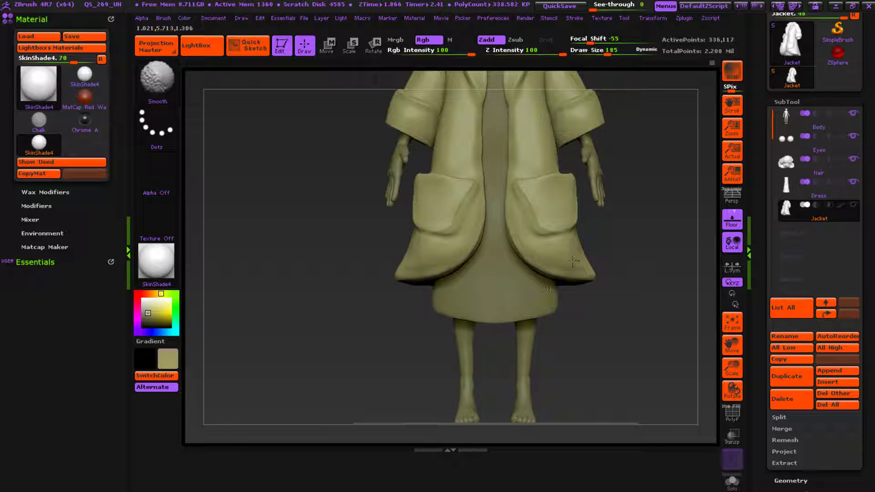
Step: Deepen the creases around the jacket pockets' inner and lower edges and smooth the surrounding cloth
left_click_drag(436, 349, 376, 413, "alt")
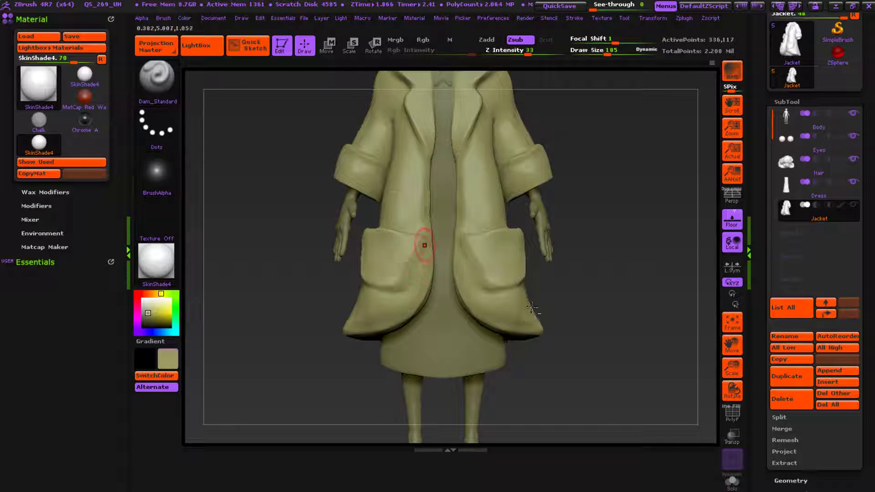
key("shift")
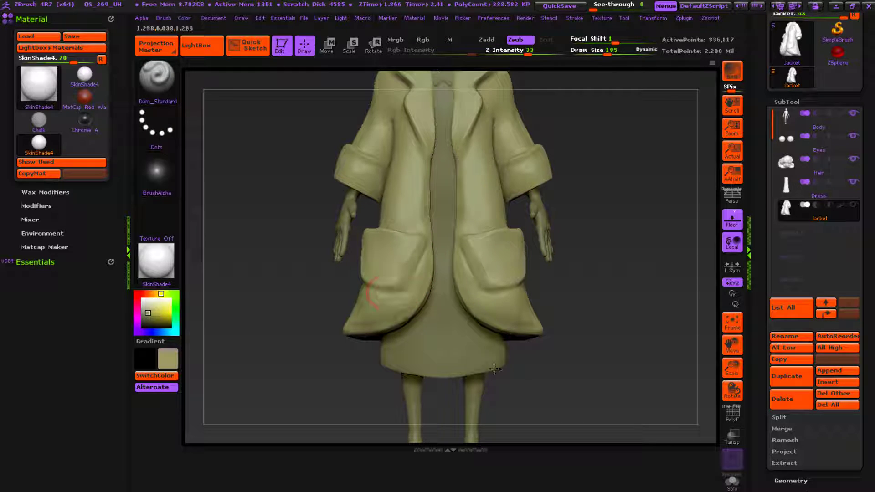
mouse_move(407, 288)
left_mouse_down("shift")
mouse_move(383, 291)
mouse_move(405, 290)
left_mouse_up("shift")
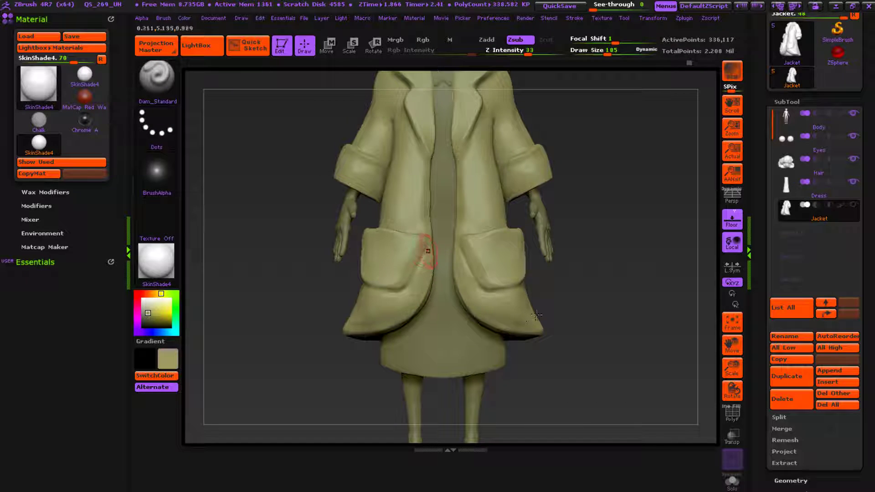
left_click_drag(538, 406, 716, 360)
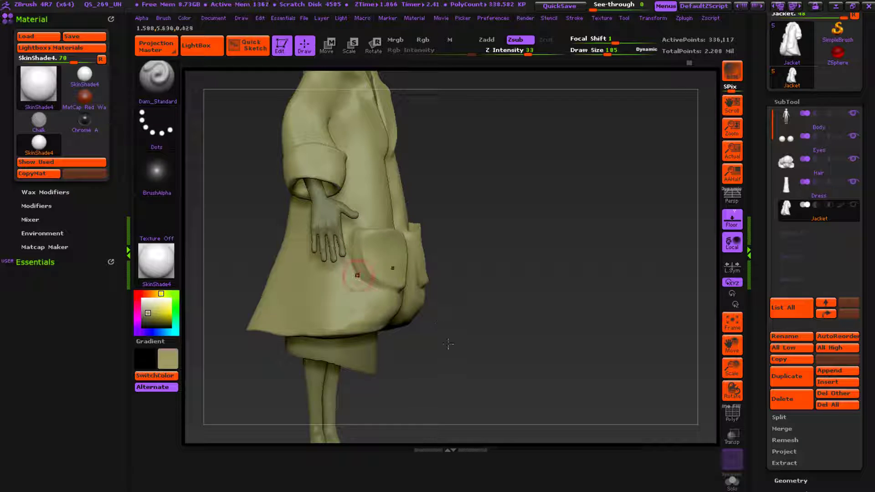
left_click_drag(552, 338, 565, 362)
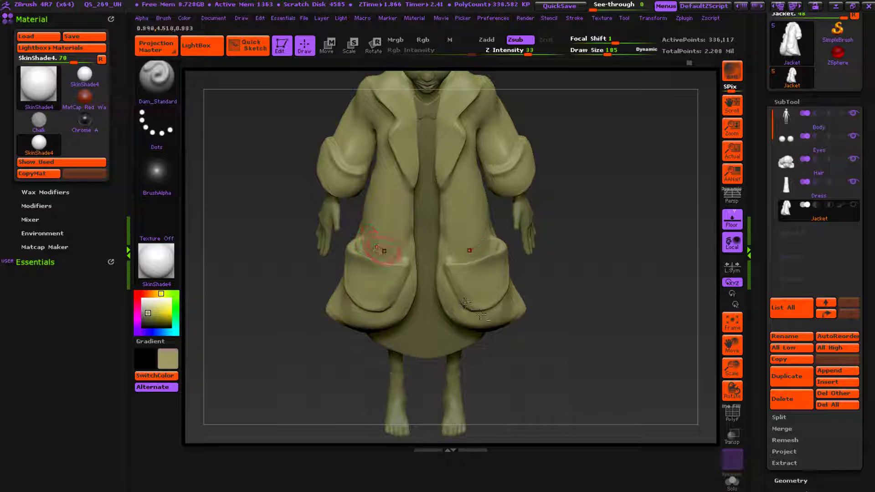
left_click_drag(788, 371, 759, 312)
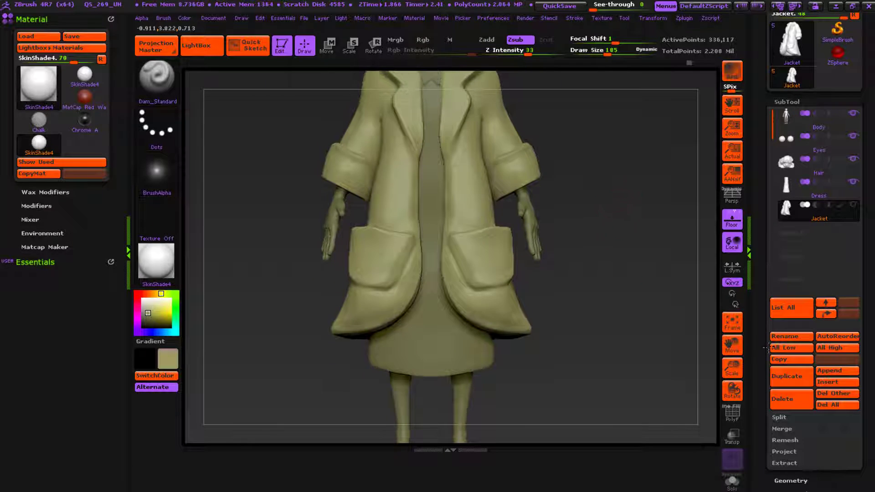
left_click_drag(757, 223, 756, 313, "alt")
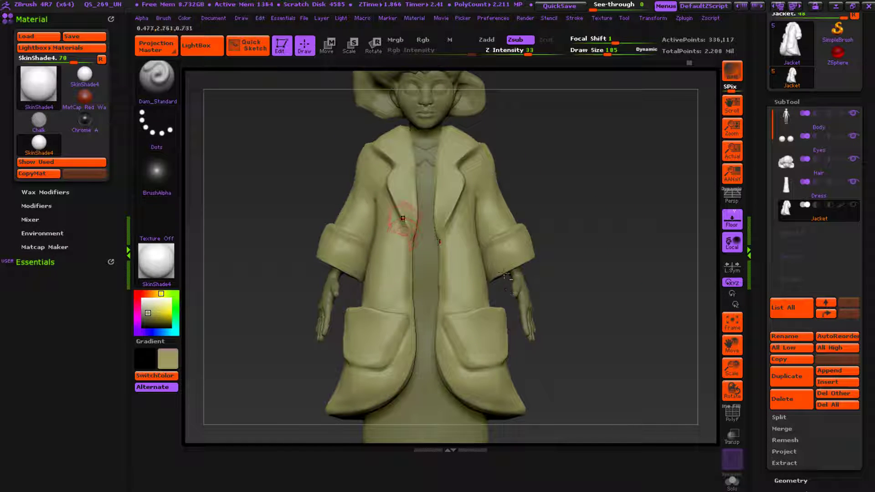
Step: Flatten the bump on the jacket's chest around the base of the lapels using the Flatten brush at draw size 411
left_click_drag(762, 162, 757, 202)
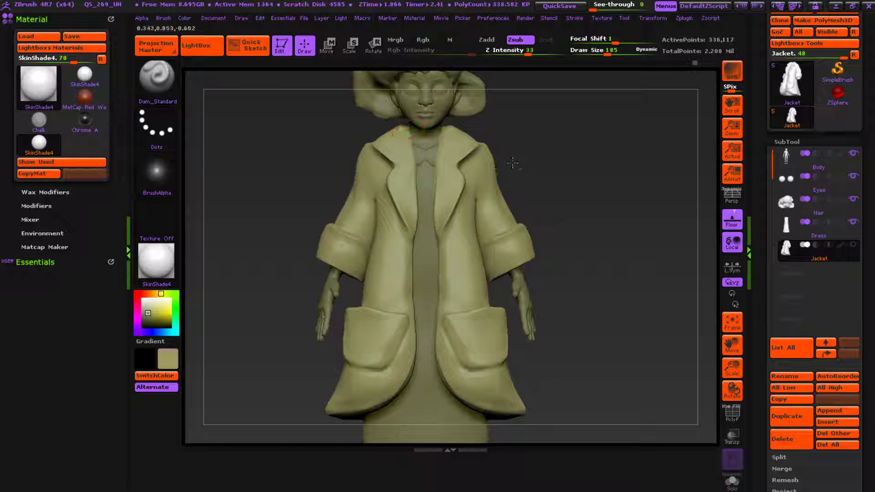
mouse_move(711, 222)
left_mouse_down()
mouse_move(725, 239)
mouse_move(765, 238)
mouse_move(672, 229)
mouse_move(631, 262)
mouse_move(697, 255)
left_mouse_up()
left_click_drag(597, 215, 588, 222, "alt")
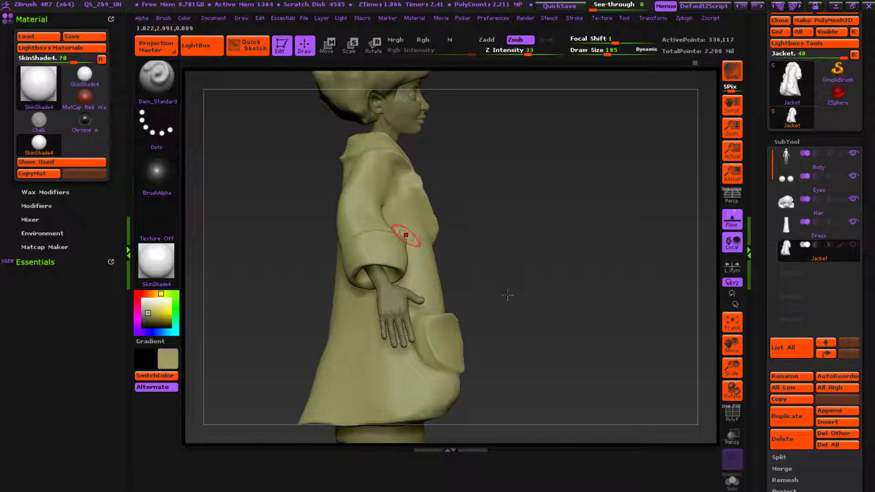
key("b")
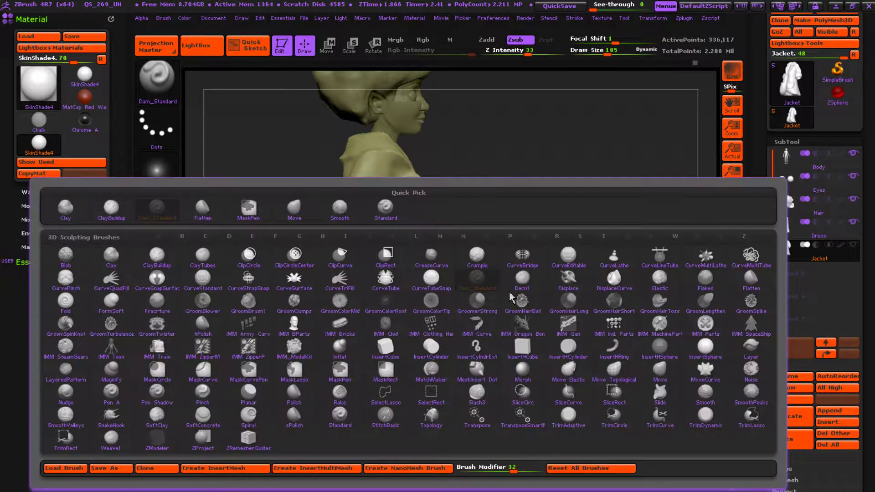
key("f")
key("a")
key("s")
left_click_drag(537, 289, 547, 287)
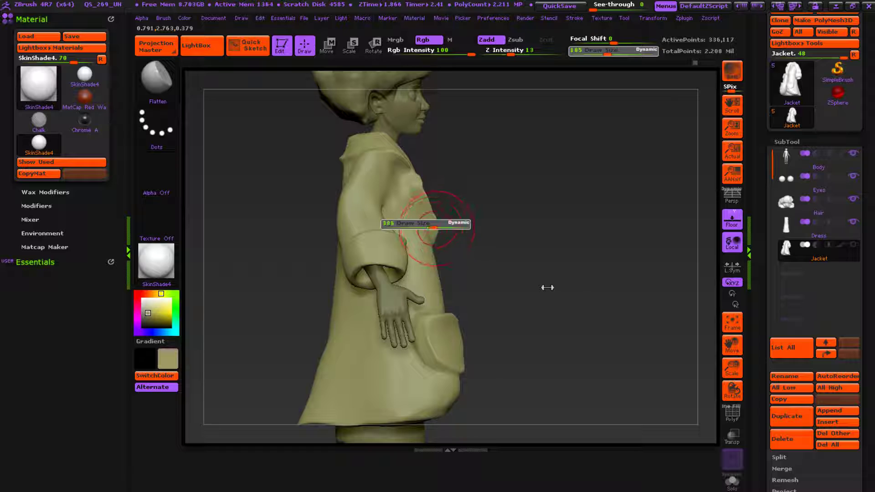
mouse_move(542, 238)
left_mouse_down()
mouse_move(536, 223)
mouse_move(540, 241)
mouse_move(534, 235)
left_mouse_up()
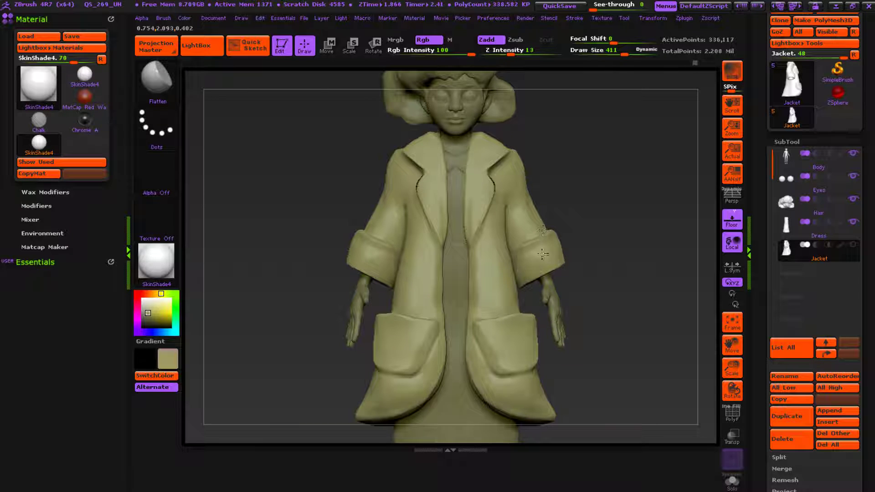
left_click_drag(619, 241, 808, 229)
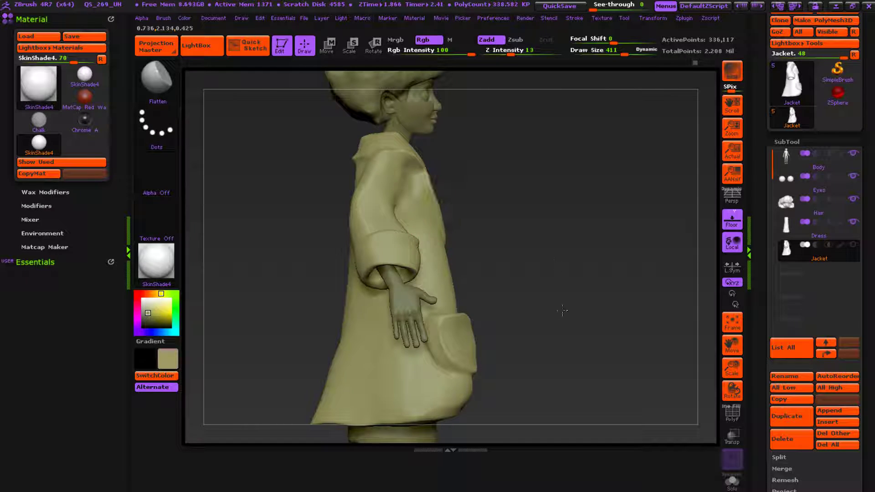
Step: Even out the jacket's front profile between the lapels and the pockets with Flatten strokes
mouse_move(551, 246)
left_mouse_down()
mouse_move(566, 264)
mouse_move(564, 238)
mouse_move(559, 256)
left_mouse_up()
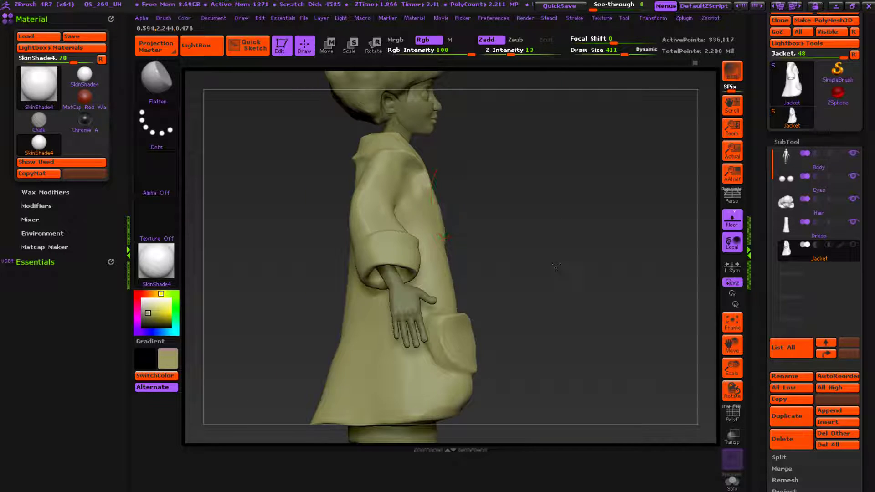
left_click_drag(559, 290, 584, 191)
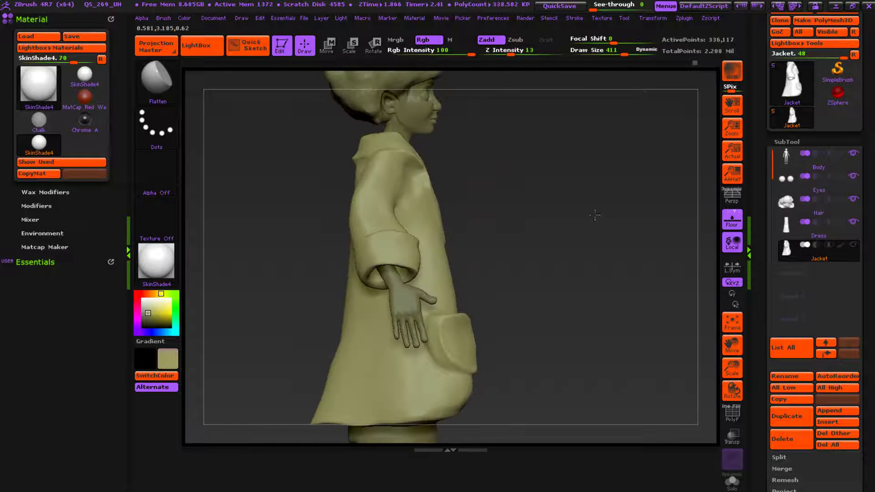
left_click_drag(680, 286, 543, 284)
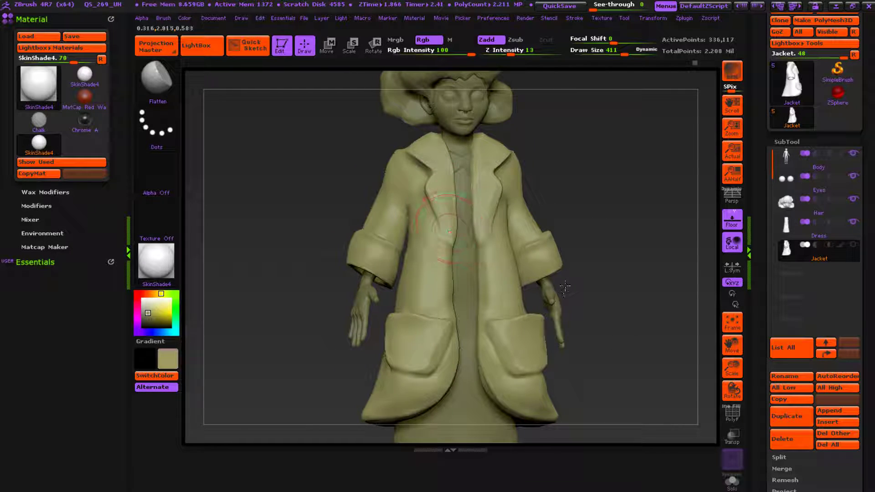
left_click_drag(674, 218, 616, 218)
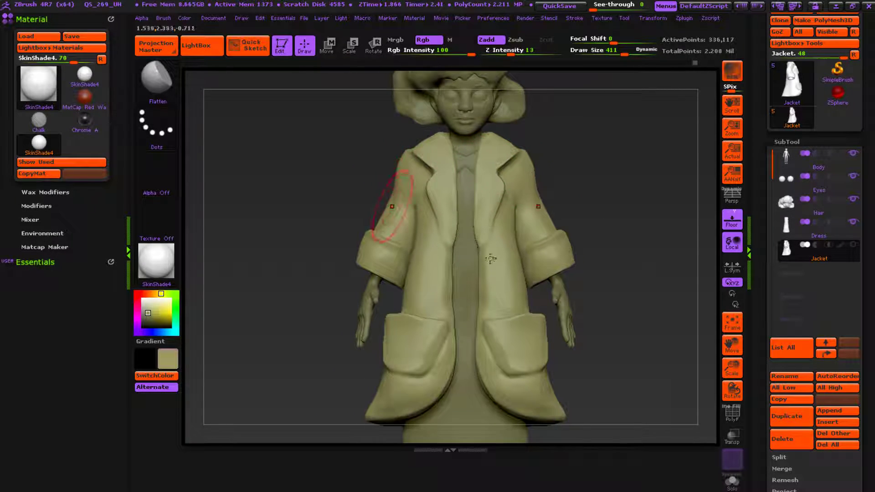
Step: Carve the lower lapel edges where they meet the jacket opening with Dam_Standard and smooth the surrounding cloth
key("b")
key("d")
key("s")
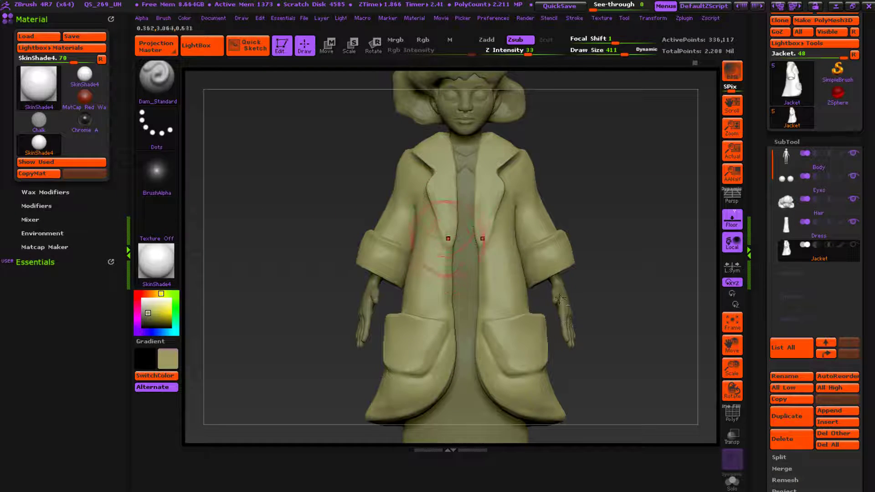
key("shift")
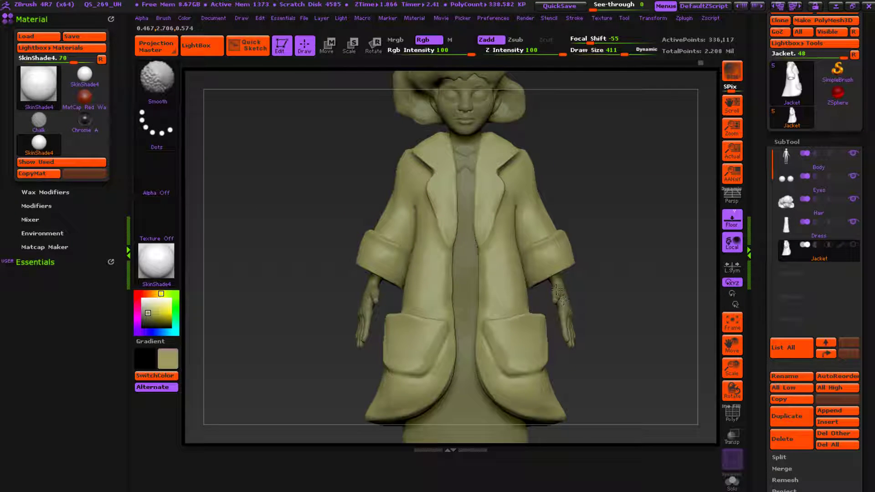
left_click_drag(631, 217, 823, 225)
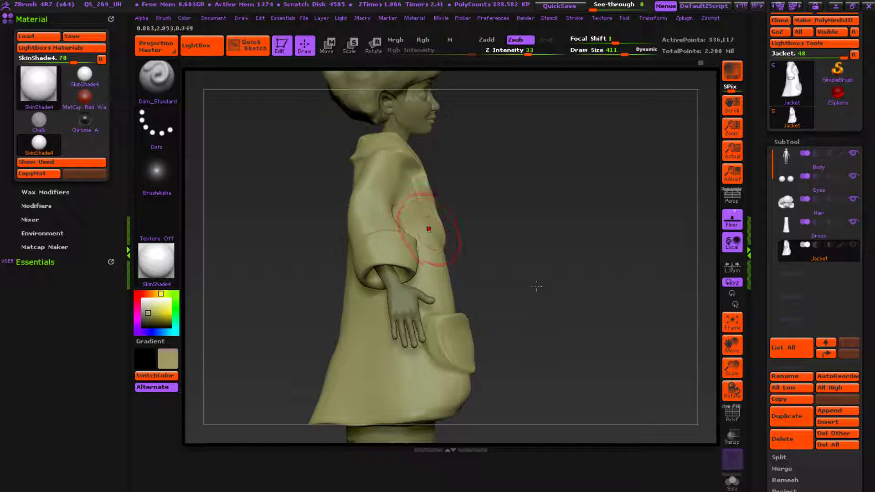
Step: Reshape the jacket's rear hem from below using the Move brush at draw size 788
left_click_drag(621, 290, 366, 228)
left_click_drag(243, 389, 327, 349)
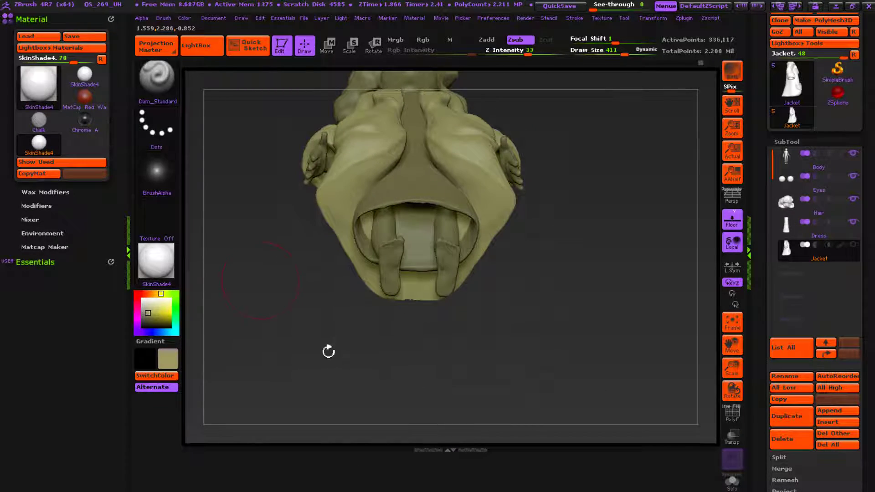
key("b")
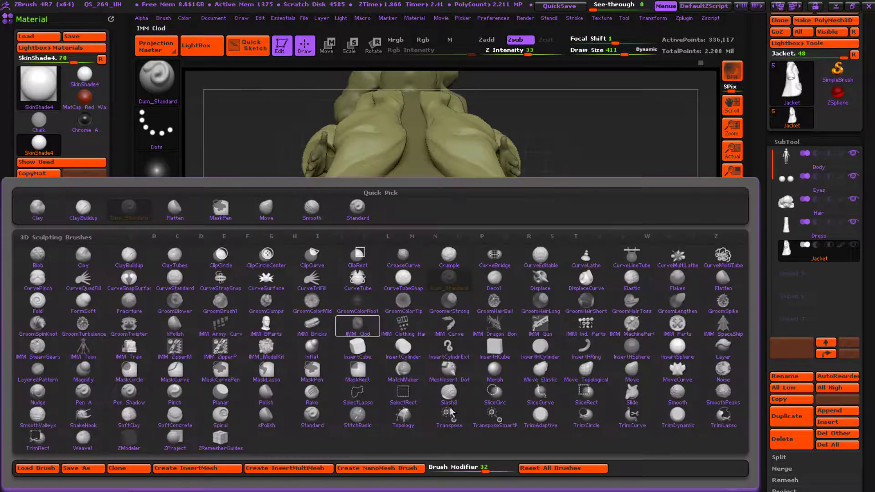
key("m")
key("v")
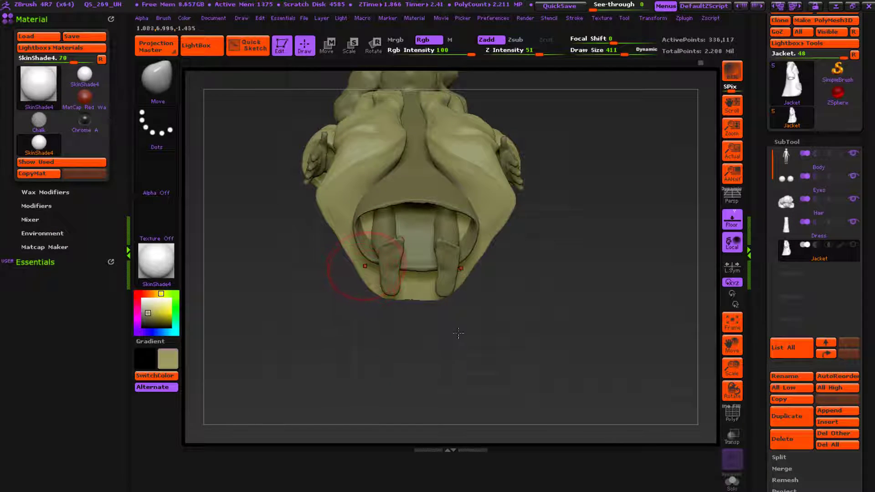
key("s")
left_click_drag(451, 334, 471, 331)
mouse_move(435, 305)
left_mouse_down()
mouse_move(414, 306)
mouse_move(410, 322)
left_mouse_up()
left_click_drag(400, 288, 396, 289)
left_click_drag(422, 335, 419, 362)
Step: Smooth the lower back of the jacket and its hem from the rear and side
mouse_move(380, 403)
left_mouse_down()
mouse_move(492, 401)
mouse_move(540, 255)
mouse_move(455, 289)
left_mouse_up()
mouse_move(526, 305)
left_mouse_down()
mouse_move(470, 239)
mouse_move(525, 181)
mouse_move(553, 341)
mouse_move(478, 385)
left_mouse_up()
left_click_drag(551, 287, 592, 273, "alt")
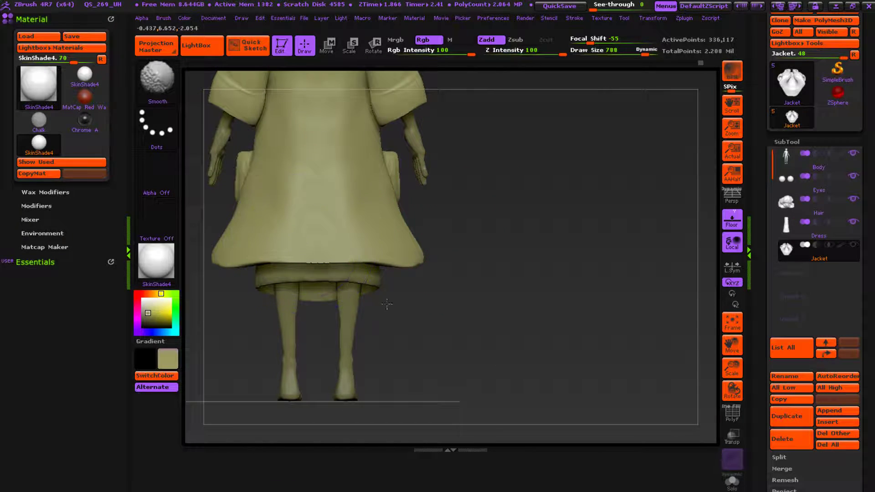
left_click_drag(404, 266, 369, 362)
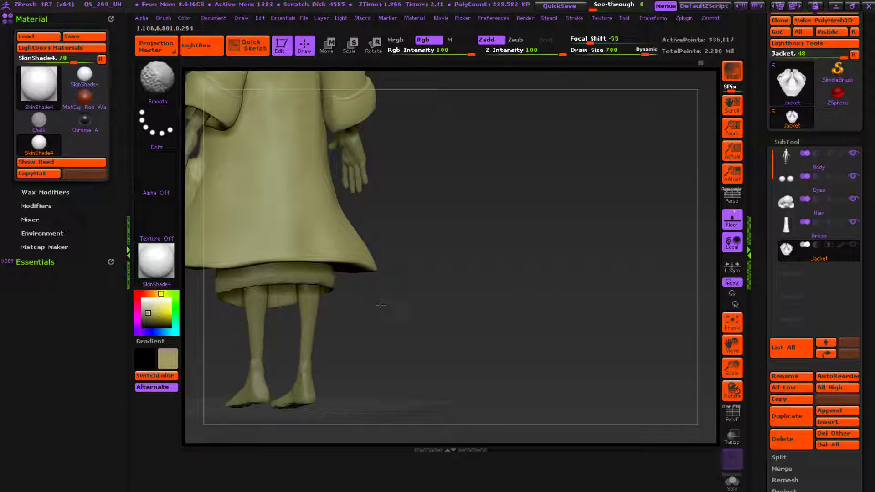
left_click_drag(503, 291, 627, 330)
left_click_drag(397, 311, 565, 291)
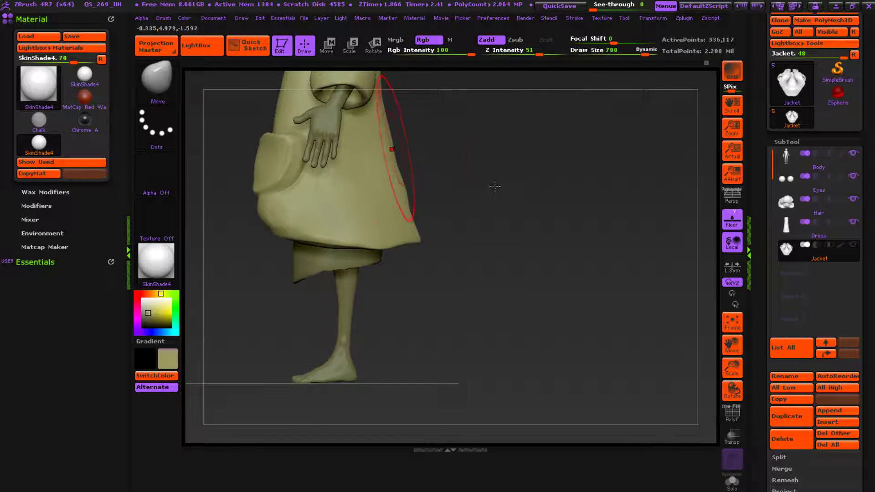
key("shift")
Step: Flatten the jacket's lower back profile down to the hem with the Flatten brush at draw size 788
key("b")
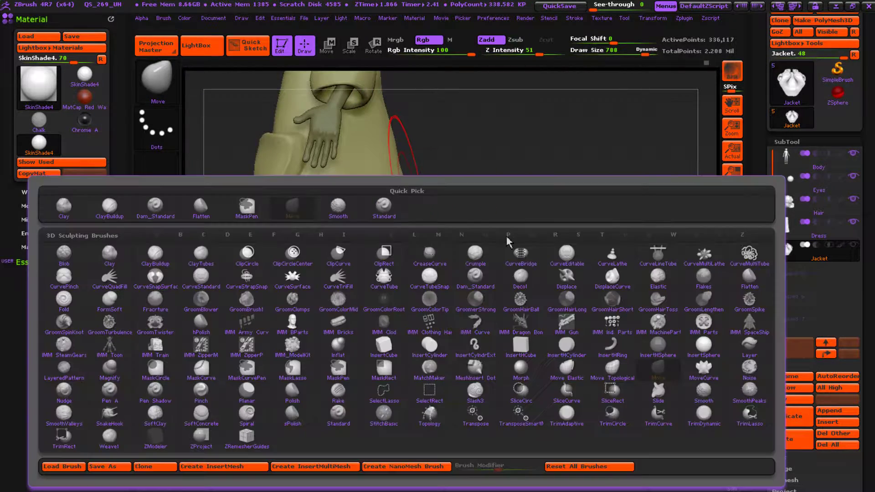
key("f")
key("l")
left_click_drag(508, 238, 559, 292)
left_click_drag(623, 334, 543, 224, "shift")
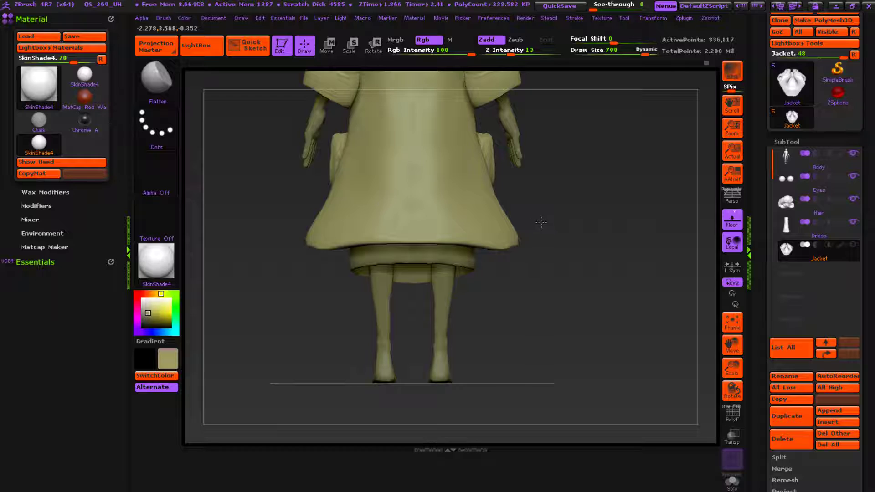
left_click_drag(647, 258, 800, 276, "shift")
mouse_move(504, 146)
left_mouse_down()
mouse_move(505, 182)
mouse_move(500, 153)
left_mouse_up()
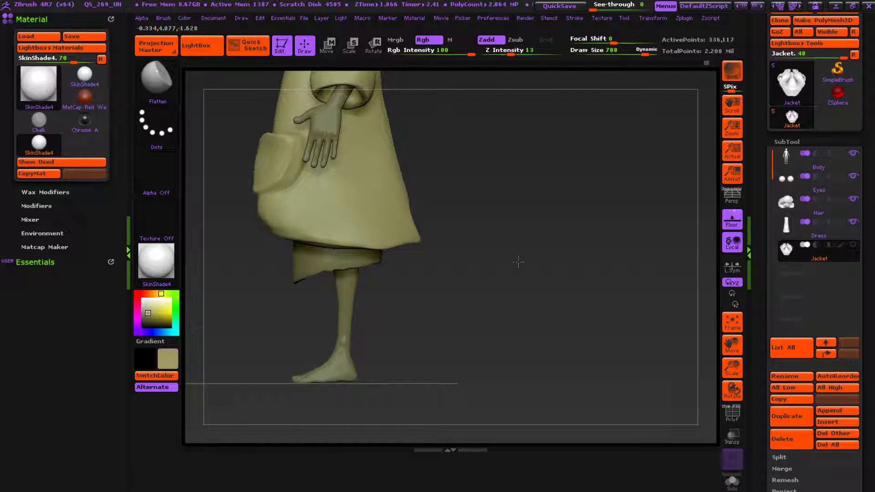
left_click_drag(531, 283, 529, 237)
left_click_drag(508, 186, 508, 250)
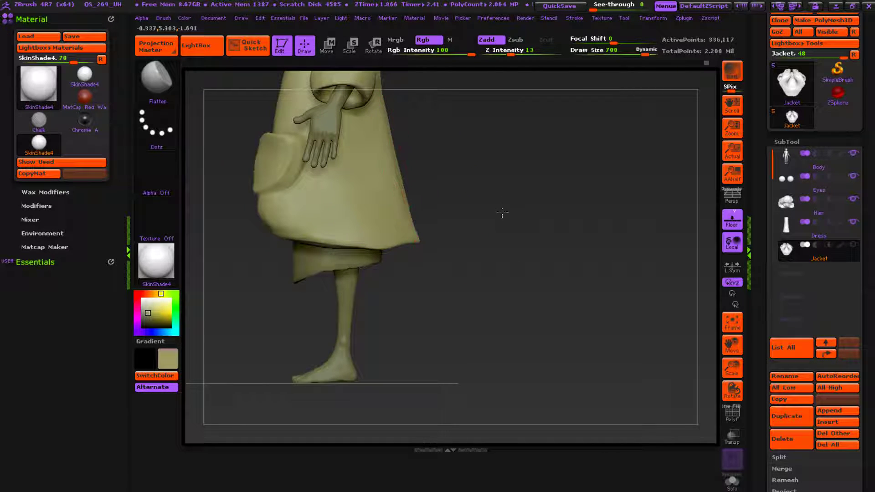
mouse_move(593, 273)
left_mouse_down()
mouse_move(576, 283)
mouse_move(529, 278)
left_mouse_up()
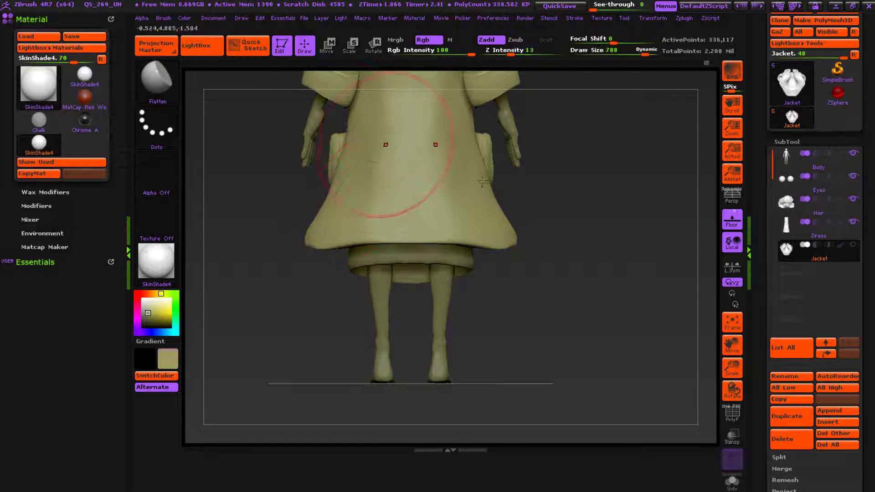
Step: Pull the jacket's sleeve cuffs slightly wider using the Move brush at draw size 788
mouse_move(730, 399)
left_mouse_down()
mouse_move(709, 260)
mouse_move(541, 289)
mouse_move(492, 242)
mouse_move(677, 291)
left_mouse_up()
key("space")
right_click_drag(678, 291, 714, 282)
right_click_drag(699, 193, 646, 153, "alt")
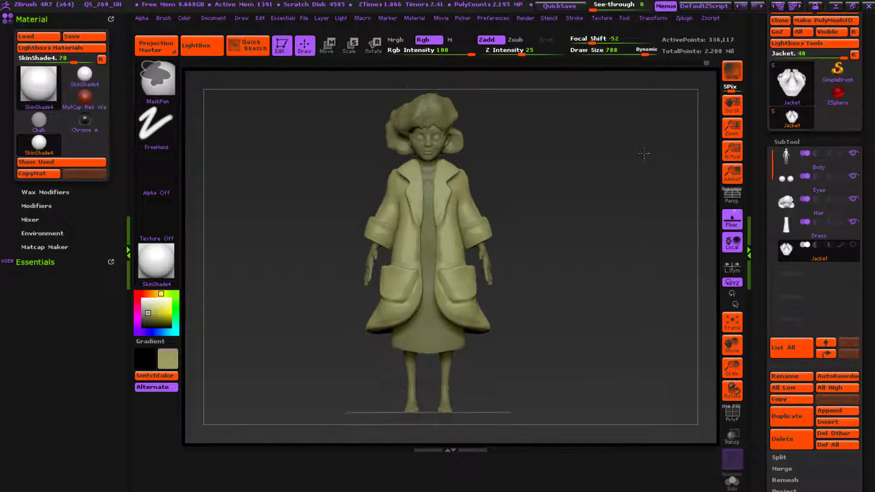
right_click_drag(697, 239, 705, 246, "alt")
left_click_drag(705, 246, 679, 215)
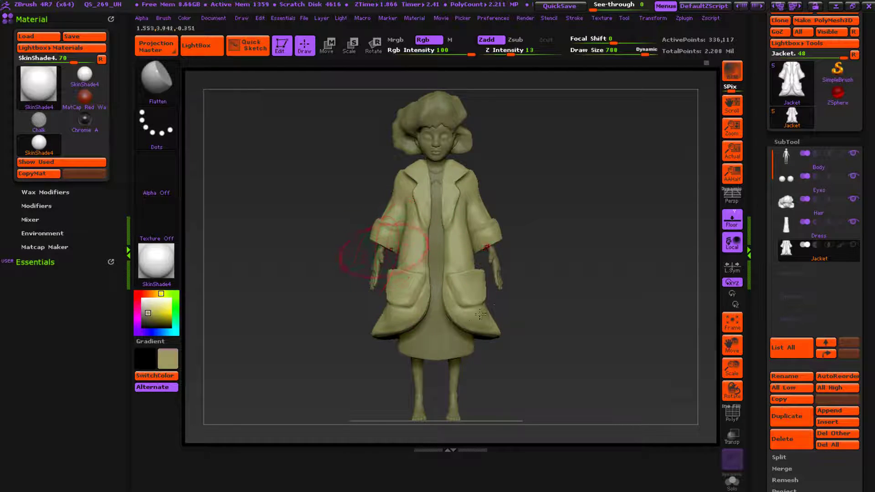
key("b")
key("m")
key("v")
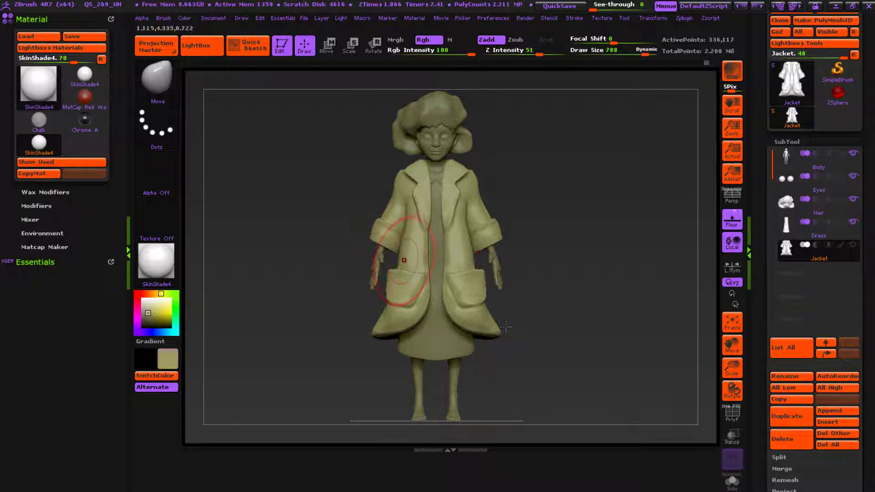
key("s")
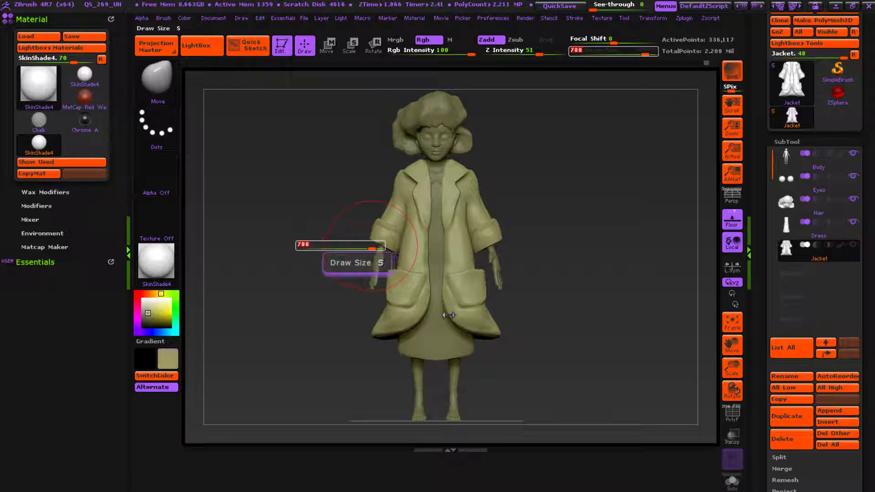
left_click_drag(377, 241, 372, 255)
right_click_drag(424, 330, 532, 311)
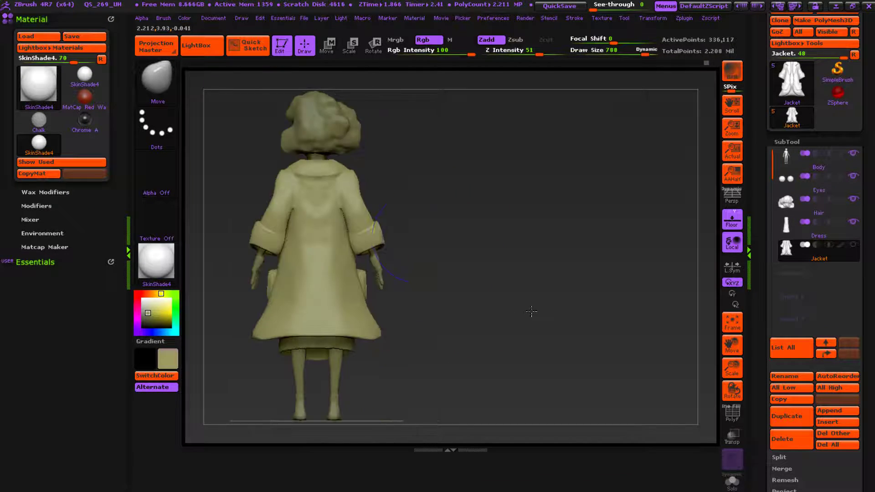
mouse_move(495, 311)
left_mouse_down()
mouse_move(475, 314)
mouse_move(567, 336)
mouse_move(469, 347)
left_mouse_up()
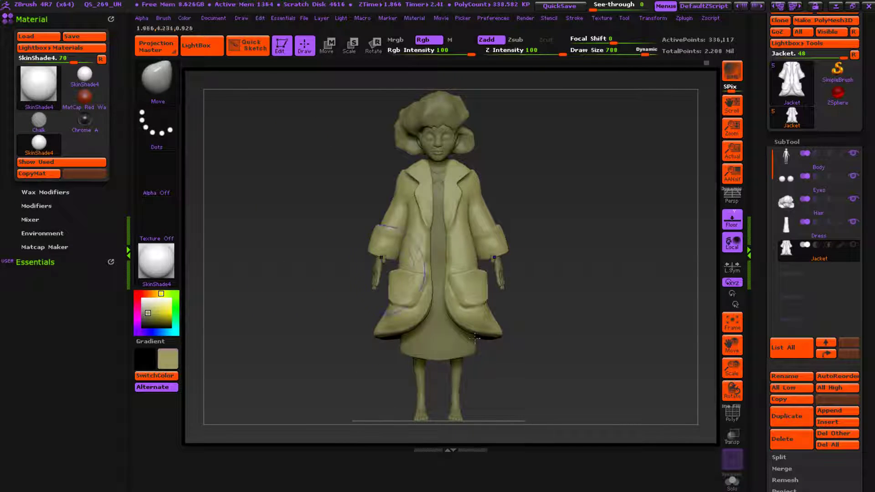
Step: Isolate the jacket's sleeve cuffs and reshape them from the side with the Move brush at draw size 788
left_click_drag(646, 327, 570, 315)
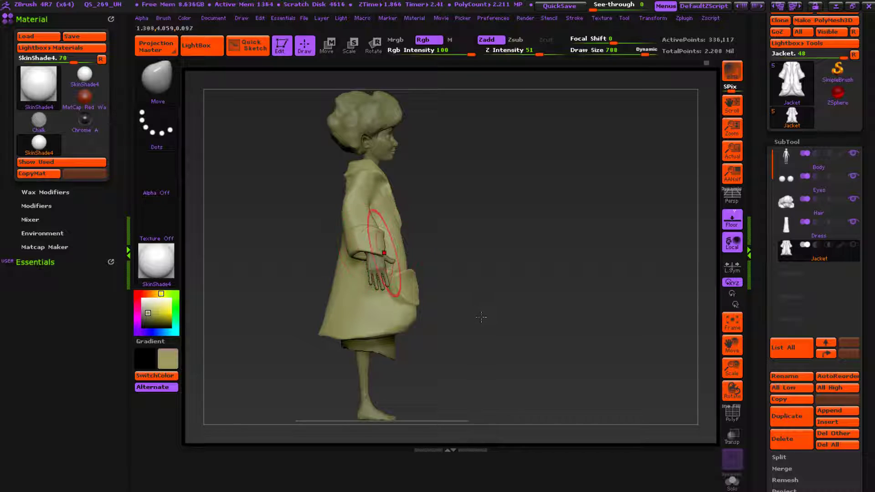
left_click_drag(647, 331, 572, 336)
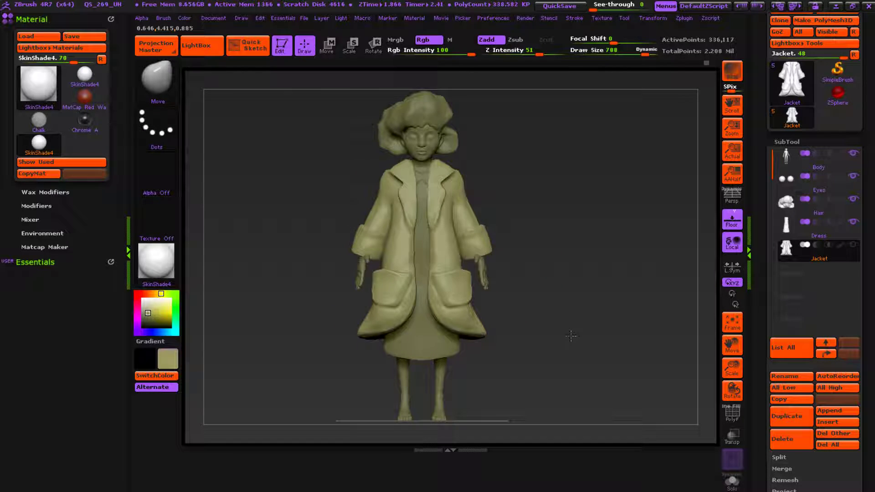
left_click_drag(661, 342, 524, 315)
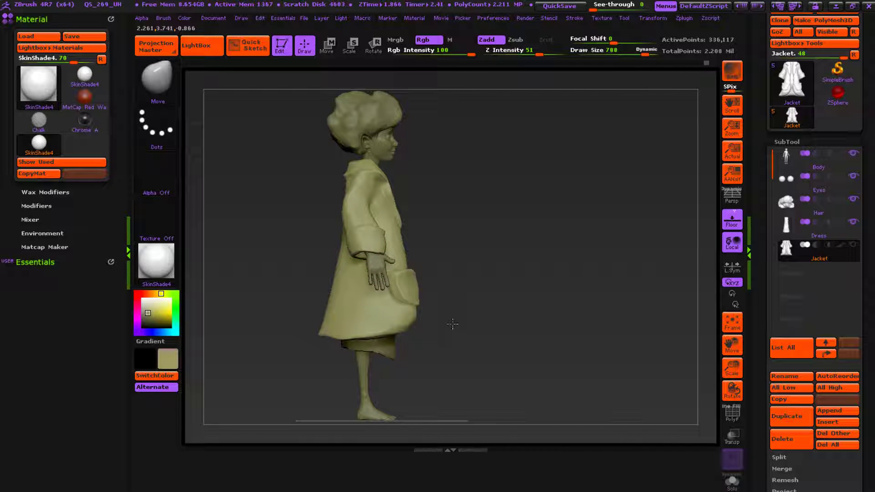
left_click(472, 314, "ctrl+shift")
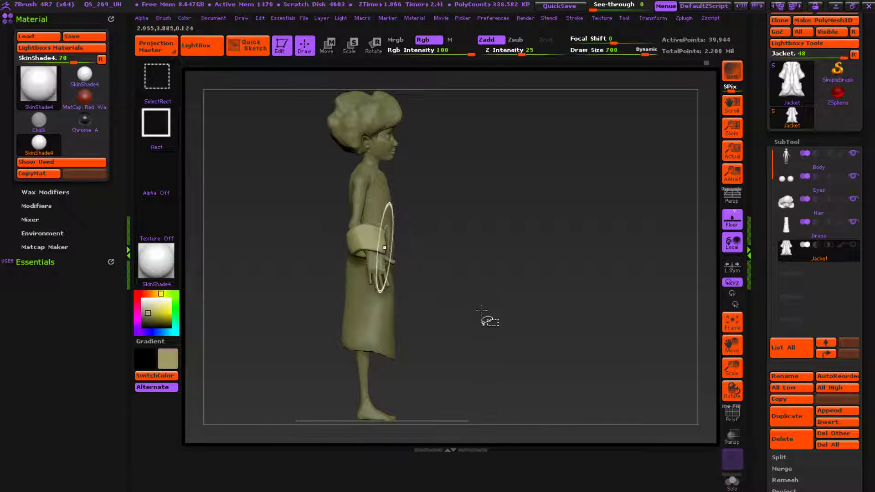
mouse_move(625, 338)
left_mouse_down()
mouse_move(538, 336)
mouse_move(625, 332)
left_mouse_up()
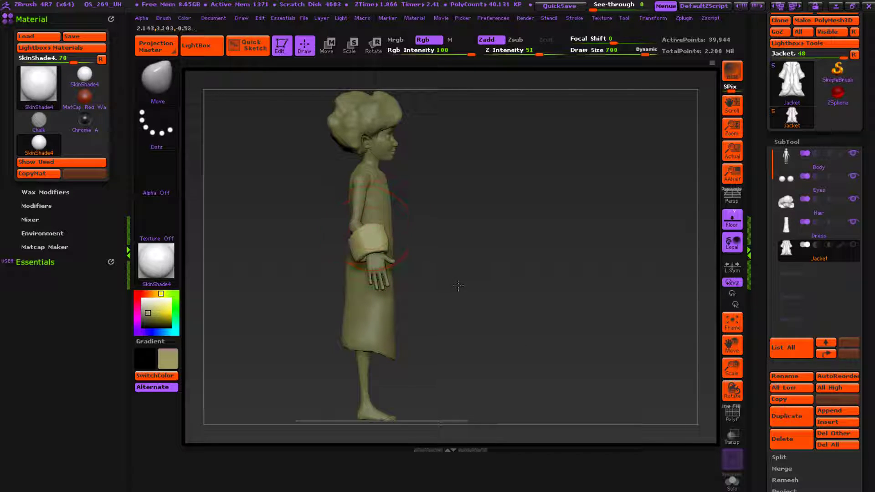
left_click_drag(475, 290, 410, 312)
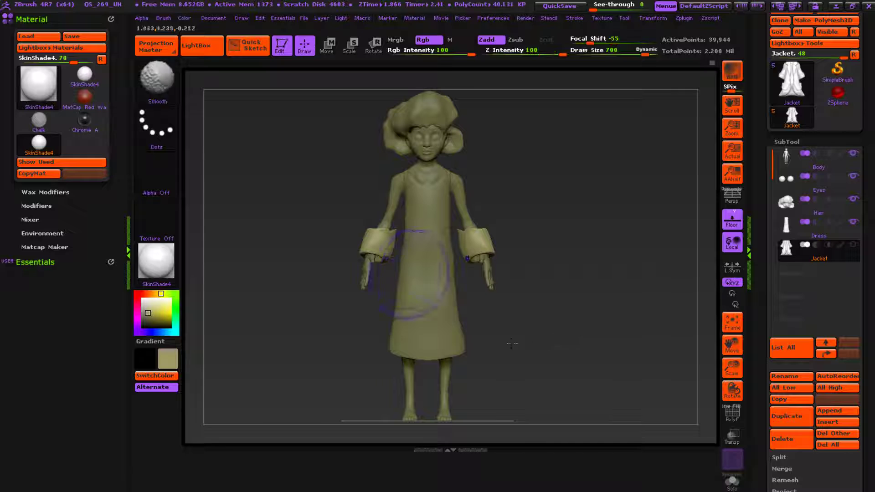
Step: Show the whole jacket with the cuffs masked, adjust the sleeves around them and clear the mask
left_click(399, 313, "ctrl+shift")
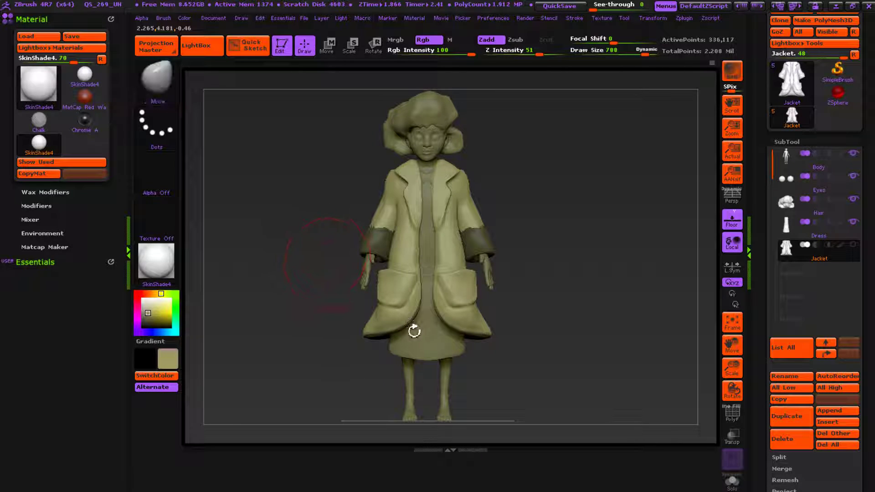
left_click_drag(300, 249, 367, 244, "ctrl")
key("shift")
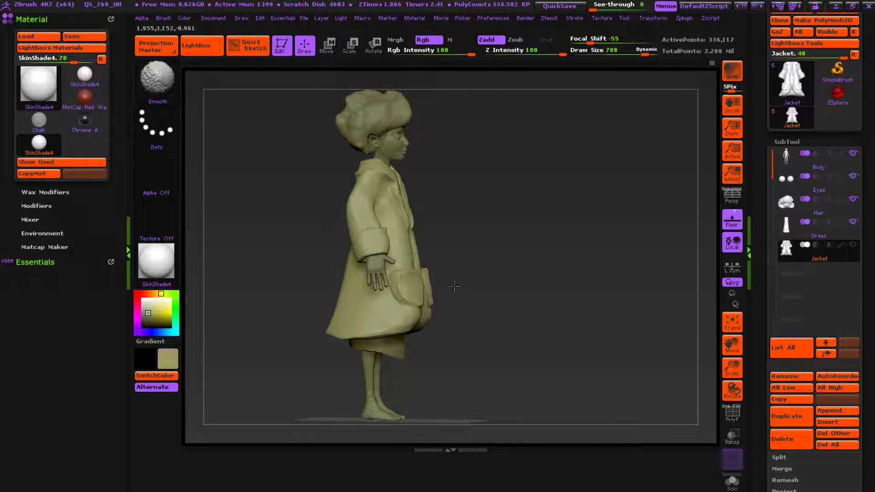
left_click_drag(650, 316, 570, 319)
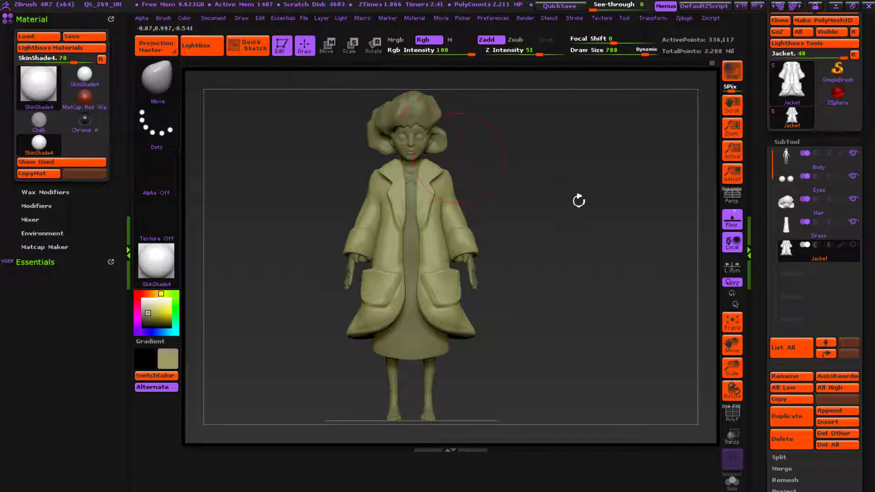
Step: Refine the jacket's lower front around the pockets with the Move and Smooth brushes at draw size 439
mouse_move(460, 295)
left_mouse_down()
mouse_move(464, 301)
mouse_move(447, 309)
mouse_move(458, 296)
left_mouse_up()
key("s")
key("s")
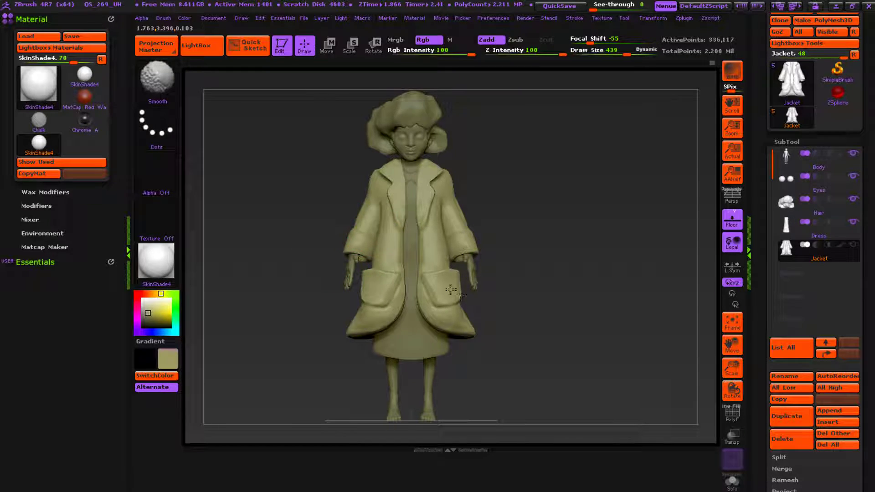
left_click_drag(372, 319, 479, 310)
mouse_move(635, 218)
left_mouse_down("alt")
mouse_move(599, 224)
mouse_move(617, 212)
mouse_move(675, 214)
mouse_move(610, 263)
left_mouse_up("alt")
left_click_drag(696, 277, 679, 292)
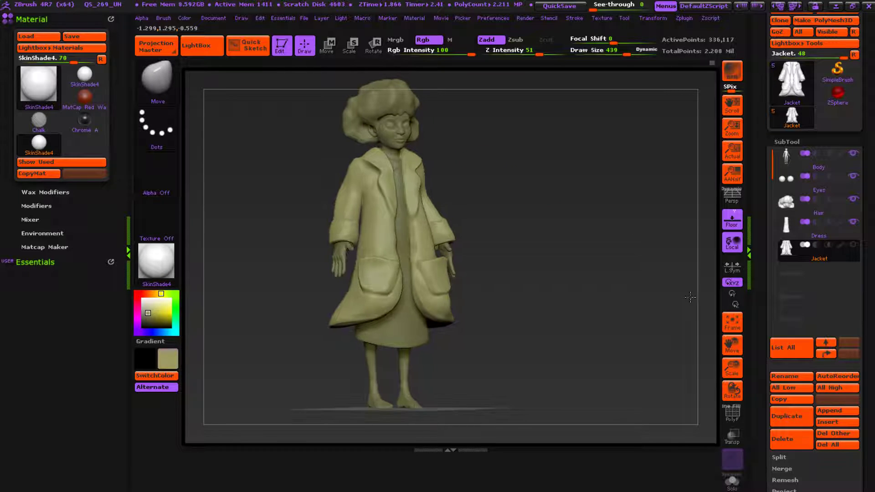
Step: Set the draw size to 537 and hide the polygroups of the jacket's two front pockets
key("s")
left_click_drag(346, 288, 344, 270)
key("ctrl+z")
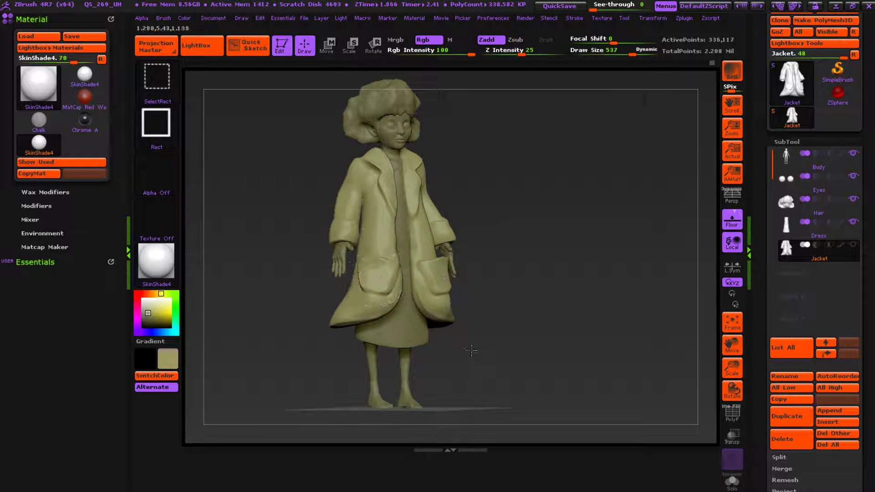
left_click(377, 281, "ctrl+shift")
left_click(385, 365, "ctrl+shift")
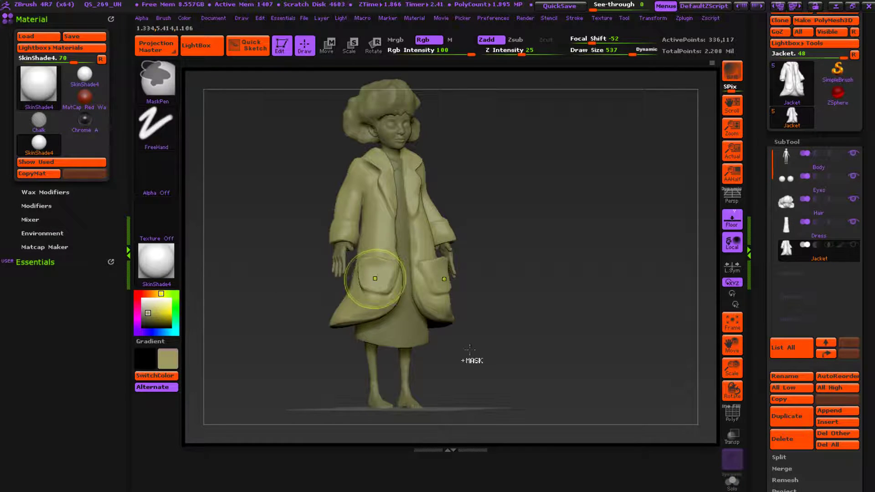
left_click(454, 353, "ctrl+shift")
left_click(447, 353, "ctrl+shift")
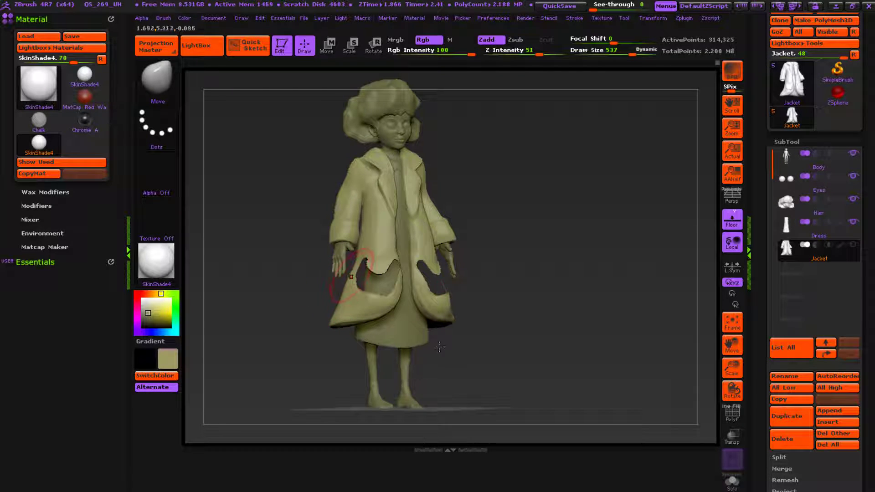
Step: Smooth the jacket's surface around the hidden pockets and make the full jacket visible again
mouse_move(332, 341)
left_mouse_down("shift")
mouse_move(310, 346)
mouse_move(342, 357)
left_mouse_up("shift")
key("ctrl")
left_click(333, 349, "ctrl+shift")
left_click_drag(752, 306, 871, 314)
key("shift")
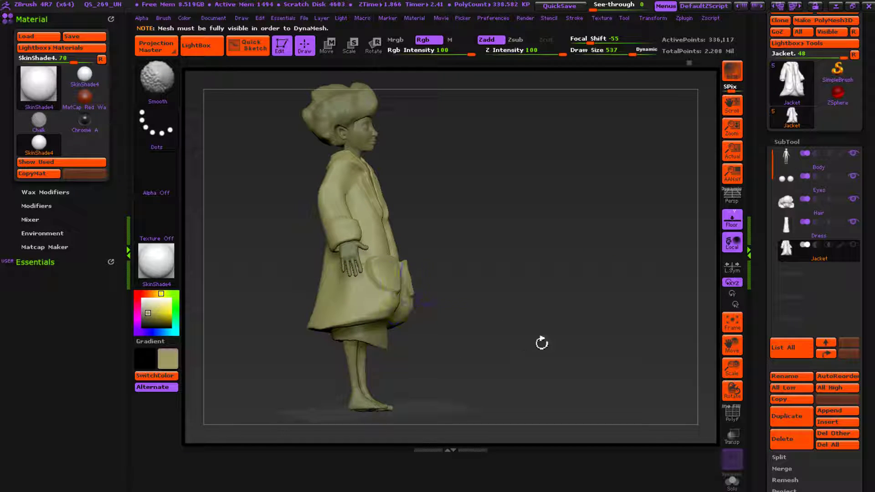
Step: Check the jacket from the side and front, and quick-save the project
left_click_drag(629, 354, 572, 359, "shift")
mouse_move(702, 339)
left_mouse_down()
mouse_move(635, 353)
mouse_move(670, 321)
left_mouse_up()
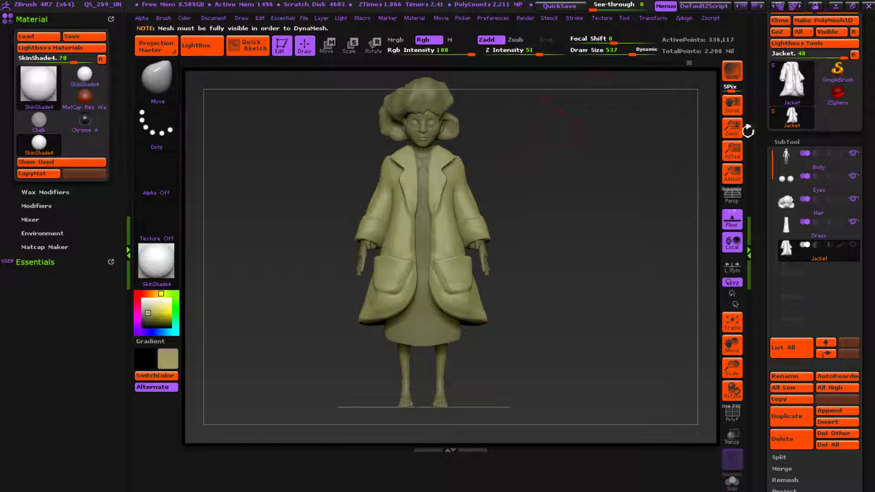
left_click(560, 6)
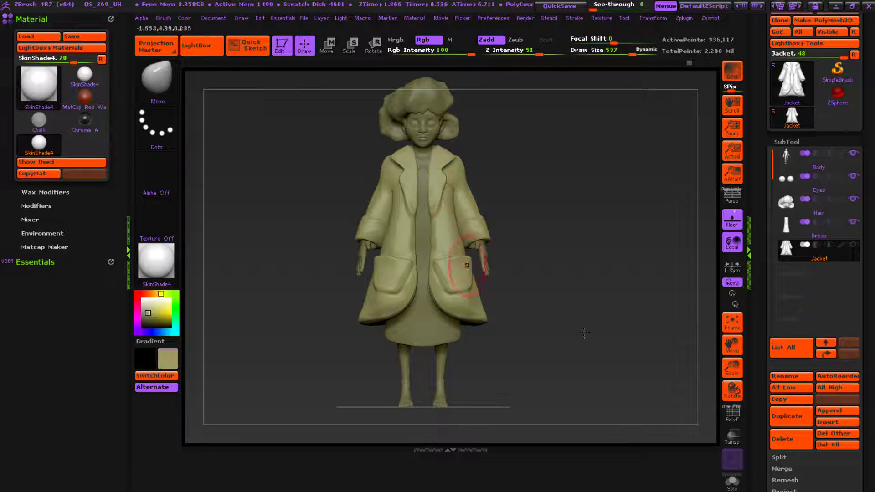
mouse_move(707, 260)
left_mouse_down()
mouse_move(714, 315)
mouse_move(704, 266)
mouse_move(693, 269)
left_mouse_up()
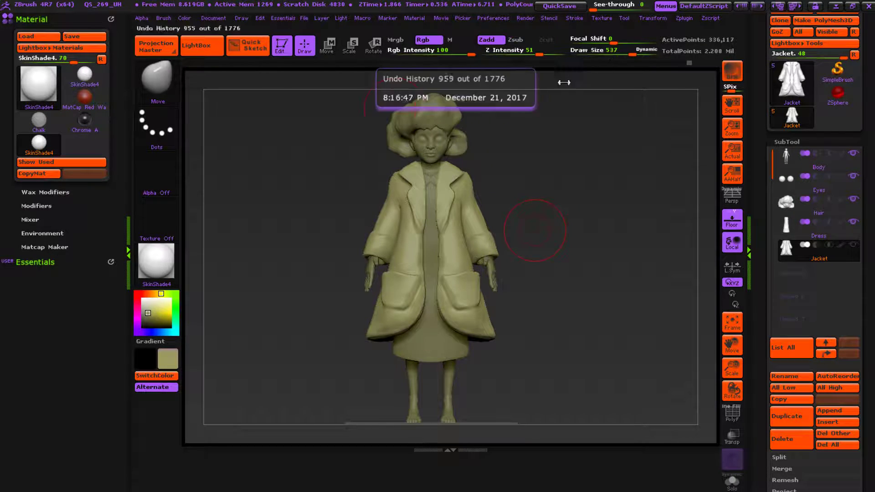
Step: Try to reshape the jacket's sleeve cuffs with the Move brush at draw size 537
mouse_move(581, 199)
left_mouse_down("alt")
mouse_move(601, 187)
mouse_move(567, 194)
left_mouse_up("alt")
left_click_drag(673, 167, 770, 210)
mouse_move(702, 245)
left_mouse_down()
mouse_move(666, 256)
mouse_move(702, 253)
left_mouse_up()
left_click_drag(489, 231, 494, 232)
key("ctrl+z")
left_click_drag(579, 265, 527, 263, "shift")
key("ctrl+z")
Step: Check the character from the side and front, and save the project as Rachel2
mouse_move(642, 244)
left_mouse_down()
mouse_move(719, 227)
mouse_move(665, 230)
left_mouse_up()
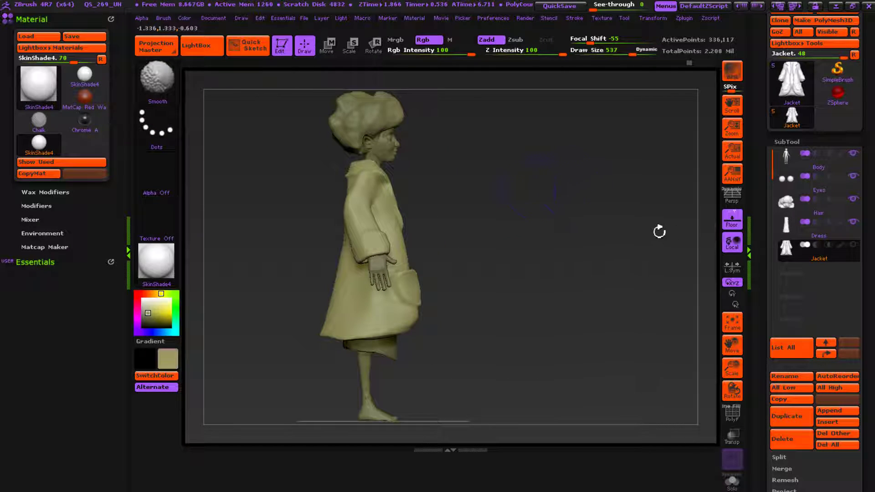
left_click_drag(677, 283, 631, 289, "shift")
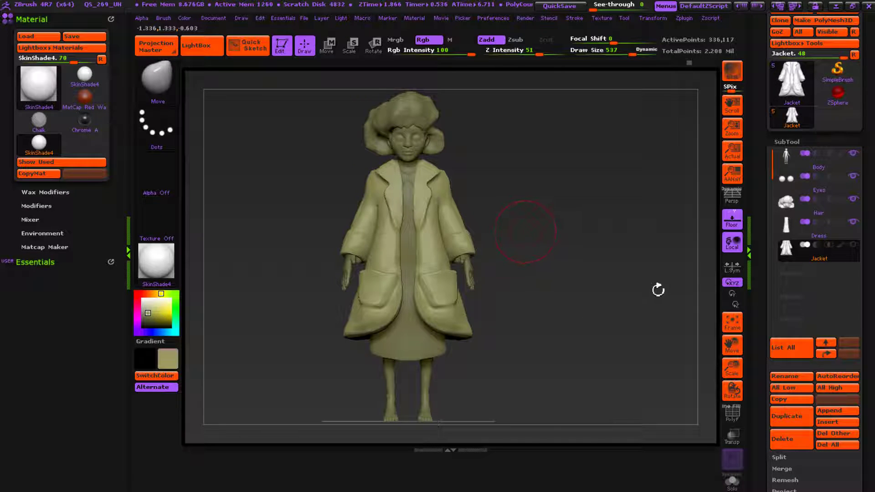
key("ctrl")
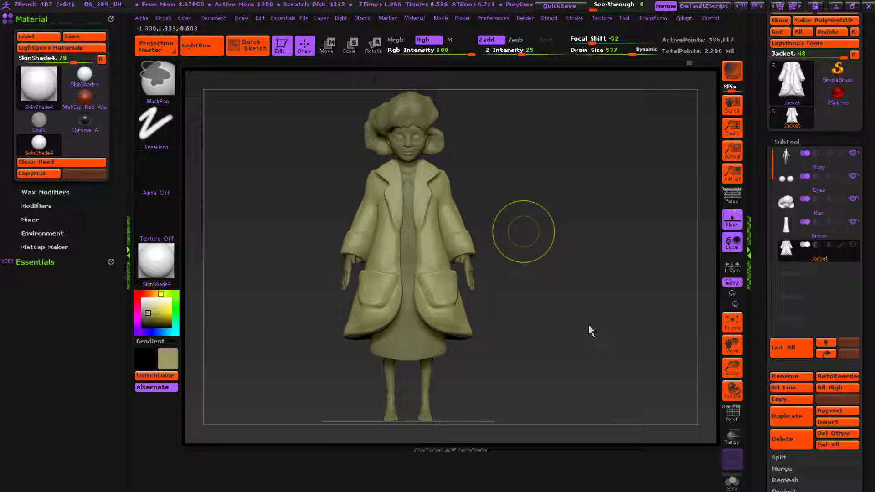
key("ctrl+s")
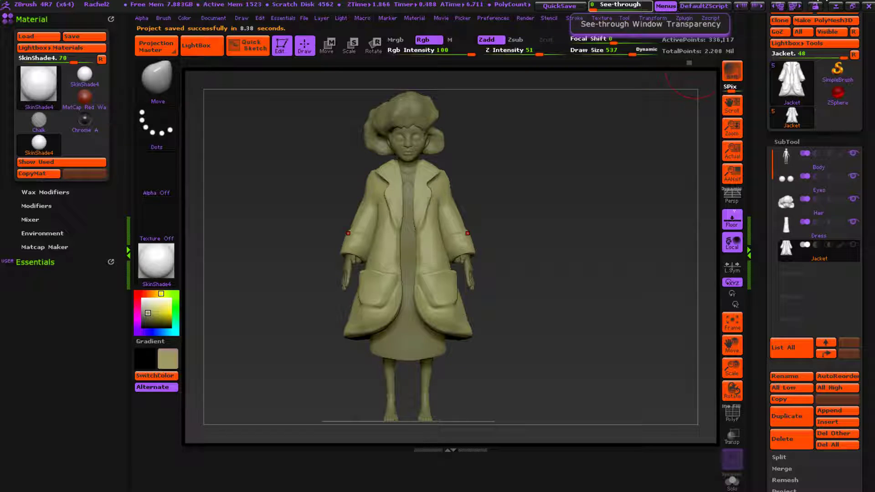
Step: Browse the QuickSave projects in LightBox, close it and save the project again
key("comma")
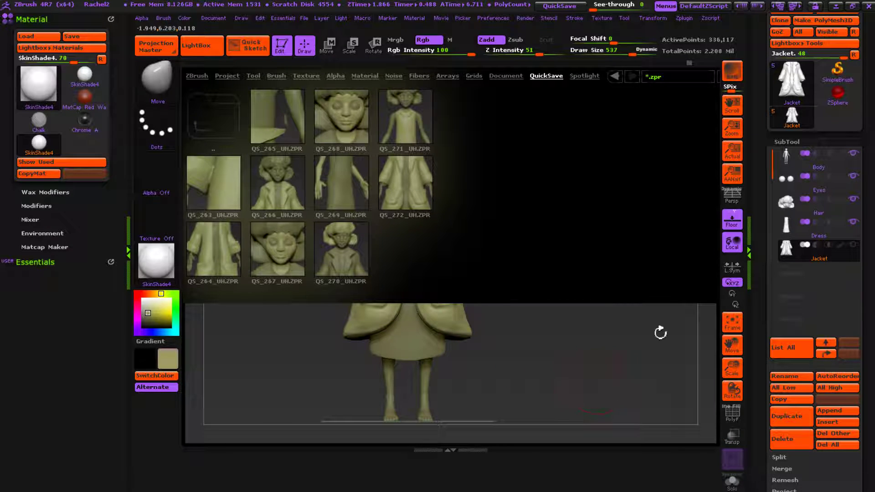
key("comma")
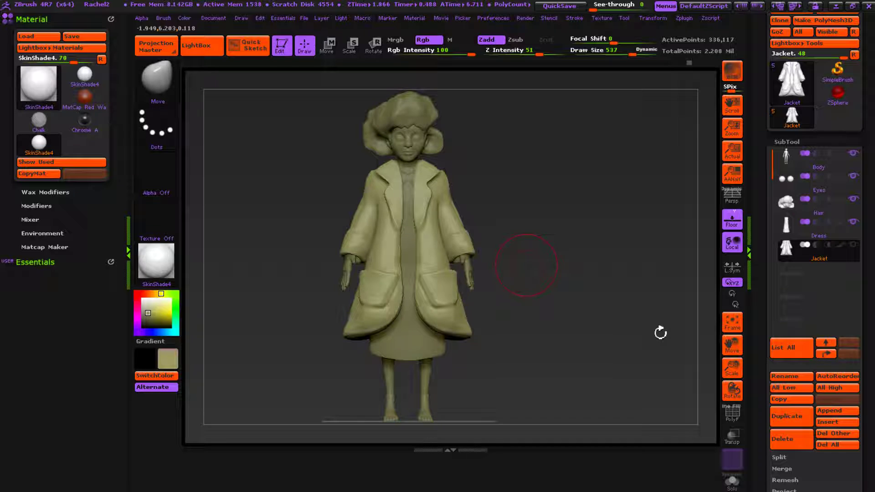
key("shift")
left_click_drag(554, 199, 584, 196, "alt")
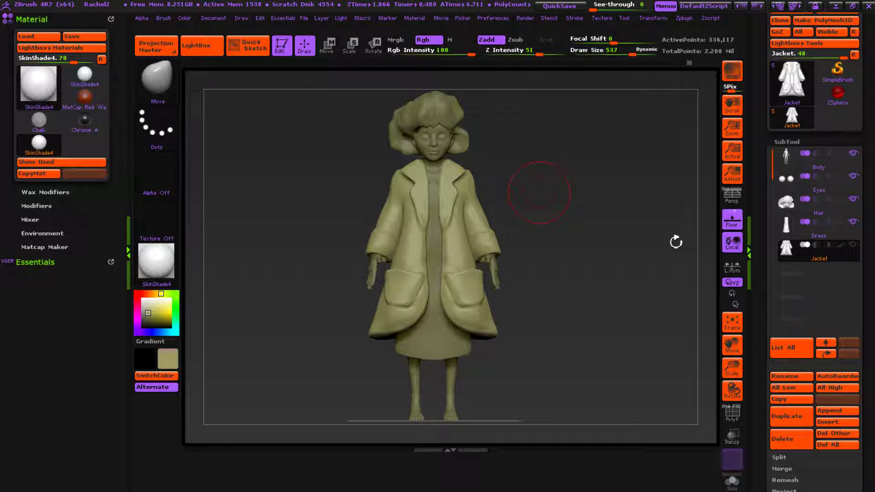
key("ctrl")
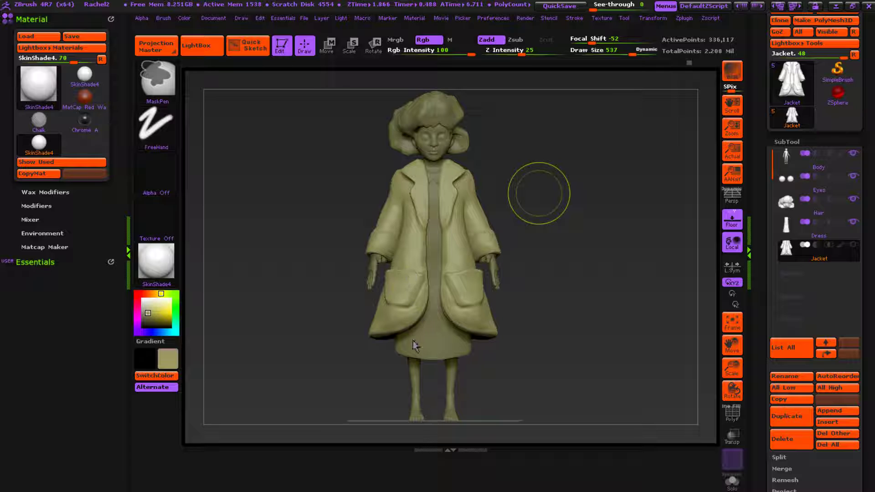
key("ctrl+s")
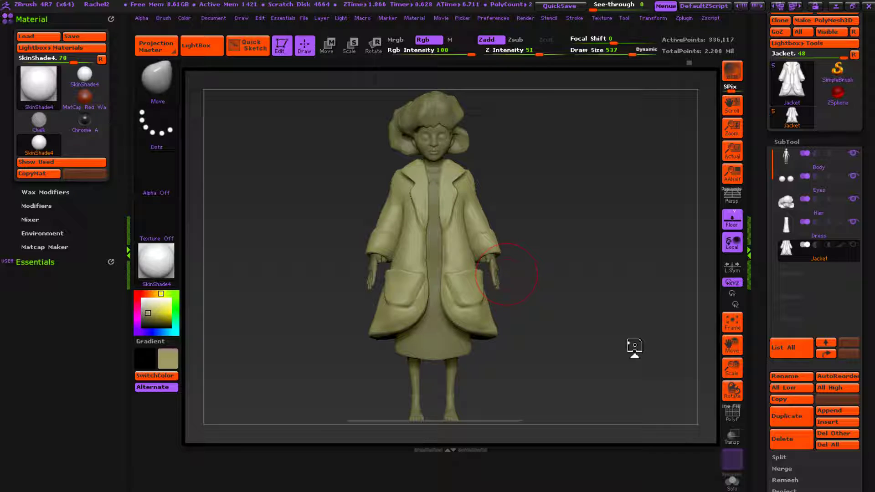
Step: Select the Body subtool and hide the Eyes, Hair, Dress and Jacket subtools
left_click_drag(695, 178, 501, 201)
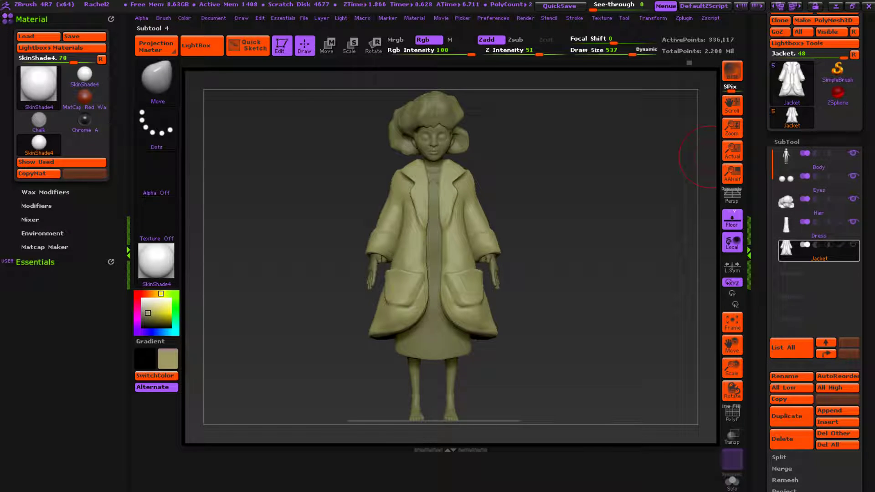
left_click(854, 245)
left_click(853, 245)
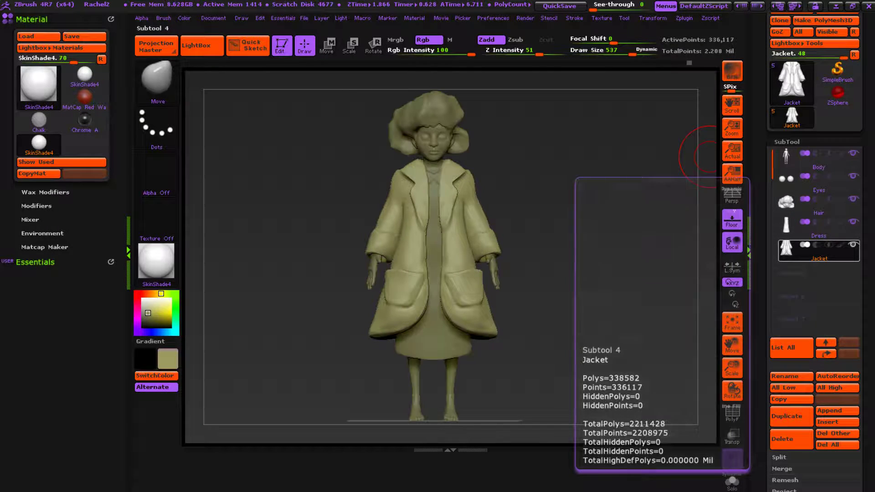
left_click(820, 164)
left_click(853, 176)
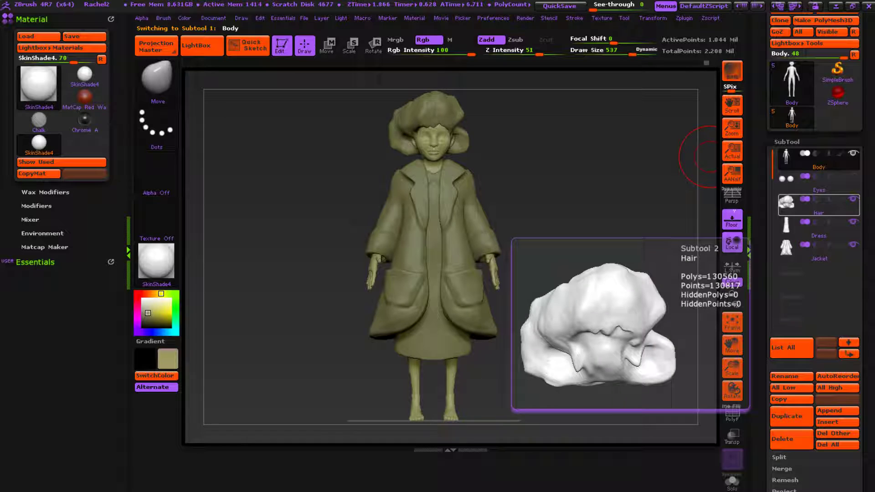
left_click(853, 199)
left_click(853, 222)
left_click(854, 245)
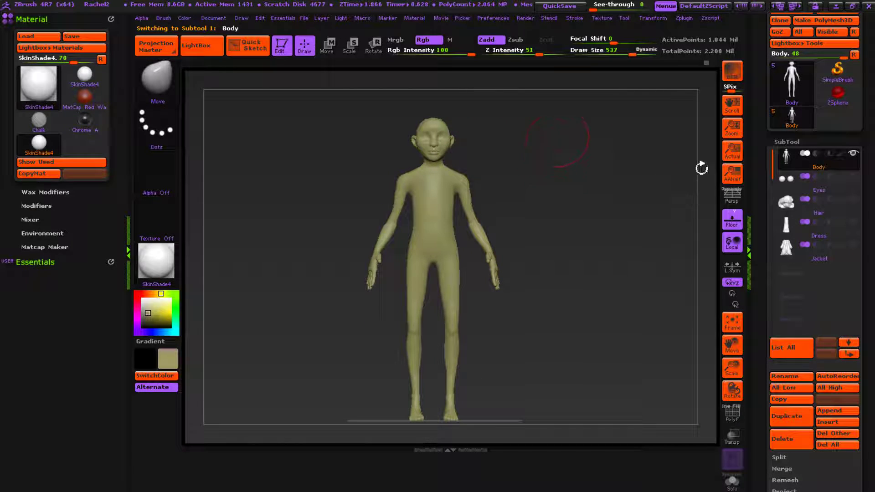
Step: Save the project with only the body visible under the file name Bertha
left_click_drag(677, 215, 680, 191)
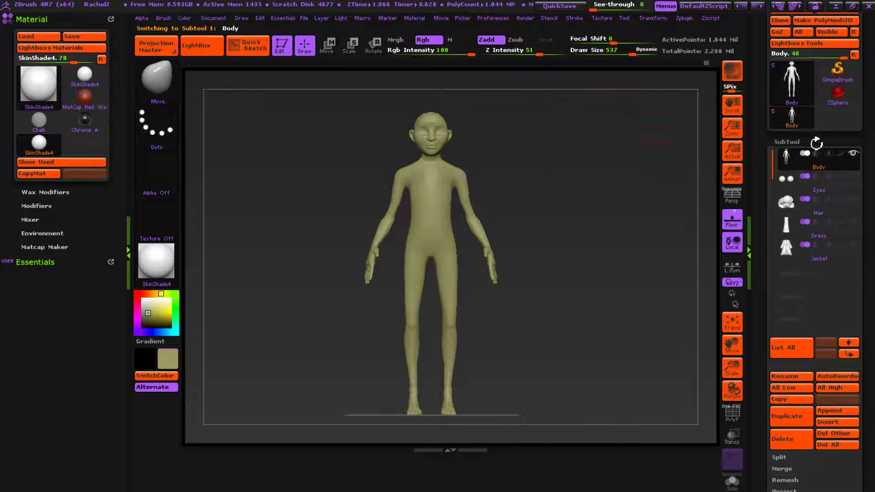
key("ctrl")
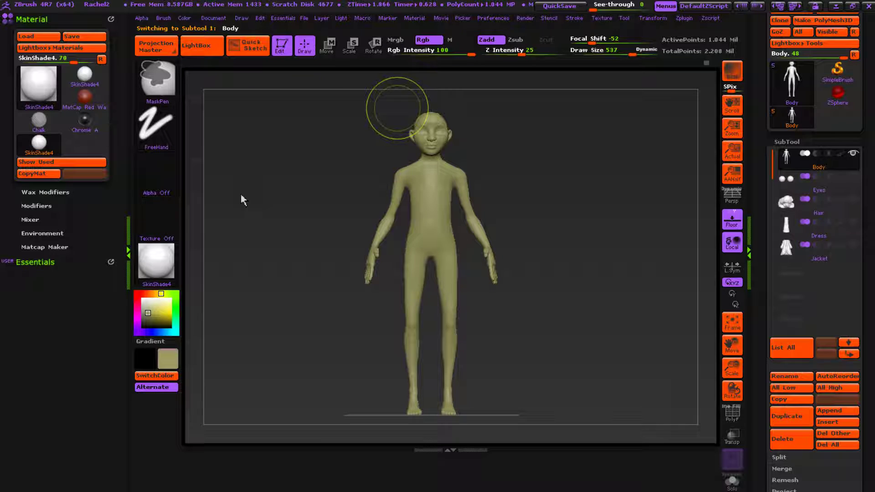
key("ctrl+s")
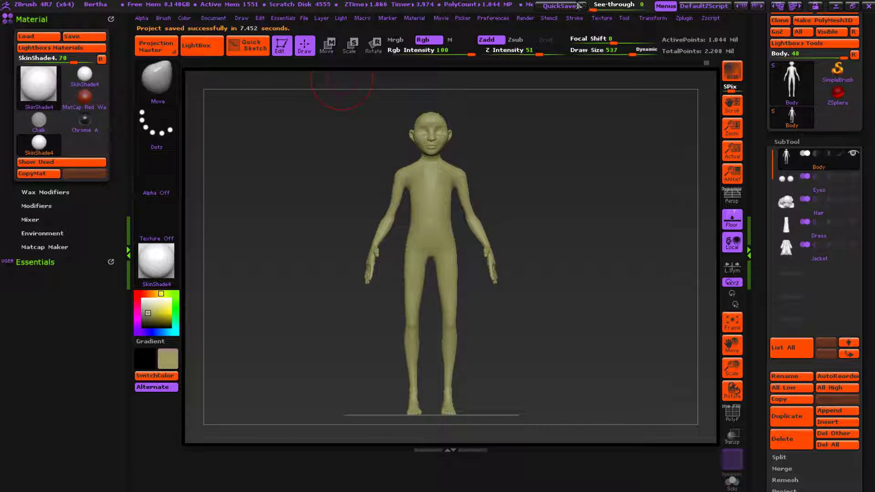
Step: Freeze the body's subdivision levels, enable DynaMesh on it at resolution 128 and remesh
left_click_drag(813, 378, 813, 195)
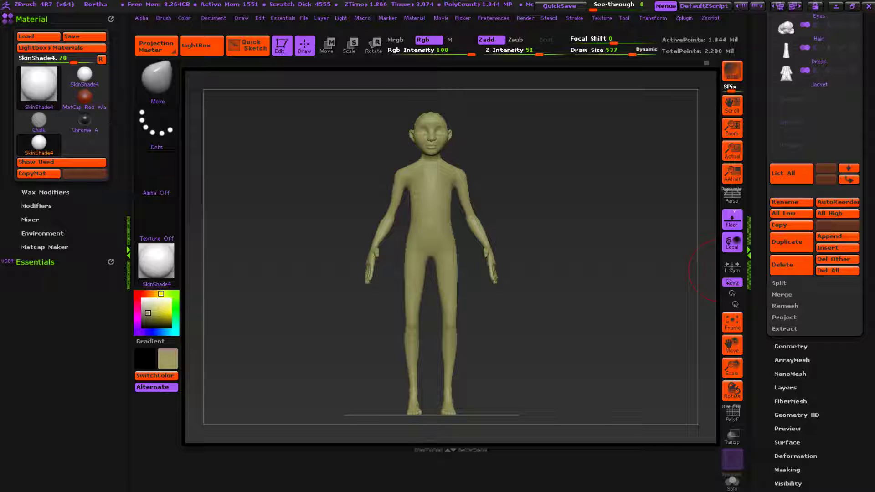
left_click(791, 347)
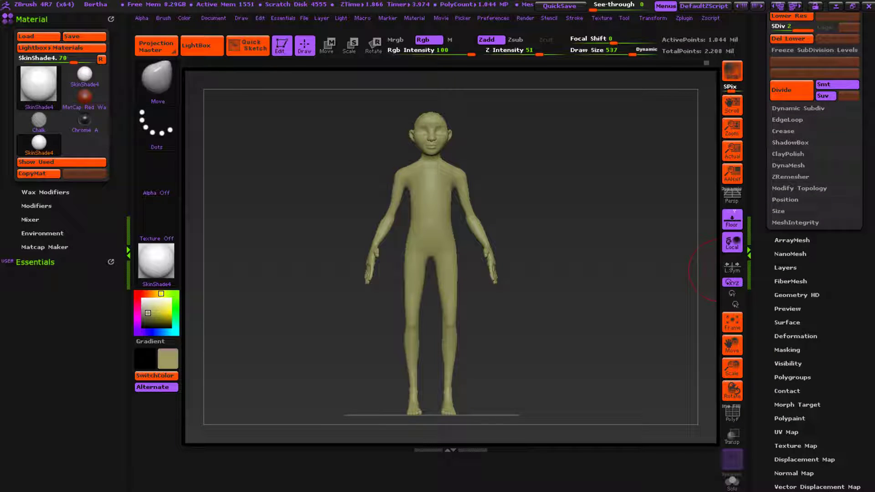
left_click_drag(813, 319, 813, 352)
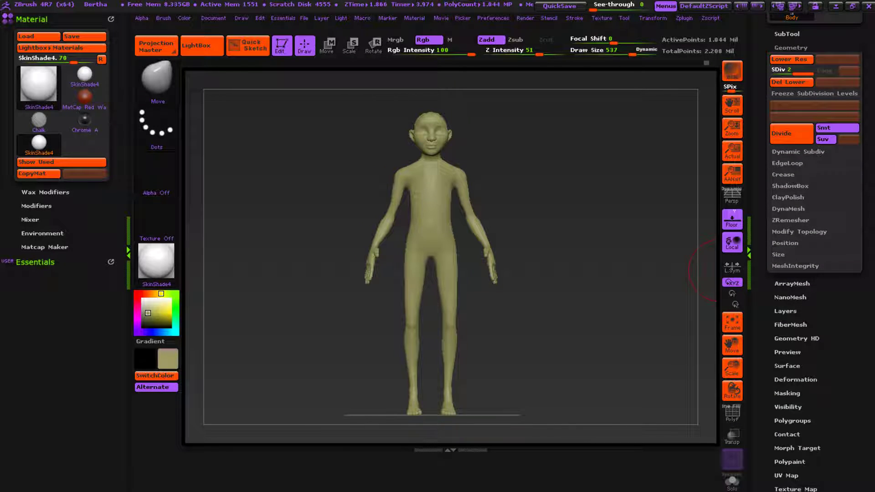
left_click(788, 208)
left_click(785, 225)
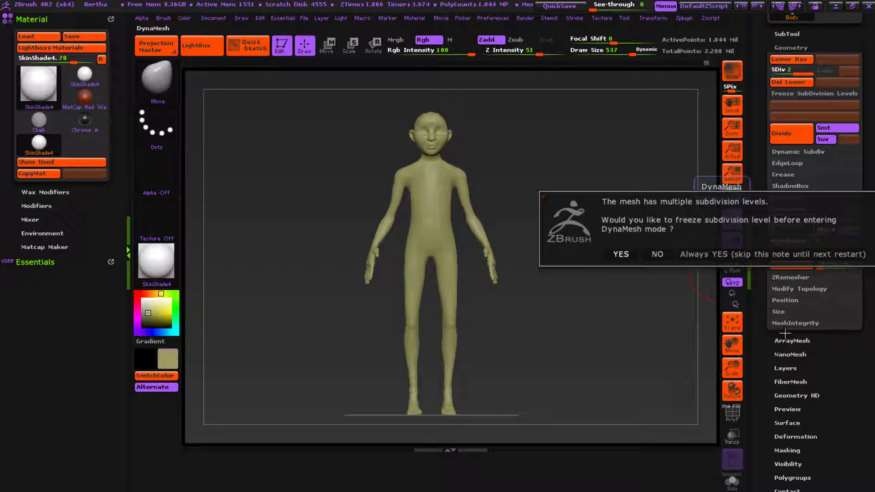
key("Return")
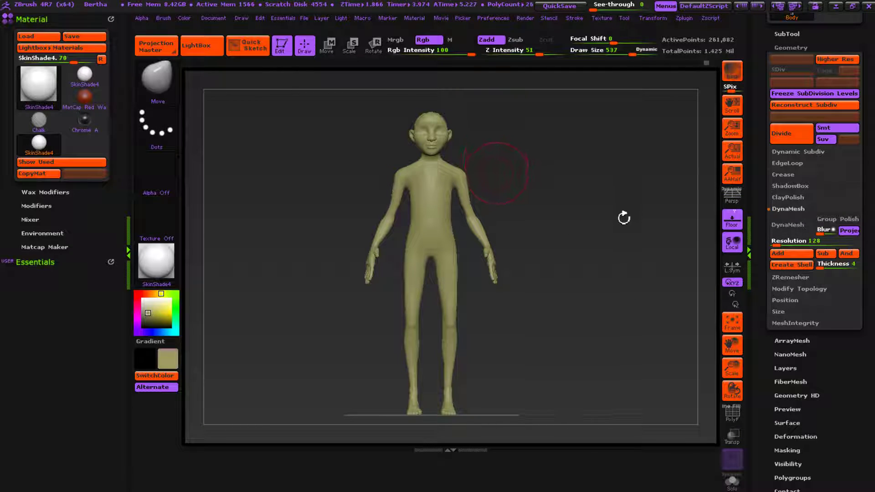
left_click(787, 225)
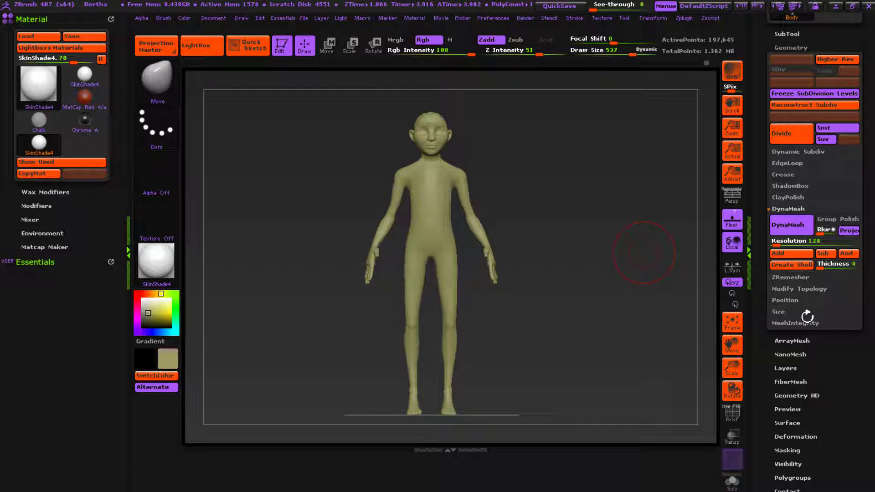
key("ctrl")
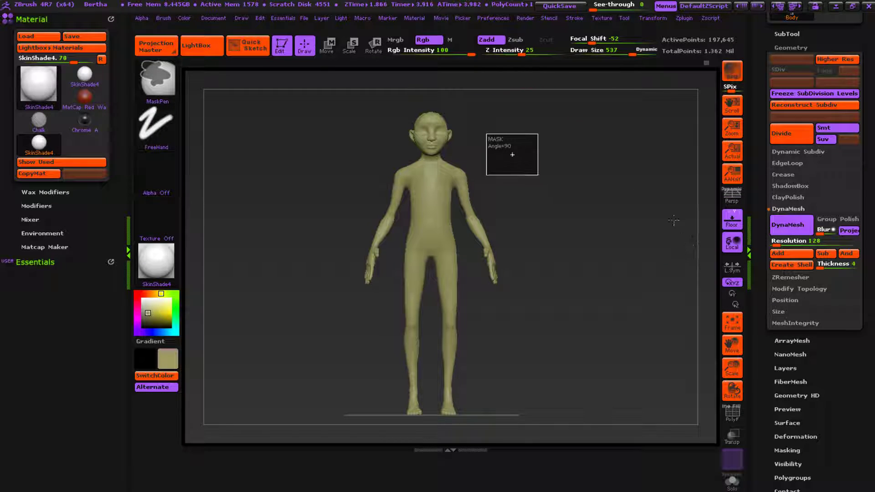
left_click_drag(651, 180, 658, 229, "ctrl")
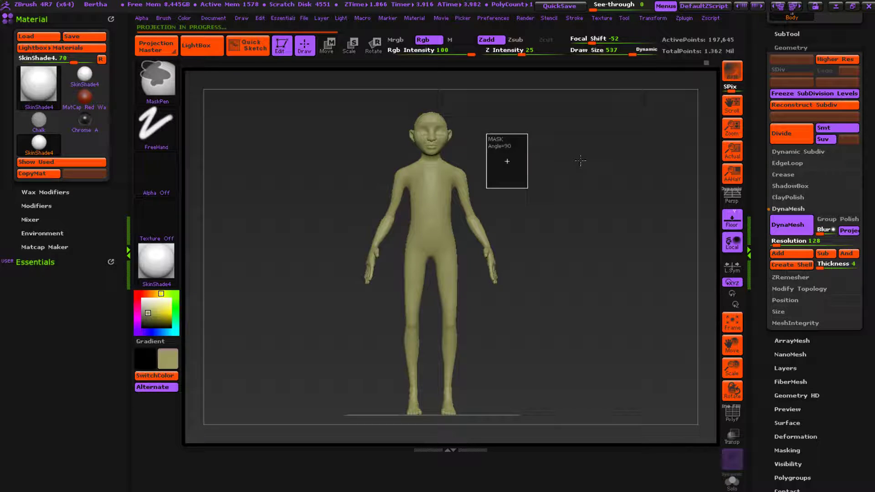
Step: Inspect the remeshed body from several angles and distances, and return to a full front view
right_click_drag(522, 234, 655, 297, "ctrl")
right_click_drag(645, 121, 827, 371, "alt")
right_click_drag(670, 237, 793, 364, "ctrl")
right_click_drag(705, 207, 614, 360, "alt")
mouse_move(666, 244)
right_mouse_down("ctrl")
mouse_move(735, 258)
mouse_move(757, 303)
right_mouse_up("ctrl")
mouse_move(705, 374)
right_mouse_down("ctrl")
mouse_move(685, 224)
mouse_move(656, 164)
right_mouse_up("ctrl")
right_click_drag(709, 334, 698, 198, "alt")
right_click_drag(698, 292, 661, 196, "ctrl")
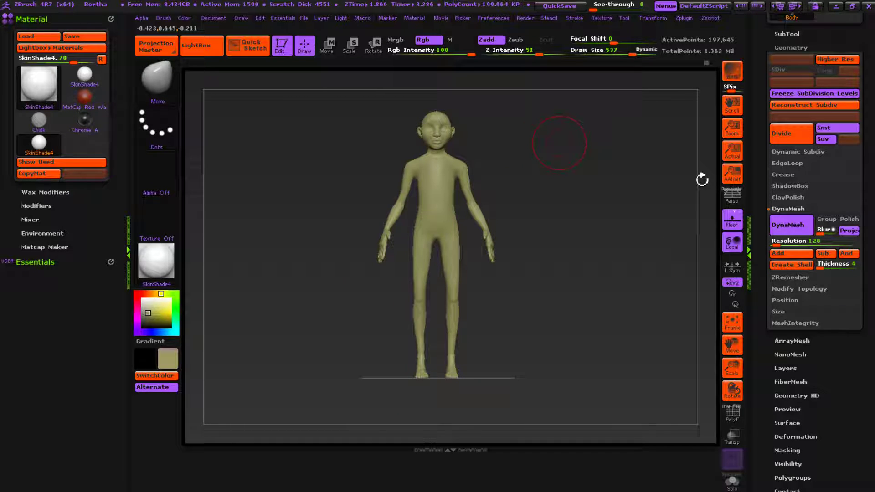
right_click_drag(649, 187, 734, 221, "shift")
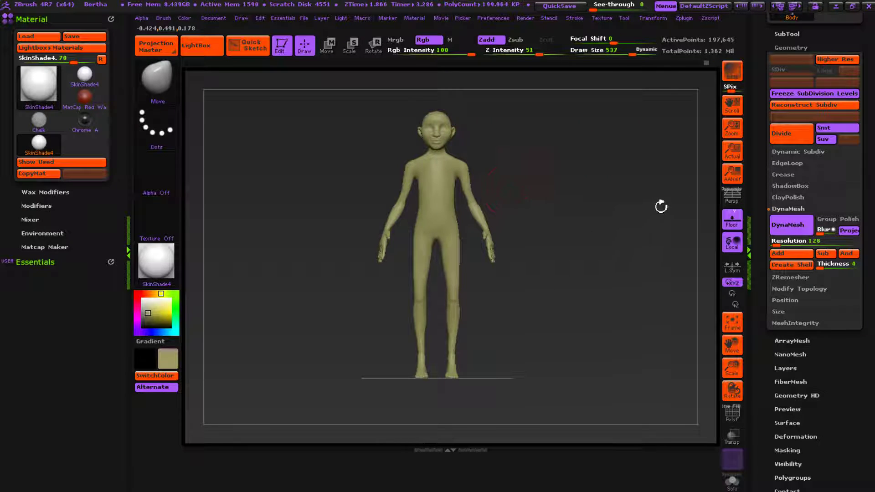
mouse_move(684, 230)
left_mouse_down()
mouse_move(755, 224)
mouse_move(735, 246)
mouse_move(669, 238)
mouse_move(634, 270)
mouse_move(661, 266)
left_mouse_up()
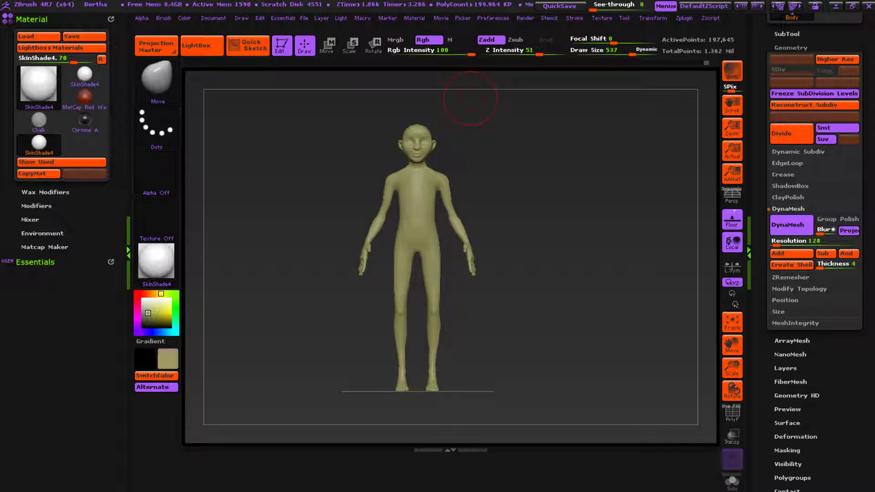
Step: Switch to Microsoft Office Picture Manager and browse the images there for the new character's reference, reducing the zoom to 46%
left_click(290, 349)
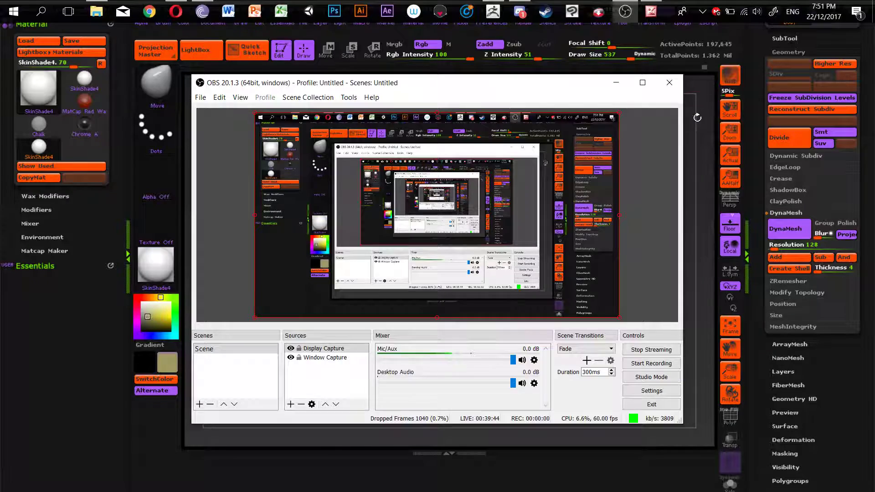
key("alt+Tab")
key("super")
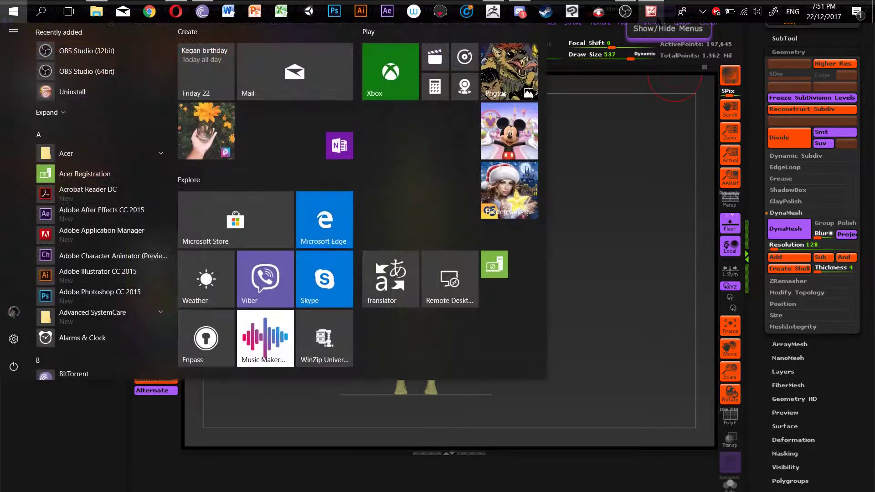
left_click(655, 14)
left_click(373, 486)
left_click(373, 486)
left_click(387, 485)
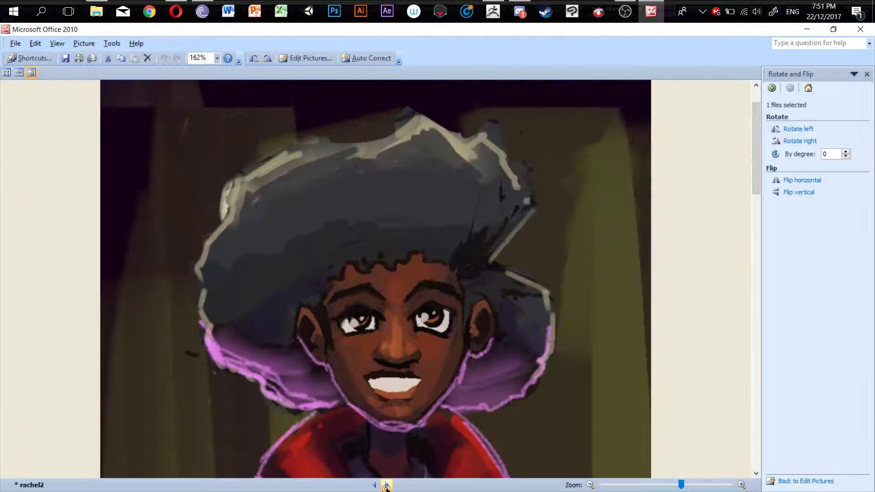
left_click(387, 486)
left_click(387, 486)
left_click(375, 486)
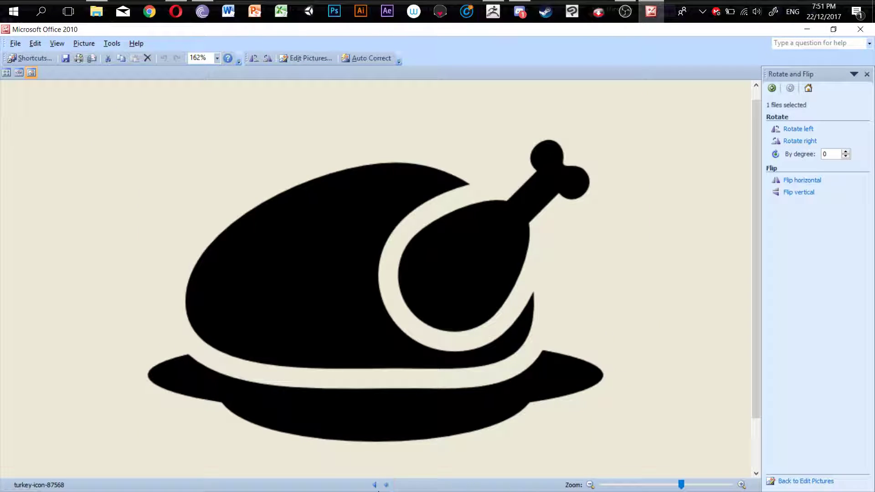
left_click(375, 485)
left_click_drag(681, 485, 642, 485)
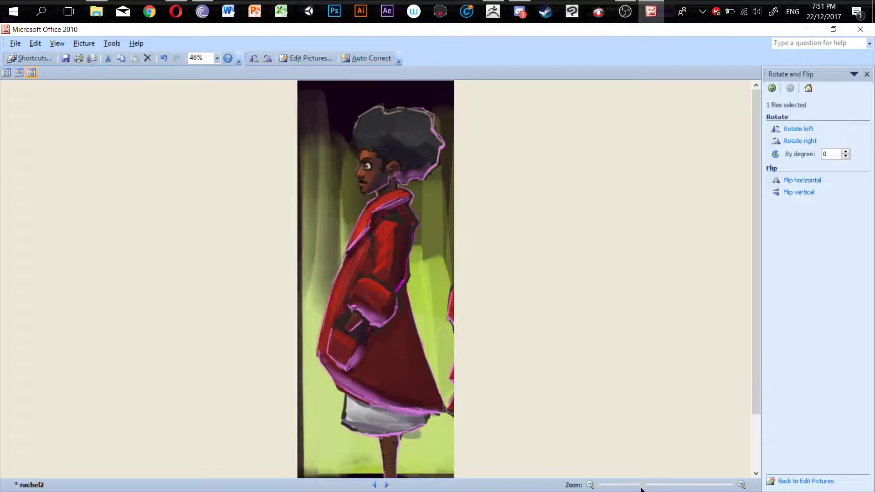
Step: Open the Bertha_and_Rachel picture from the desktop, switch to ZBrush and set See-through to 40
key("super+d")
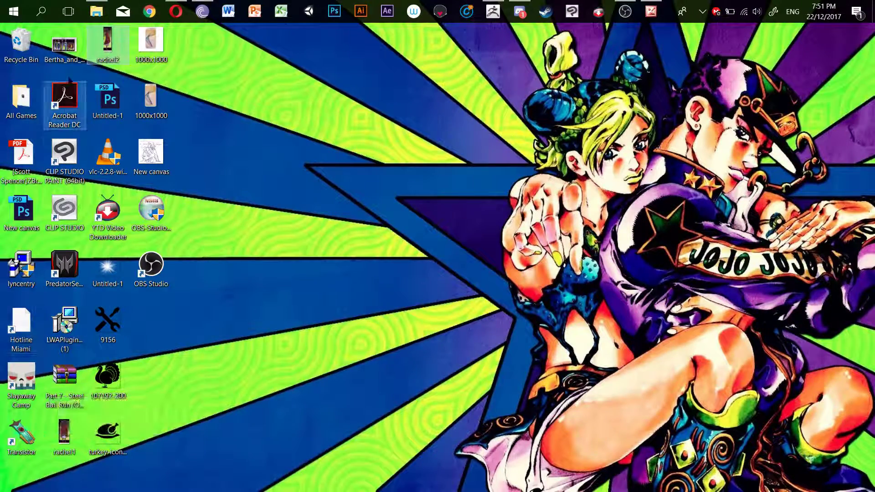
double_click(61, 41)
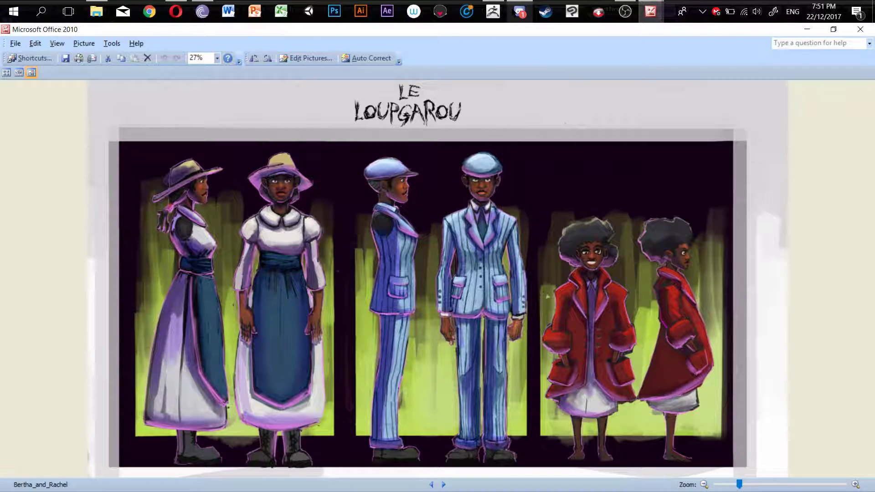
left_click(500, 21)
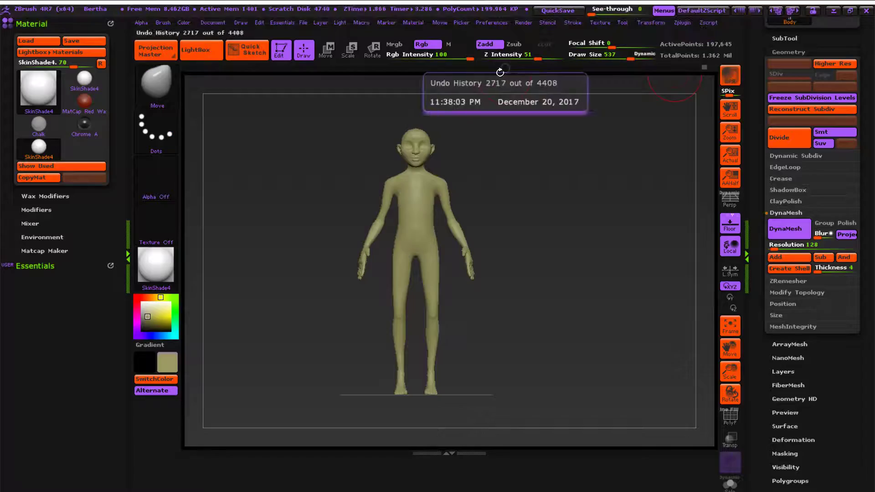
left_click_drag(593, 10, 624, 10)
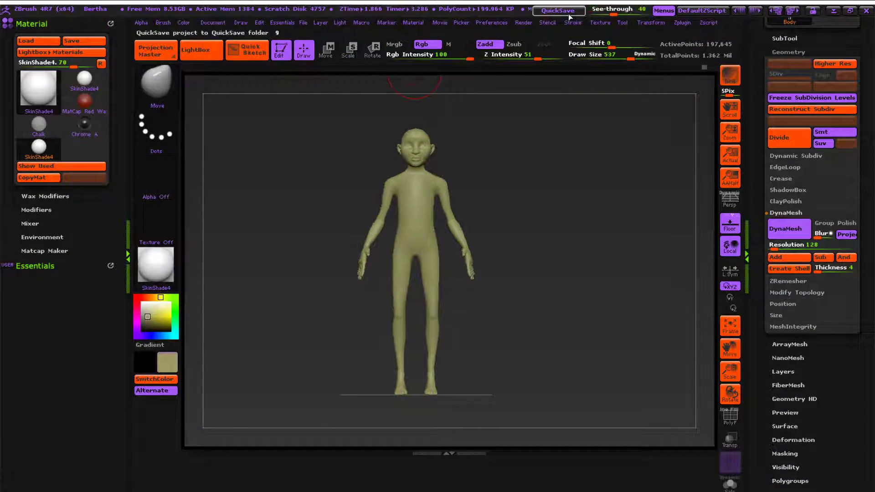
Step: Switch to Picture Manager, crop Copy of Bertha_and_Rachel to the two dress figures by removing 2835 pixels from its right side, and save it
key("super")
mouse_move(651, 12)
left_click(602, 76)
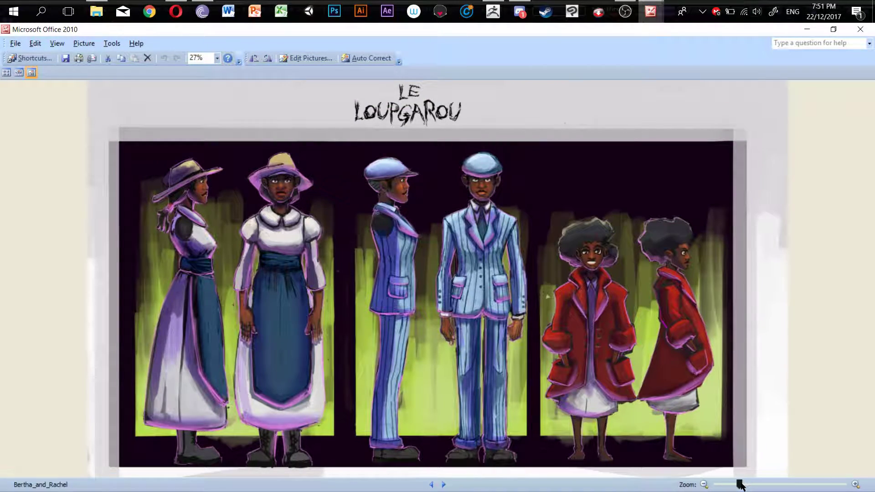
mouse_move(740, 486)
left_mouse_down()
mouse_move(762, 484)
mouse_move(749, 488)
left_mouse_up()
left_click_drag(524, 329, 453, 246)
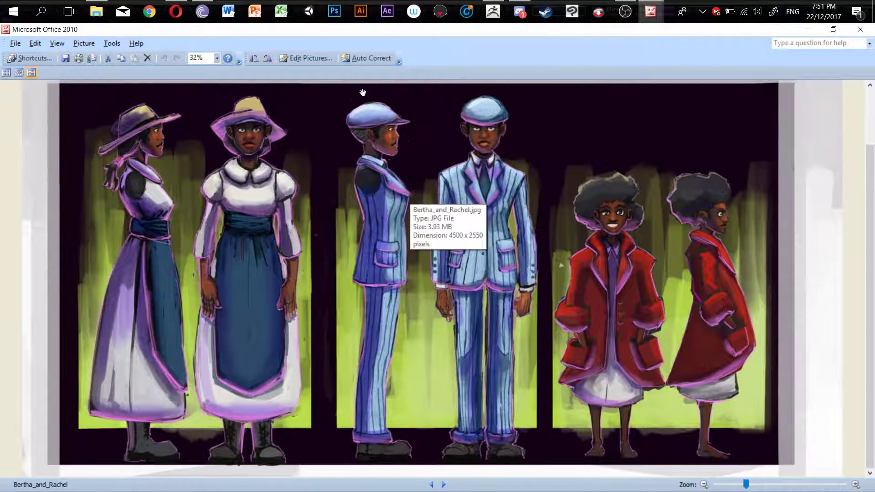
left_click(306, 57)
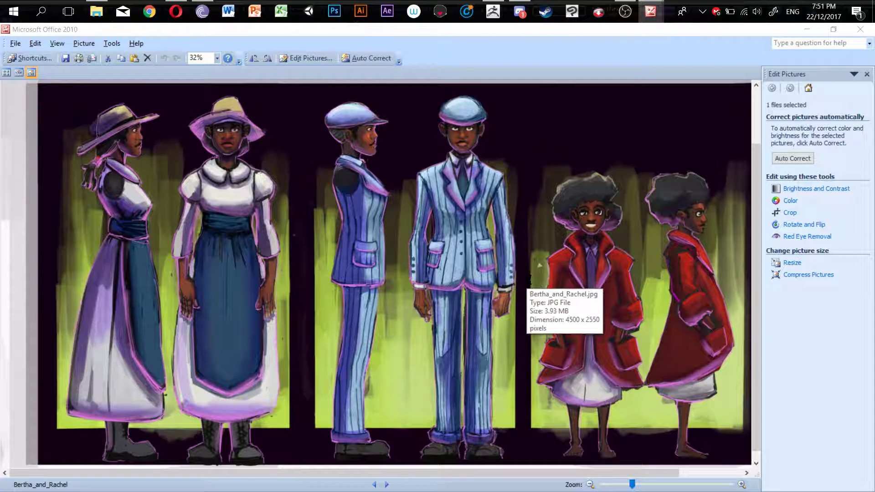
left_click(388, 485)
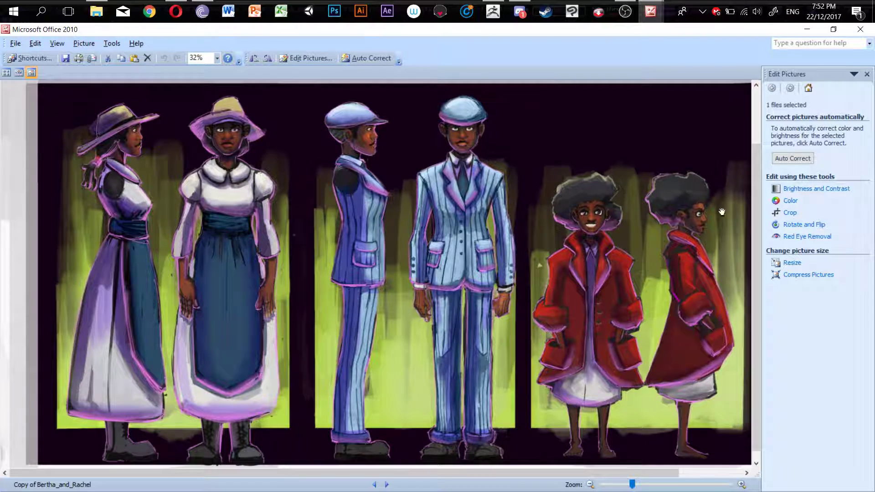
left_click(790, 212)
left_click_drag(727, 285, 292, 285)
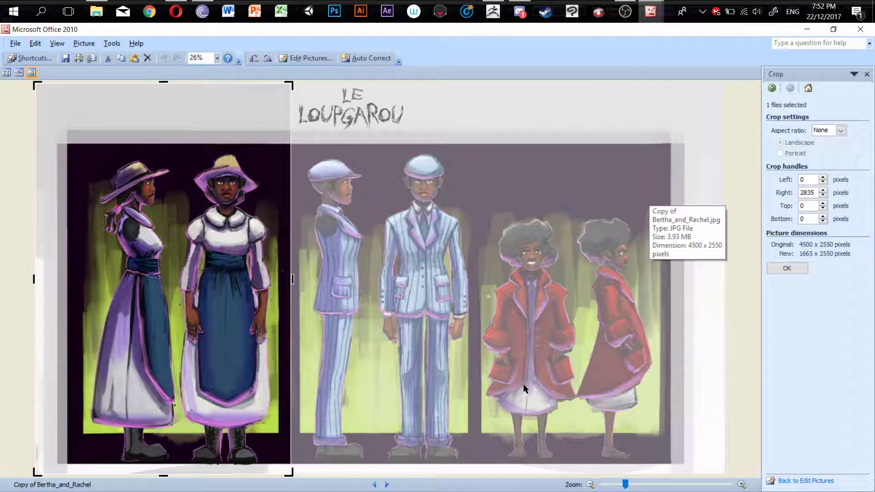
left_click(787, 268)
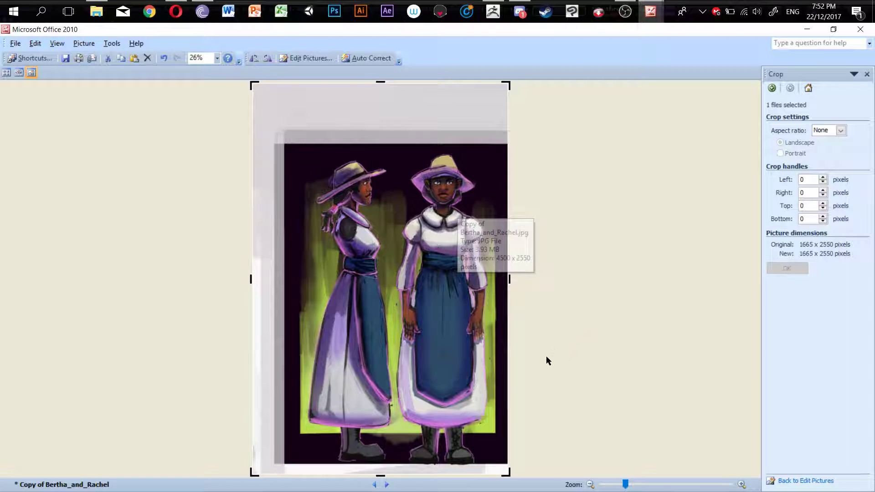
key("ctrl+s")
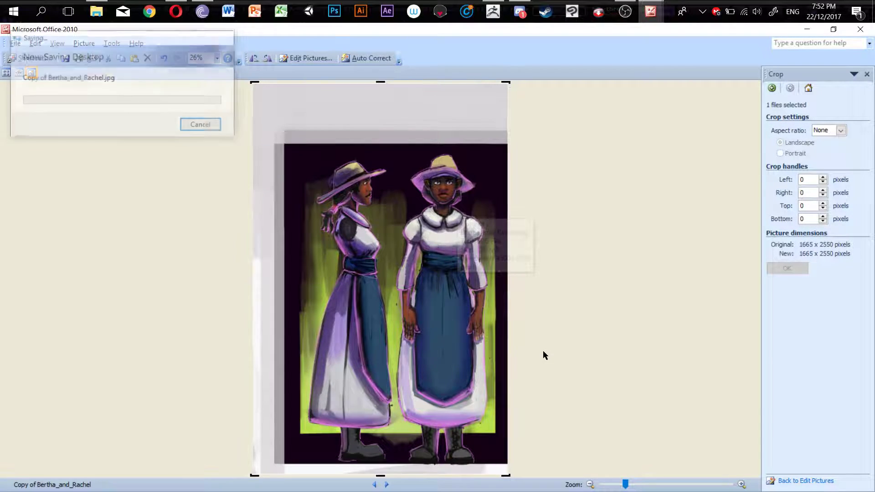
Step: Switch to ZBrush and position the body view over the front-facing dress figure in the see-through reference
left_click(492, 11)
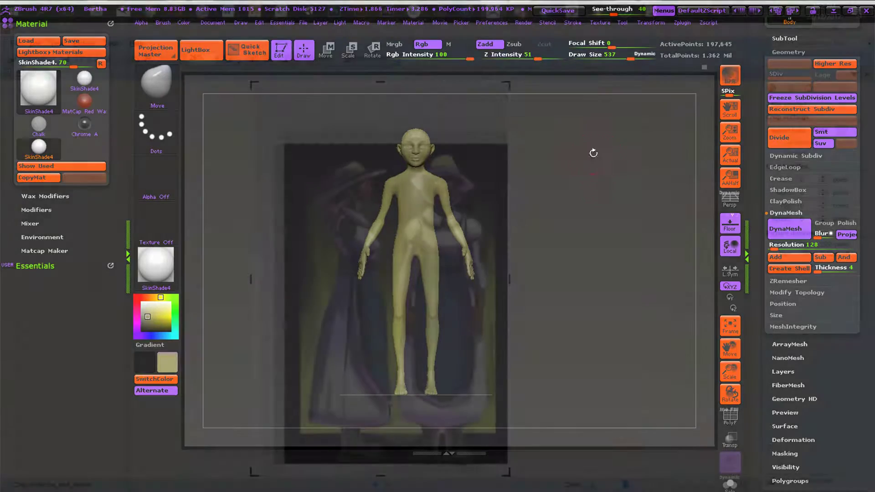
left_click_drag(596, 316, 580, 285)
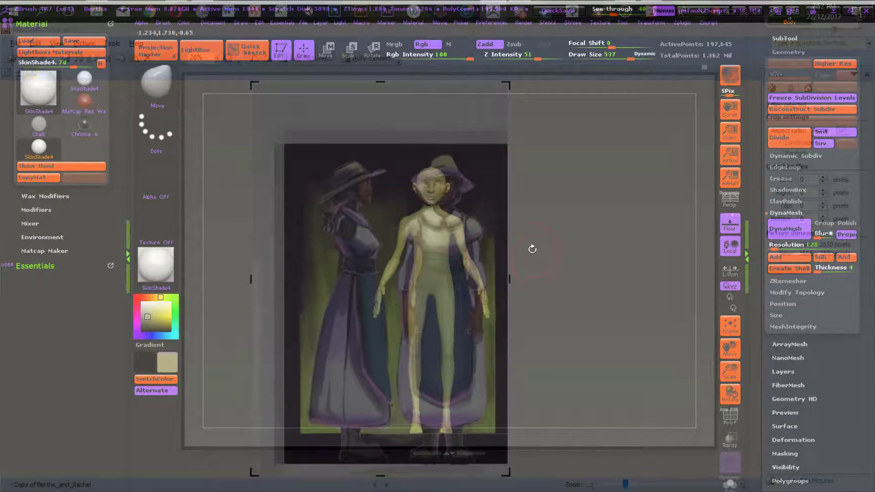
left_click(527, 230)
left_click(513, 114)
Step: Switch to Picture Manager and enlarge the cropped reference to 30%, framing both dress figures from hat to boots
key("super")
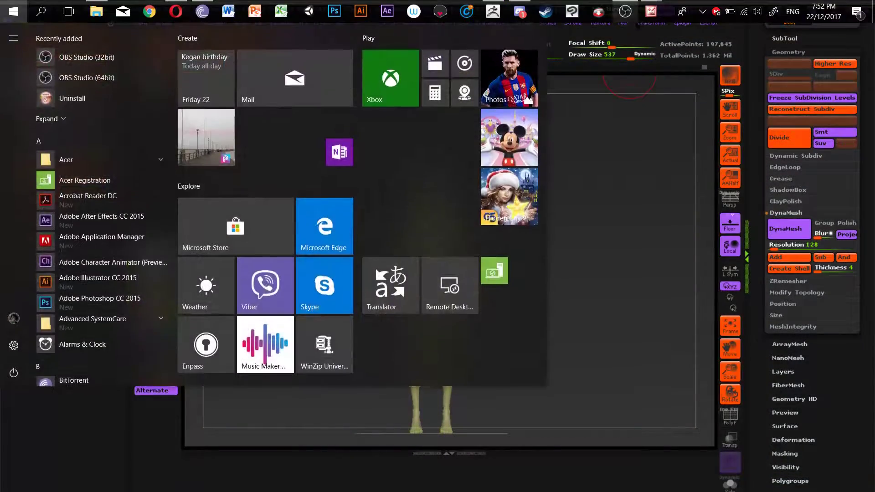
mouse_move(651, 11)
left_click(675, 80)
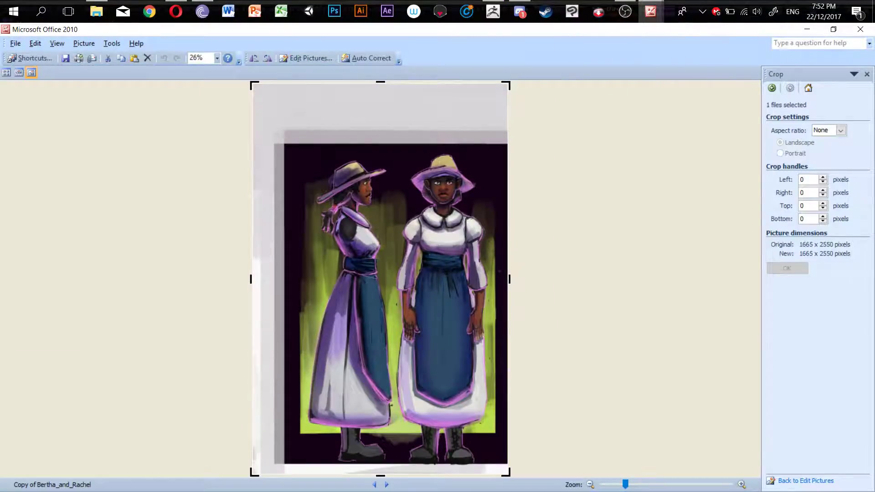
key("ctrl")
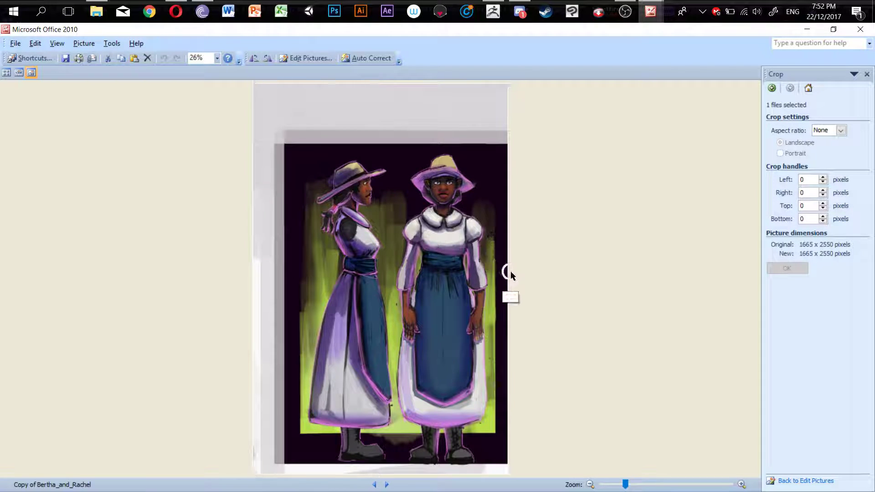
left_click(630, 483)
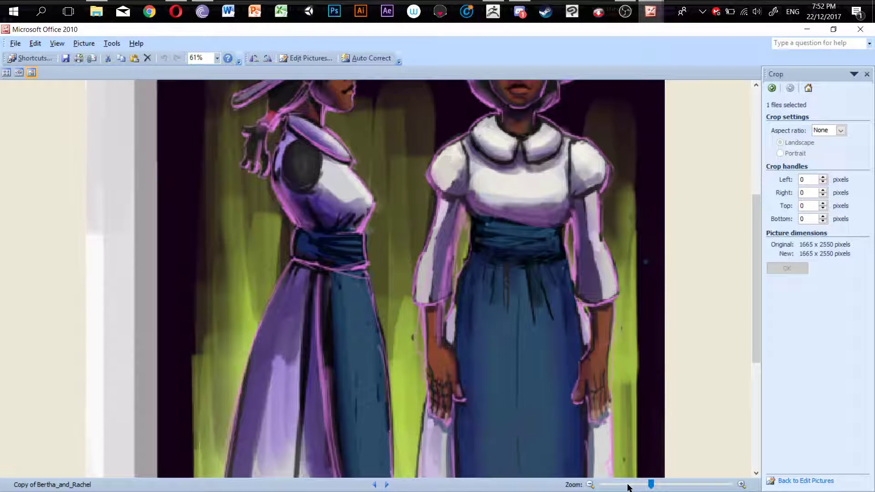
left_click_drag(651, 484, 630, 483)
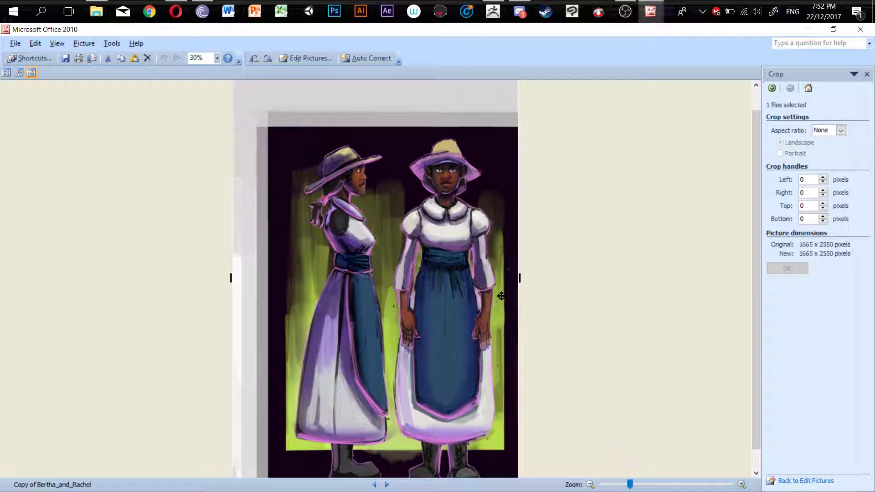
scroll(483, 245, "down", 3)
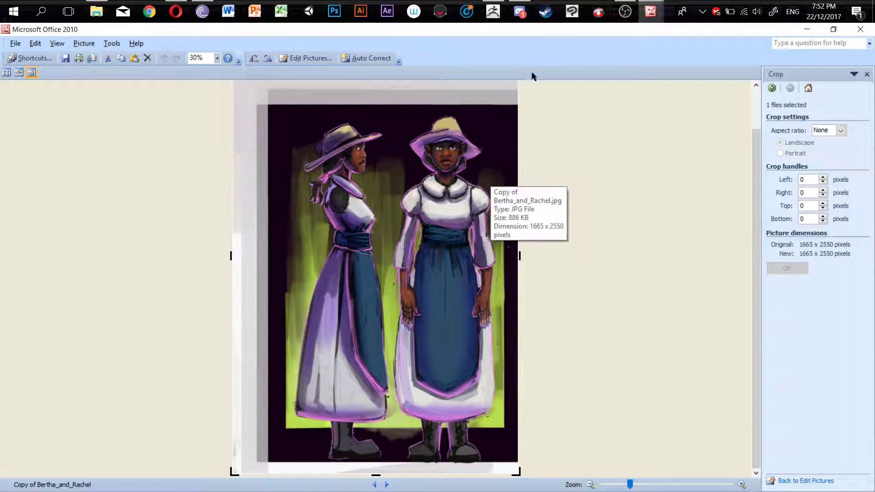
Step: Switch to ZBrush and scale the body view until its head lines up with the front-facing dress figure's head
left_click(490, 14)
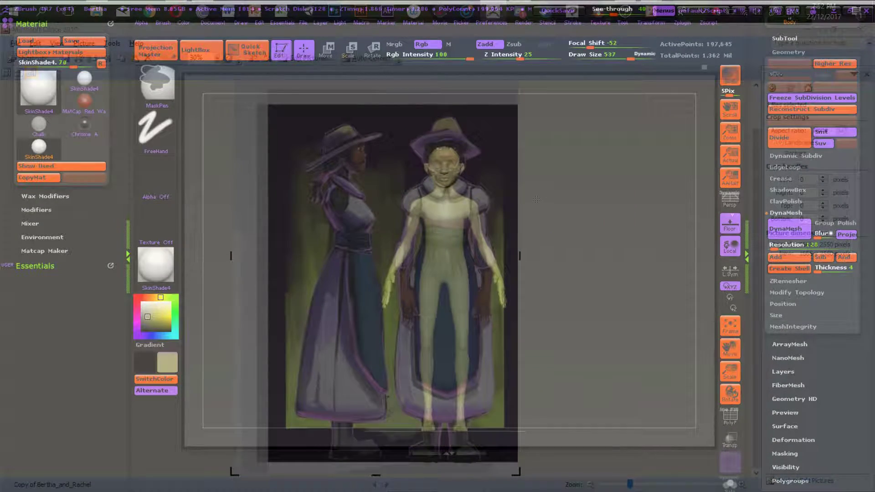
right_click_drag(537, 199, 567, 228, "ctrl")
left_click_drag(567, 228, 567, 220)
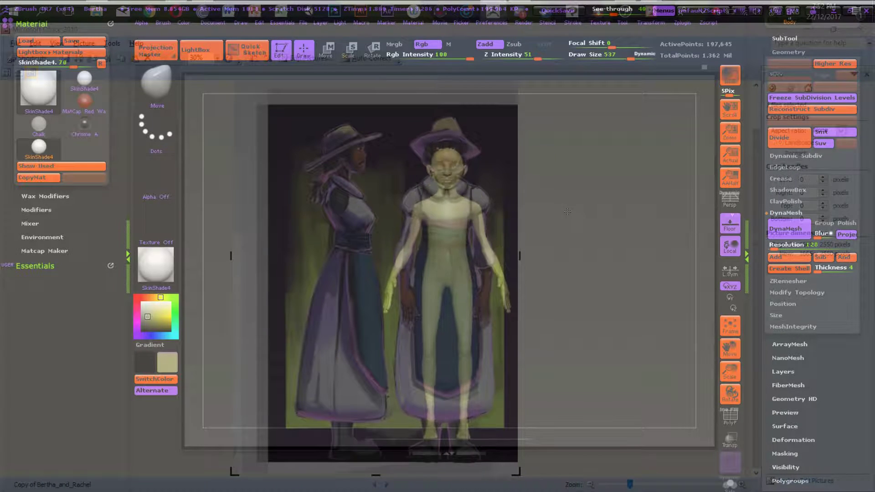
mouse_move(571, 185)
right_mouse_down("ctrl")
mouse_move(565, 197)
mouse_move(557, 184)
mouse_move(550, 201)
right_mouse_up("ctrl")
right_click(550, 201, "ctrl")
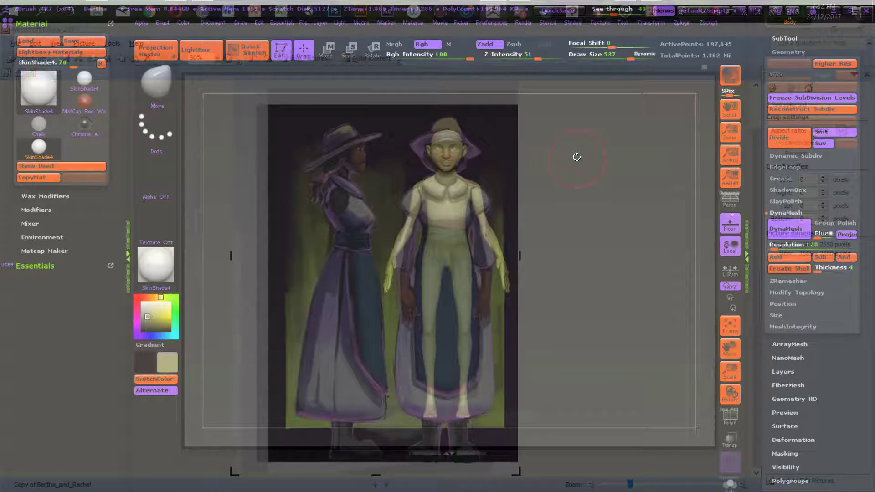
Step: Switch to Picture Manager and go from the cropped copy back to the full Bertha_and_Rachel picture
key("super")
mouse_move(651, 12)
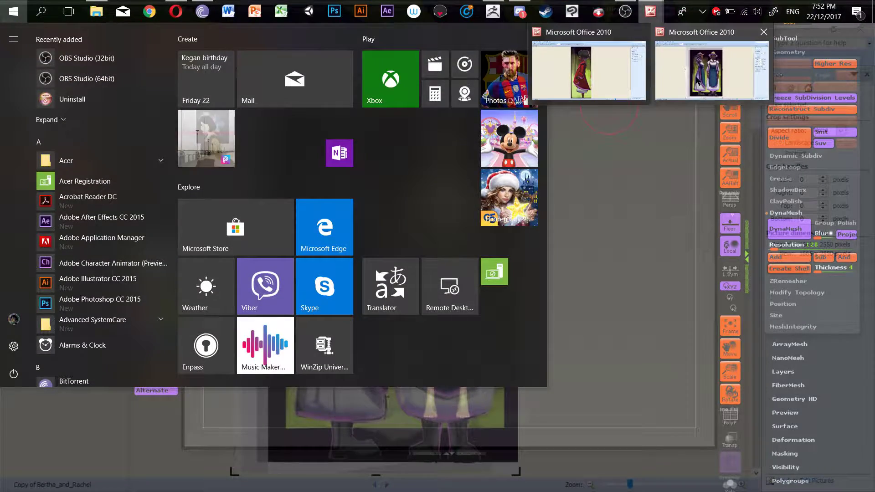
left_click(668, 90)
left_click(375, 484)
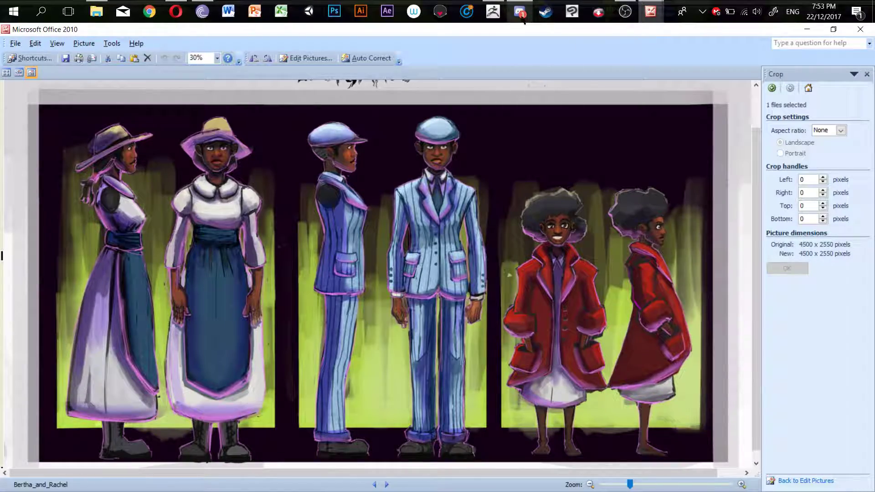
Step: Switch to ZBrush and fit the body view over the front-facing figure in the red coat
left_click(493, 11)
left_click_drag(551, 261, 662, 322)
mouse_move(652, 307)
right_mouse_down("ctrl")
mouse_move(666, 305)
mouse_move(661, 273)
right_mouse_up("ctrl")
left_click_drag(661, 273, 664, 267, "alt")
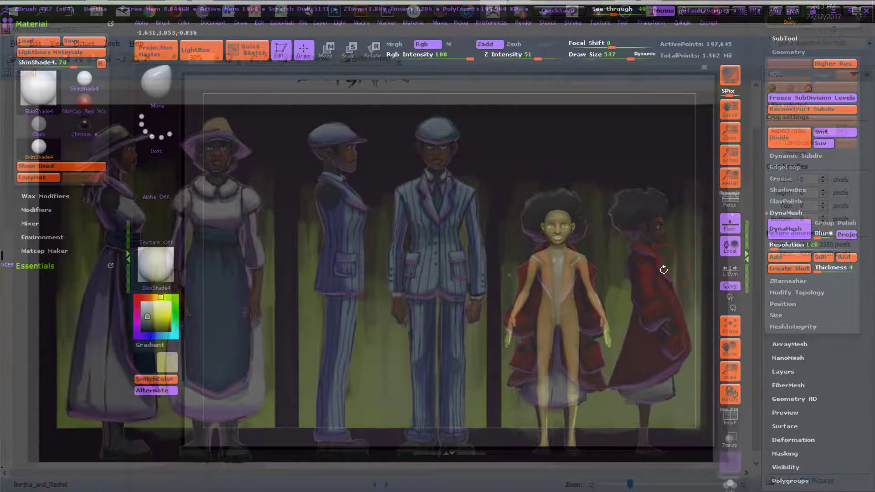
key("ctrl")
key("space")
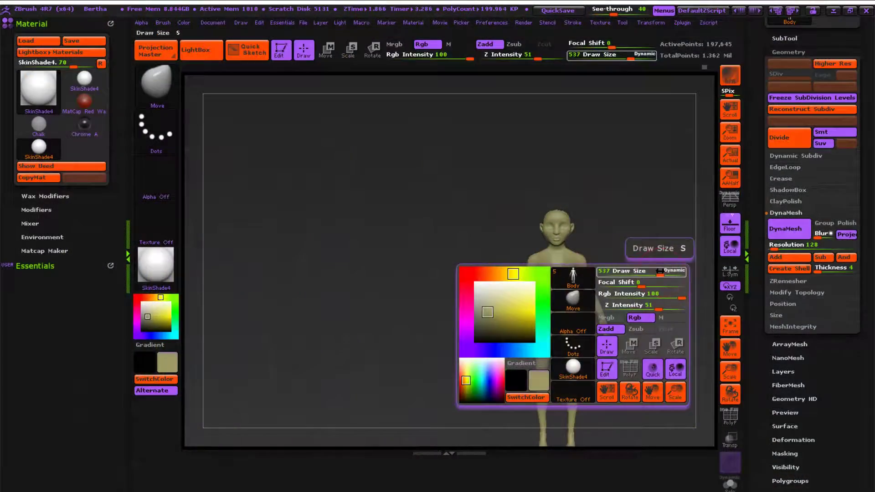
key("s")
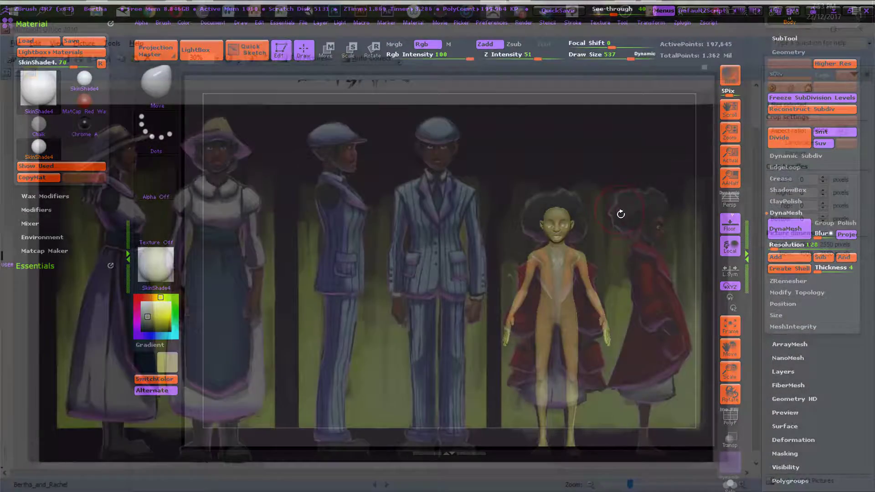
Step: Move the body view over the front-facing dress figure at the same scale to compare their heights
left_click_drag(631, 235, 338, 236, "alt")
left_click_drag(506, 233, 656, 232, "alt")
left_click_drag(513, 209, 653, 219, "alt")
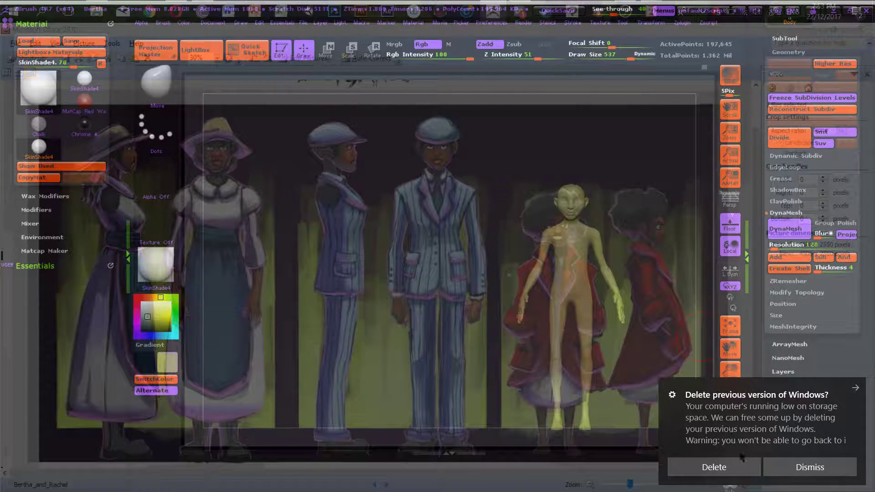
left_click(730, 468)
left_click_drag(676, 314, 300, 269)
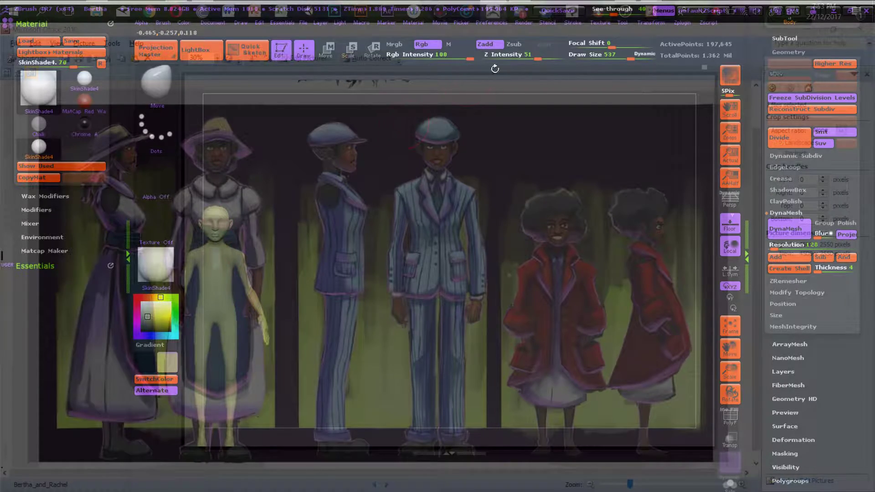
Step: Switch to Picture Manager and display Copy of Bertha_and_Rachel at 30%, scrolled to show both dress figures
key("super")
left_click(493, 13)
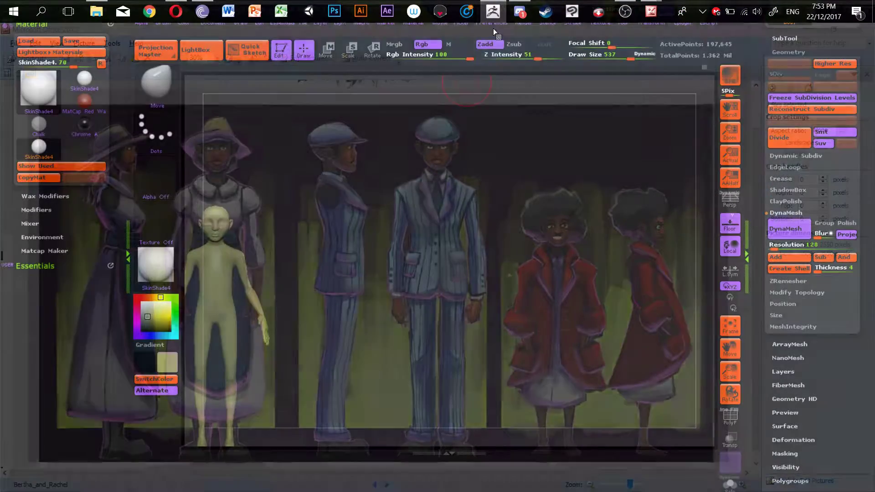
mouse_move(651, 11)
left_click(686, 80)
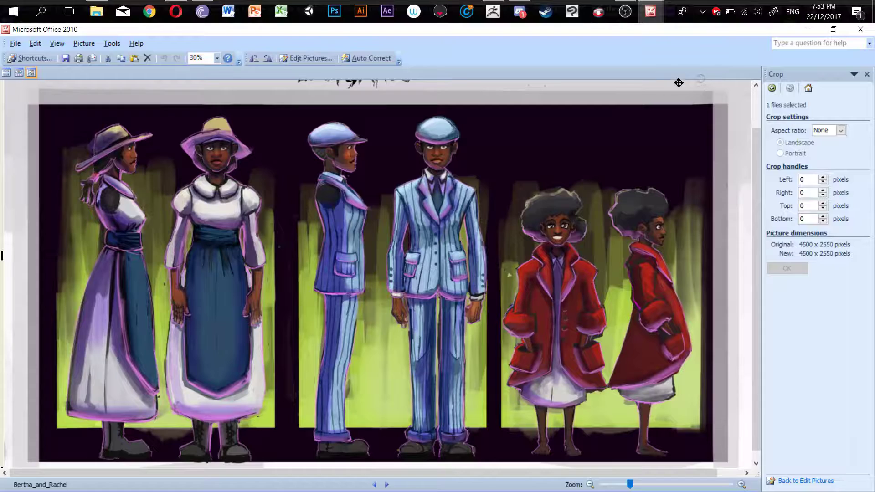
left_click(387, 484)
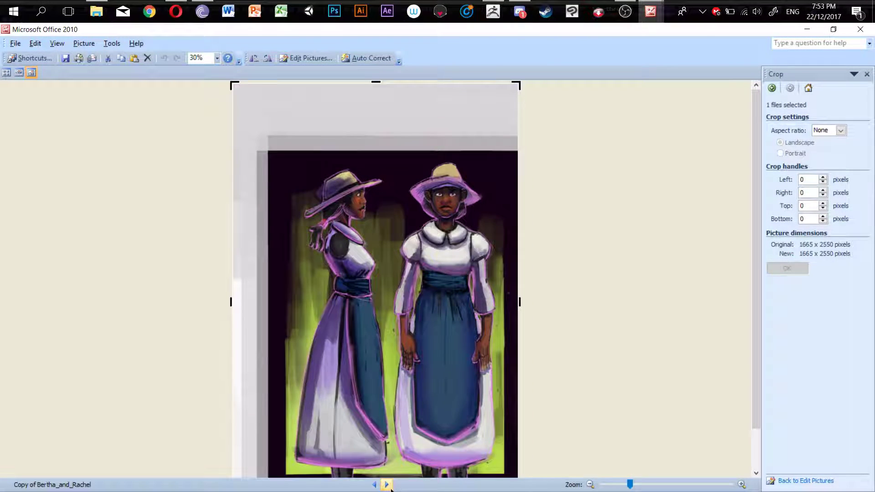
mouse_move(631, 486)
left_mouse_down()
mouse_move(615, 483)
mouse_move(630, 485)
left_mouse_up()
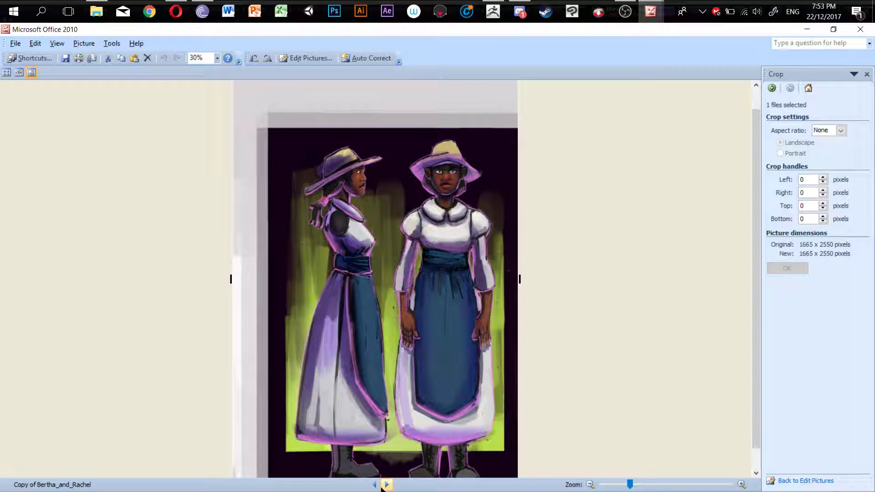
left_click(386, 484)
left_click(387, 485)
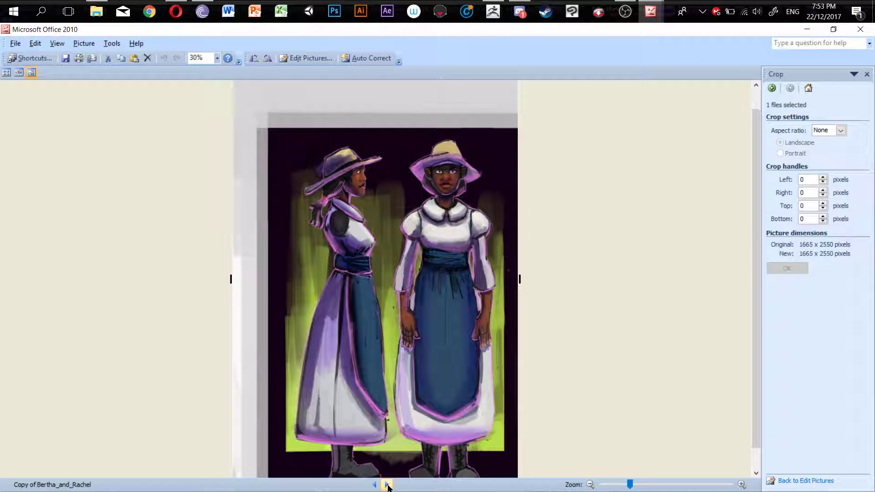
Step: Switch to ZBrush, place the body view over the front-facing dress figure, and set the Move brush to Draw Size 1000 and Z Intensity 100
left_click(493, 10)
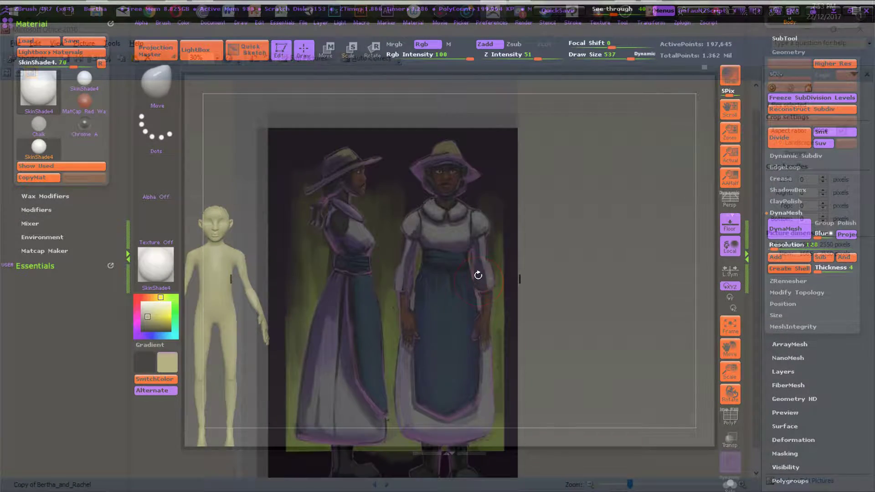
left_click_drag(478, 275, 712, 267, "alt")
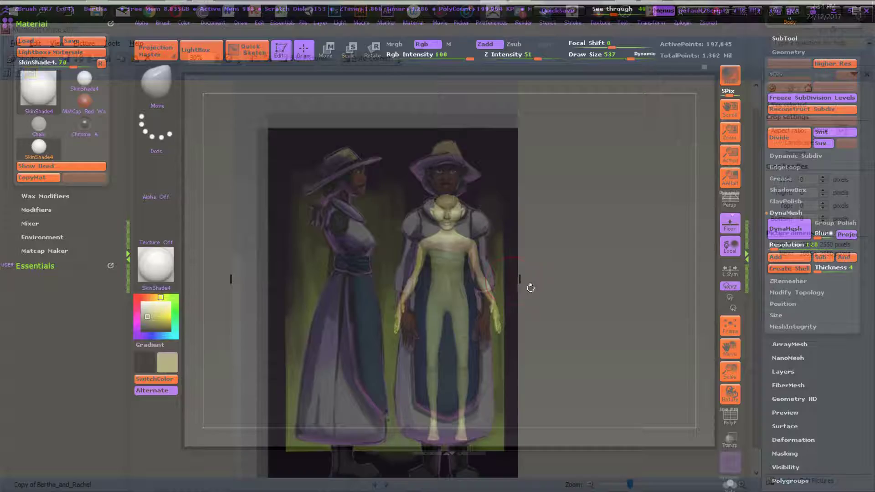
key("b")
key("s")
left_click_drag(445, 241, 459, 240)
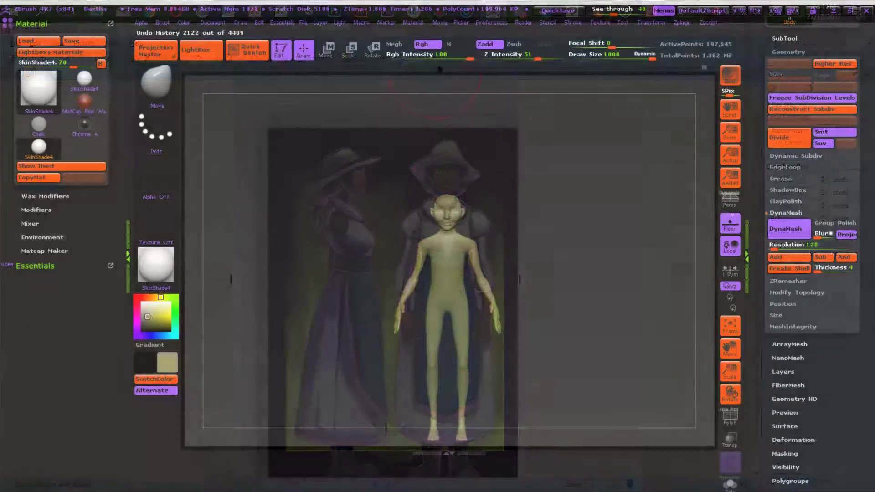
key("ctrl")
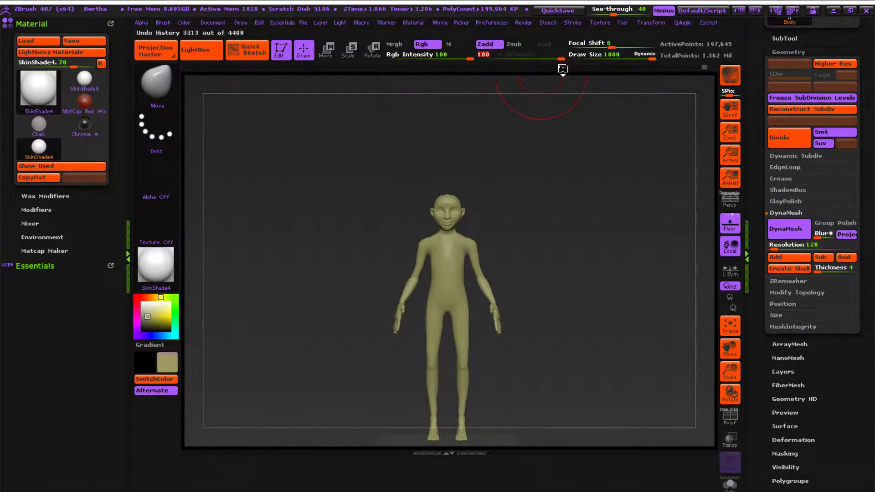
key("ctrl")
left_click_drag(462, 186, 465, 211)
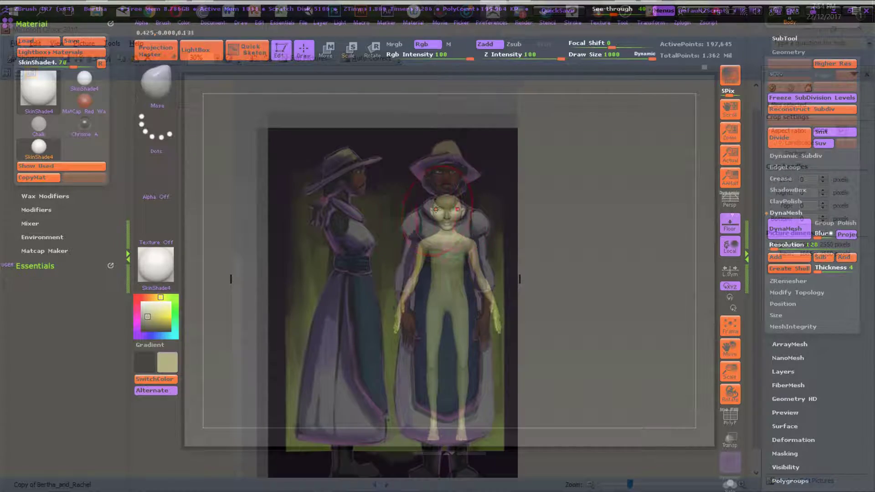
key("ctrl")
key("s")
key("ctrl")
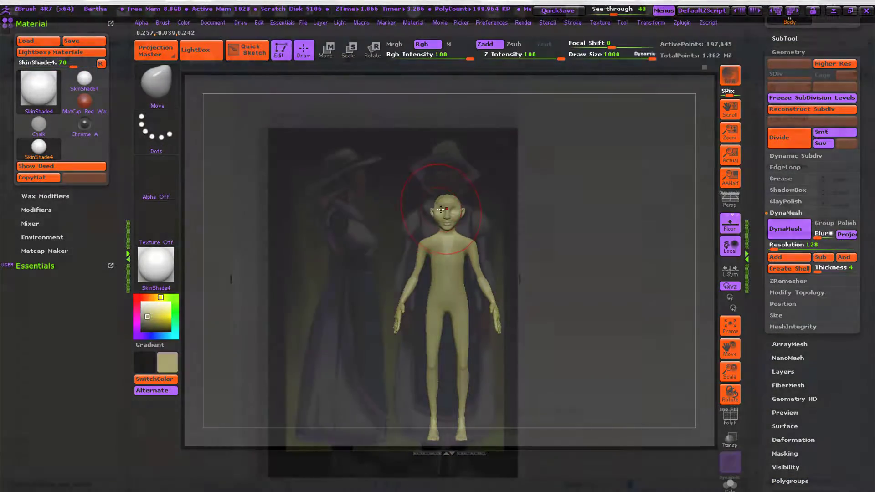
Step: Mask the body from the head down to the knees and invert the mask so only the lower legs are protected
left_click_drag(504, 219, 556, 223)
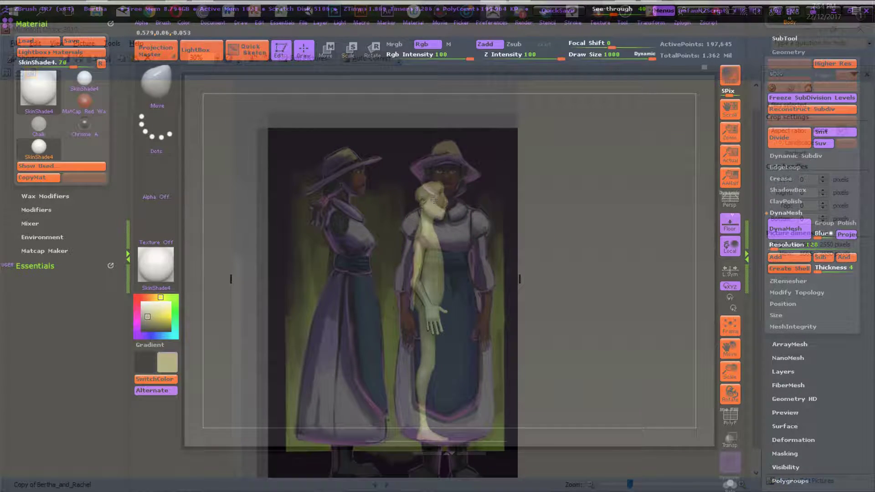
left_click_drag(524, 234, 496, 238, "shift")
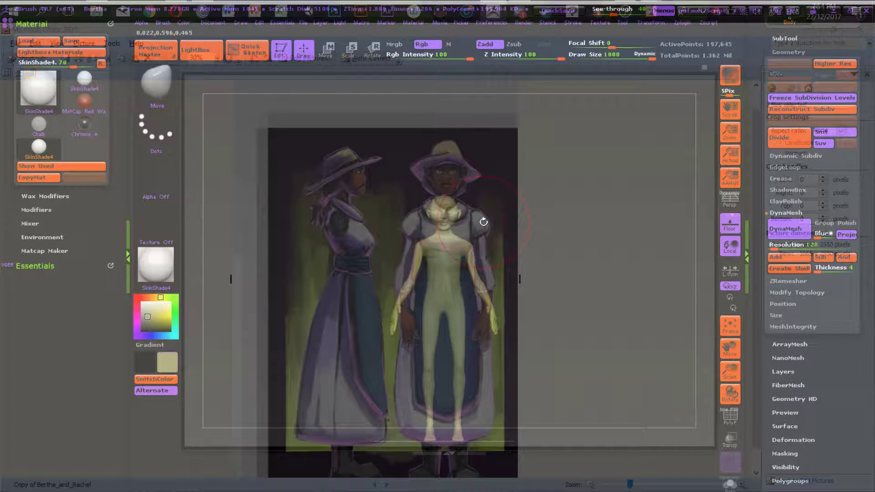
mouse_move(439, 207)
left_mouse_down("ctrl")
mouse_move(417, 194)
mouse_move(407, 236)
left_mouse_up("ctrl")
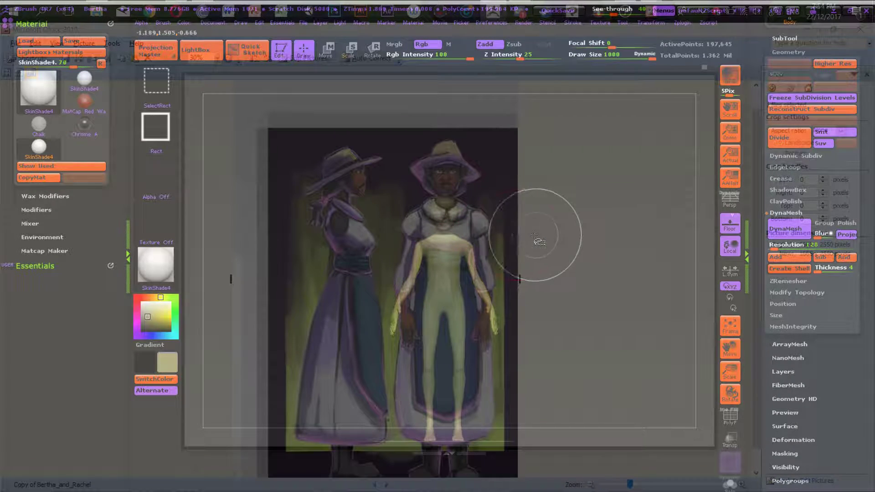
left_click(517, 237, "ctrl")
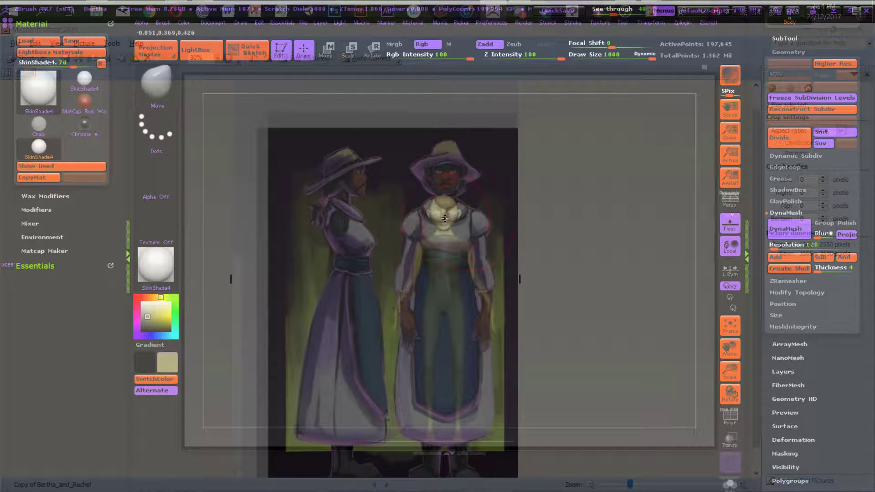
left_click(536, 253, "ctrl")
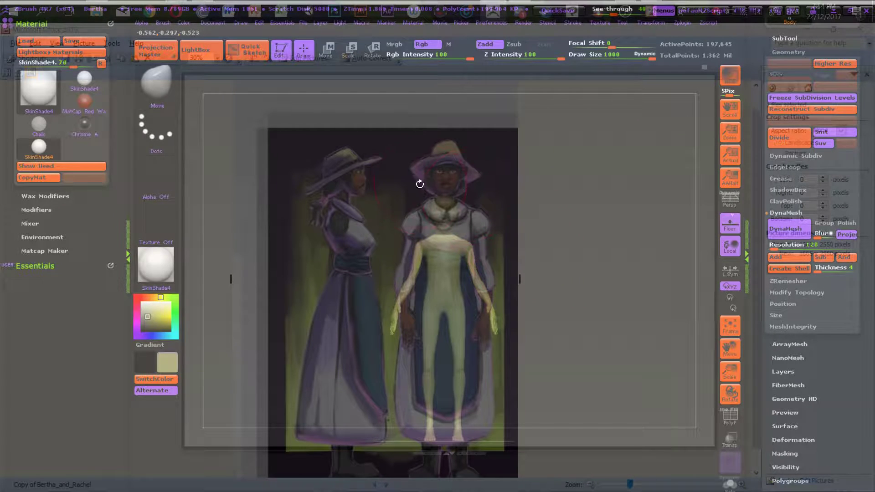
mouse_move(320, 175)
left_mouse_down("ctrl")
mouse_move(465, 257)
mouse_move(552, 357)
left_mouse_up("ctrl")
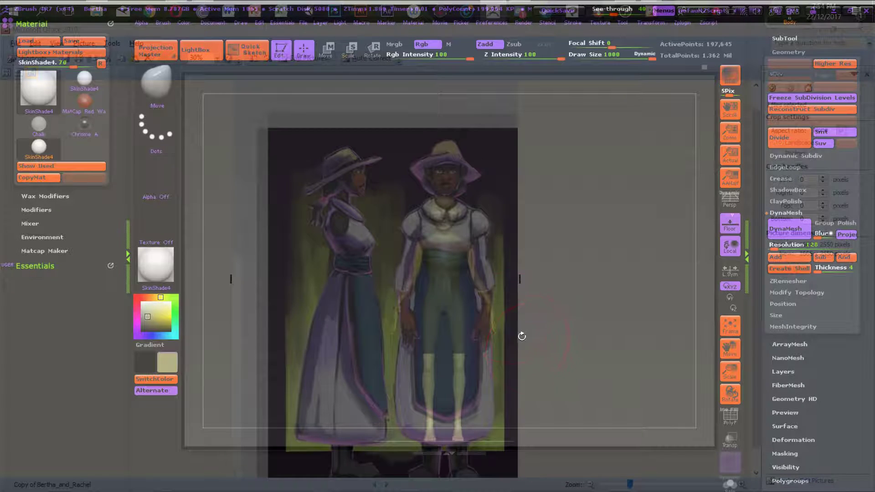
left_click(539, 300, "ctrl")
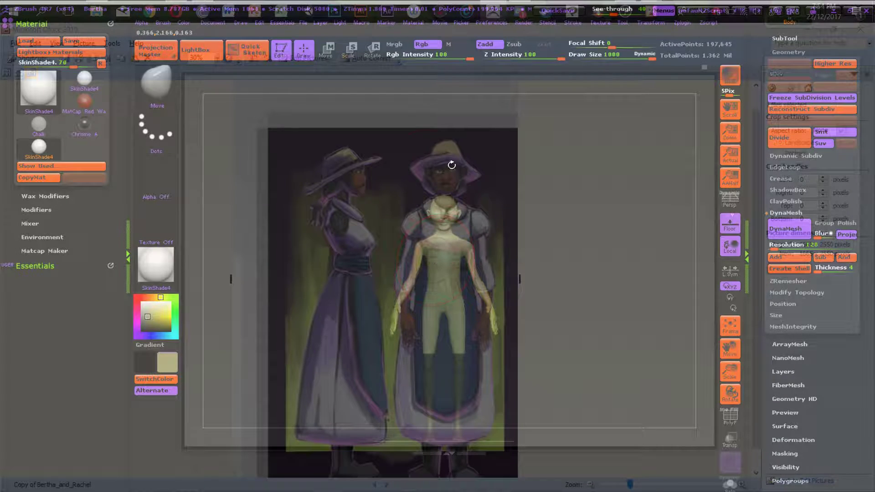
Step: Place a vertical transpose line from hips to head and move the unmasked upper body up to the dress figure's head height
key("w")
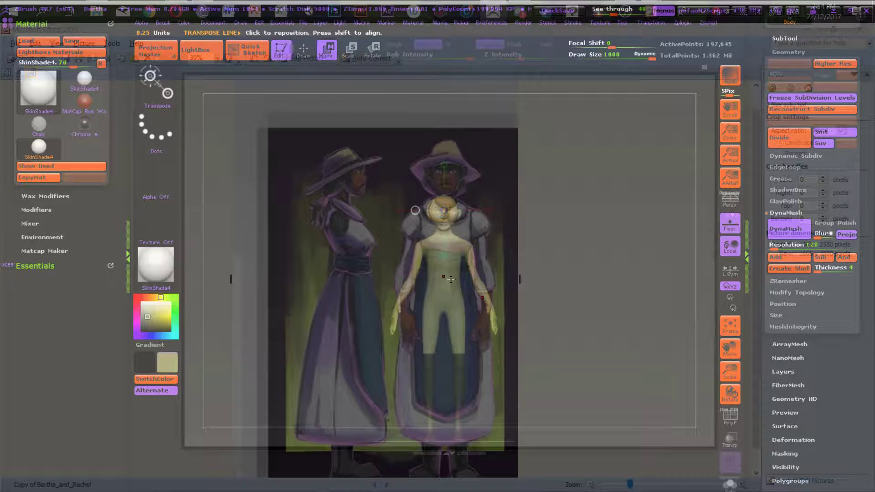
left_click_drag(444, 294, 439, 165)
left_click_drag(441, 237, 457, 280)
key("ctrl+z")
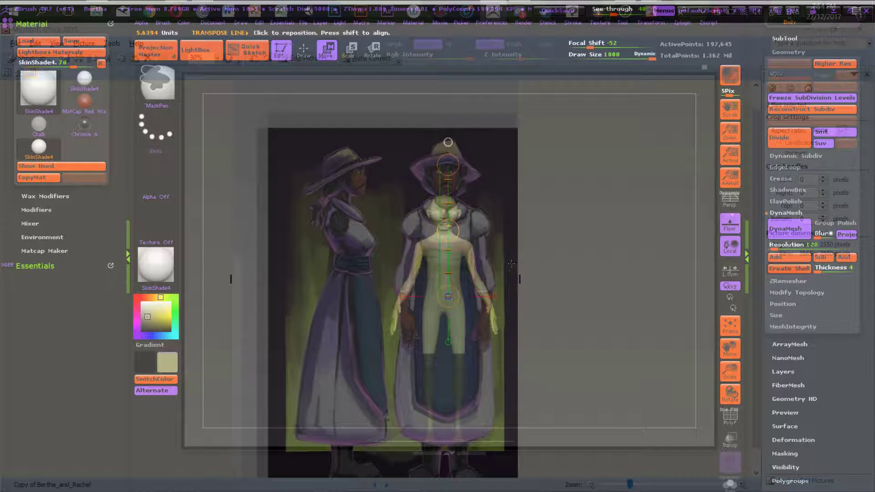
left_click_drag(448, 231, 447, 195)
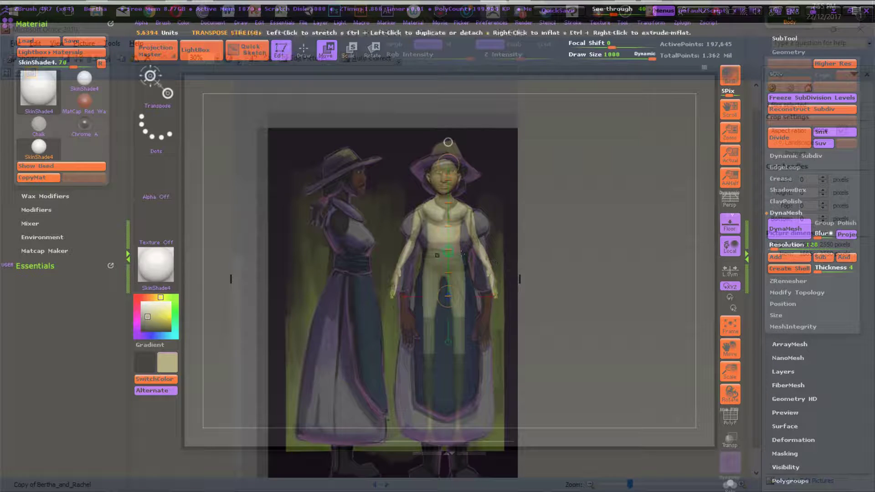
Step: Clear the mask from the body and remesh it with DynaMesh
left_click(478, 252, "ctrl")
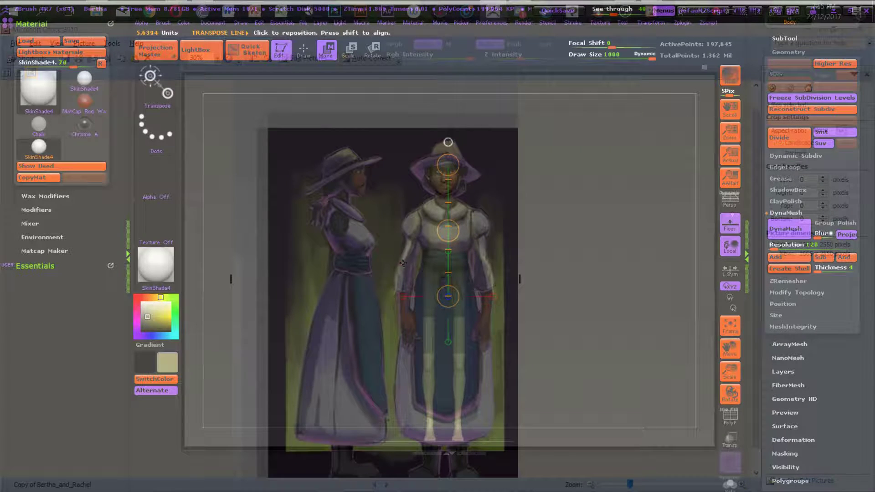
left_click_drag(380, 132, 514, 199, "ctrl")
left_click(382, 188, "ctrl")
mouse_move(382, 187)
left_mouse_down("ctrl")
mouse_move(360, 200)
mouse_move(383, 200)
left_mouse_up("ctrl")
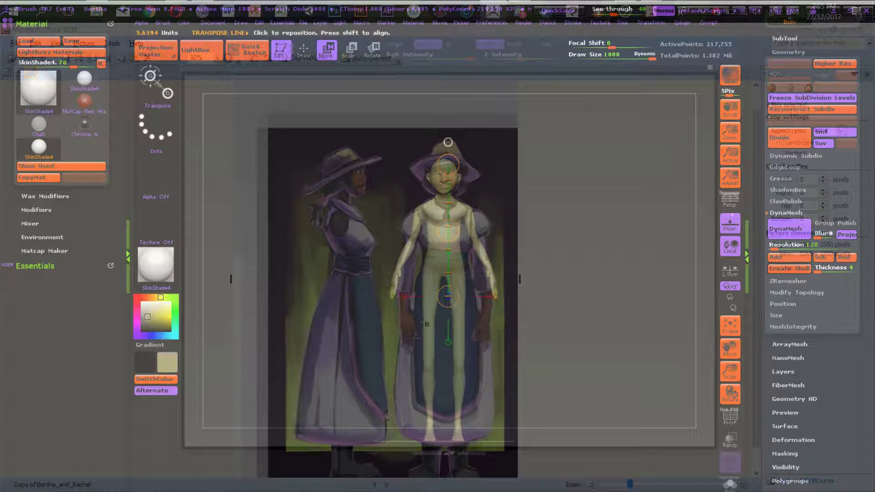
Step: Place a transpose line down the thigh, undo the DynaMesh remesh, and mask the body from the waist to the knees
left_click_drag(437, 307, 436, 380, "shift")
key("ctrl+z")
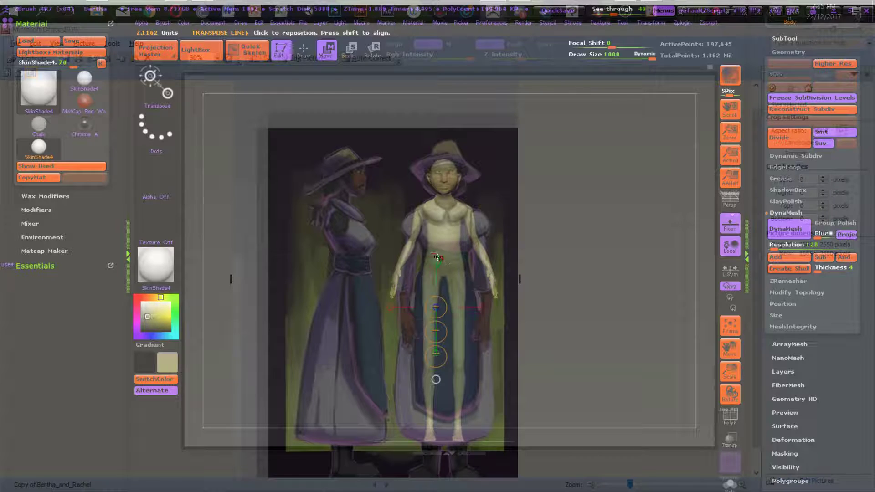
left_click_drag(419, 254, 472, 293, "ctrl")
mouse_move(365, 248)
left_mouse_down("ctrl")
mouse_move(417, 261)
mouse_move(545, 357)
left_mouse_up("ctrl")
mouse_move(378, 242)
left_mouse_down("ctrl")
mouse_move(524, 312)
mouse_move(524, 323)
left_mouse_up("ctrl")
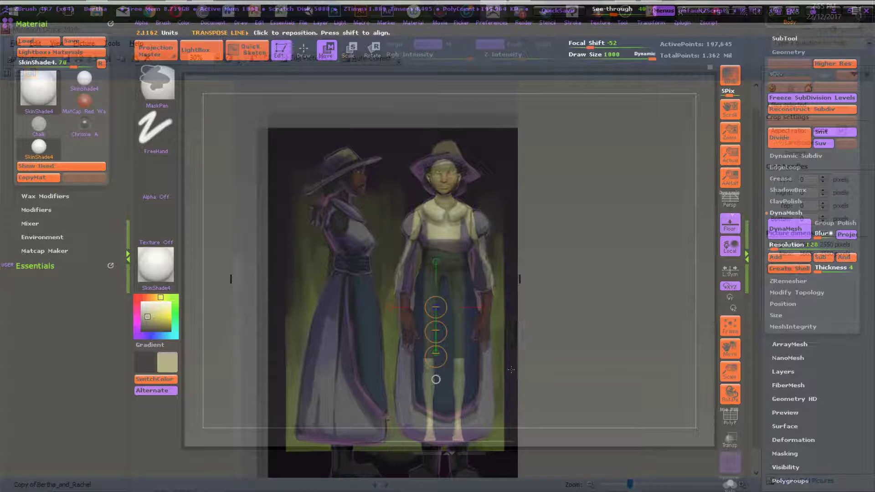
Step: Adjust the thighs with the transpose line, flipping the mask between the thigh section and the rest of the body and back
mouse_move(513, 373)
left_mouse_down("ctrl")
mouse_move(450, 351)
mouse_move(428, 331)
mouse_move(398, 330)
mouse_move(554, 370)
mouse_move(520, 371)
left_mouse_up("ctrl")
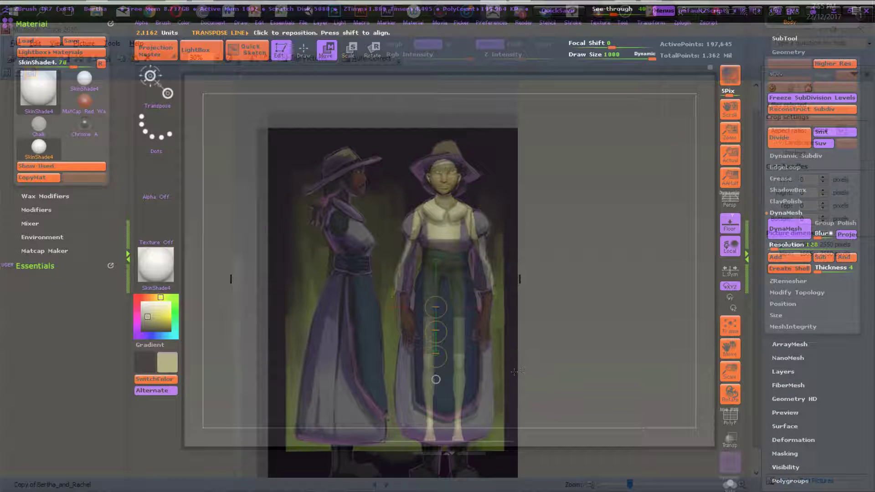
mouse_move(438, 333)
left_mouse_down()
mouse_move(448, 325)
mouse_move(442, 348)
left_mouse_up()
left_click(509, 359, "ctrl")
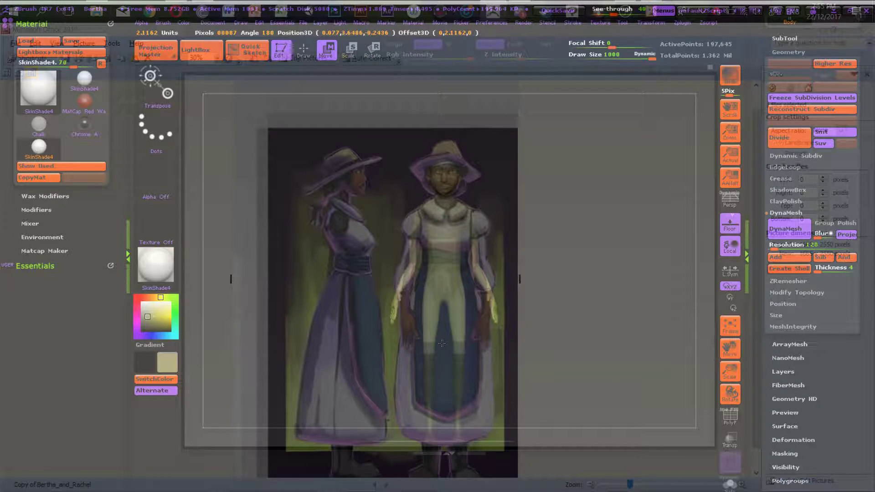
left_click(504, 201, "ctrl")
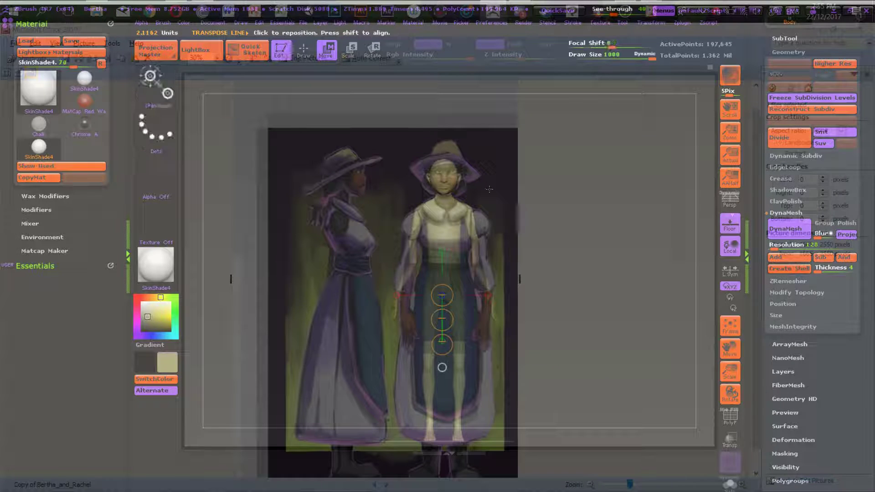
Step: Clear the body's mask, mask the head, and invert the mask so that only the head stays editable
left_click_drag(374, 166, 385, 176, "ctrl")
left_click_drag(405, 145, 476, 200, "ctrl")
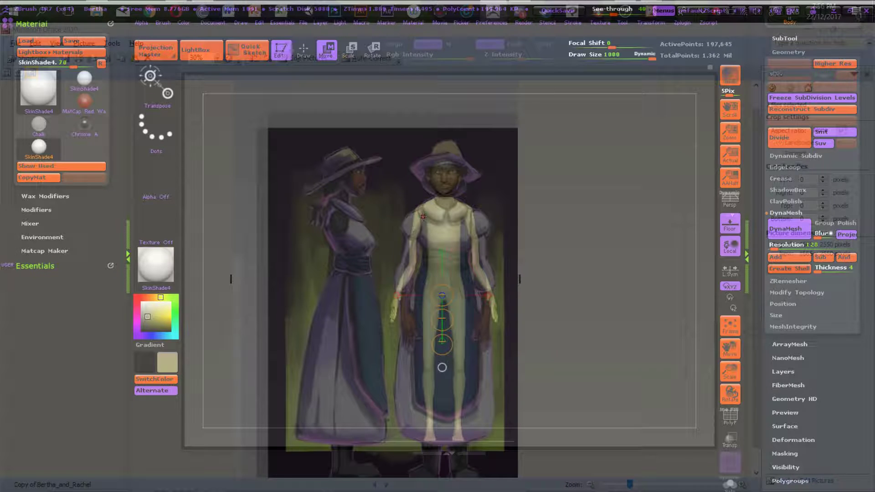
key("ctrl+i")
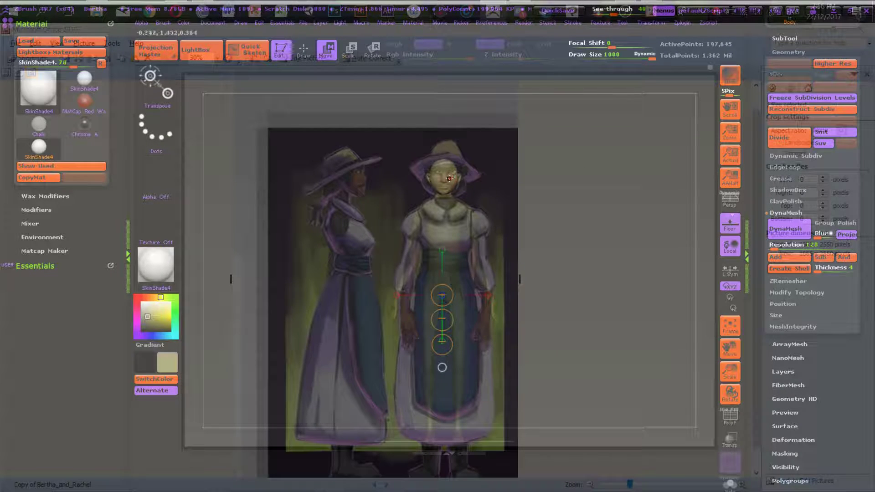
Step: Place a transpose line diagonally outward from the face and scale the unmasked head to fit the hatted figure's head
key("r")
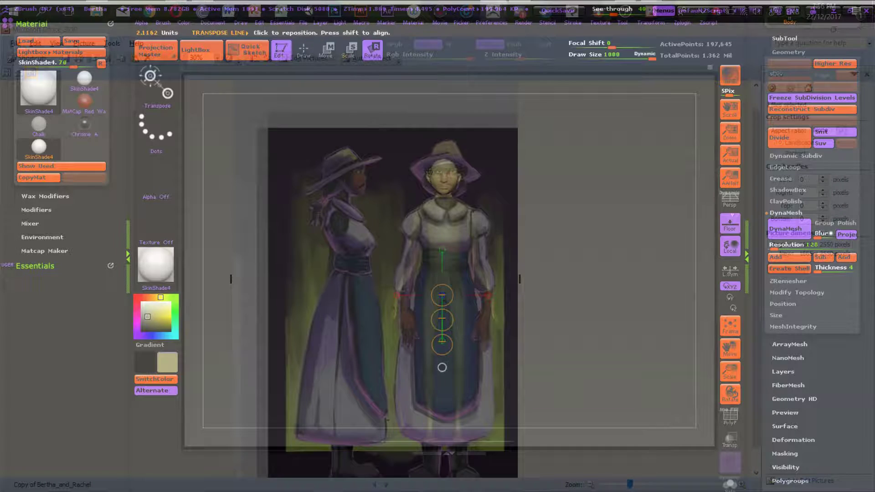
mouse_move(446, 175)
left_mouse_down()
mouse_move(507, 143)
mouse_move(492, 165)
mouse_move(449, 173)
mouse_move(500, 120)
mouse_move(478, 161)
left_mouse_up()
key("ctrl+z")
key("ctrl+z")
key("e")
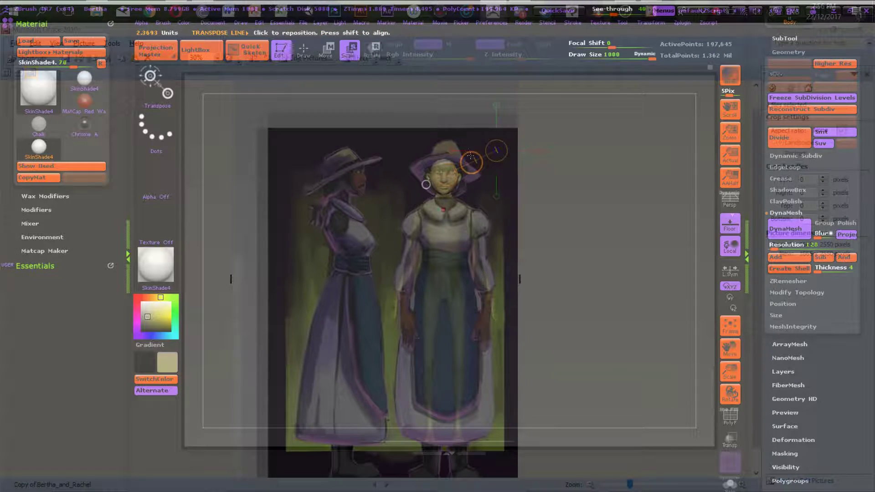
left_click_drag(484, 162, 505, 145)
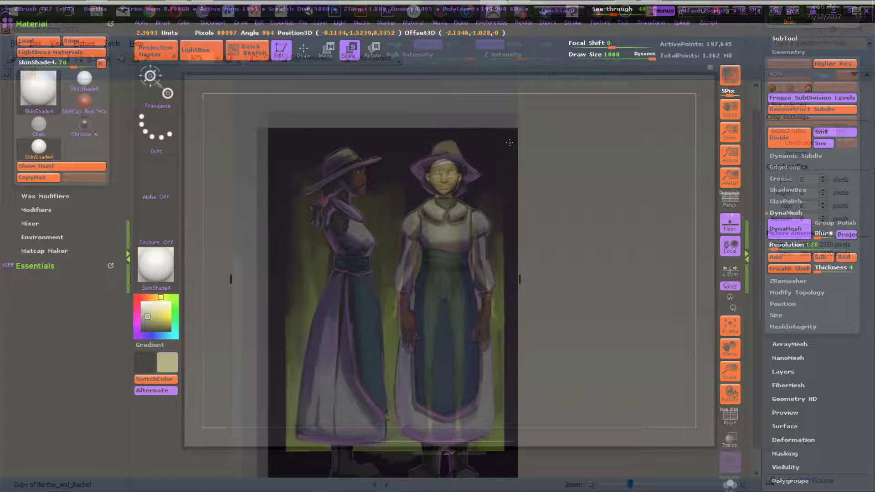
left_click_drag(611, 84, 612, 84)
left_click_drag(496, 151, 481, 165)
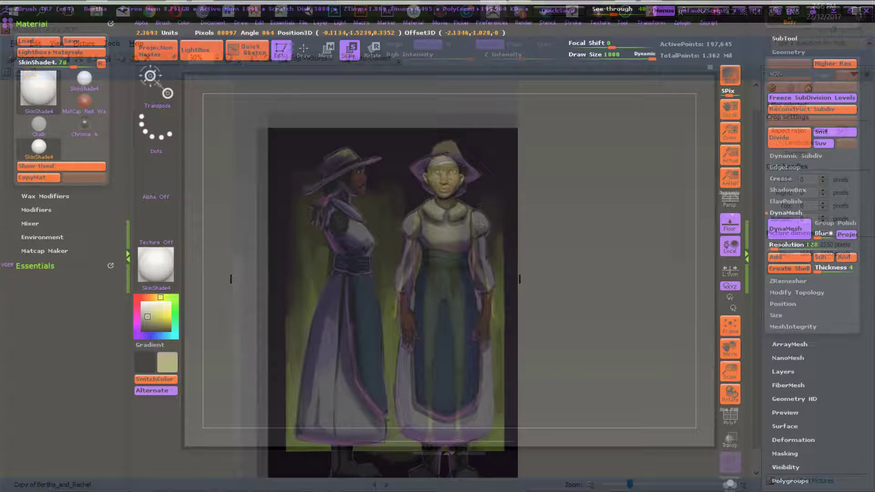
Step: Try scaling the head along a vertical transpose line drawn upward from the face, and undo the attempt
left_click_drag(443, 156, 450, 118)
left_click_drag(448, 173, 469, 152)
left_click_drag(530, 234, 510, 198)
left_click_drag(437, 177, 436, 107, "shift")
mouse_move(539, 250)
left_mouse_down()
mouse_move(513, 239)
mouse_move(543, 234)
left_mouse_up()
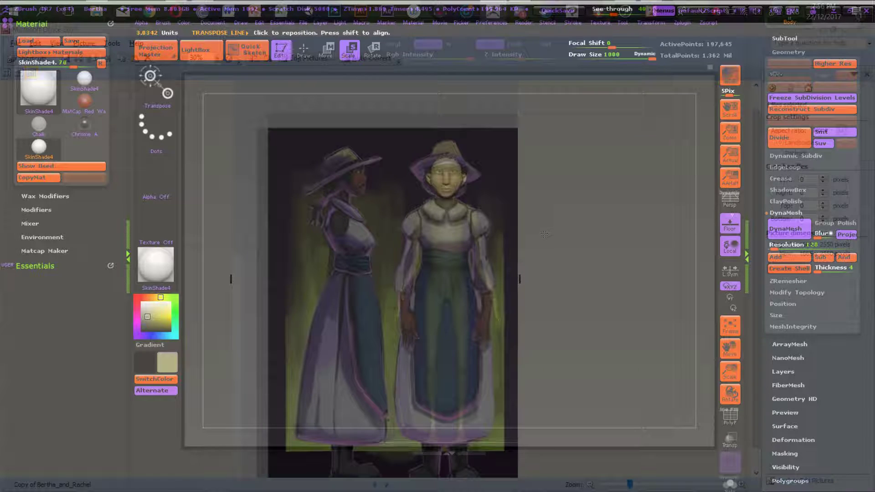
left_click_drag(431, 113, 434, 170)
key("ctrl+z")
key("ctrl+z")
Step: Scale the head front to back along a horizontal transpose line in side view, return to the front view and clear the mask
left_click_drag(425, 132, 423, 71)
left_click_drag(446, 161, 554, 209)
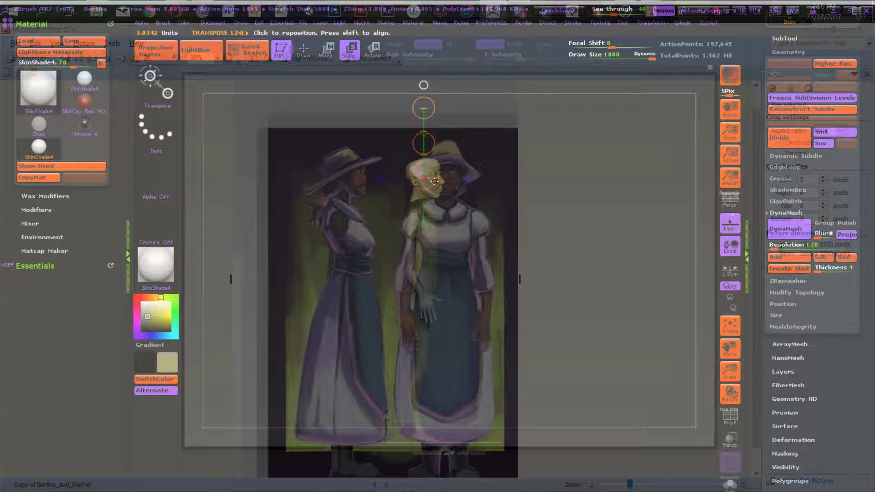
left_click_drag(429, 190, 519, 191, "shift")
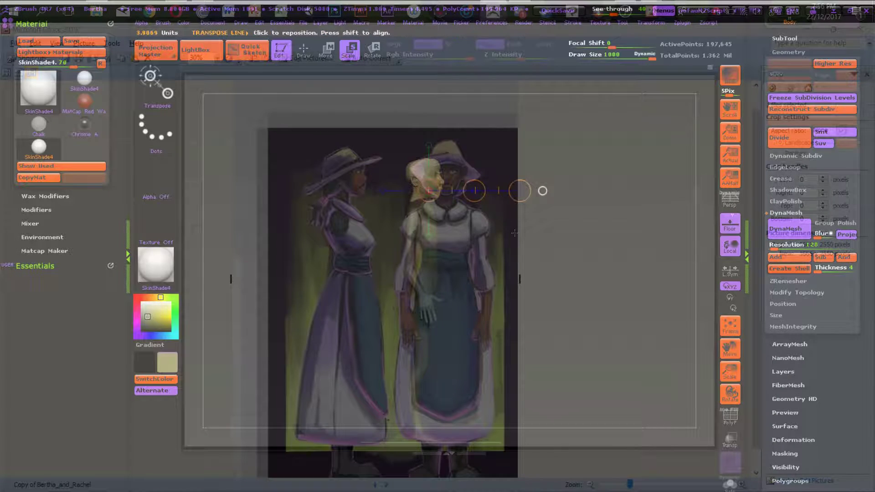
mouse_move(542, 255)
left_mouse_down("shift")
mouse_move(495, 257)
mouse_move(543, 256)
left_mouse_up("shift")
left_click_drag(474, 190, 472, 184)
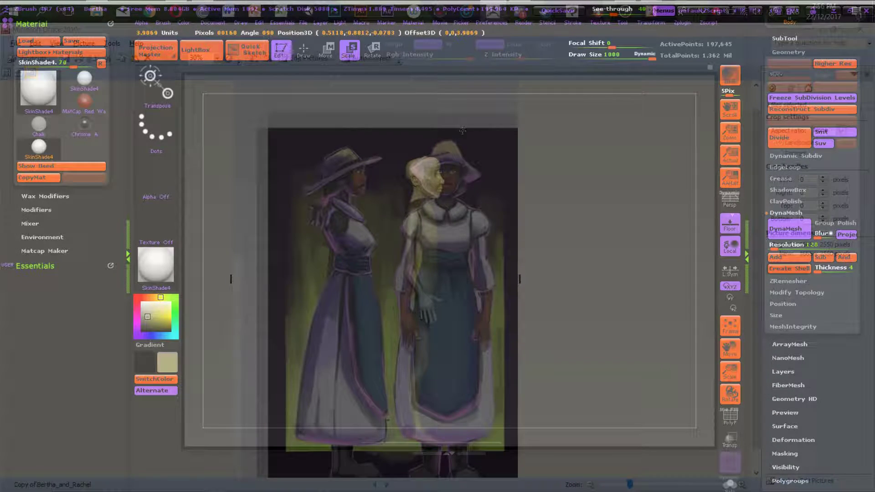
left_click_drag(541, 189, 508, 290, "shift")
left_click_drag(570, 261, 553, 264)
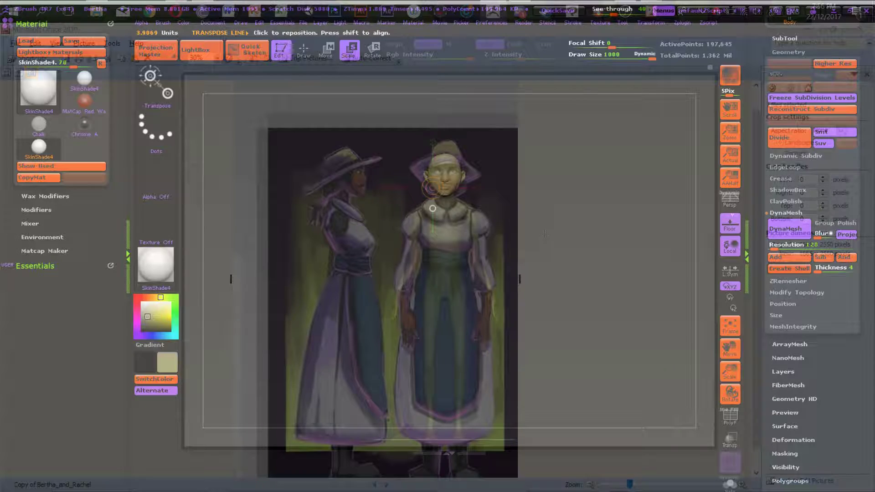
mouse_move(547, 214)
left_mouse_down()
mouse_move(559, 204)
mouse_move(528, 204)
mouse_move(522, 224)
left_mouse_up()
right_click(527, 204)
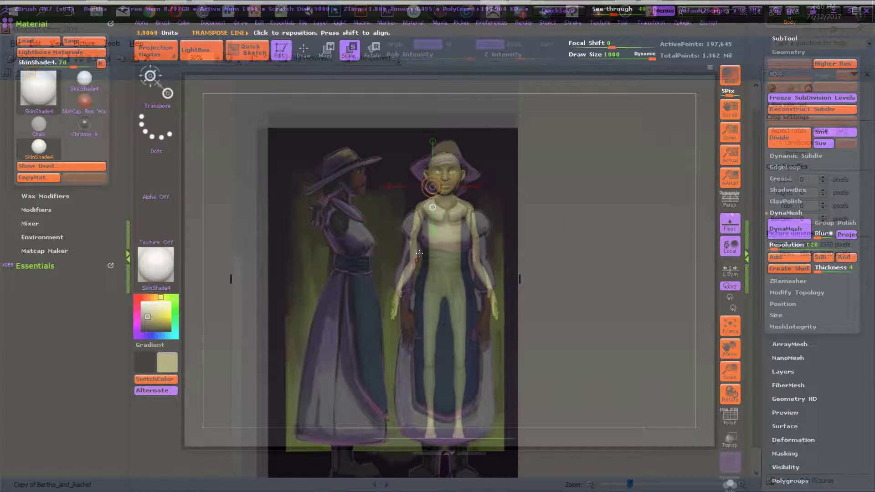
Step: Use the Move brush at draw size 679 to raise and widen the shoulders to the dress figure's shoulder line
key("b")
key("m")
key("v")
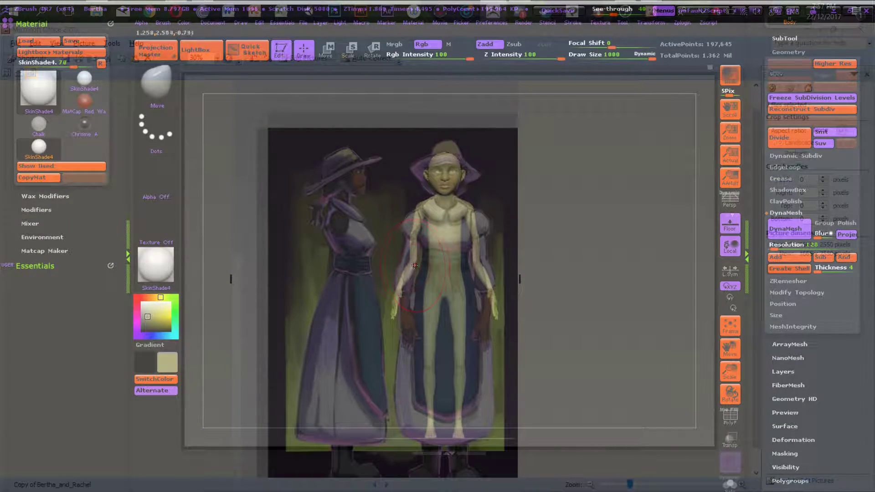
key("s")
left_click_drag(415, 264, 402, 264)
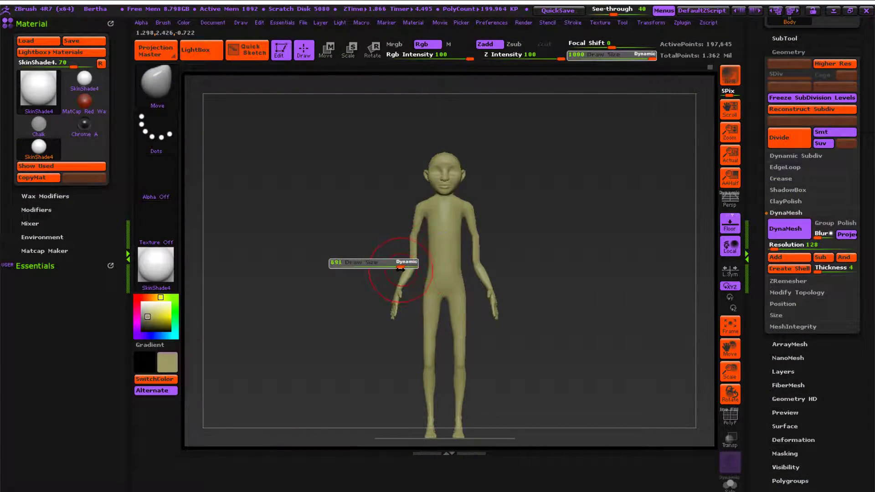
left_click_drag(410, 230, 411, 212)
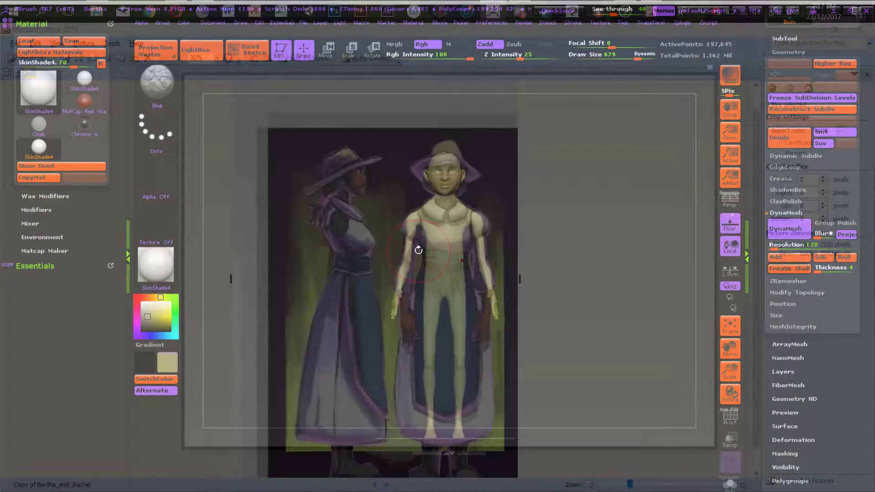
Step: Thicken the arms with the Magnify brush, undoing unwanted strokes, and remesh the body with DynaMesh
key("b")
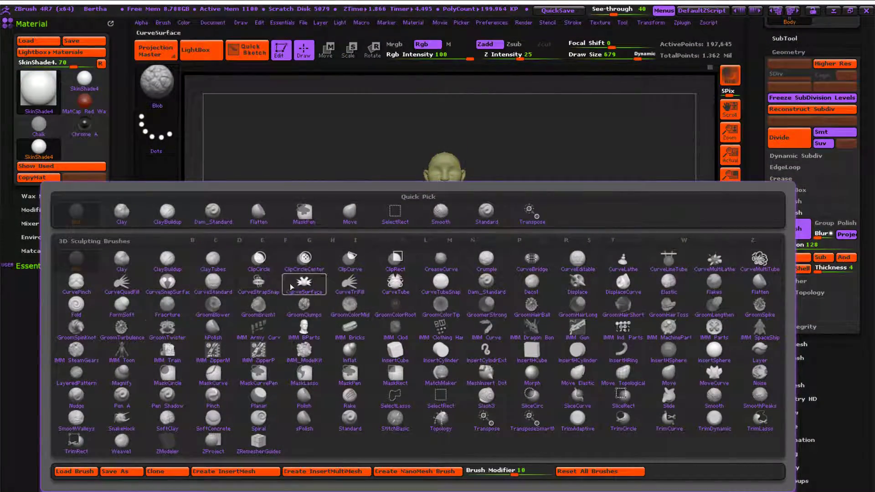
left_click(122, 375)
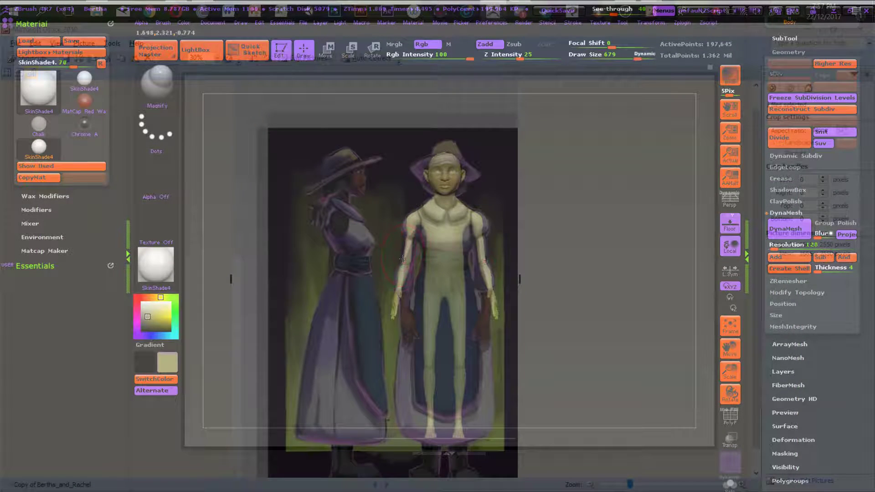
left_click_drag(403, 259, 406, 254)
key("ctrl+z")
mouse_move(370, 267)
left_mouse_down()
mouse_move(274, 269)
mouse_move(377, 268)
left_mouse_up()
left_click_drag(408, 240, 415, 225)
key("ctrl+z")
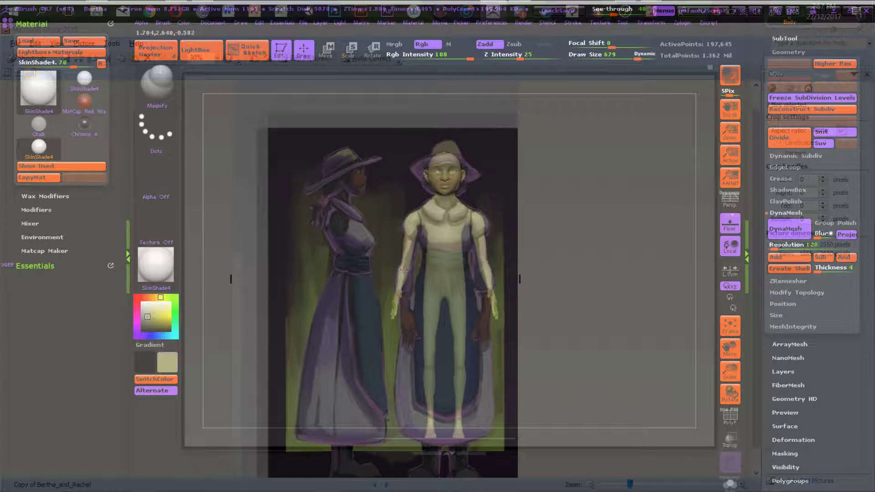
left_click_drag(361, 294, 412, 269)
key("s")
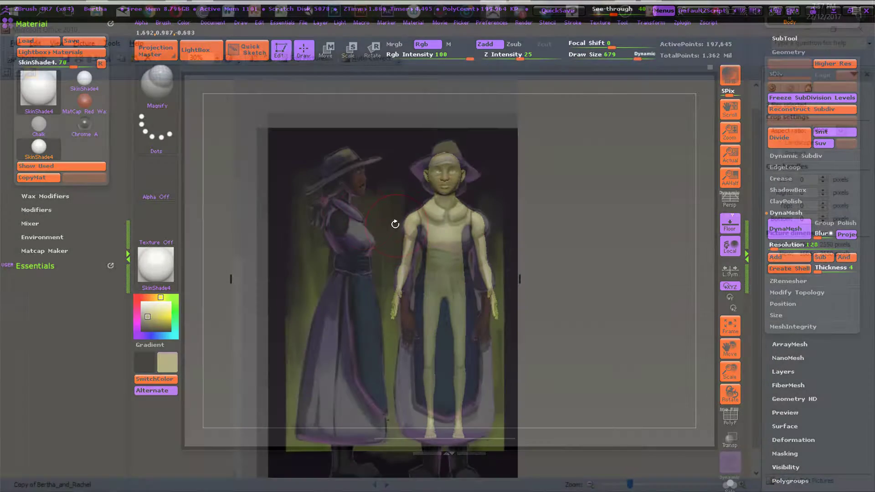
mouse_move(333, 199)
left_mouse_down("ctrl")
mouse_move(418, 294)
mouse_move(416, 323)
mouse_move(354, 300)
mouse_move(347, 283)
left_mouse_up("ctrl")
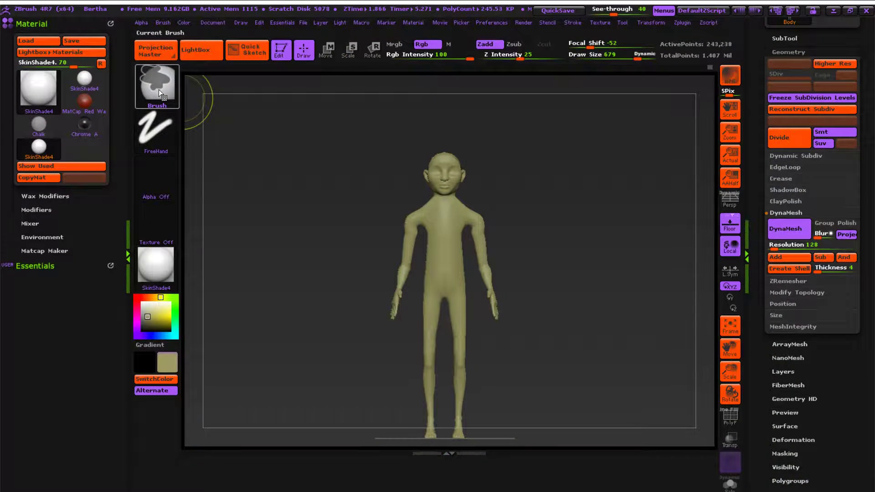
Step: Choose the MaskLasso brush and mask the arms, inverting the mask and back so the arms remain protected
left_click(158, 90)
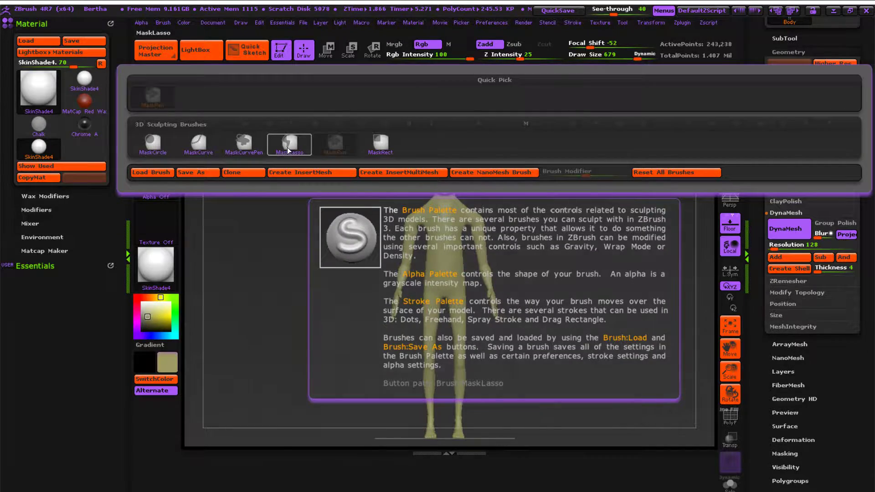
left_click(289, 145)
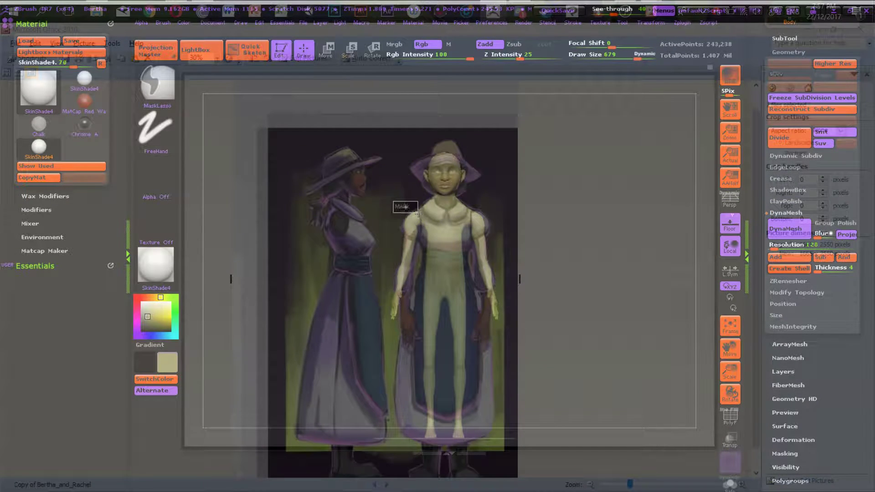
mouse_move(418, 214)
left_mouse_down("ctrl")
mouse_move(424, 240)
mouse_move(413, 335)
left_mouse_up("ctrl")
mouse_move(371, 207)
left_mouse_down("ctrl")
mouse_move(417, 218)
mouse_move(424, 260)
mouse_move(364, 351)
left_mouse_up("ctrl")
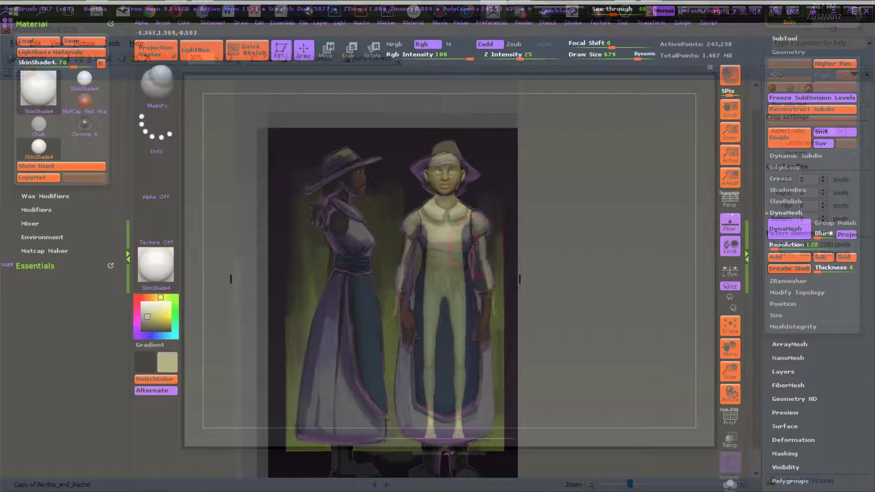
left_click(349, 242, "ctrl")
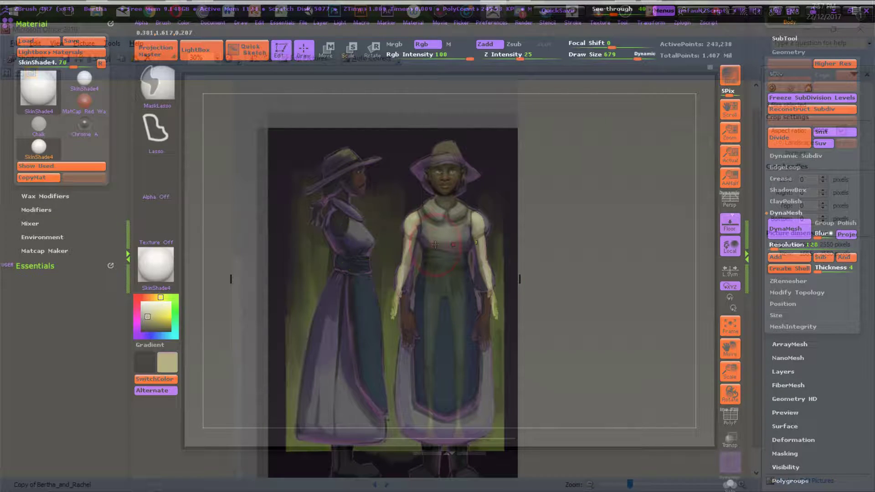
left_click(371, 260, "ctrl")
Step: Swell the hips and thighs with the Magnify brush, undoing the stroke at the waist
left_click_drag(425, 255, 422, 226)
key("ctrl+z")
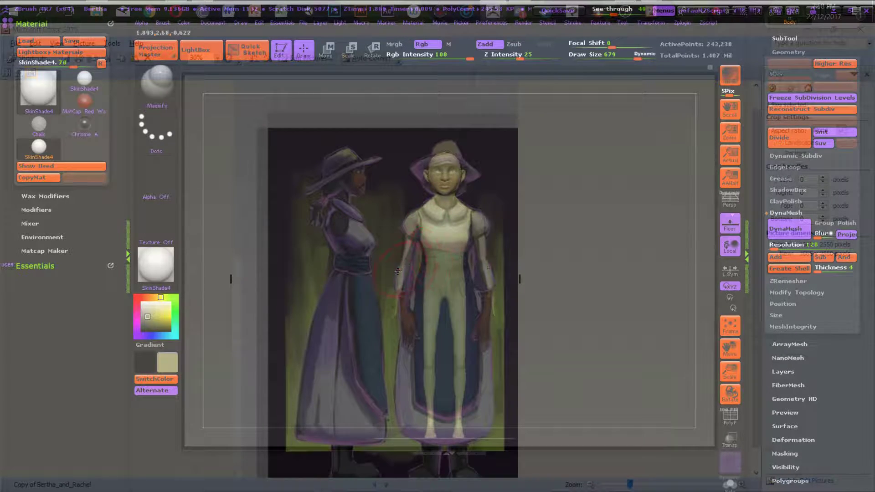
mouse_move(418, 293)
left_mouse_down()
mouse_move(420, 282)
mouse_move(424, 322)
left_mouse_up()
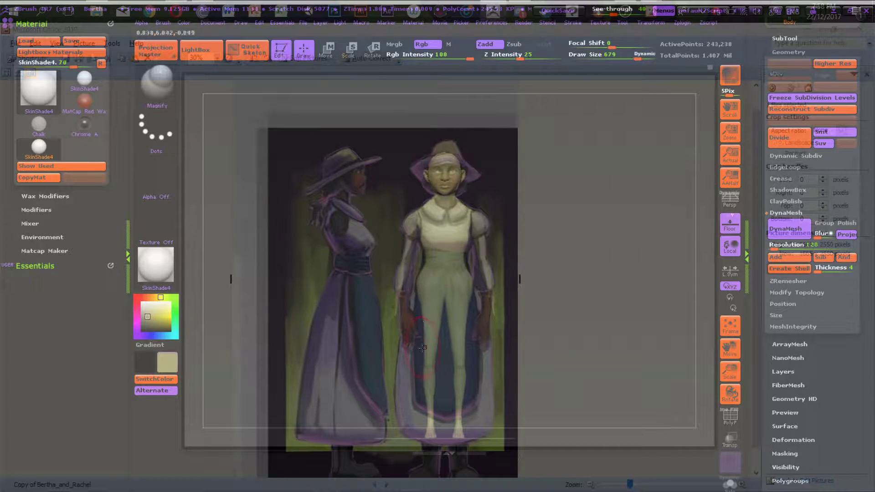
Step: Use the Move brush at draw size 1000 to reshape the feet, push out the thighs and hips, and adjust the waist
key("b")
key("m")
key("v")
key("s")
left_click_drag(432, 369, 456, 370)
left_click_drag(432, 428, 428, 439)
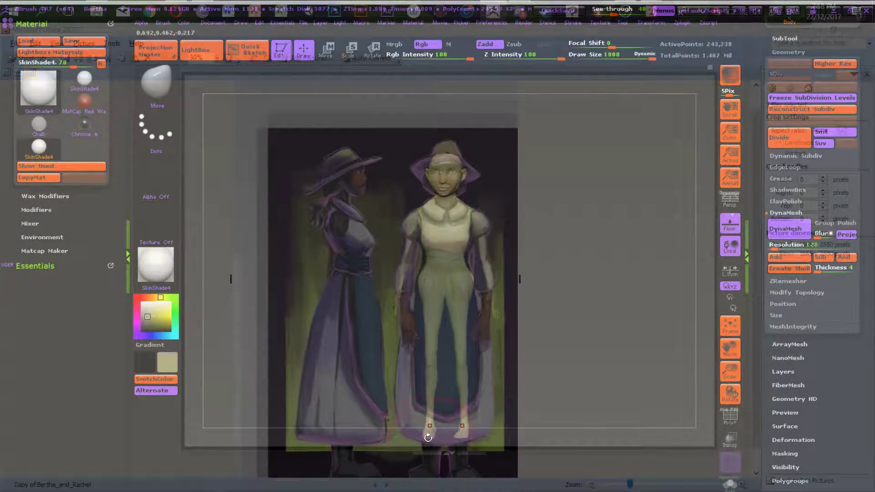
left_click_drag(503, 377, 498, 377, "shift")
mouse_move(428, 322)
left_mouse_down()
mouse_move(419, 322)
mouse_move(424, 298)
left_mouse_up()
left_click_drag(434, 259, 425, 264)
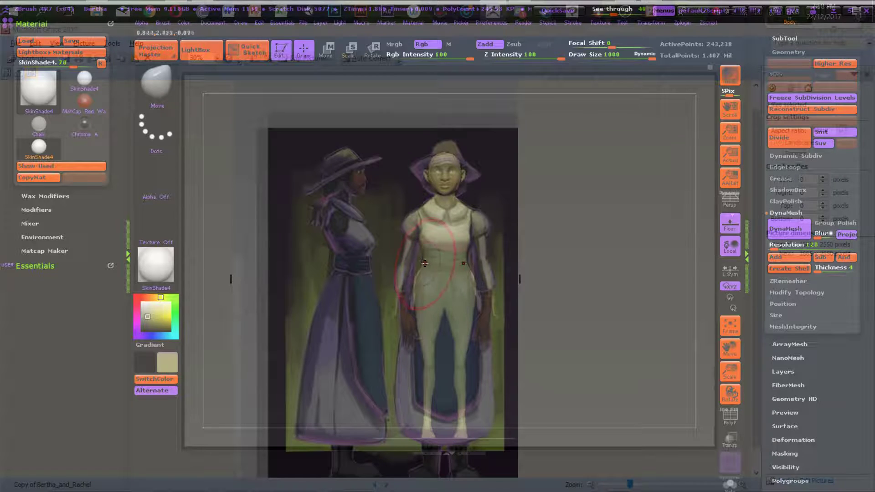
Step: Pull the knees outward and stretch the feet down to the dress figure's boots with the Move brush
left_click_drag(423, 379, 420, 389)
left_click_drag(426, 435, 428, 440)
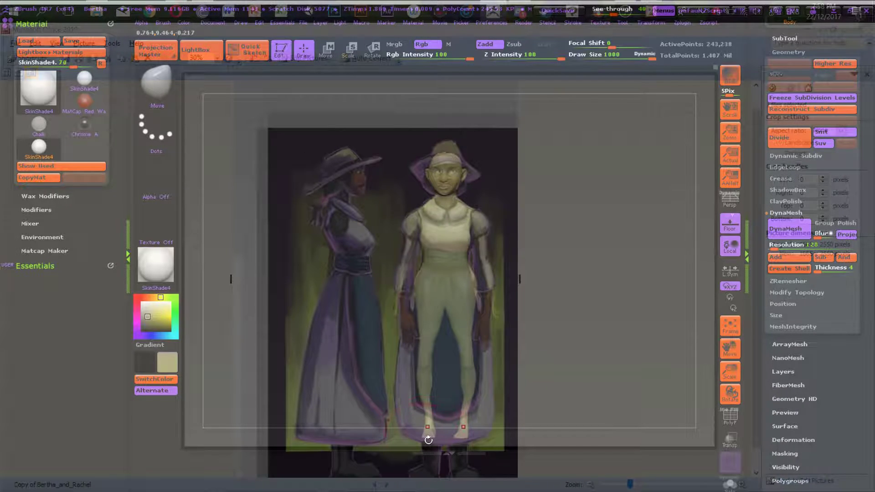
left_click_drag(504, 394, 512, 379, "shift")
mouse_move(427, 434)
left_mouse_down()
mouse_move(424, 467)
mouse_move(432, 453)
left_mouse_up()
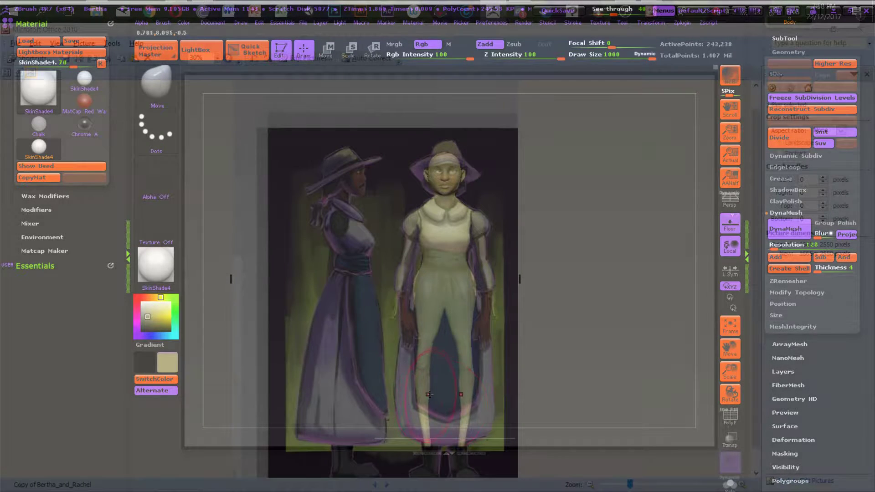
Step: Swell the lower legs and hips with the Magnify brush, following the front-facing dress figure
key("b")
key("m")
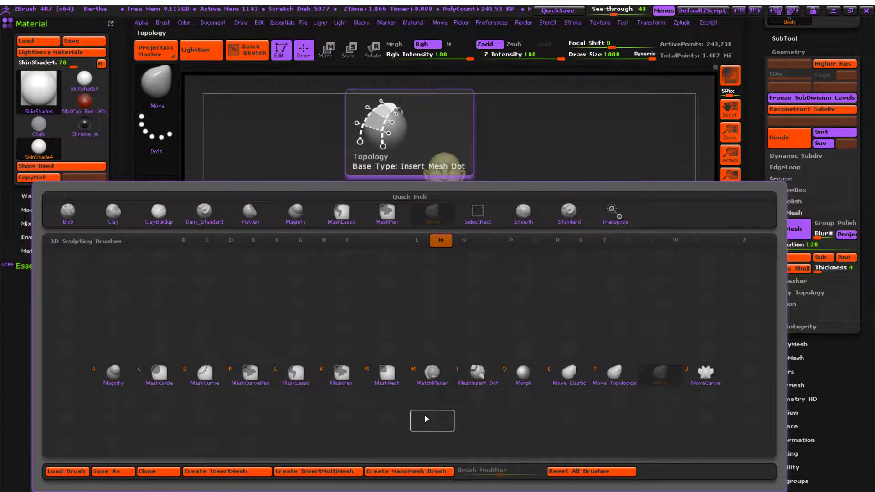
key("a")
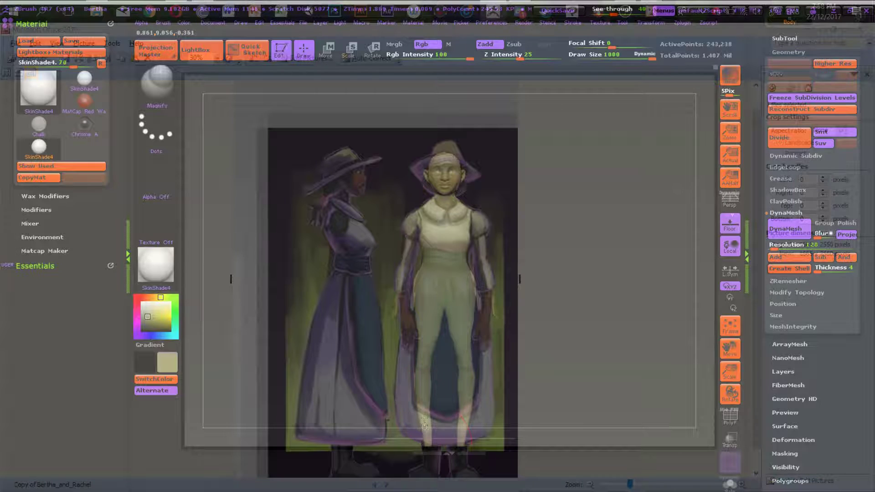
left_click_drag(584, 319, 434, 398)
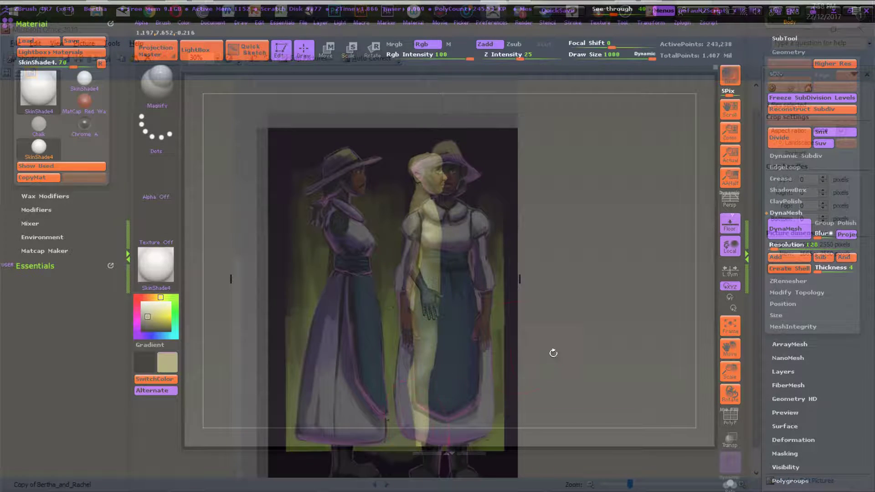
left_click_drag(543, 351, 518, 361)
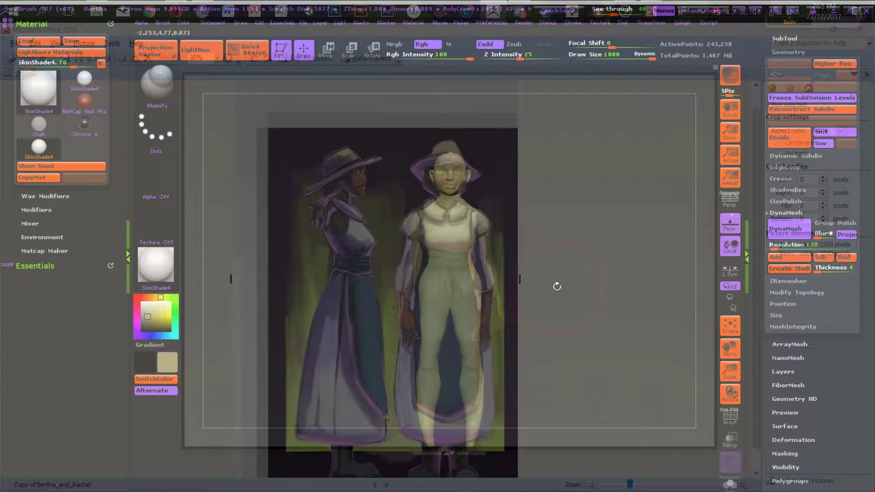
left_click_drag(556, 288, 547, 302)
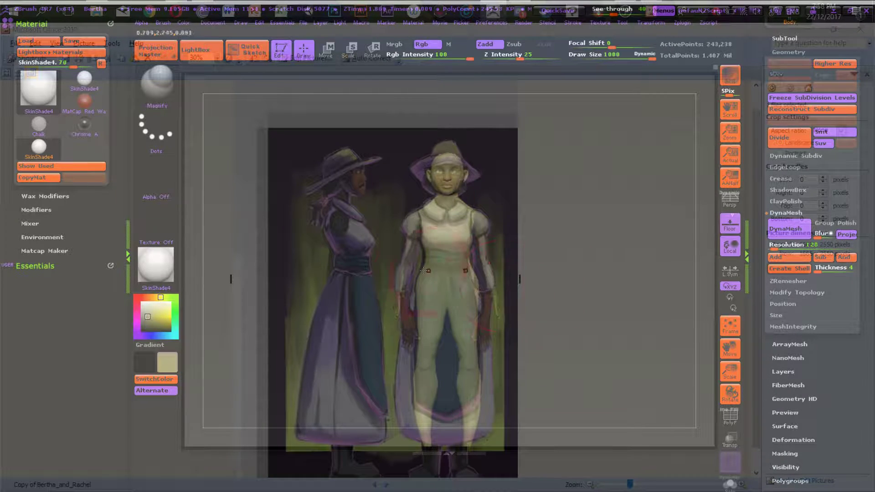
left_click_drag(547, 251, 413, 281)
left_click_drag(480, 277, 573, 299)
Step: Mask the whole body except the hands, using the MaskLasso brush
key("ctrl")
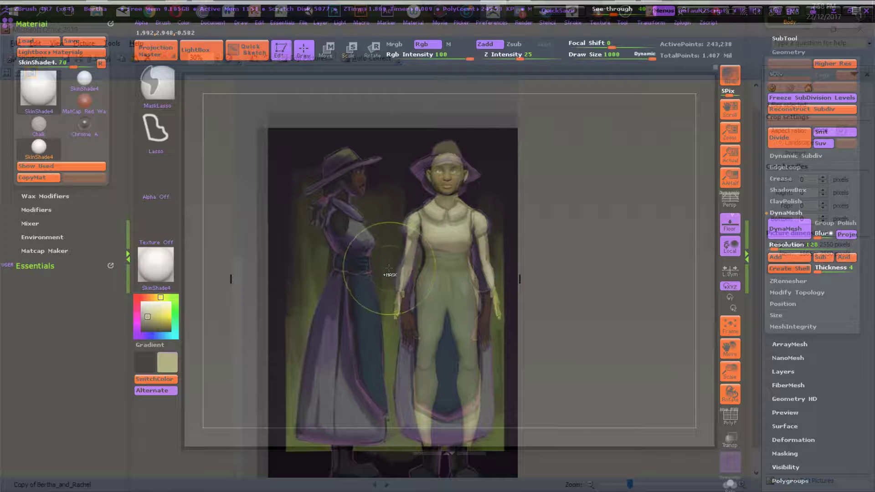
left_click_drag(401, 292, 442, 333)
mouse_move(442, 288)
left_mouse_down("ctrl")
mouse_move(426, 325)
mouse_move(463, 312)
mouse_move(467, 344)
mouse_move(400, 336)
mouse_move(358, 303)
left_mouse_up("ctrl")
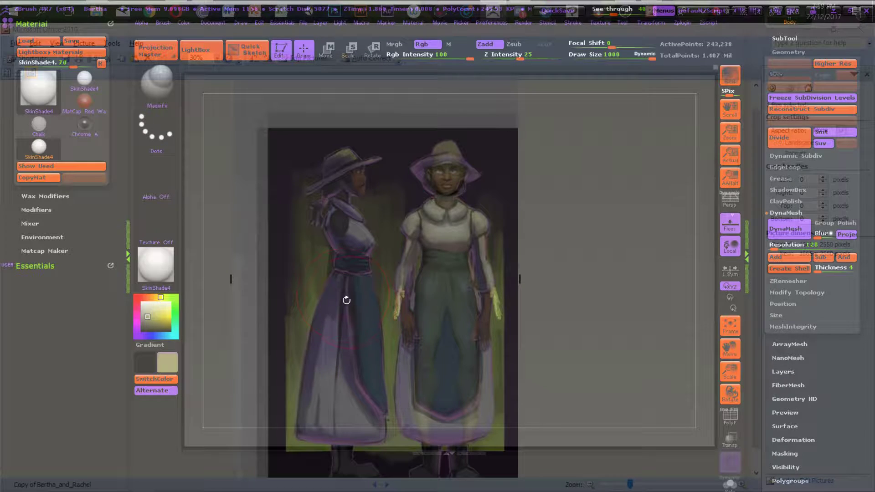
Step: Enlarge the unmasked hands with a Scale transpose line
key("w")
key("e")
left_click_drag(554, 285, 659, 286)
left_click_drag(427, 298, 503, 297)
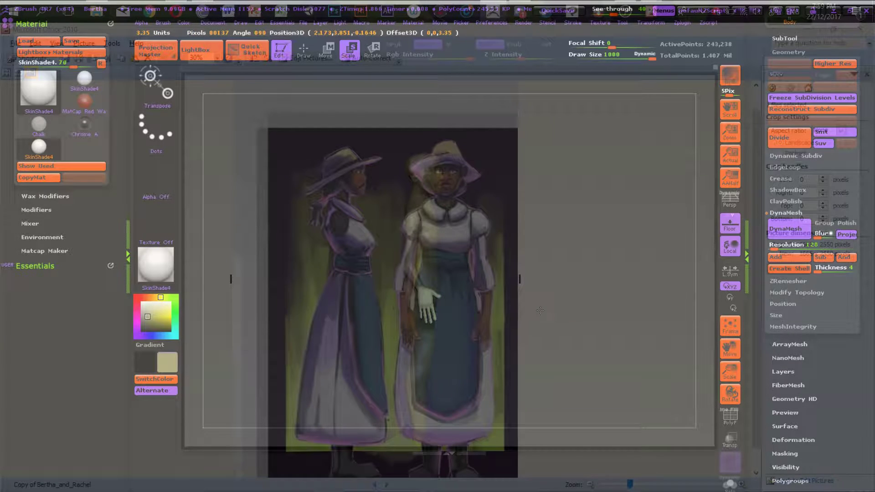
left_click_drag(508, 297, 519, 349)
left_click_drag(568, 249, 529, 251)
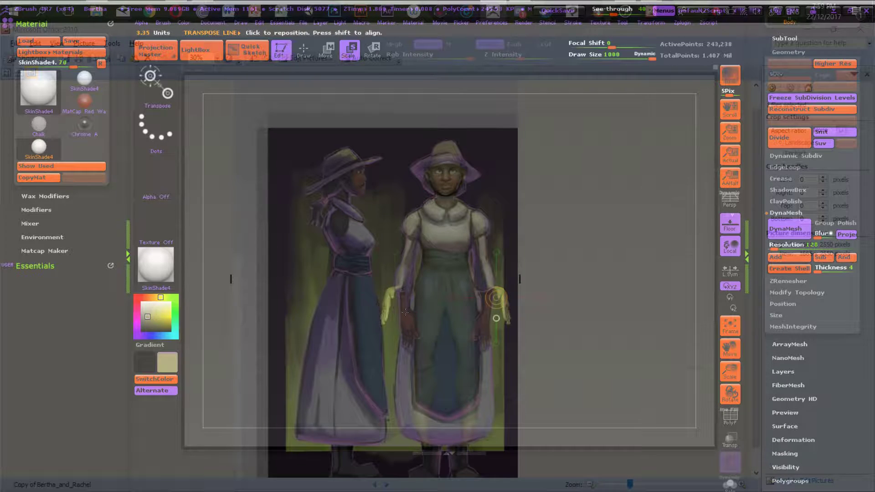
Step: Move the hands down onto the dress figure's hands, clear the mask and remesh the body with DynaMesh
key("w")
mouse_move(387, 307)
left_mouse_down()
mouse_move(386, 231)
mouse_move(398, 296)
mouse_move(401, 283)
mouse_move(398, 290)
mouse_move(505, 271)
left_mouse_up()
left_click_drag(604, 290, 616, 297, "ctrl")
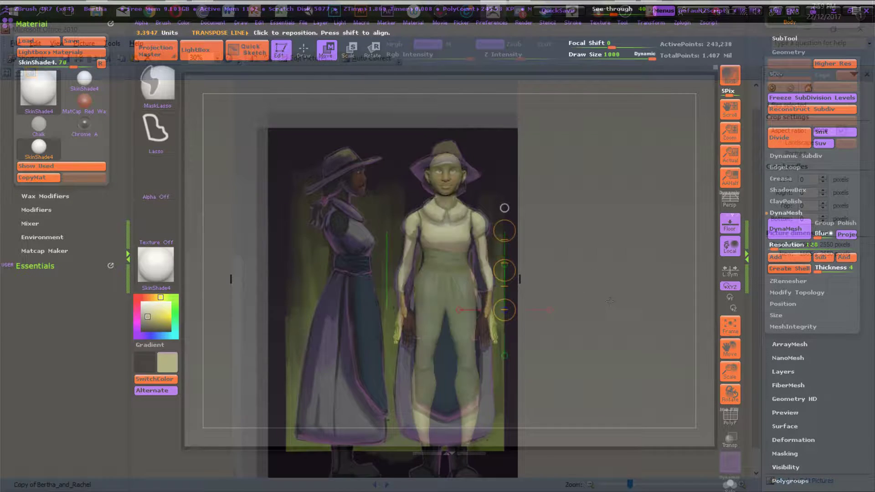
left_click_drag(580, 329, 616, 297, "ctrl")
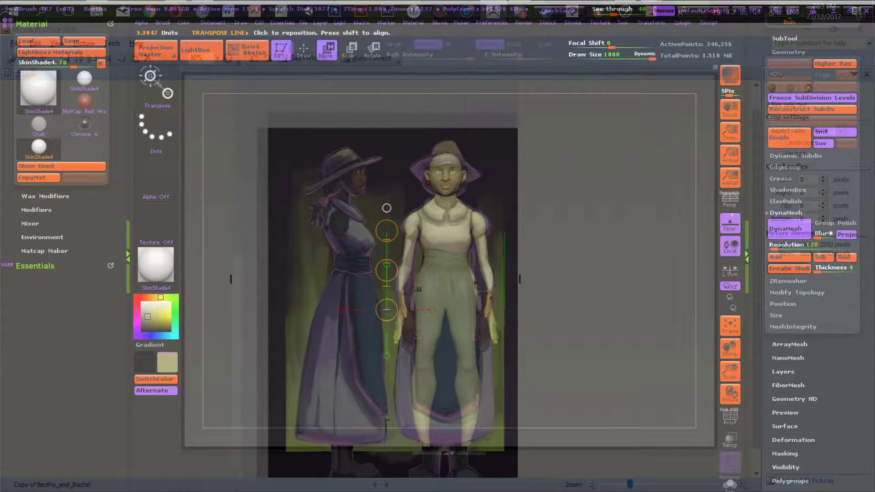
Step: Choose the Move brush, try reshaping the forearms, undo those strokes, and set the draw size to 751
key("b")
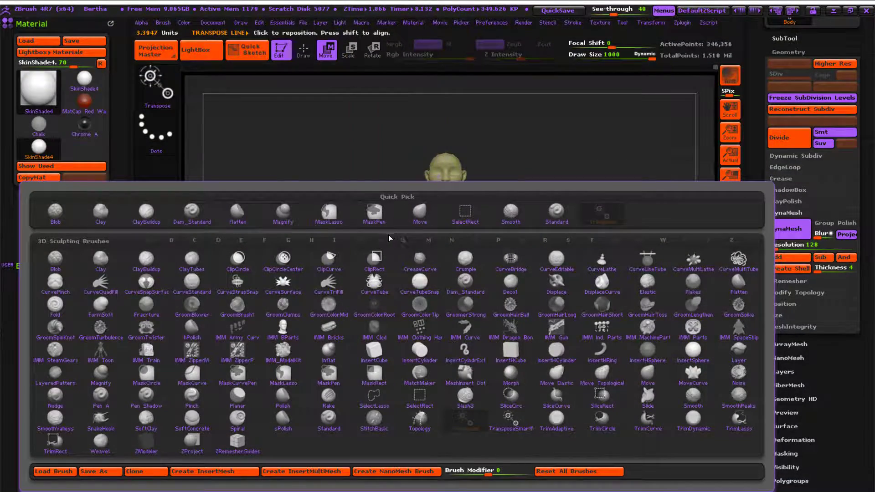
key("m")
key("v")
left_click_drag(403, 290, 407, 279)
key("ctrl+z")
mouse_move(401, 310)
left_mouse_down()
mouse_move(398, 266)
mouse_move(419, 279)
left_mouse_up()
key("ctrl+z")
key("s")
key("ctrl+z")
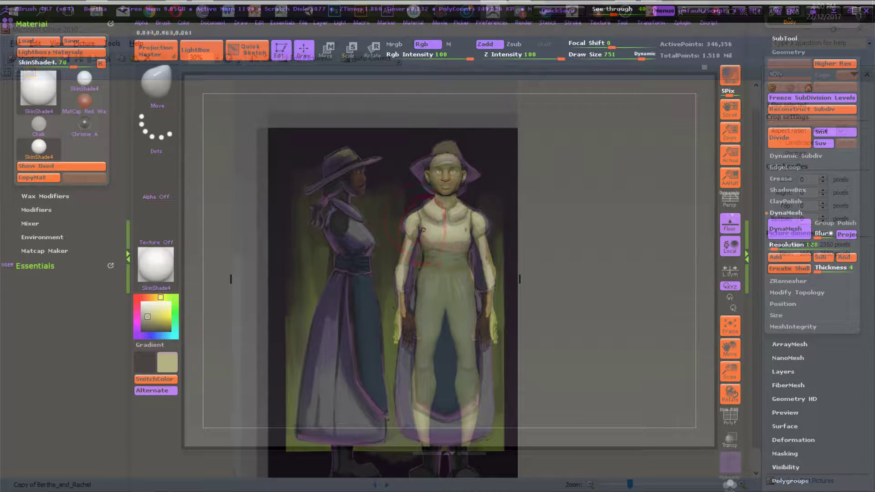
Step: Reshape the upper back from the side with the Move brush, undoing the last stroke
mouse_move(588, 233)
left_mouse_down()
mouse_move(629, 236)
mouse_move(569, 215)
left_mouse_up()
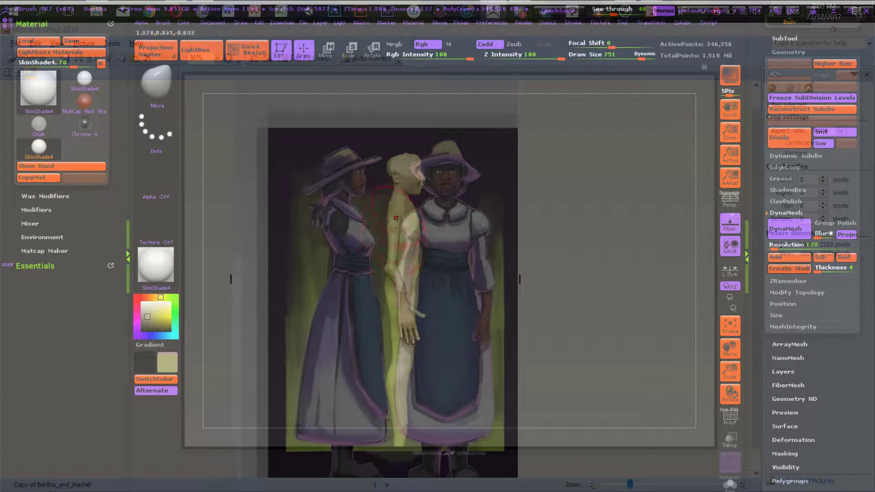
left_click_drag(385, 205, 385, 209)
left_click_drag(385, 214, 386, 211)
mouse_move(481, 255)
left_mouse_down()
mouse_move(420, 252)
mouse_move(406, 227)
mouse_move(401, 235)
left_mouse_up()
key("ctrl+z")
Step: Reshape the bust and belly to the side-facing dress figure with the Move brush at draw size 458 and Z intensity 26, smoothing the surface
key("s")
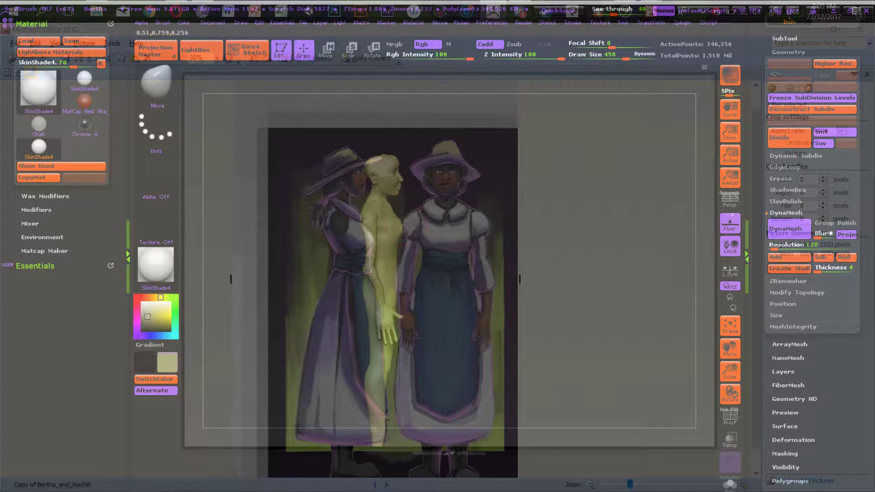
left_click_drag(435, 247, 457, 212)
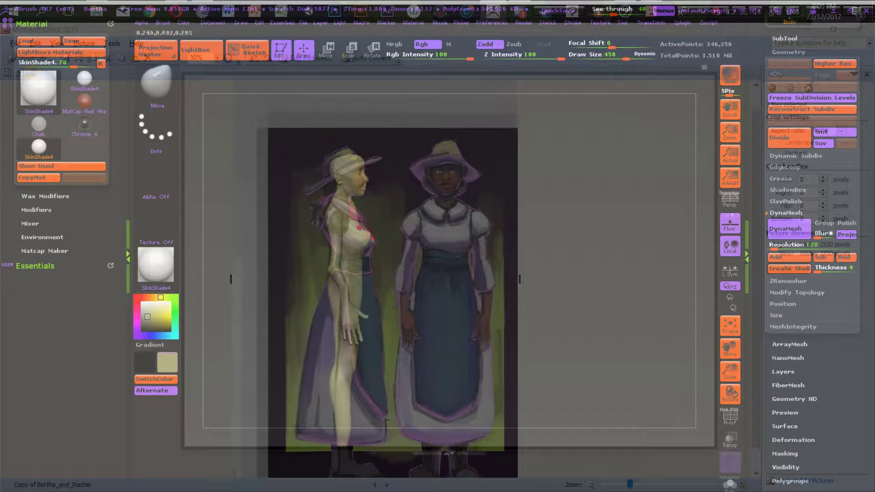
left_click_drag(365, 218, 380, 238)
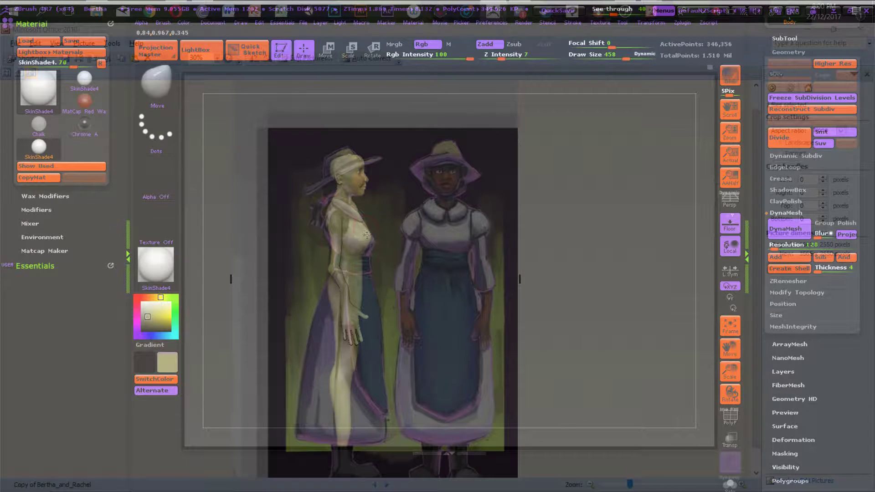
left_click_drag(370, 236, 366, 248)
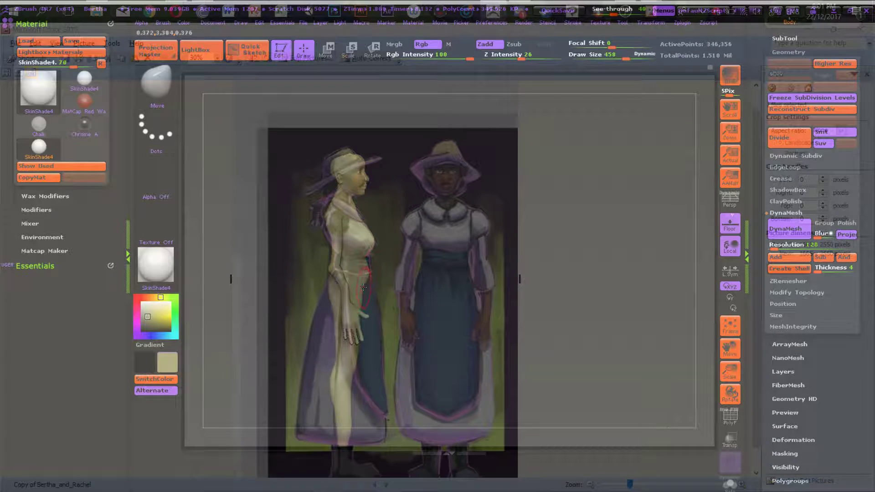
key("shift")
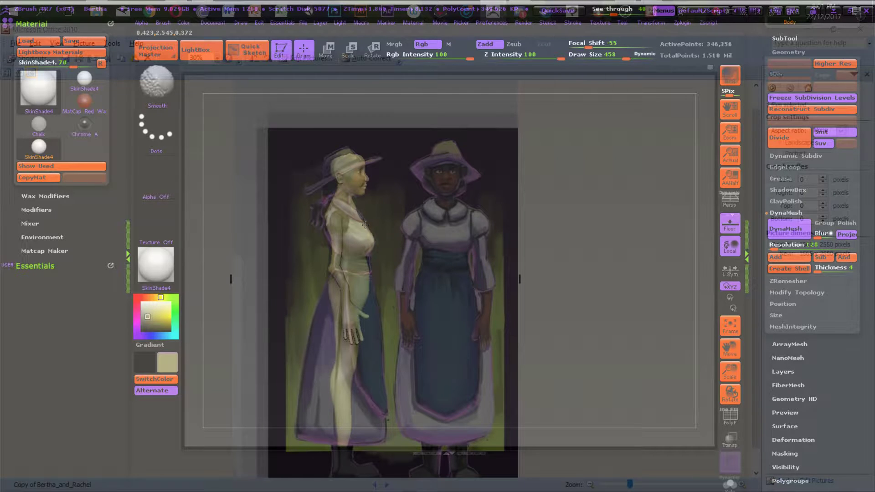
left_click_drag(393, 245, 472, 246, "shift")
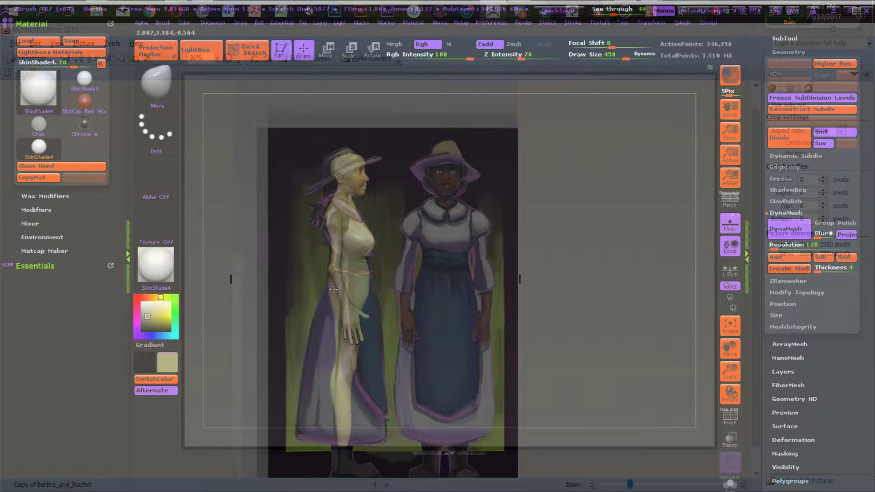
Step: Swell the upper back behind the shoulders with the Magnify brush
key("b")
key("m")
key("g")
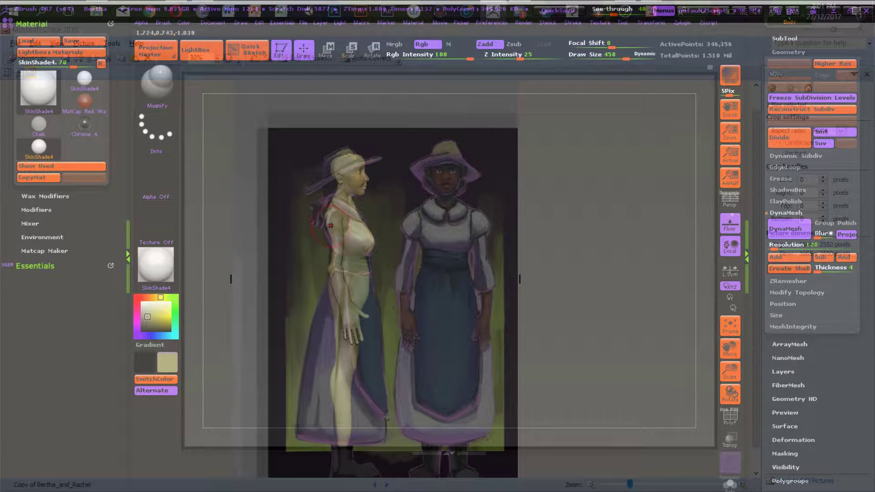
left_click_drag(307, 263, 339, 244)
key("b")
left_click(312, 259)
mouse_move(293, 268)
left_mouse_down()
mouse_move(342, 267)
mouse_move(342, 277)
left_mouse_up()
Step: Work over the waist and hips with the ClayBuildup brush and smooth the result
key("b")
key("c")
key("b")
left_click_drag(413, 272, 360, 273)
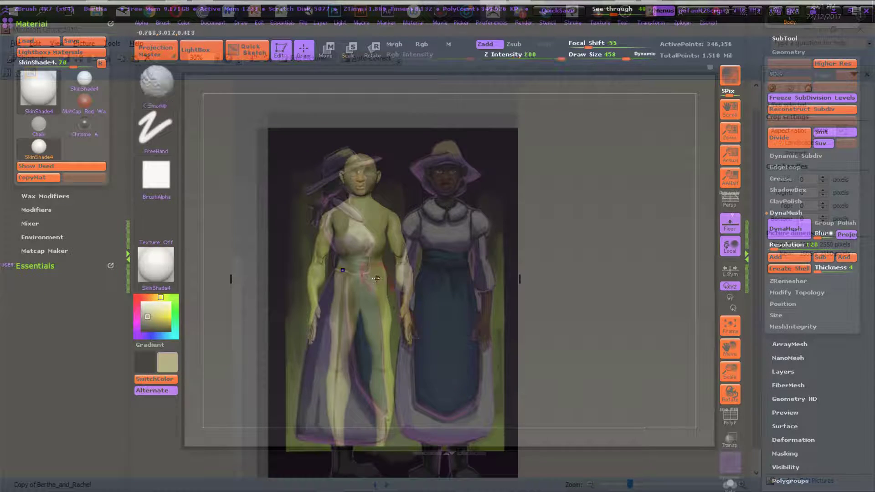
left_click_drag(298, 262, 324, 268)
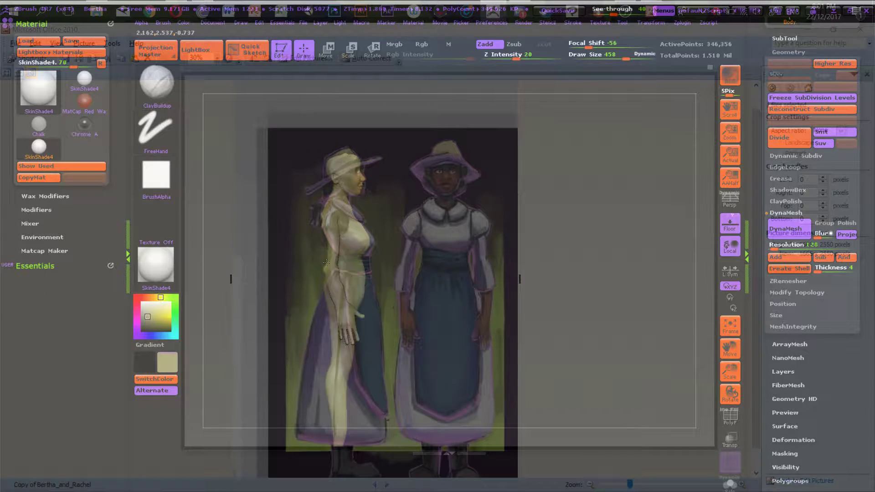
Step: Fill out the shoulders and forearms with the Magnify brush, smoothing the back of the shoulder
key("b")
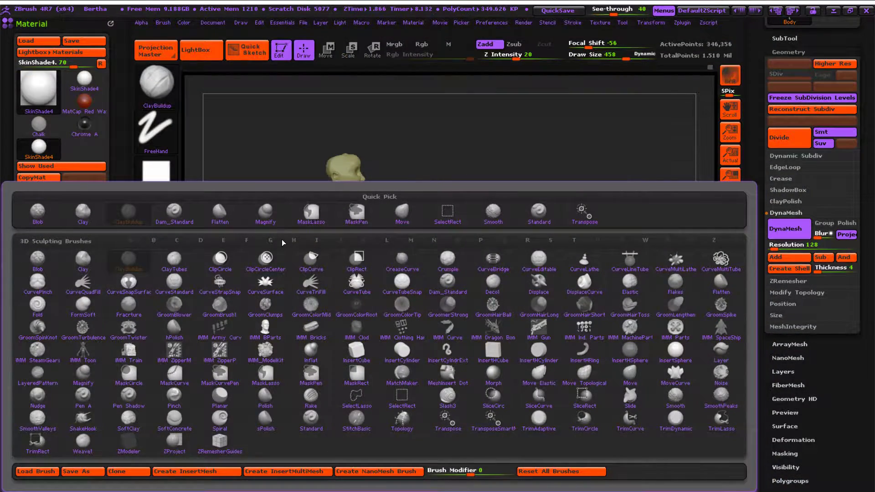
key("m")
key("a")
left_click_drag(422, 233, 461, 234)
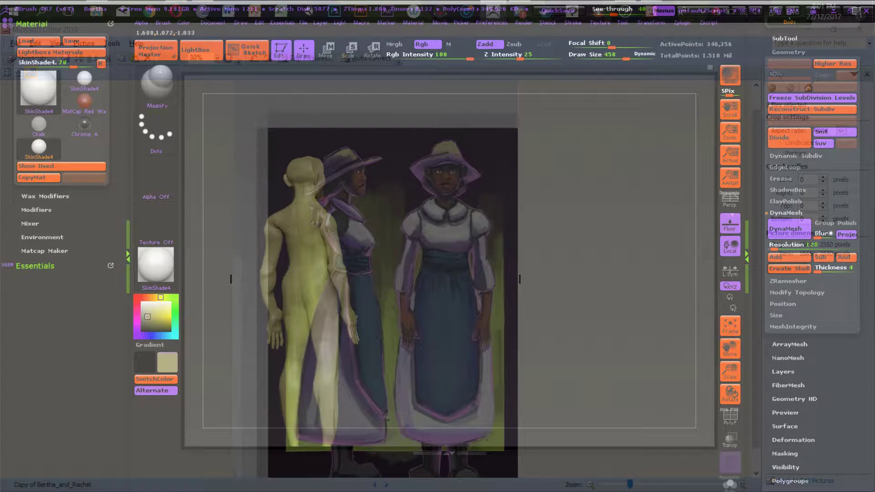
mouse_move(341, 228)
left_mouse_down("shift")
mouse_move(315, 227)
mouse_move(343, 255)
left_mouse_up("shift")
mouse_move(408, 300)
left_mouse_down()
mouse_move(308, 294)
mouse_move(299, 282)
left_mouse_up()
key("shift")
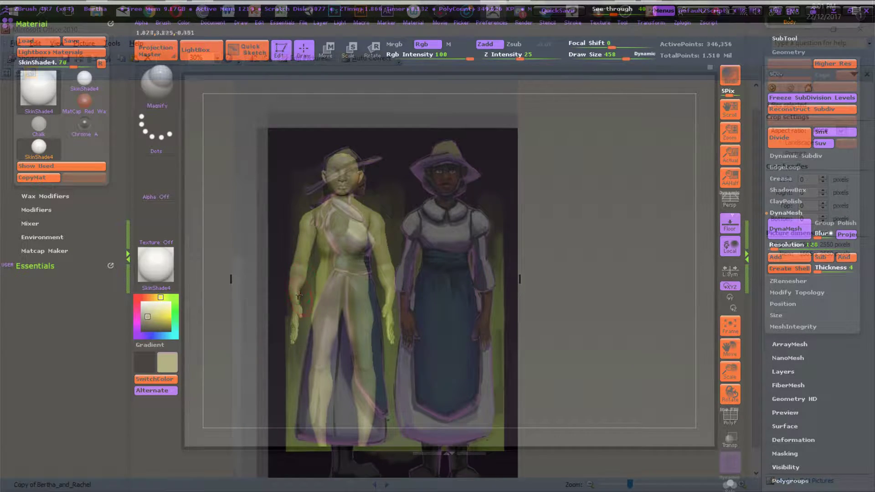
left_click_drag(490, 248, 489, 281)
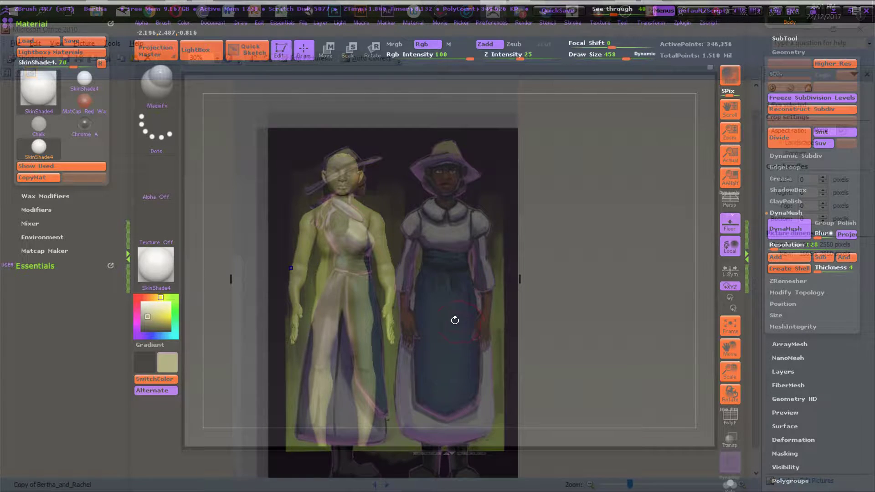
Step: Hide the feet with a rectangular visibility selection and realign the body with the front-facing dress figure
left_click_drag(478, 354, 463, 328)
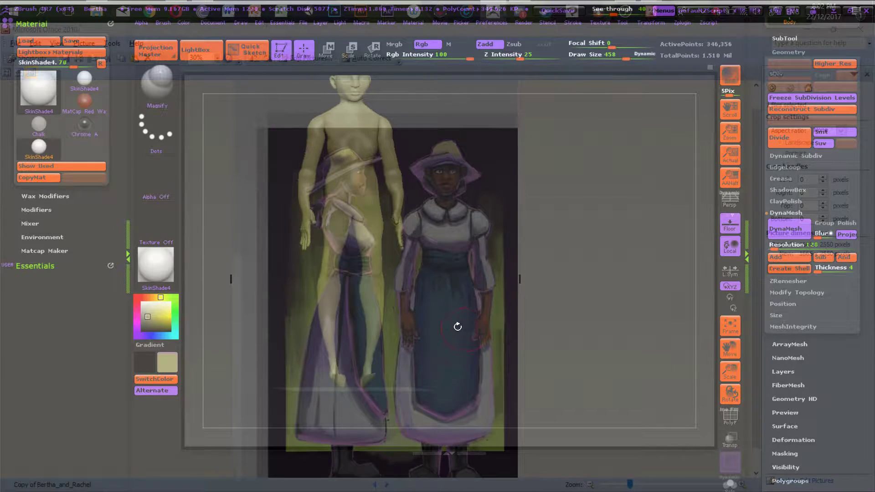
left_click_drag(303, 371, 426, 387, "ctrl+shift")
left_click(446, 413, "ctrl+shift")
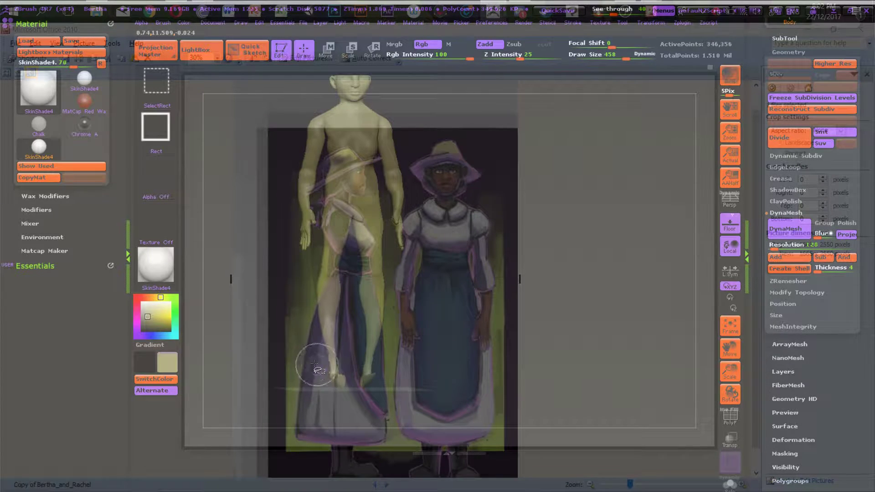
left_click_drag(311, 361, 434, 398, "ctrl+alt+shift")
left_click(413, 364, "ctrl+shift")
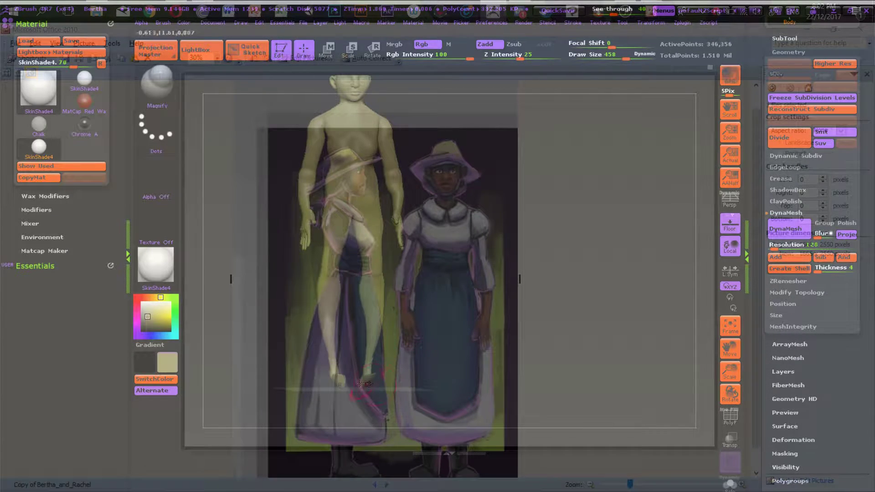
left_click_drag(306, 367, 420, 402, "ctrl+alt+shift")
mouse_move(469, 312)
left_mouse_down()
mouse_move(495, 342)
mouse_move(462, 349)
mouse_move(550, 392)
mouse_move(543, 398)
left_mouse_up()
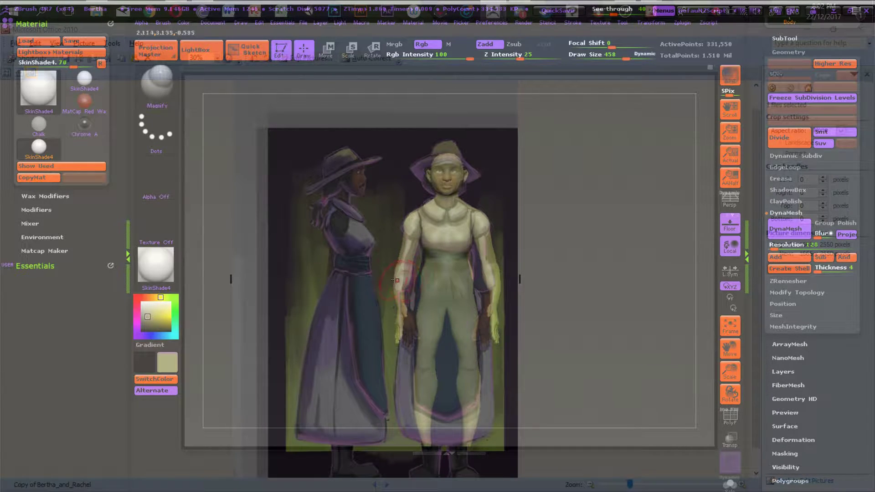
Step: Adjust the neck and shoulders to the dress figure's collar with the Move brush
key("b")
key("m")
key("v")
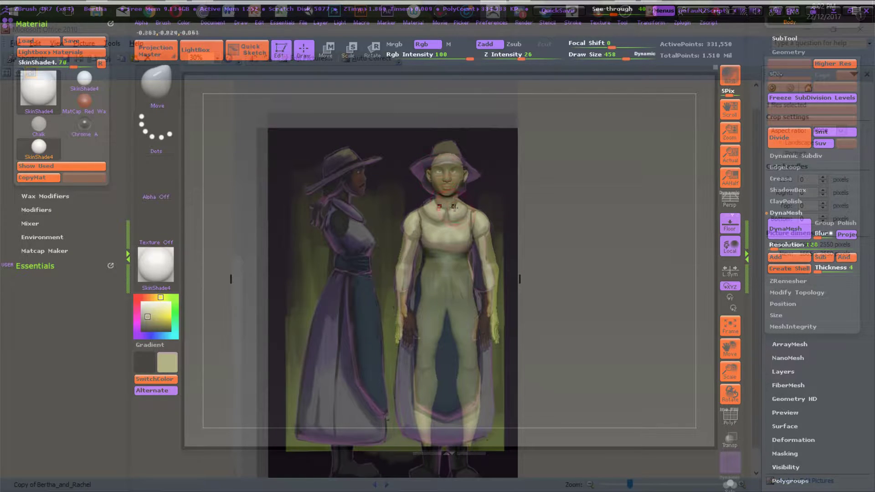
left_click_drag(456, 229, 592, 202)
mouse_move(496, 204)
left_mouse_down("alt")
mouse_move(424, 214)
mouse_move(525, 213)
mouse_move(515, 219)
mouse_move(534, 209)
left_mouse_up("alt")
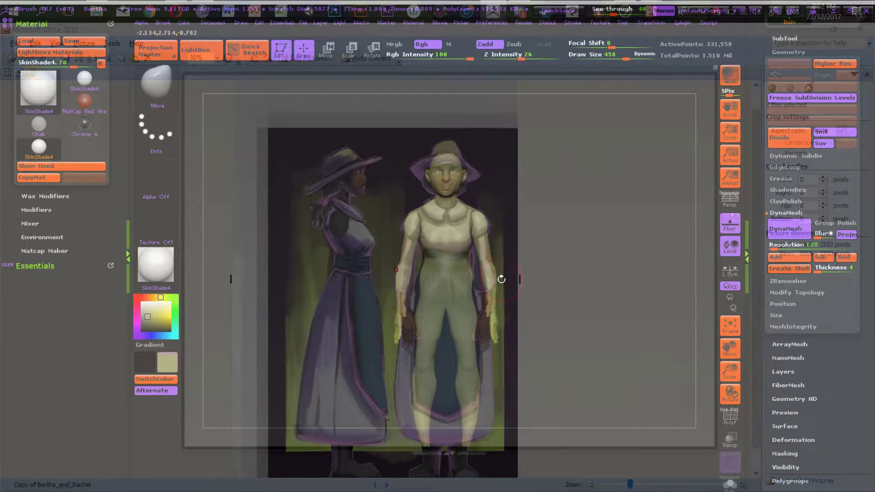
Step: Mask the arms with the MaskLasso brush and invert the mask so only the arms stay editable
key("s")
key("s")
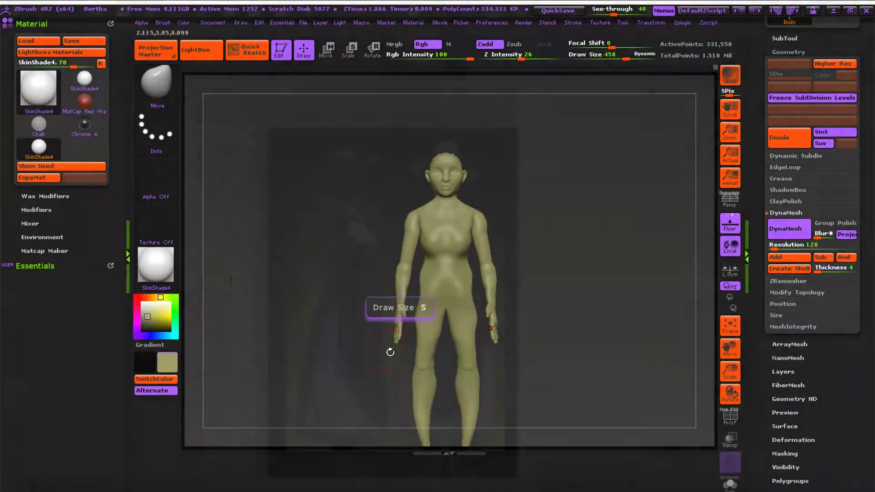
key("ctrl")
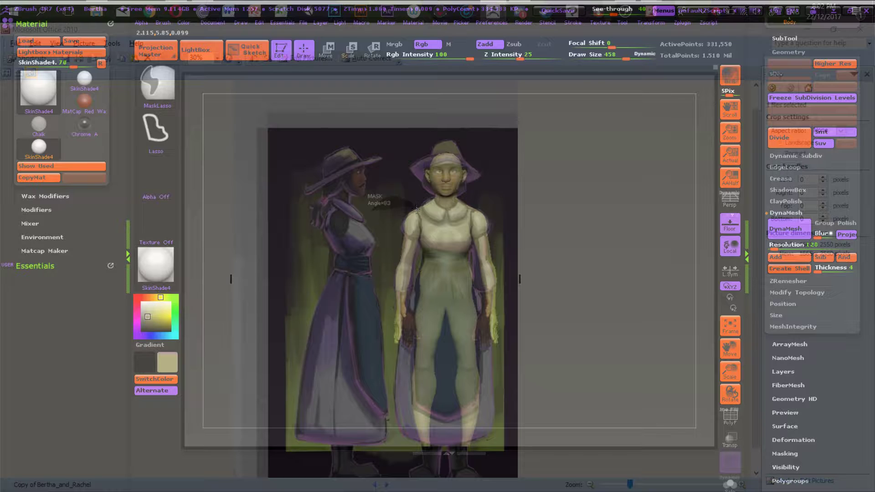
mouse_move(420, 229)
left_mouse_down("ctrl")
mouse_move(409, 337)
mouse_move(362, 301)
left_mouse_up("ctrl")
left_click(348, 256, "ctrl")
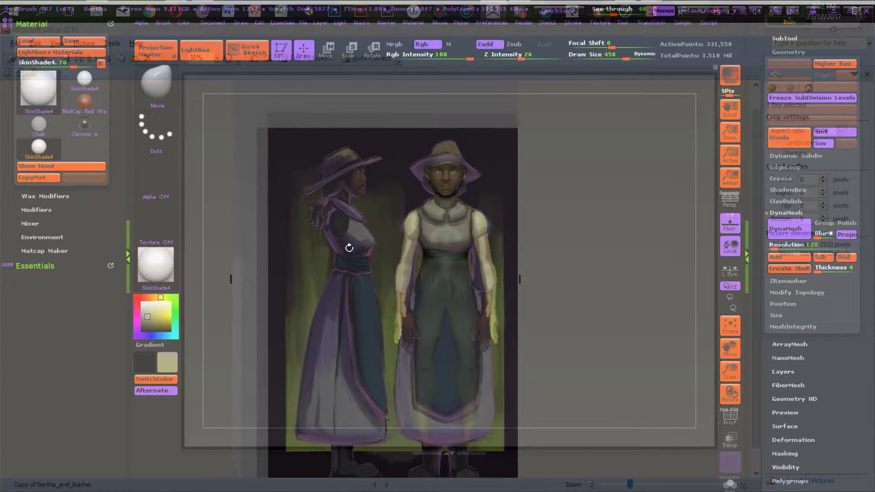
Step: Rotate both unmasked arms outward from the shoulders into a relaxed A-pose using a Transpose line
key("w")
left_click_drag(412, 220, 352, 328)
left_click(351, 260, "ctrl")
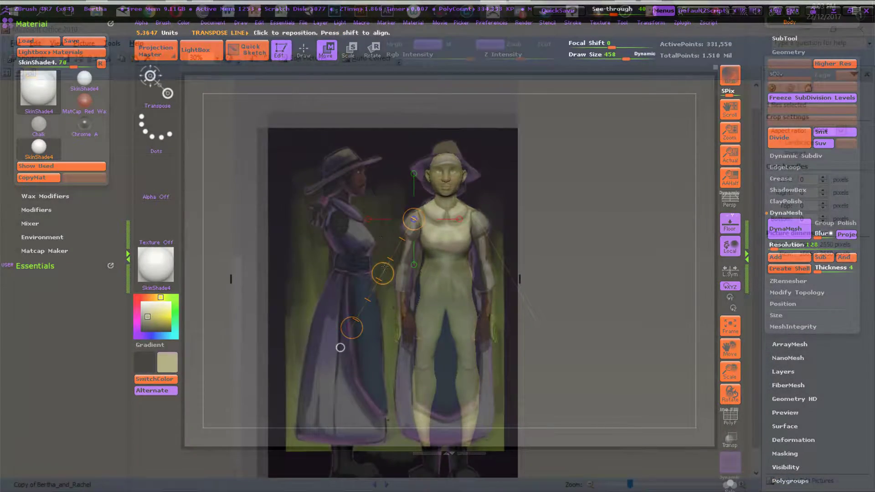
left_click(374, 51)
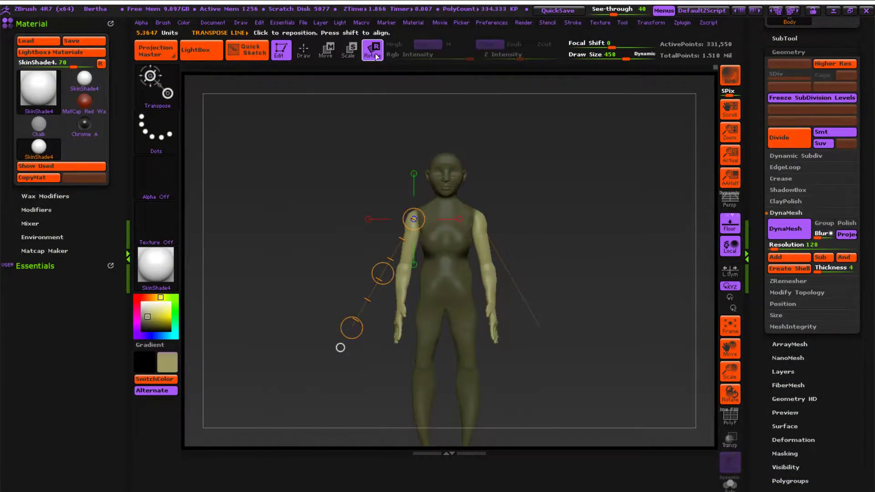
left_click_drag(356, 335, 389, 359)
left_click_drag(399, 286, 400, 286)
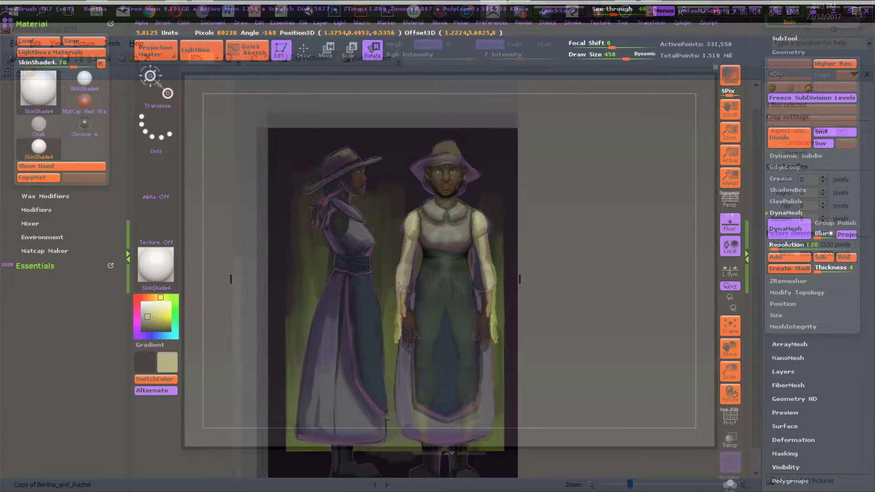
left_click_drag(359, 265, 358, 267)
mouse_move(390, 360)
left_mouse_down()
mouse_move(361, 343)
mouse_move(383, 353)
left_mouse_up()
mouse_move(414, 219)
left_mouse_down()
mouse_move(397, 214)
mouse_move(410, 213)
left_mouse_up()
key("ctrl+z")
left_click_drag(384, 353, 346, 321)
mouse_move(416, 234)
left_mouse_down()
mouse_move(410, 356)
mouse_move(398, 329)
mouse_move(361, 326)
mouse_move(395, 339)
mouse_move(365, 320)
left_mouse_up()
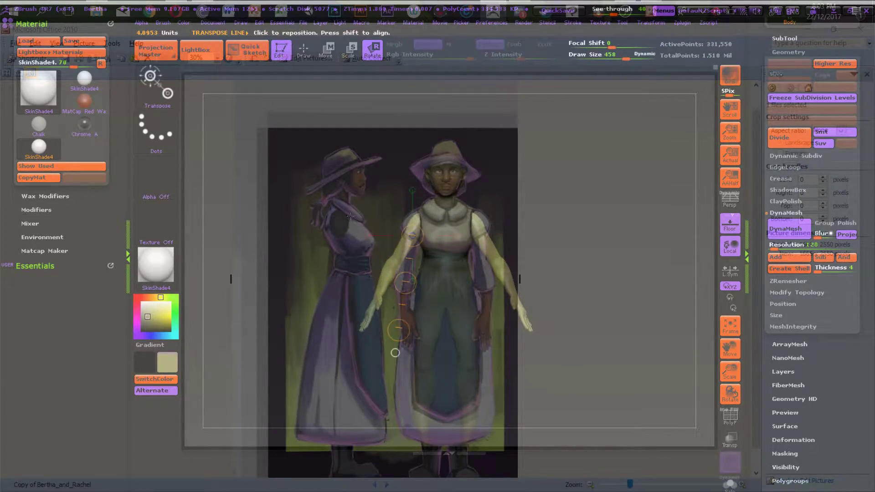
Step: Move the arms slightly outward from the torso with the Transpose line in Move mode
left_click(327, 51)
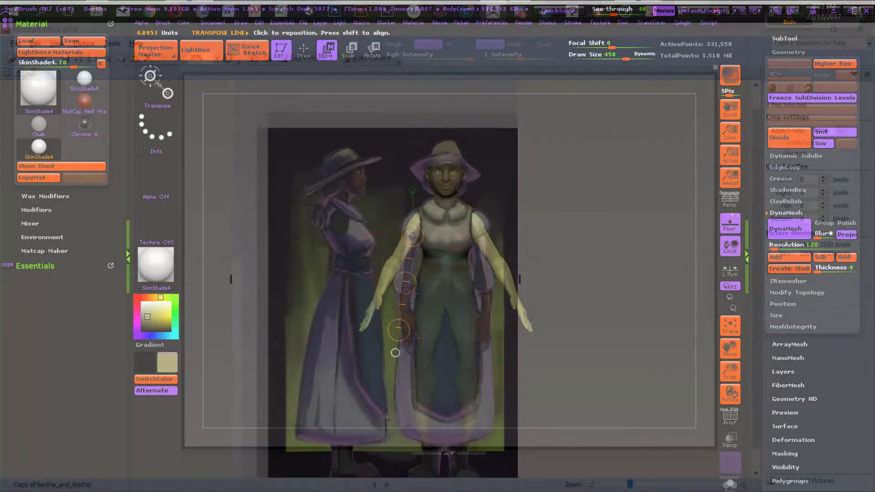
mouse_move(405, 283)
left_mouse_down()
mouse_move(389, 280)
mouse_move(403, 282)
left_mouse_up()
left_click_drag(494, 354, 549, 269)
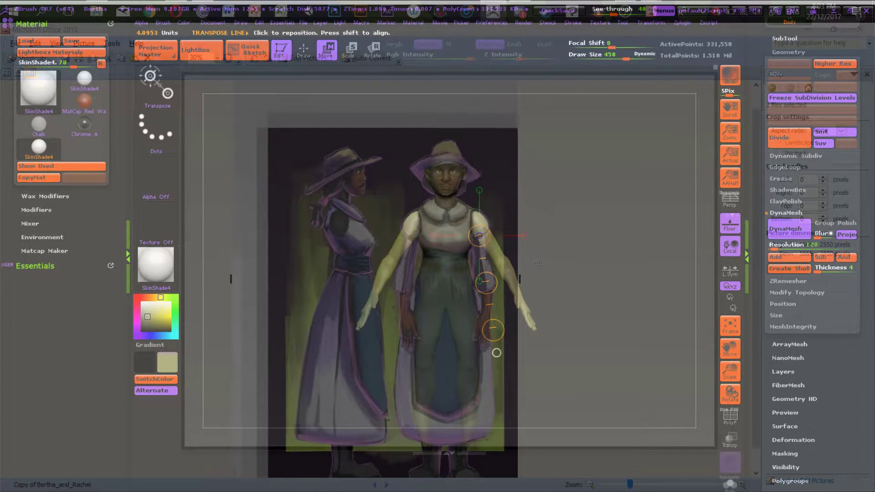
Step: Set the window's See-through to 0 to hide the dress reference behind the model
key("super")
left_click(630, 12)
left_click(289, 348)
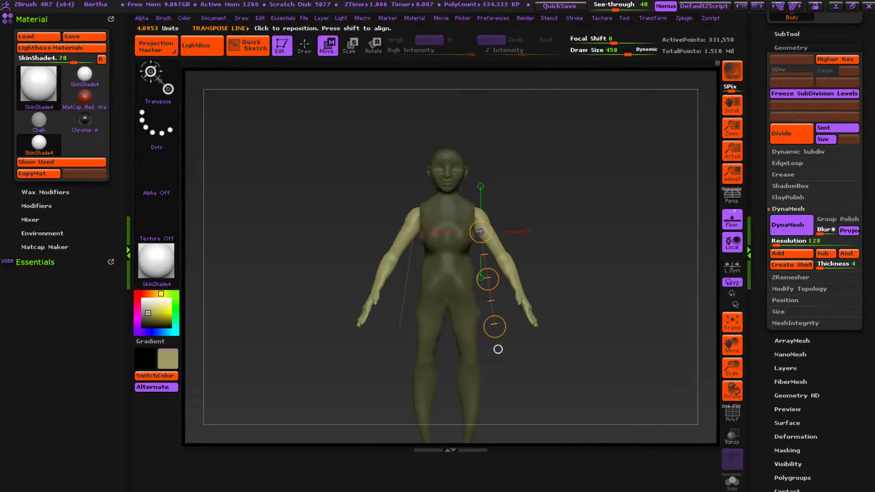
left_click_drag(616, 9, 592, 9)
Step: Undo a trial Transpose move of the arms, then nudge their position at the shoulders
left_click_drag(497, 282, 488, 230)
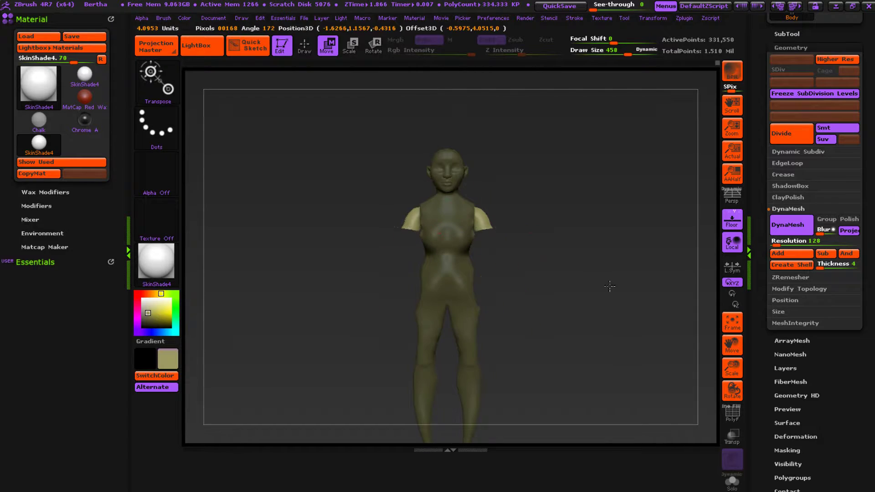
key("ctrl+z")
left_click_drag(500, 280, 496, 282)
left_click_drag(401, 284, 397, 281)
mouse_move(497, 344)
left_mouse_down()
mouse_move(499, 321)
mouse_move(496, 341)
left_mouse_up()
left_click(524, 359)
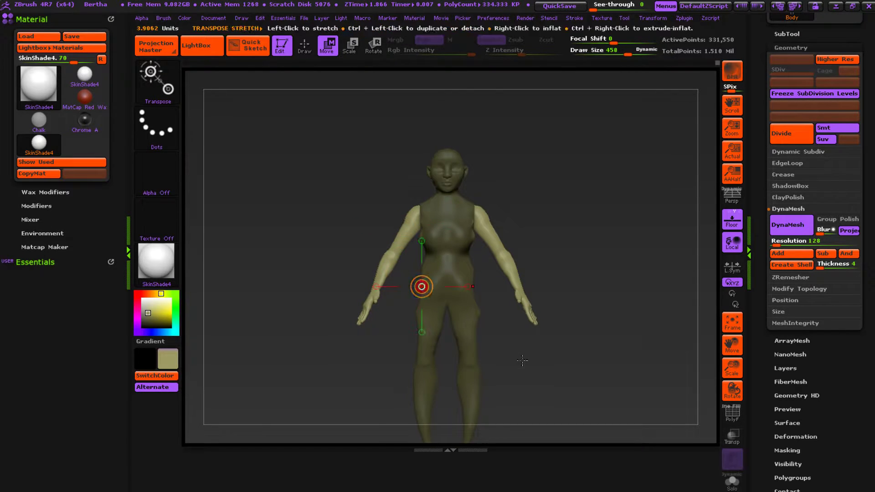
Step: Clear the mask from the body, return to Draw mode and save the file
left_click(719, 291, "ctrl")
left_click_drag(719, 291, 758, 327, "ctrl")
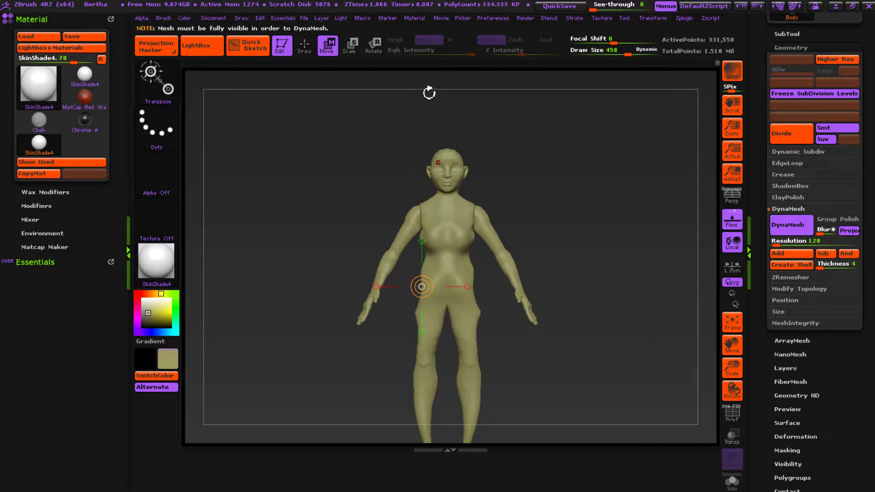
key("q")
left_click_drag(683, 276, 714, 233)
mouse_move(742, 274)
left_mouse_down()
mouse_move(729, 282)
mouse_move(684, 260)
mouse_move(662, 283)
left_mouse_up()
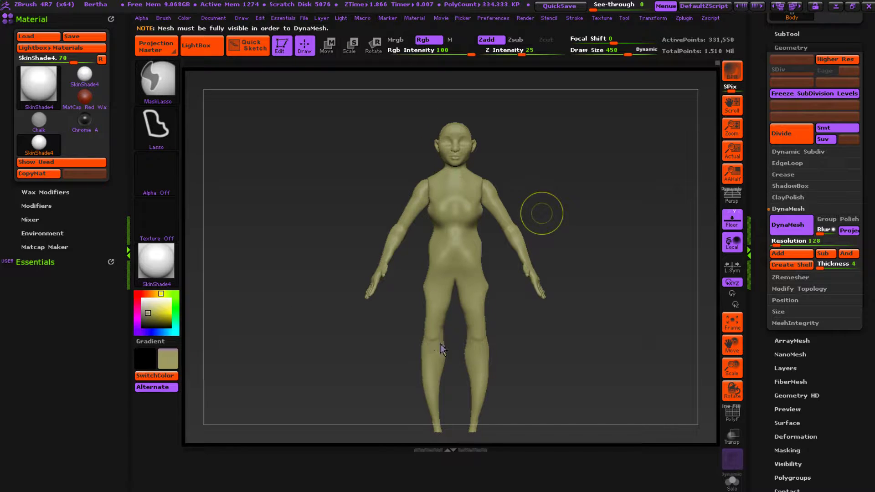
left_click_drag(841, 38, 843, 274)
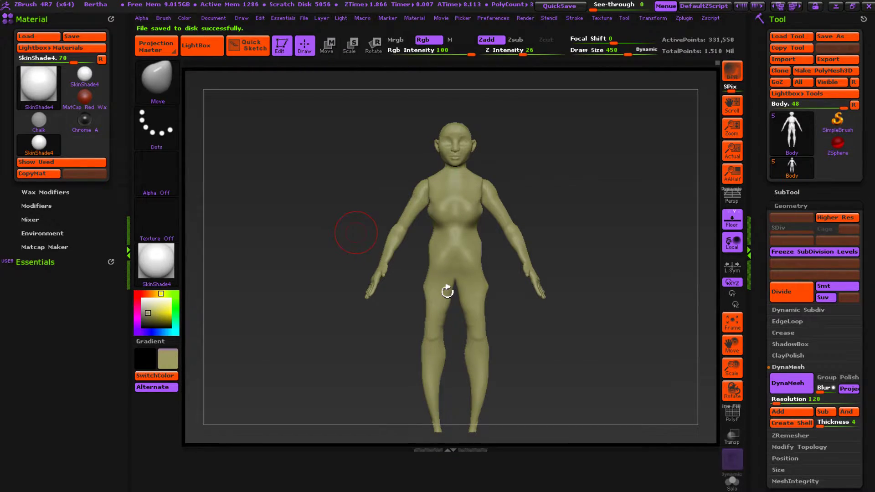
Step: Leave Edit mode and draw extra copies of the body across the canvas, then clear the canvas
key("t")
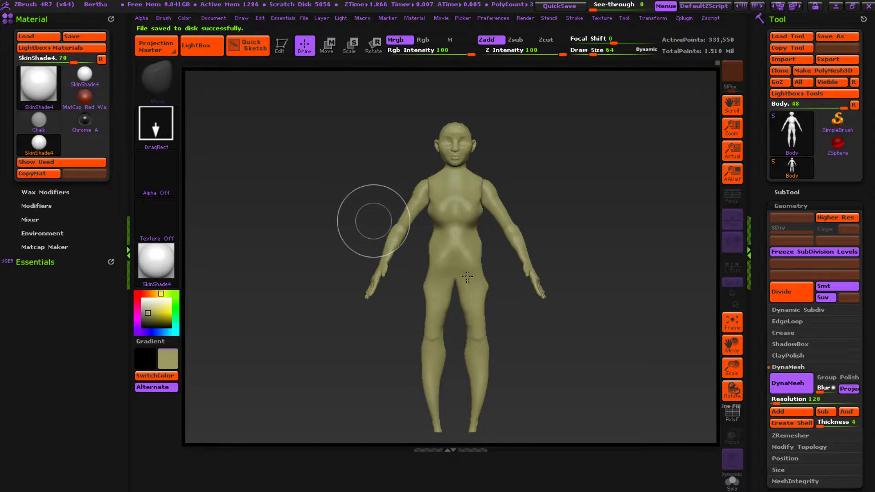
key("t")
key("t")
left_click_drag(687, 206, 724, 202)
key("t")
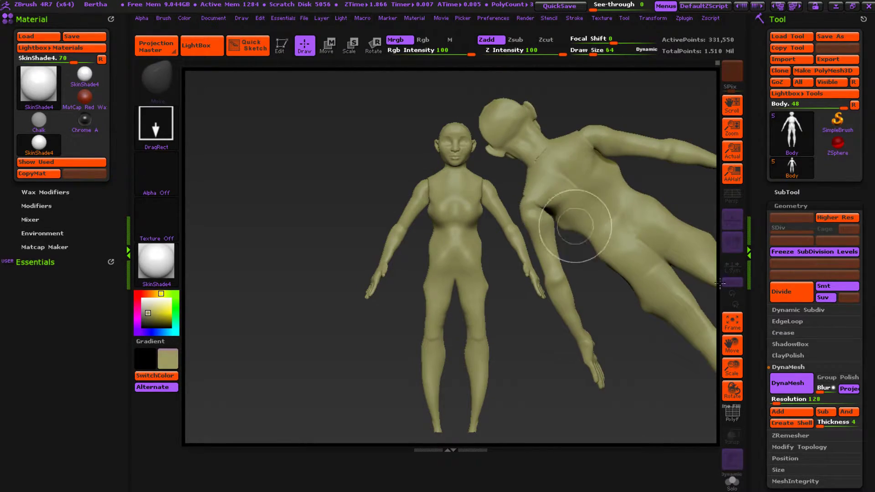
key("t")
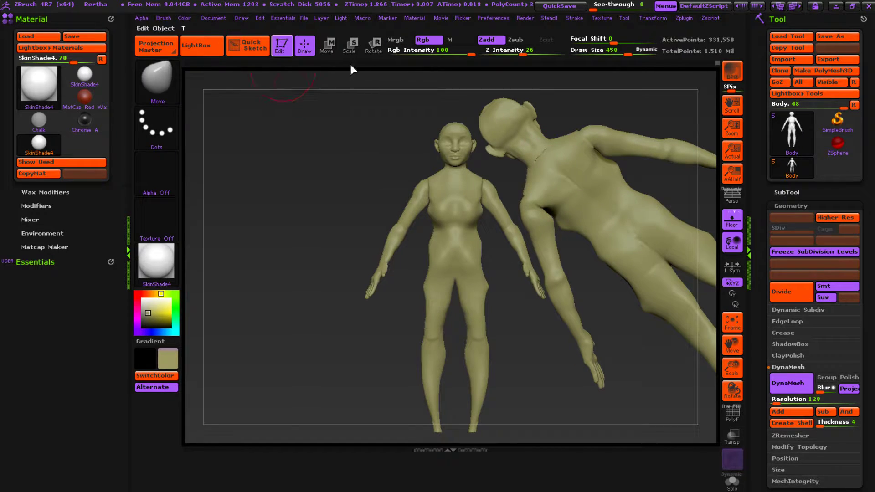
left_click_drag(413, 242, 477, 273)
mouse_move(266, 207)
left_mouse_down()
mouse_move(346, 301)
mouse_move(348, 335)
left_mouse_up()
left_click_drag(394, 242, 454, 315)
mouse_move(367, 237)
left_mouse_down()
mouse_move(439, 391)
mouse_move(346, 449)
mouse_move(336, 205)
left_mouse_up()
left_click_drag(382, 142, 662, 388)
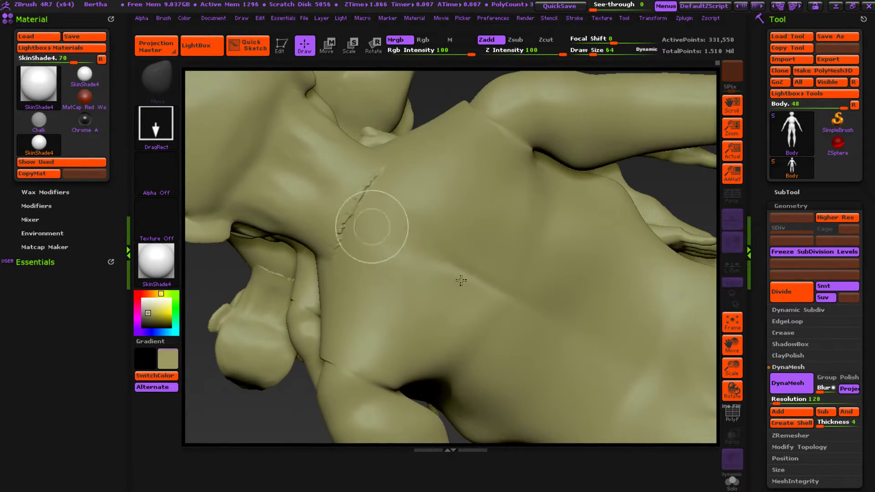
left_click_drag(477, 290, 676, 412)
left_click_drag(426, 274, 553, 126)
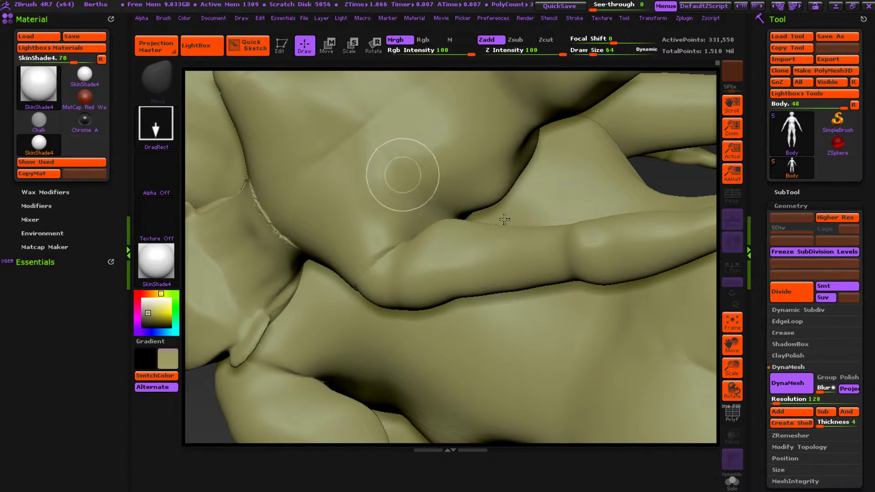
key("ctrl+n")
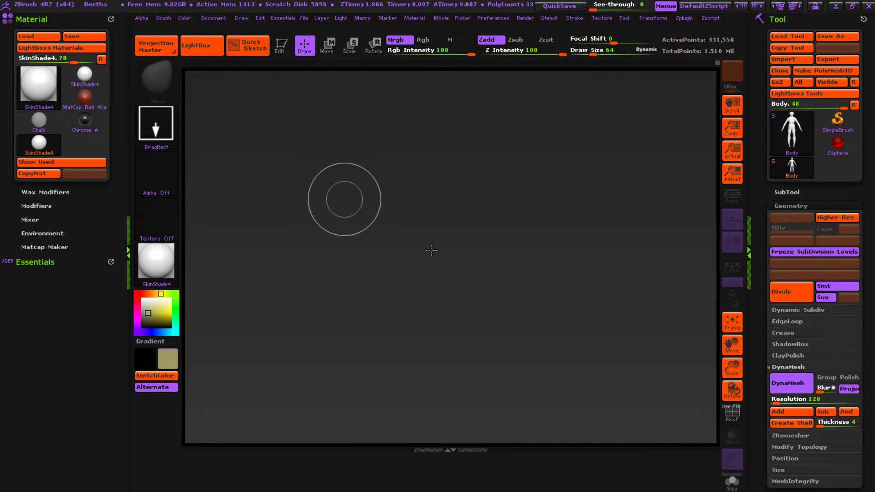
Step: Practise placing the body on the empty canvas and clearing it again
left_click_drag(452, 220, 463, 254)
key("ctrl+n")
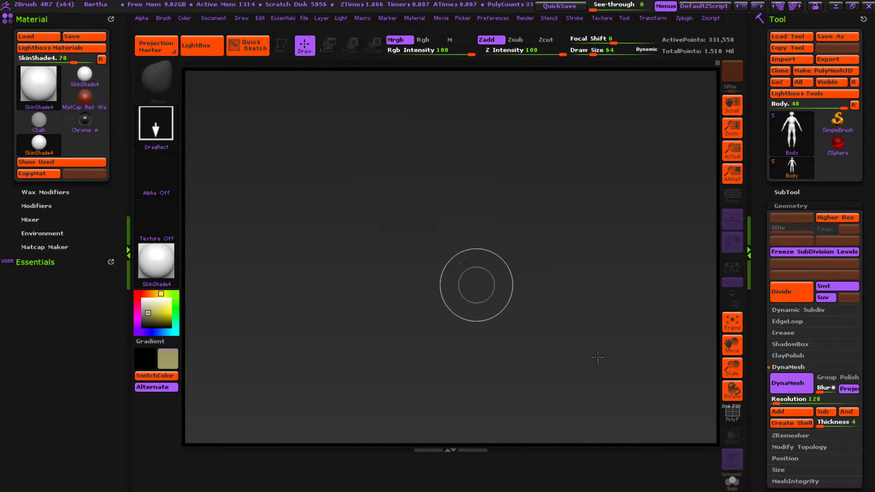
mouse_move(562, 284)
left_mouse_down()
mouse_move(583, 329)
mouse_move(551, 315)
mouse_move(526, 275)
mouse_move(590, 247)
mouse_move(565, 351)
mouse_move(565, 305)
mouse_move(550, 304)
mouse_move(624, 307)
mouse_move(612, 326)
mouse_move(581, 308)
mouse_move(544, 275)
mouse_move(561, 255)
mouse_move(538, 319)
mouse_move(521, 267)
mouse_move(557, 290)
left_mouse_up()
key("ctrl+n")
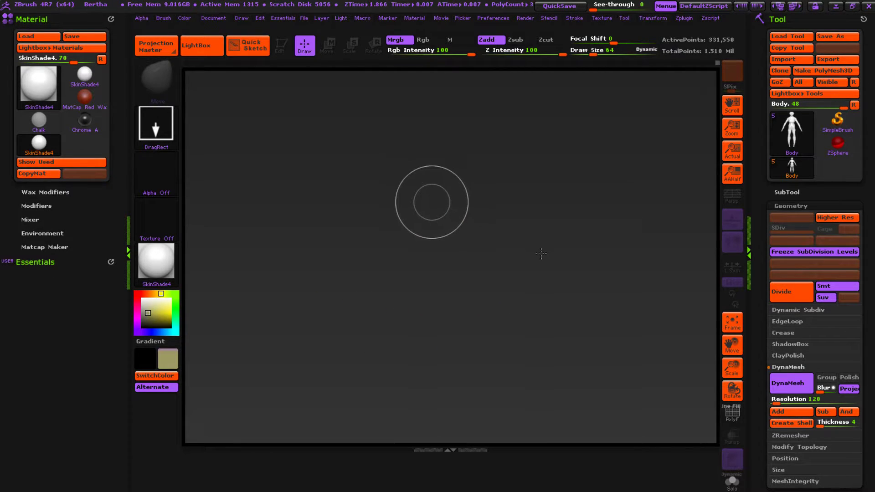
mouse_move(525, 259)
left_mouse_down()
mouse_move(562, 313)
mouse_move(545, 294)
left_mouse_up()
key("ctrl+n")
left_click_drag(536, 254, 521, 261)
left_click_drag(544, 265, 530, 281)
key("ctrl+n")
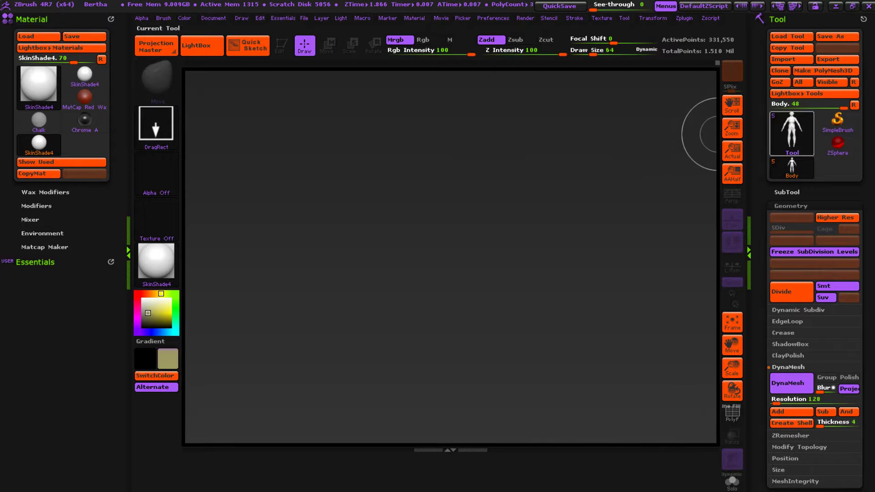
Step: Place the bertha base tool on the cleared canvas and switch it to Edit mode
mouse_move(792, 132)
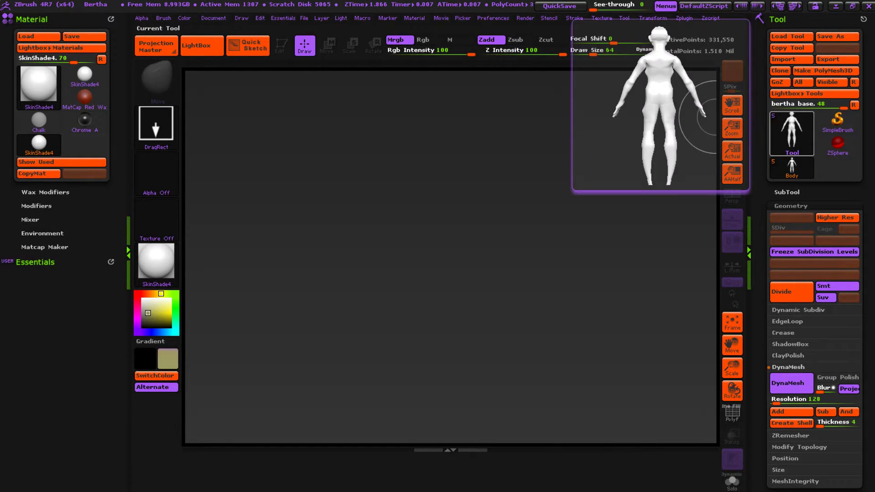
mouse_move(793, 168)
mouse_move(792, 132)
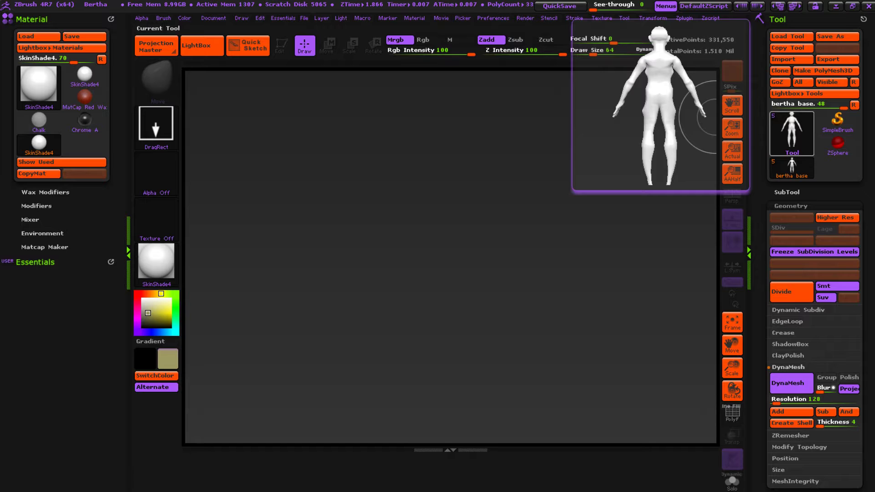
mouse_move(553, 235)
left_mouse_down()
mouse_move(563, 308)
mouse_move(565, 267)
left_mouse_up()
key("t")
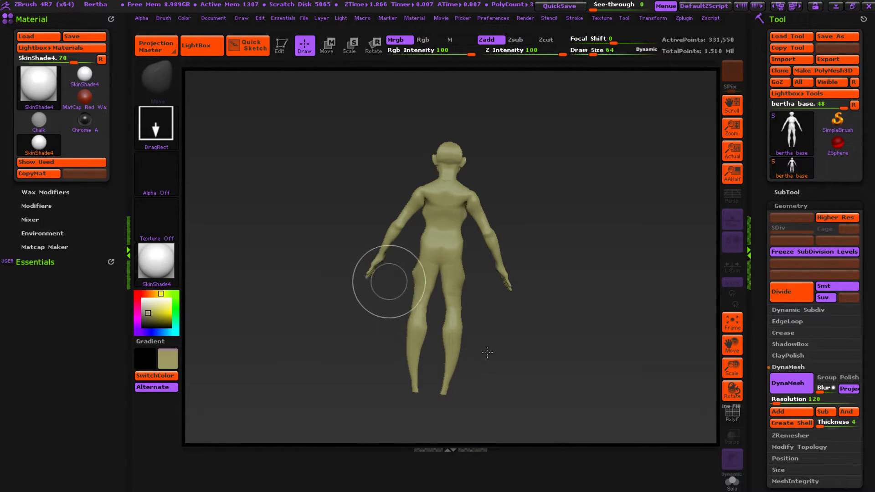
left_click(282, 46)
Step: From the back view, lasso-mask the arms and invert the mask so everything except the arms is protected
left_click_drag(392, 344, 513, 343)
mouse_move(400, 276)
left_mouse_down()
mouse_move(451, 445)
mouse_move(409, 475)
mouse_move(403, 450)
mouse_move(324, 363)
mouse_move(361, 317)
left_mouse_up()
left_click(361, 316, "ctrl")
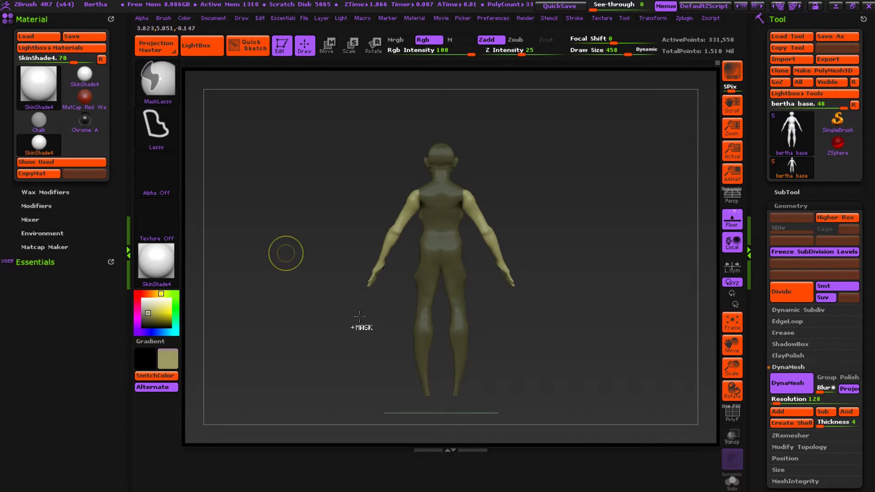